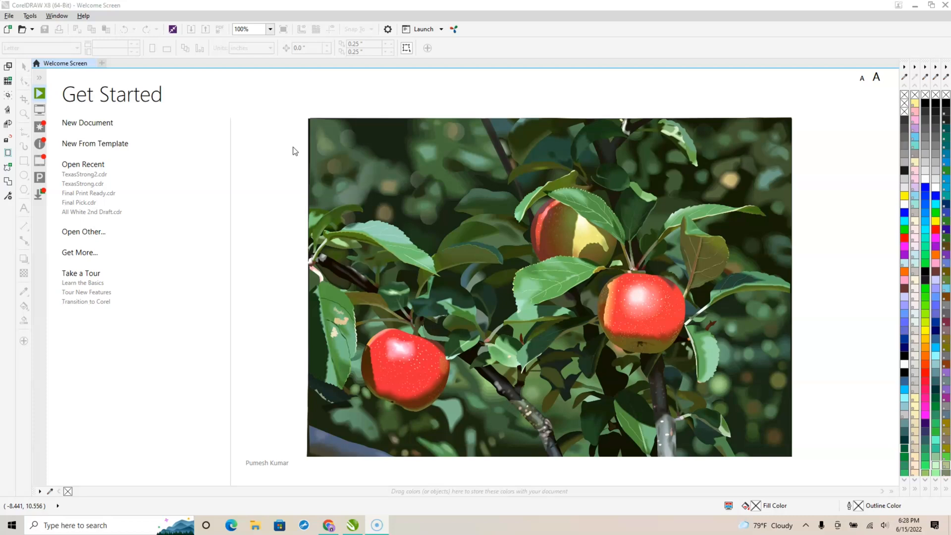
# Create a new blank Letter-size document
pyautogui.click(280, 158)
pyautogui.hotkey('ctrl', 'n')
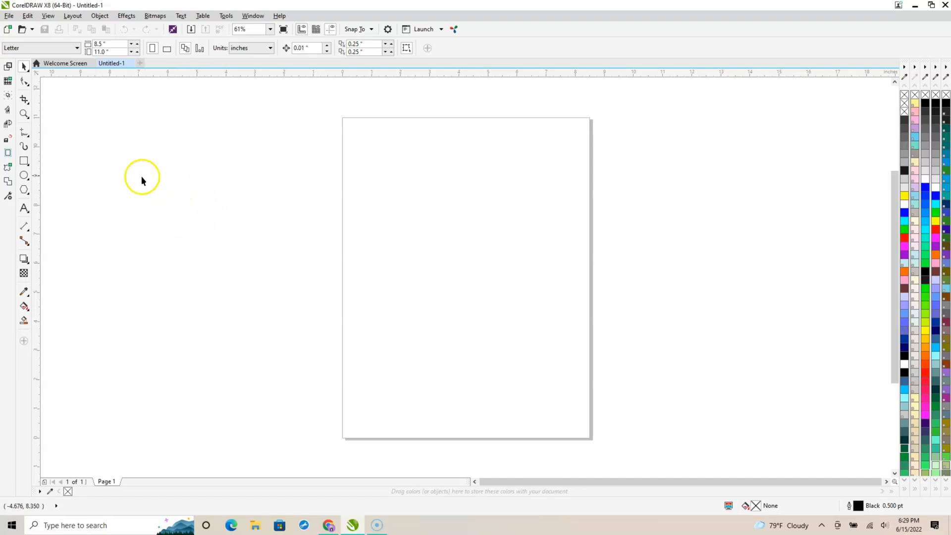
# Add artistic text reading TEXAS PROUD near the page's upper left, with TEXAS STRONG several lines below in the same text object
pyautogui.click(24, 208)
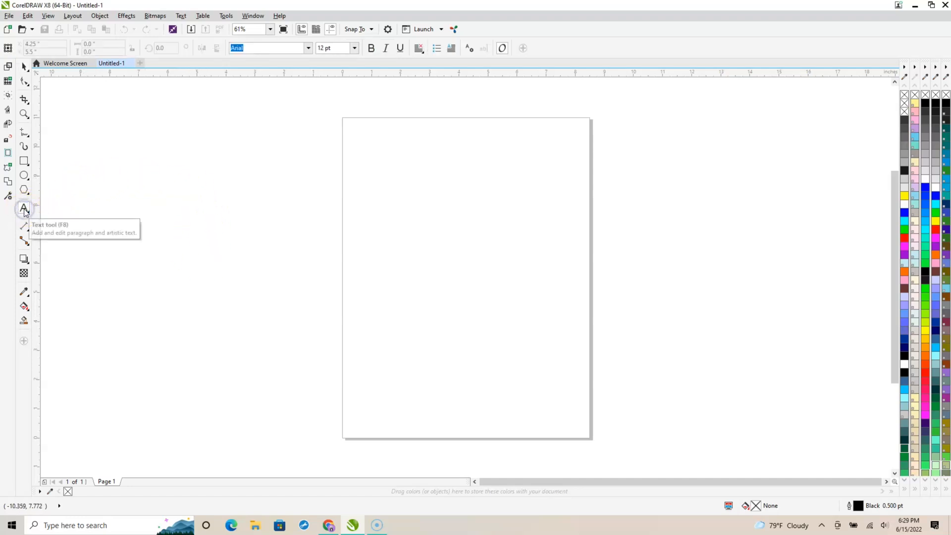
pyautogui.click(26, 211)
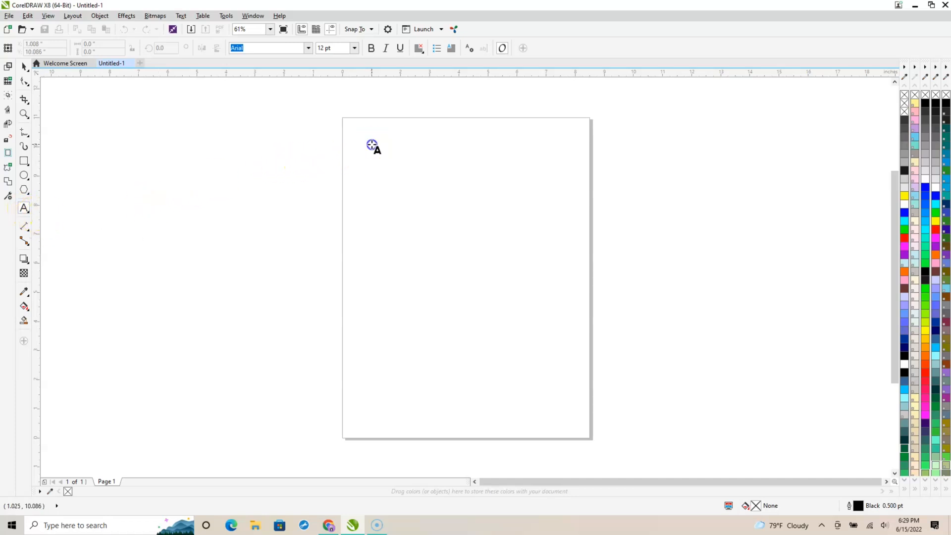
pyautogui.moveTo(371, 145); pyautogui.dragTo(520, 315)
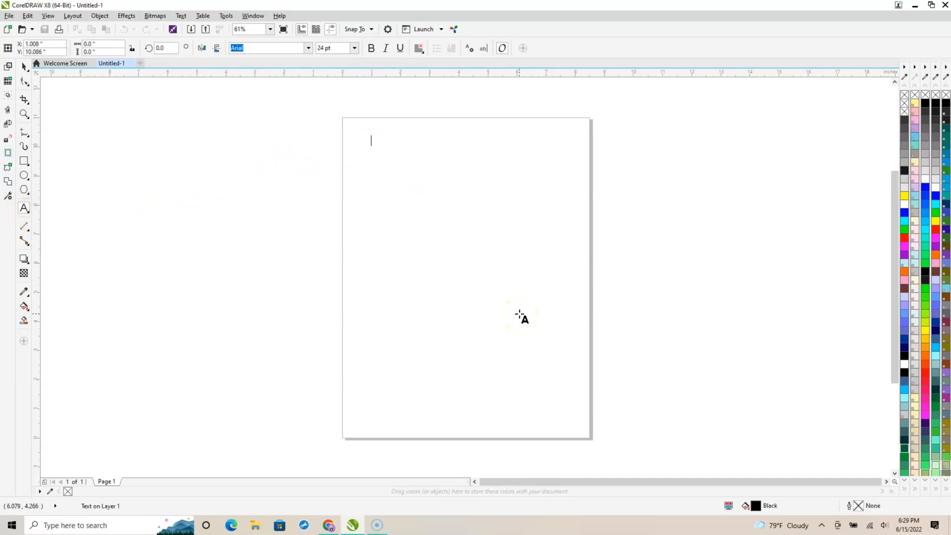
pyautogui.write('T')
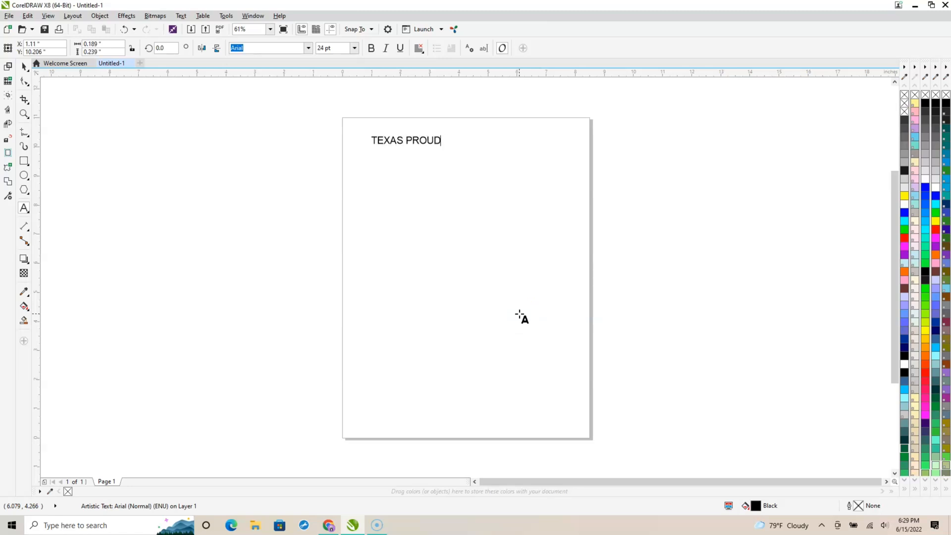
pyautogui.write('EXAS PROUD')
pyautogui.press('Return')
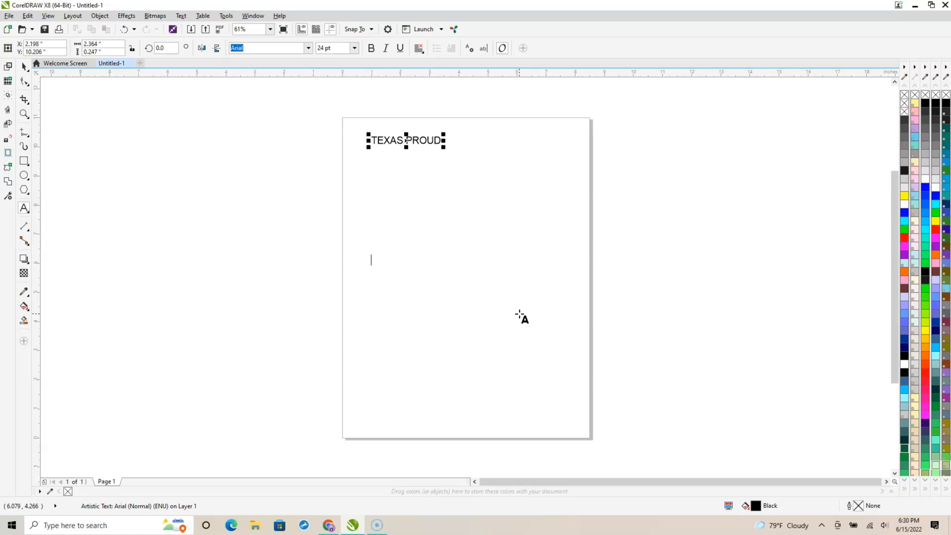
pyautogui.write('TEXAS STRONG')
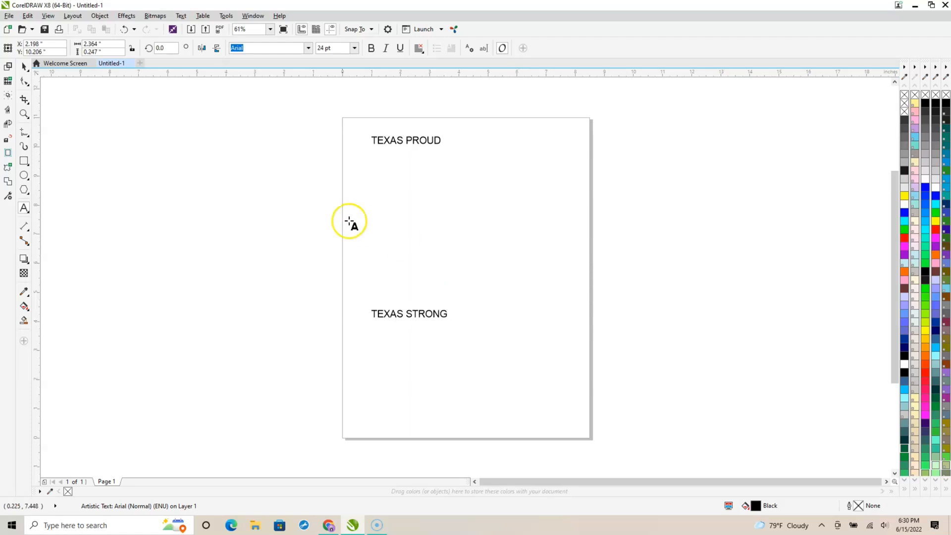
# Try centering the TEXAS PROUD and TEXAS STRONG lines horizontally against each other
pyautogui.click(25, 67)
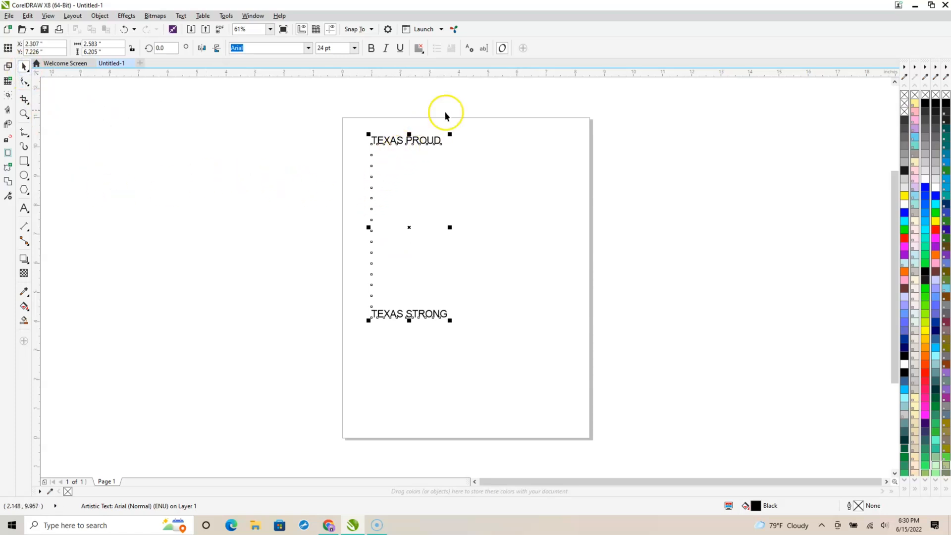
pyautogui.click(421, 56)
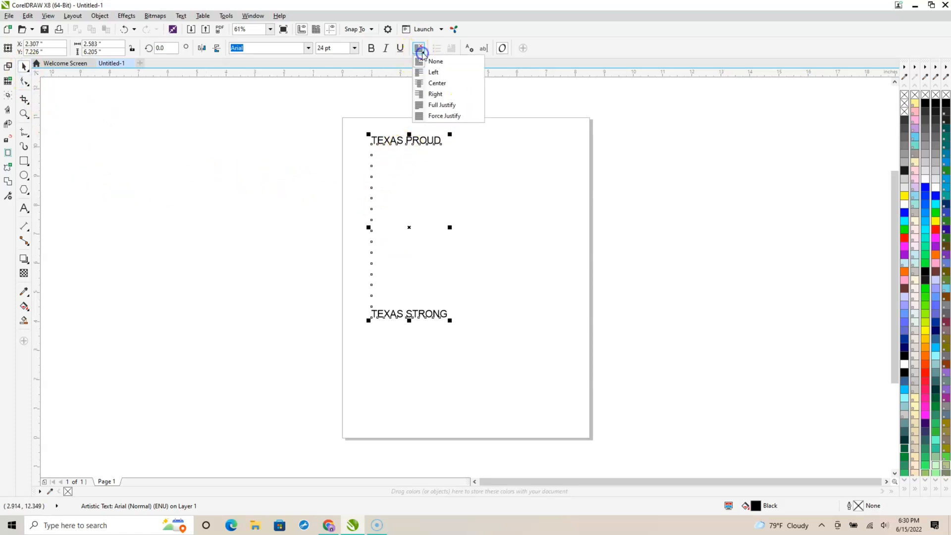
pyautogui.click(436, 80)
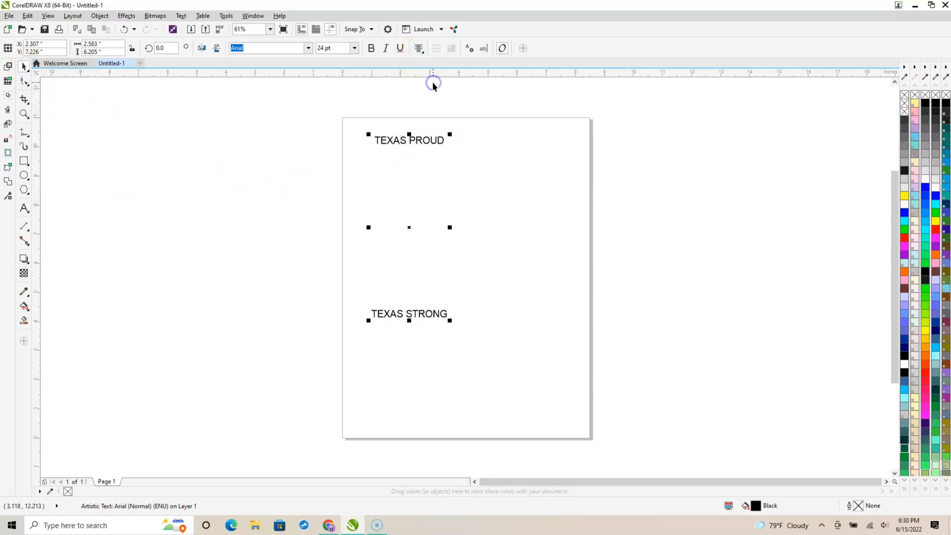
pyautogui.click(503, 253)
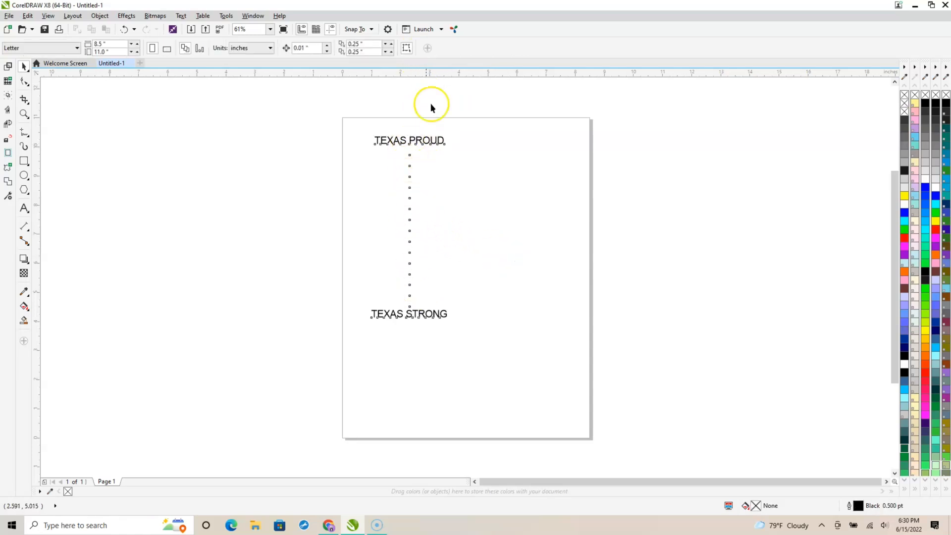
pyautogui.click(401, 147)
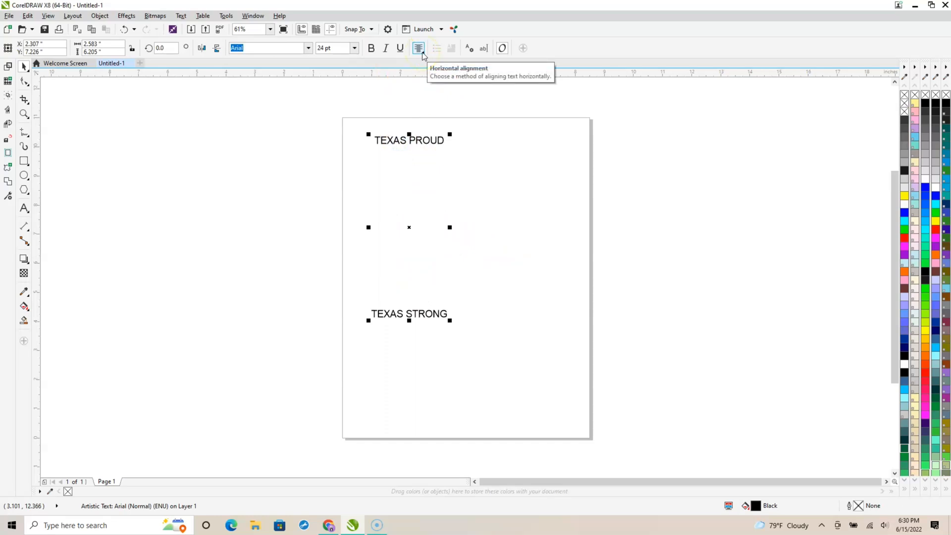
# Undo the center alignment while restoring both typed lines of text
pyautogui.click(124, 28)
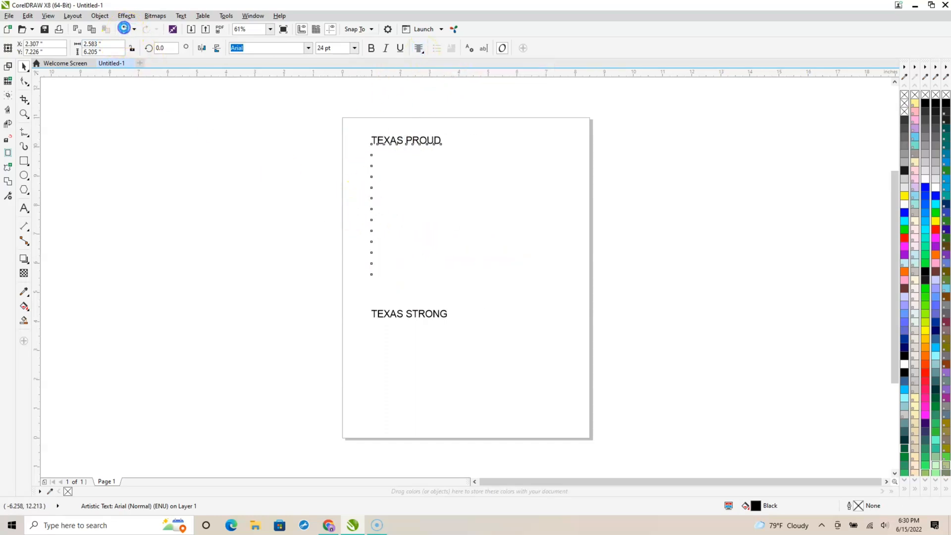
pyautogui.click(124, 28)
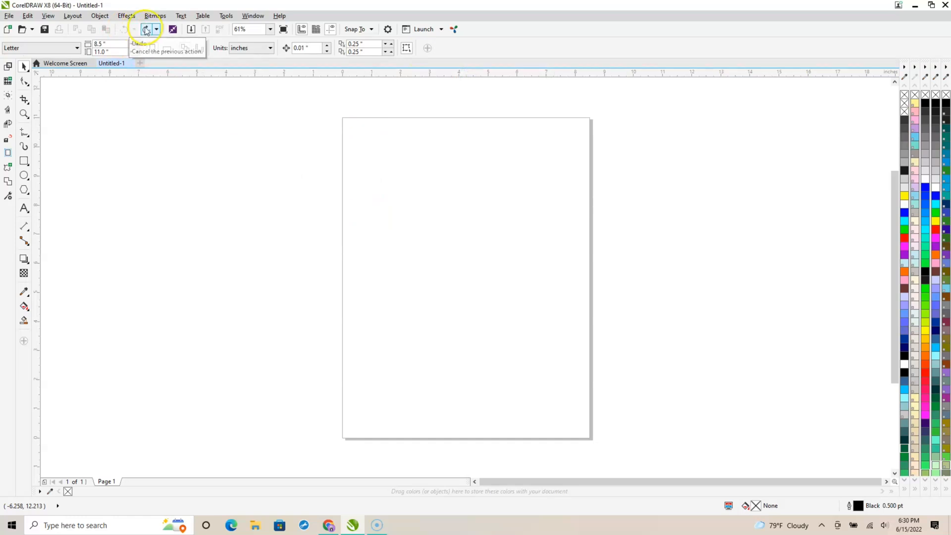
pyautogui.click(146, 29)
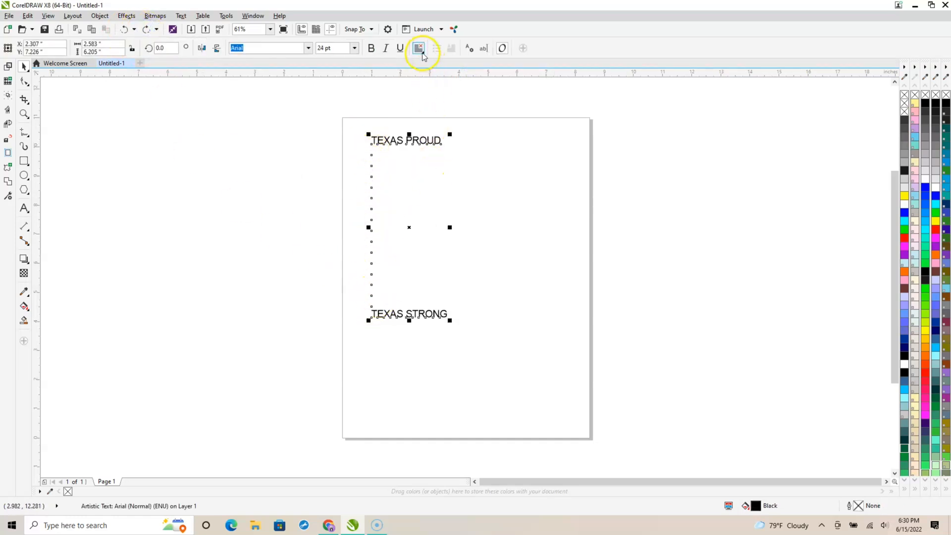
# Select the whole text object and set its horizontal alignment to Center
pyautogui.moveTo(317, 107); pyautogui.dragTo(489, 352)
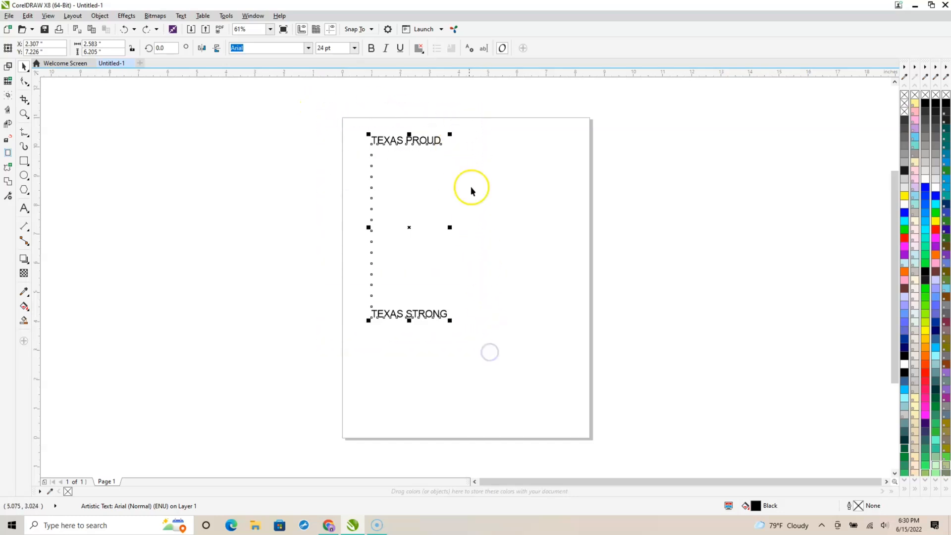
pyautogui.click(420, 50)
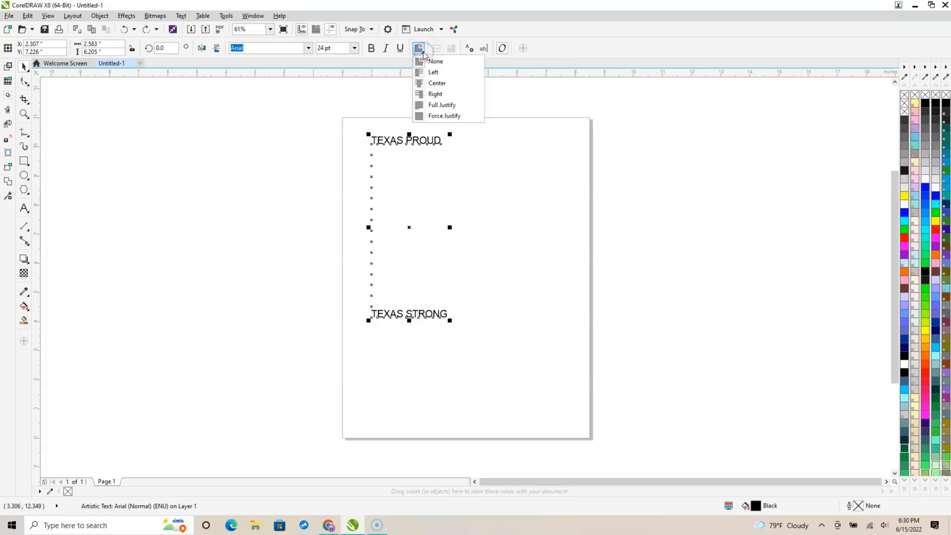
pyautogui.click(432, 83)
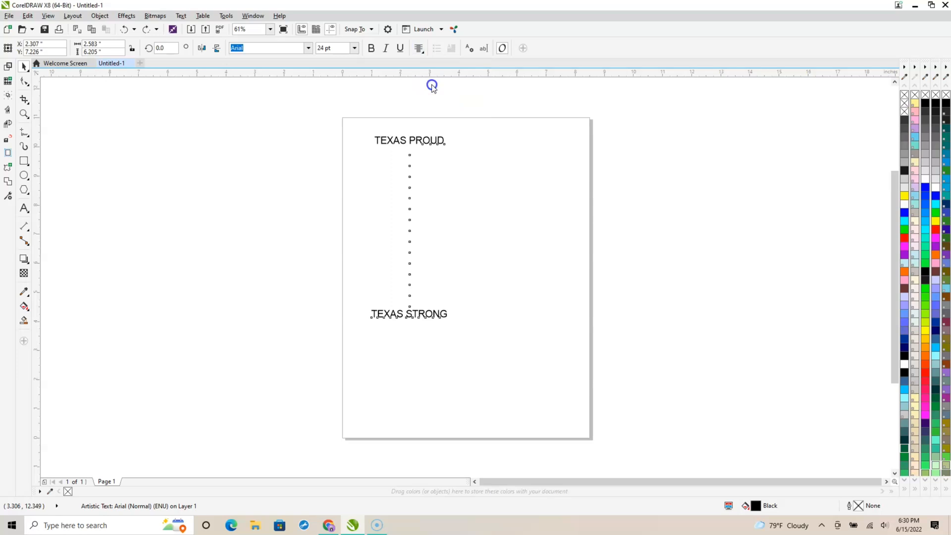
# Enlarge the text object to about 37.7 pt, roughly 4.05 by 9.74 inches, so its lines sit near the page's upper and lower edges
pyautogui.click(414, 147)
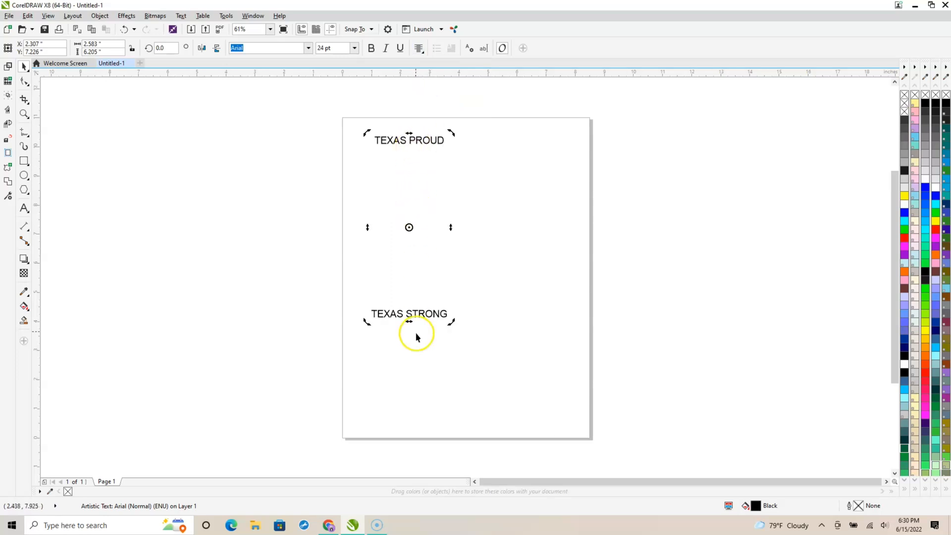
pyautogui.click(414, 314)
pyautogui.click(419, 350)
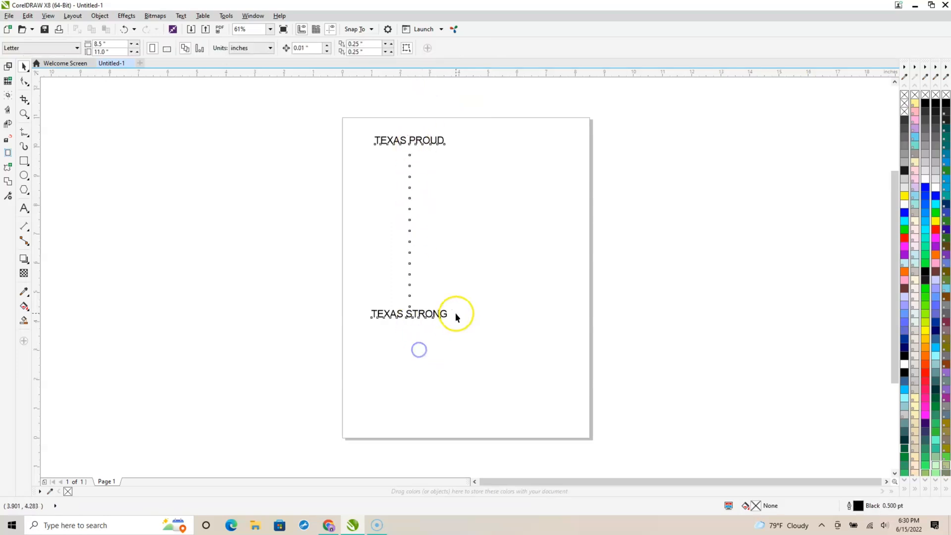
pyautogui.moveTo(315, 106); pyautogui.dragTo(513, 390)
pyautogui.moveTo(450, 320); pyautogui.dragTo(451, 323)
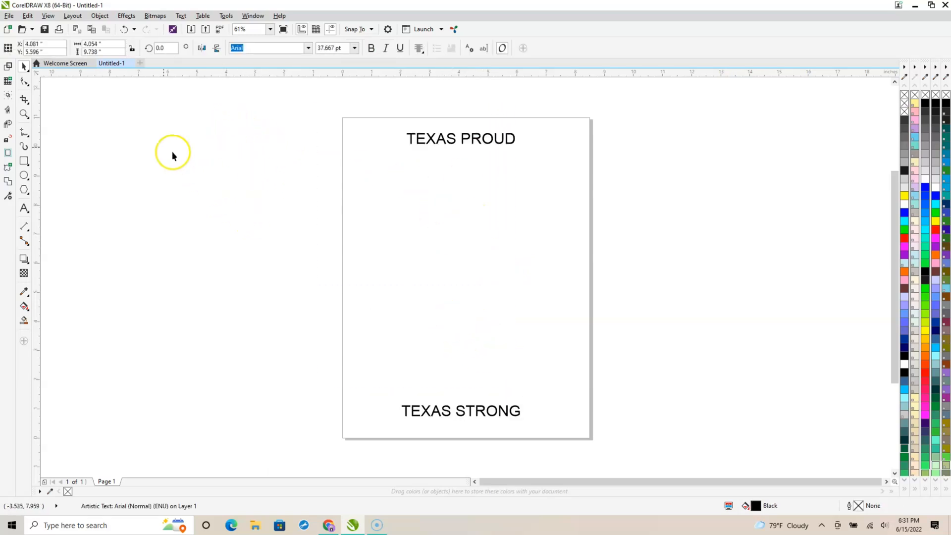
# Import Texas Flag Star.svg and place it on the page between the two text lines
pyautogui.click(12, 16)
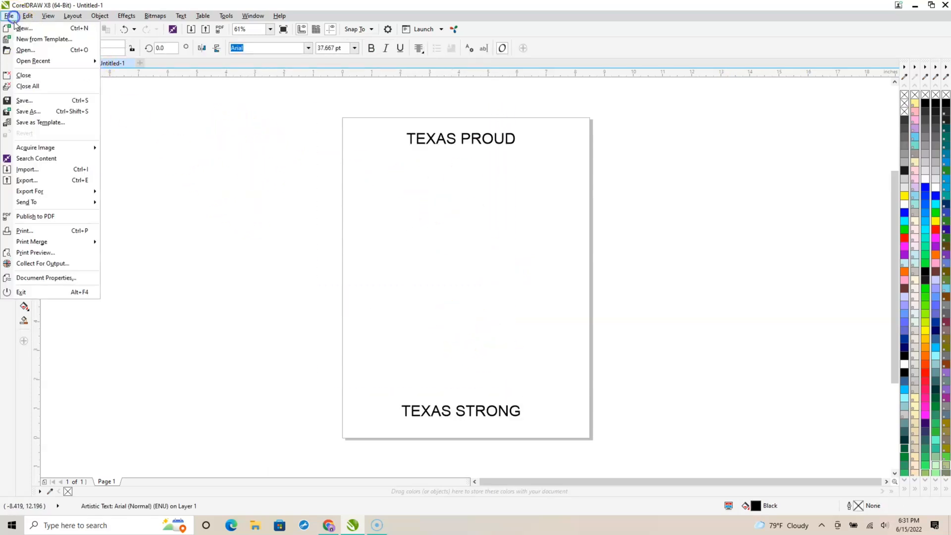
pyautogui.click(27, 170)
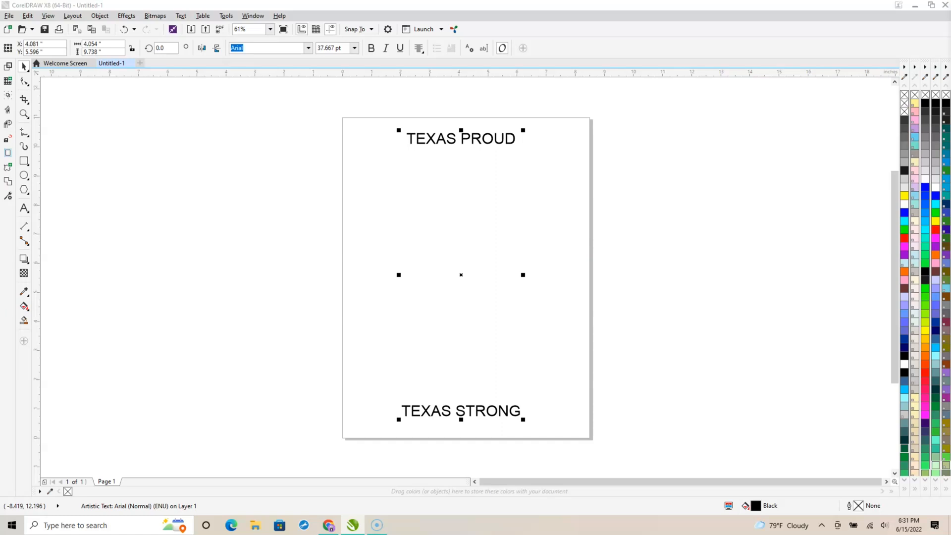
pyautogui.press('Return')
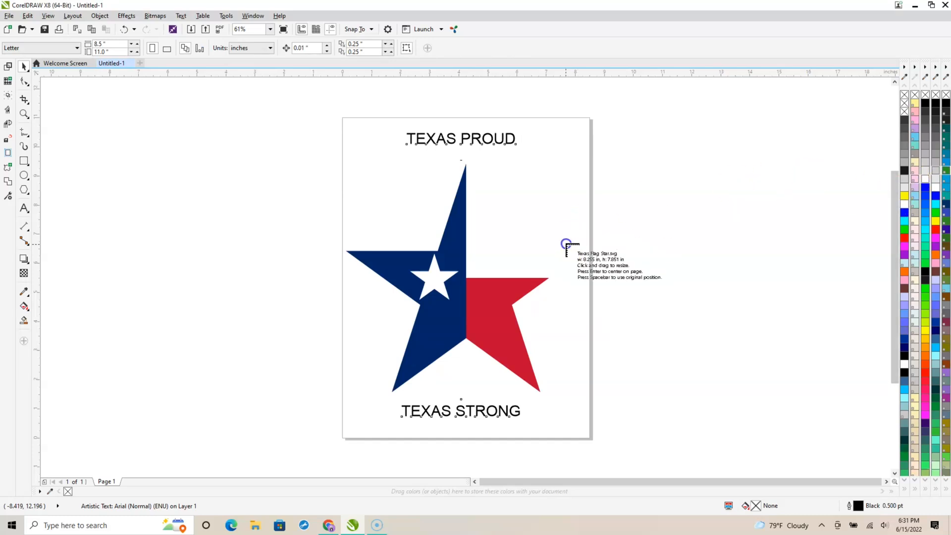
pyautogui.click(327, 169)
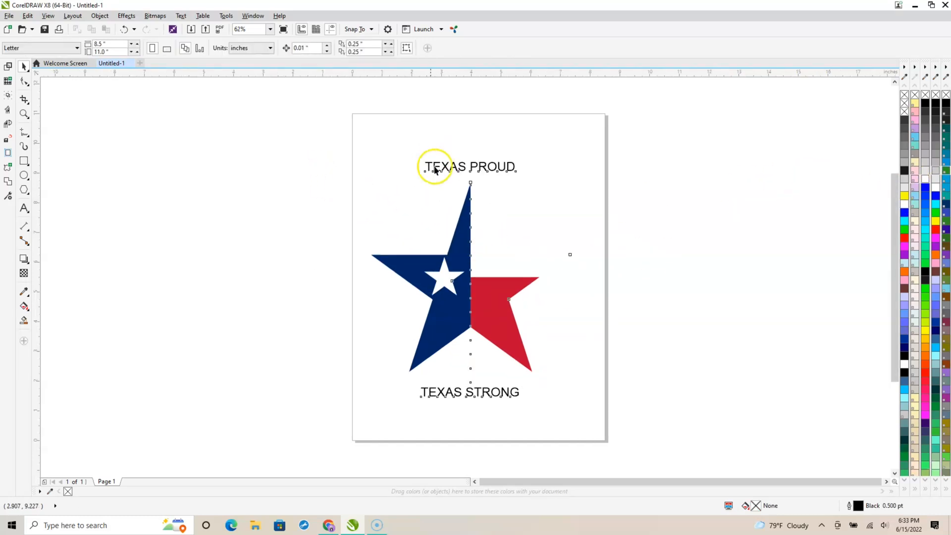
# Break the artistic text apart so TEXAS PROUD and TEXAS STRONG become separate text objects
pyautogui.click(432, 167)
pyautogui.click(433, 168)
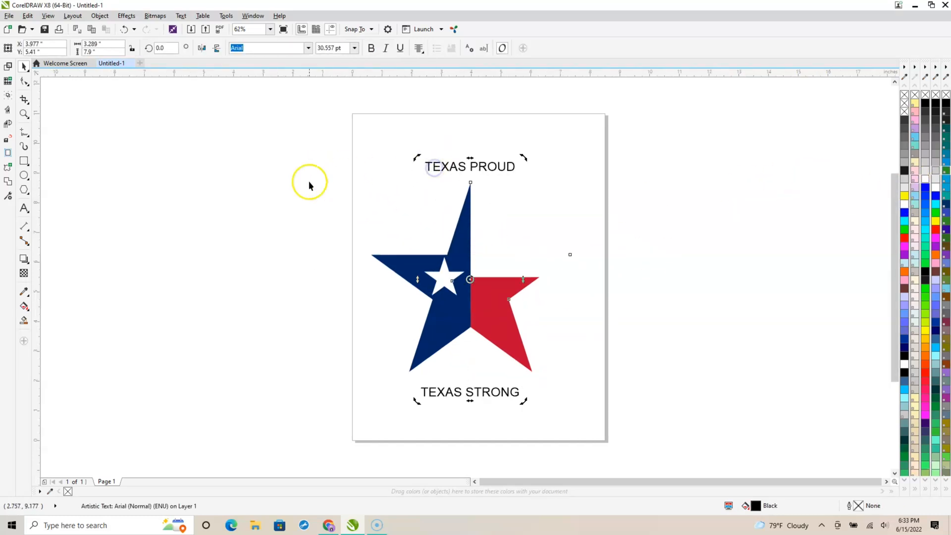
pyautogui.click(291, 186)
pyautogui.click(427, 171)
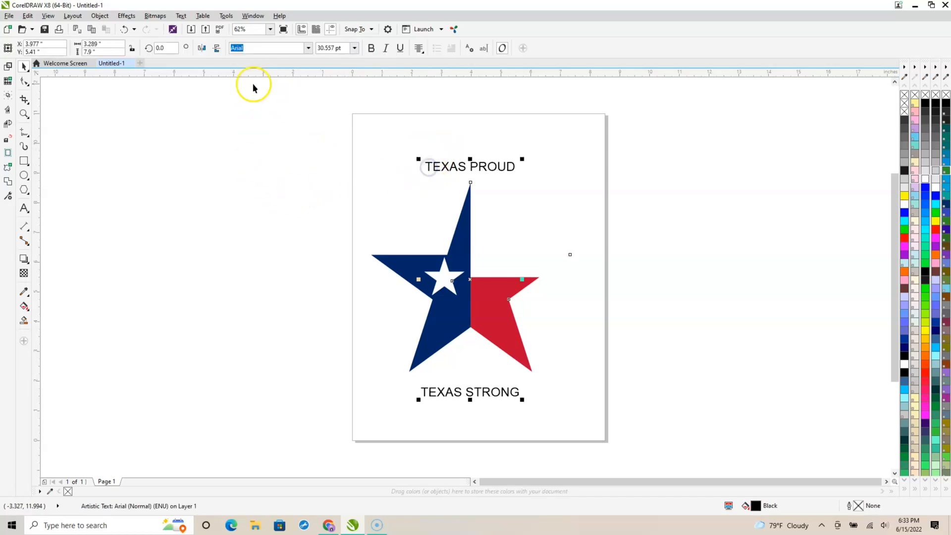
pyautogui.click(99, 15)
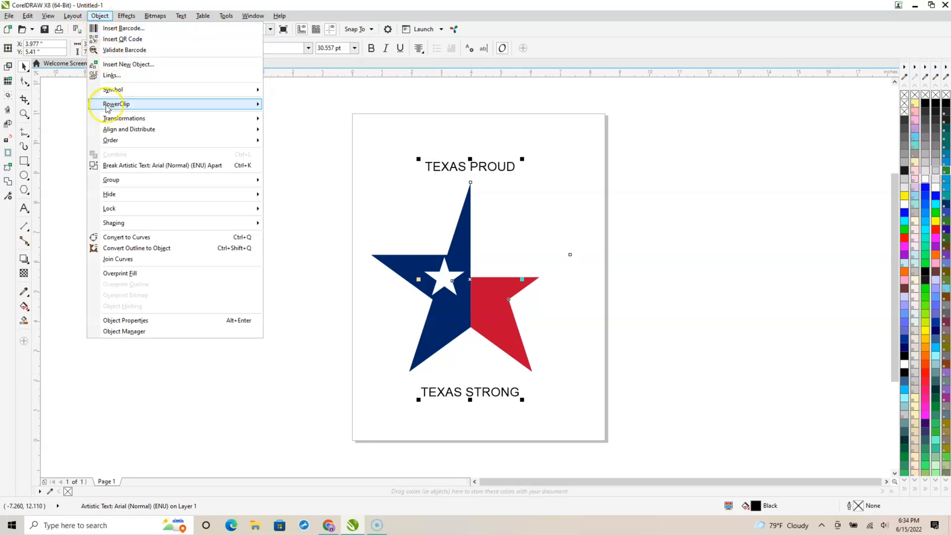
pyautogui.click(128, 170)
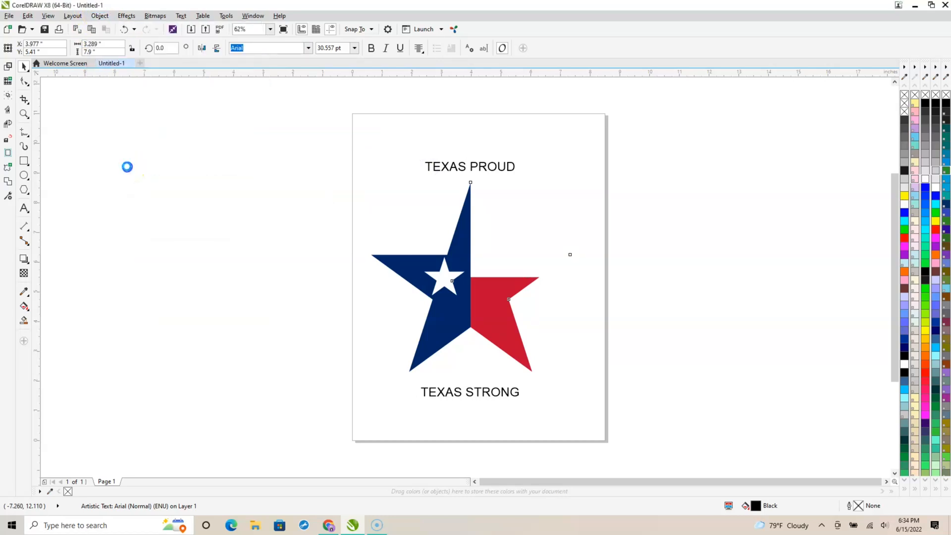
pyautogui.click(237, 228)
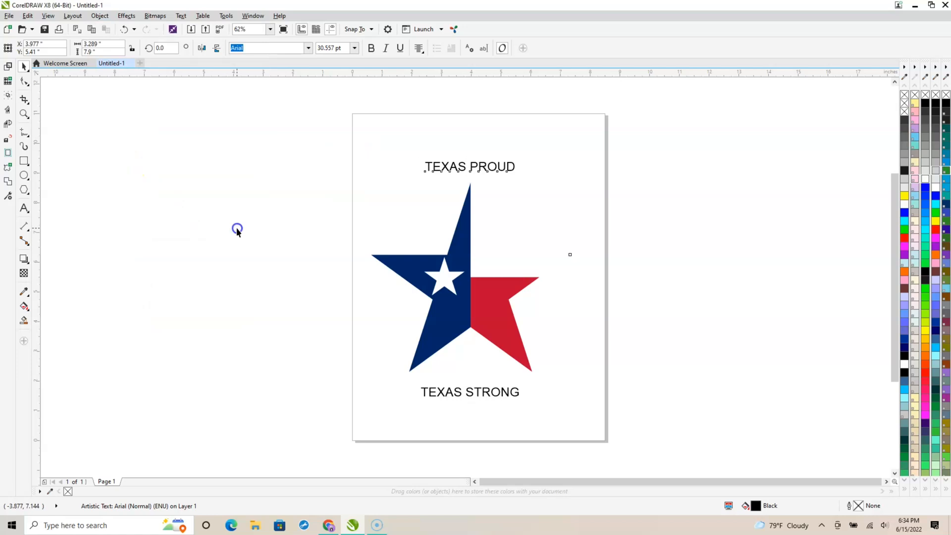
# Set the TEXAS PROUD text to Britannic Bold, enlarge it to about 8.9 by 1.0 inches and centre it above the star
pyautogui.click(475, 167)
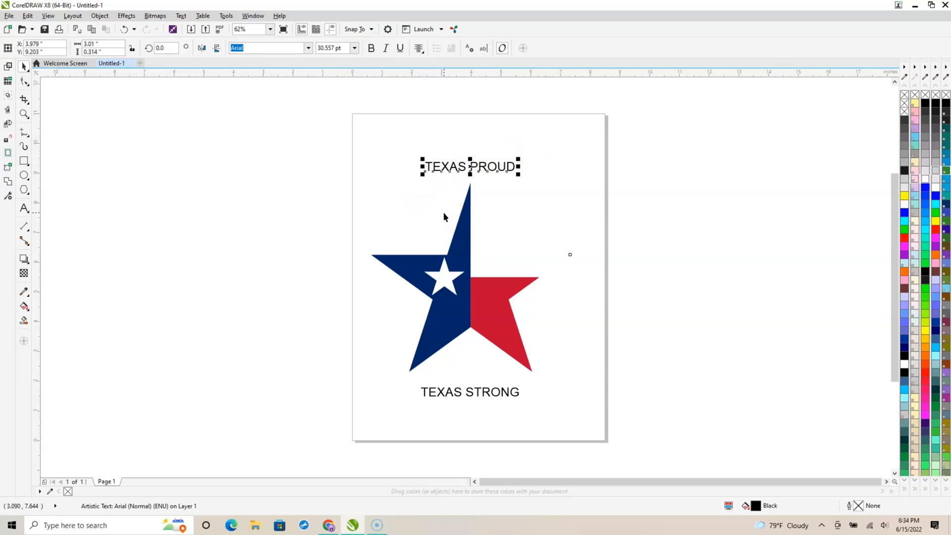
pyautogui.click(308, 48)
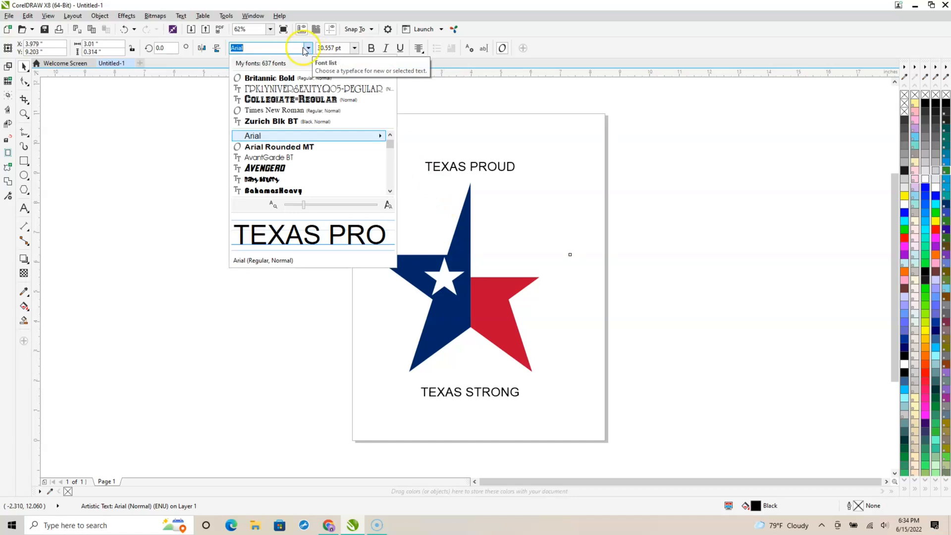
pyautogui.click(390, 192)
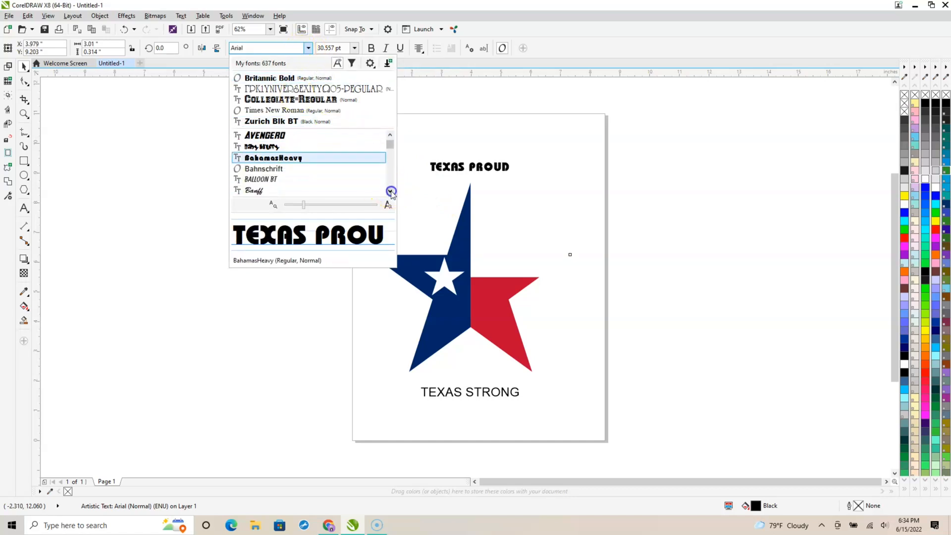
pyautogui.click(390, 191)
pyautogui.click(390, 191)
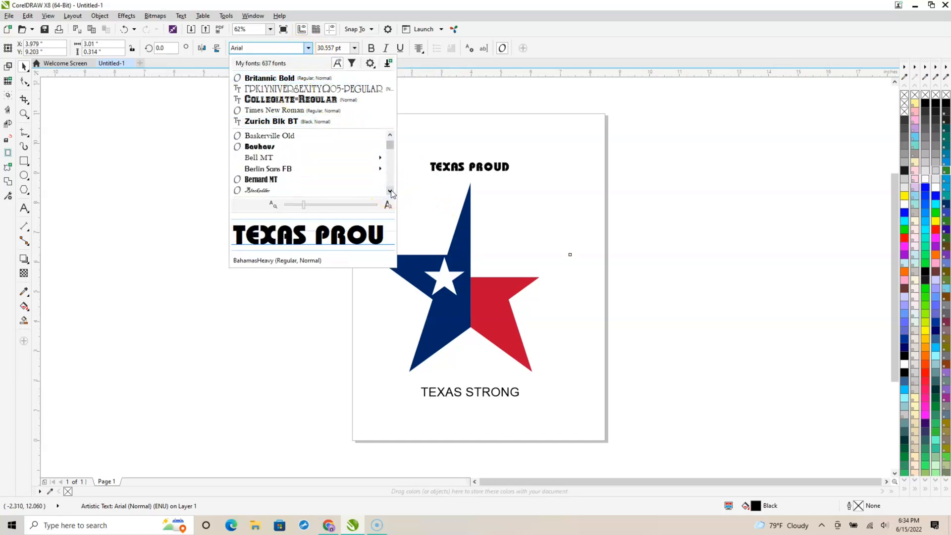
pyautogui.click(391, 134)
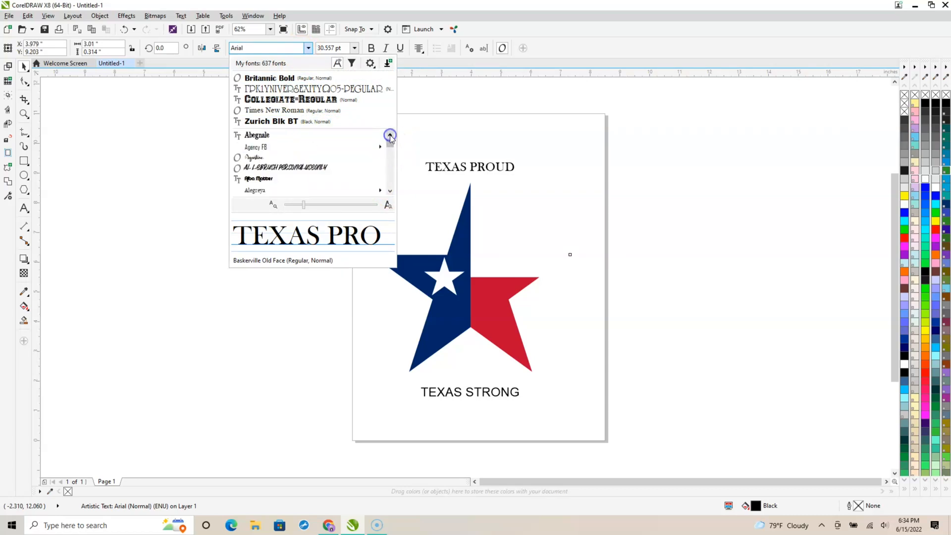
pyautogui.click(336, 77)
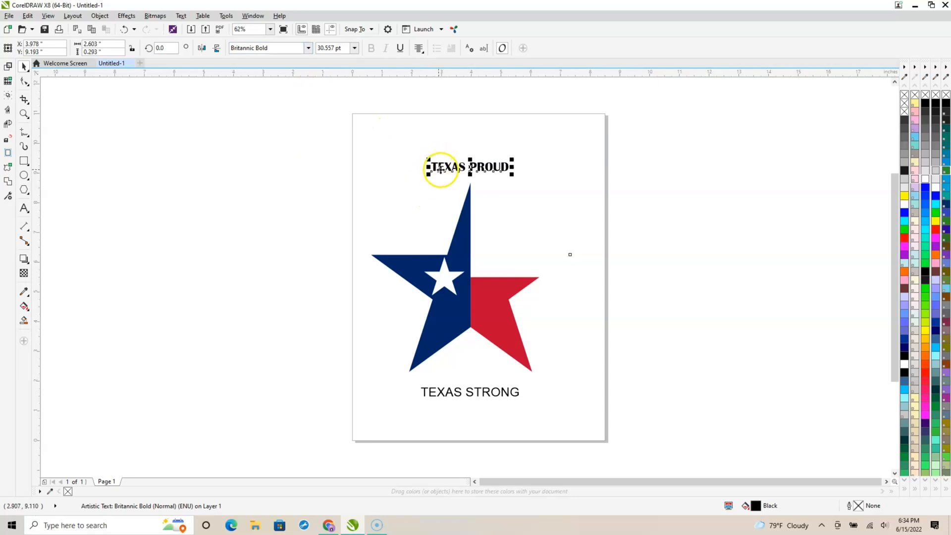
pyautogui.moveTo(513, 160); pyautogui.dragTo(701, 115)
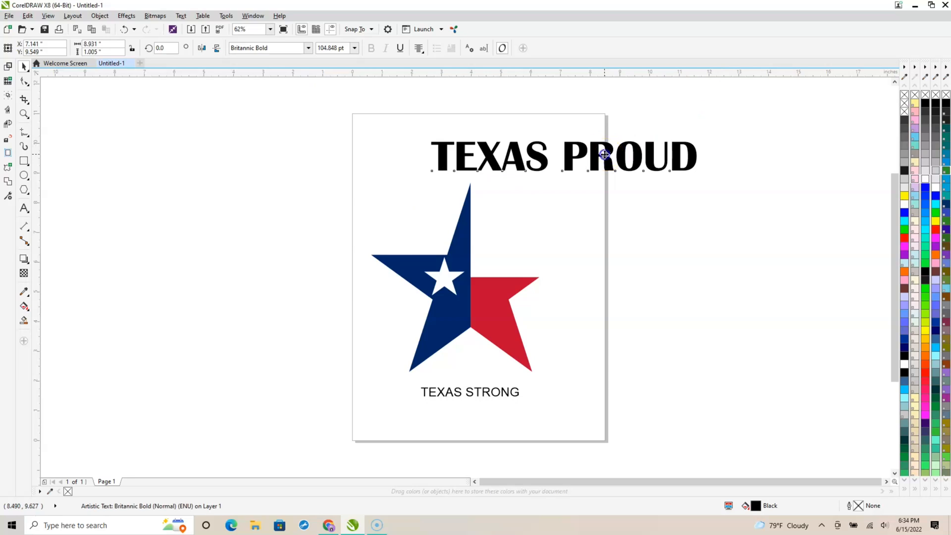
pyautogui.moveTo(604, 157); pyautogui.dragTo(519, 154)
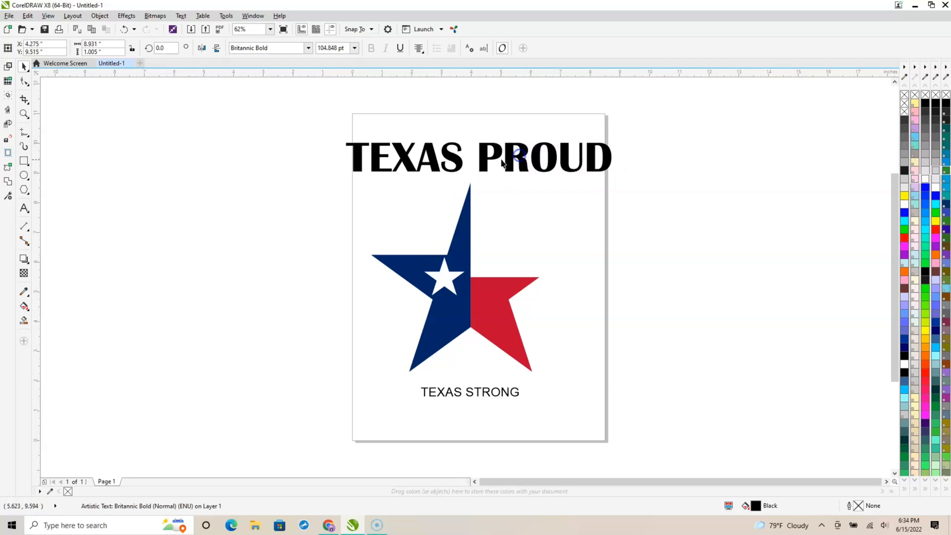
# Enlarge the TEXAS STRONG text to about 7.26 by 0.69 inches and centre it below the star
pyautogui.click(479, 396)
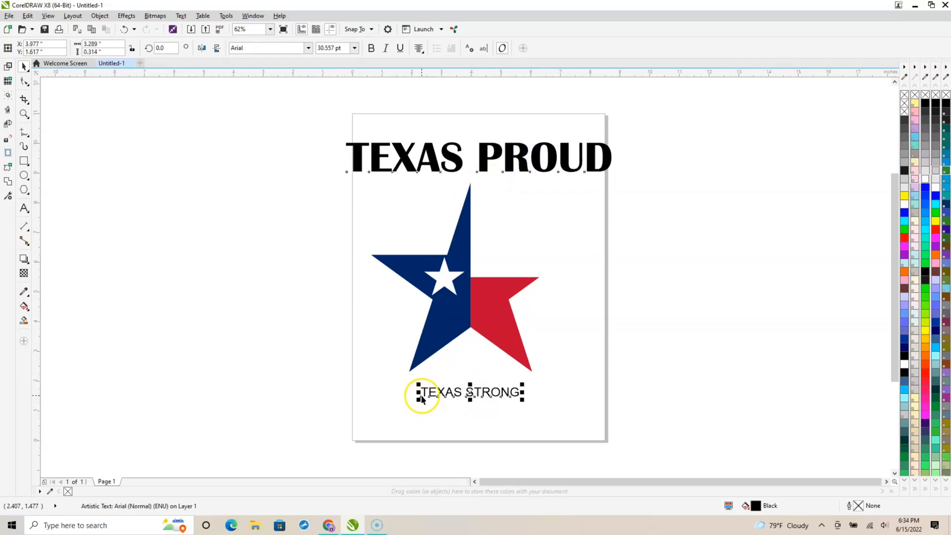
pyautogui.moveTo(418, 400); pyautogui.dragTo(300, 466)
pyautogui.click(393, 403)
pyautogui.moveTo(407, 398); pyautogui.dragTo(470, 404)
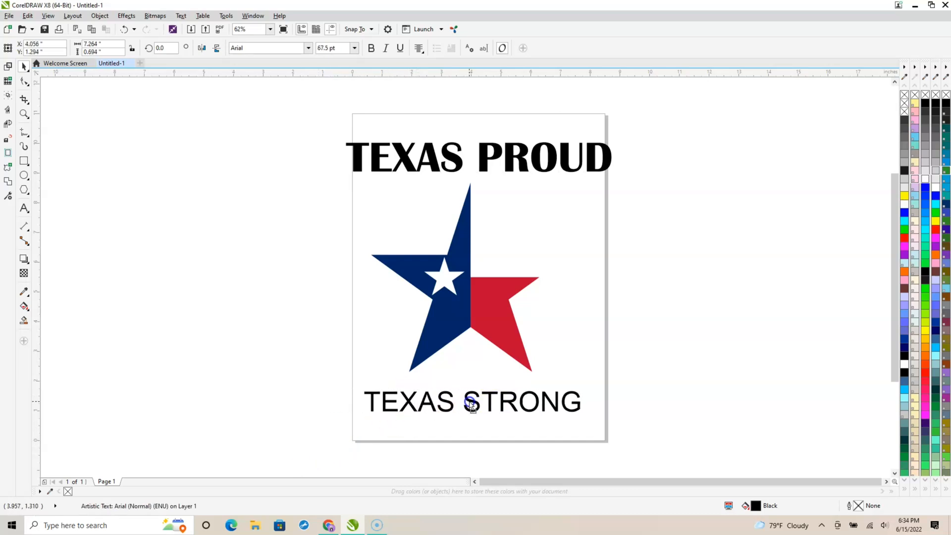
# Shrink the TEXAS PROUD text to about 6.64 by 0.75 inches so it fits within the page width
pyautogui.click(484, 160)
pyautogui.moveTo(614, 139); pyautogui.dragTo(551, 156)
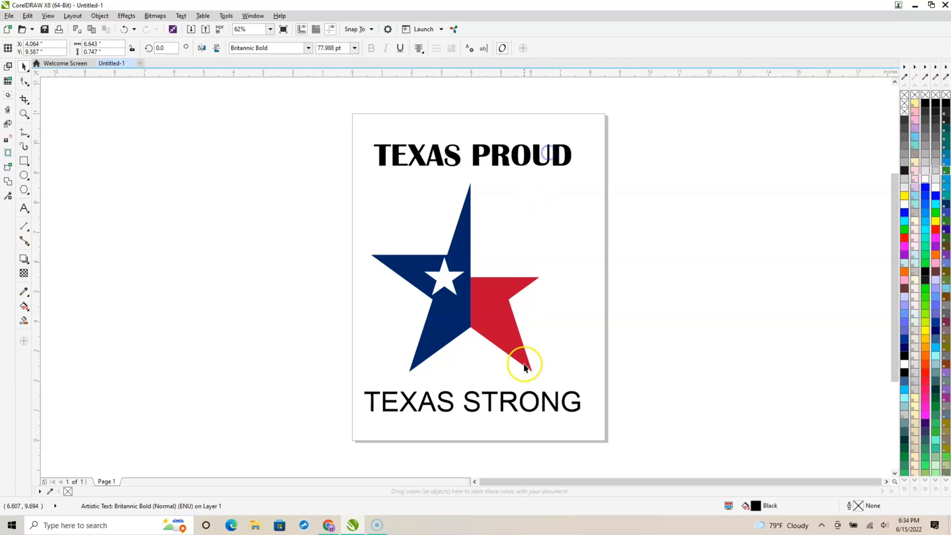
pyautogui.click(488, 393)
# Preview alternative typefaces on the TEXAS PROUD text and apply Collegiate-Regular
pyautogui.click(451, 157)
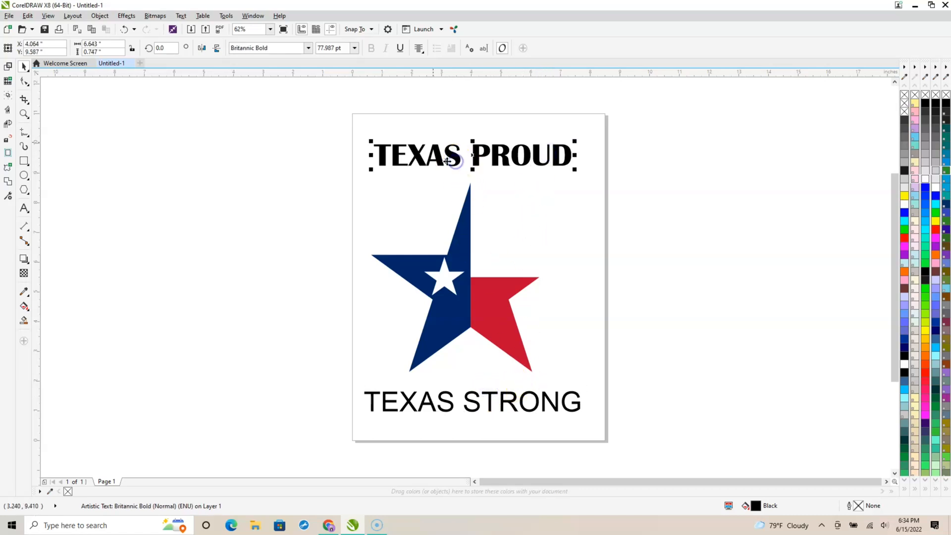
pyautogui.click(311, 48)
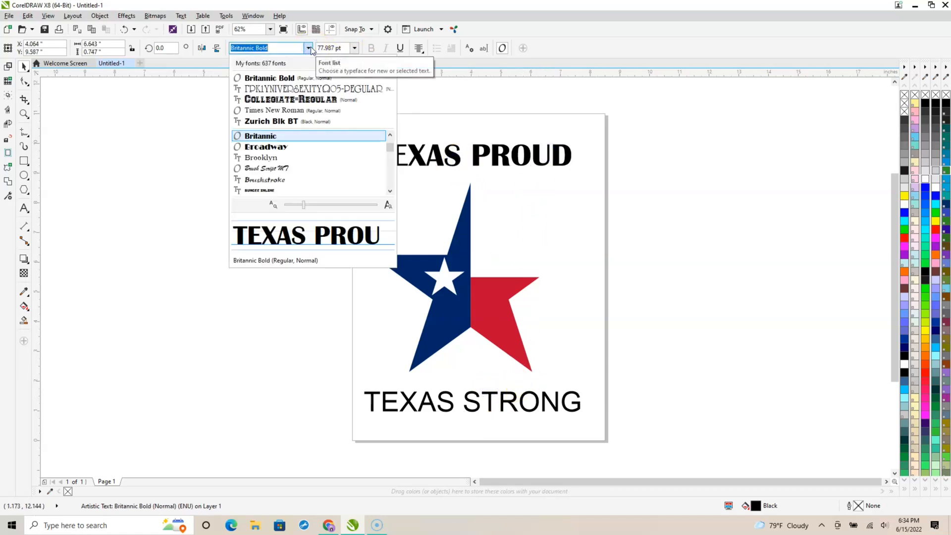
pyautogui.press('Down')
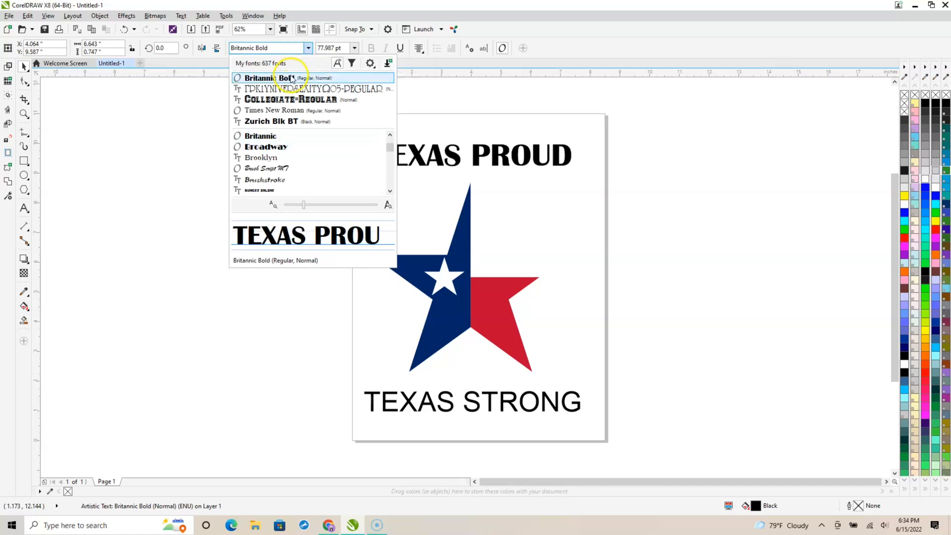
pyautogui.click(474, 482)
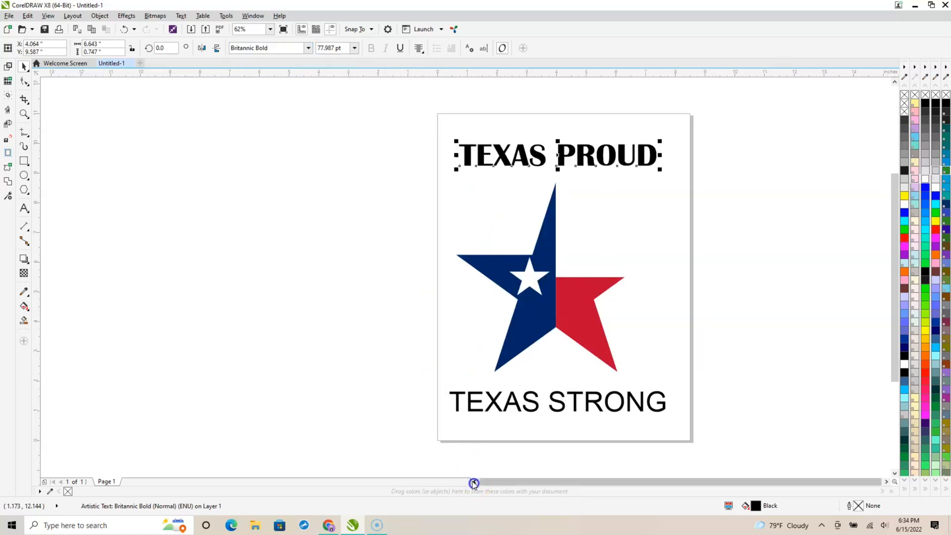
pyautogui.click(307, 49)
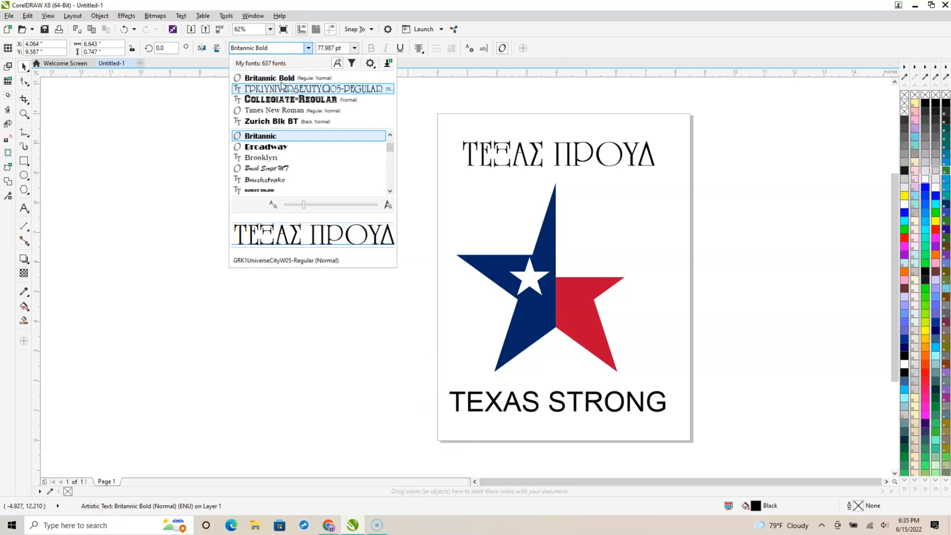
pyautogui.press('Down')
pyautogui.press('Down')
pyautogui.press('Down')
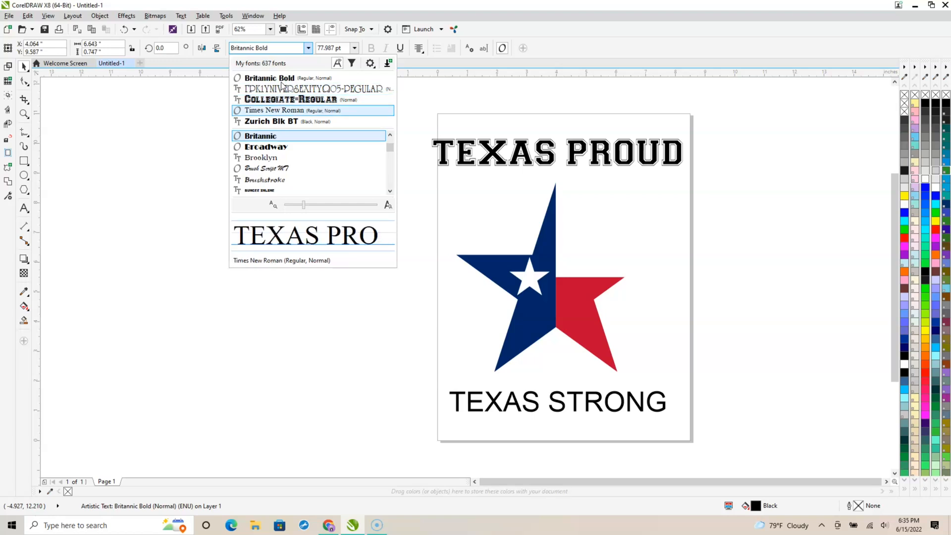
pyautogui.press('Down')
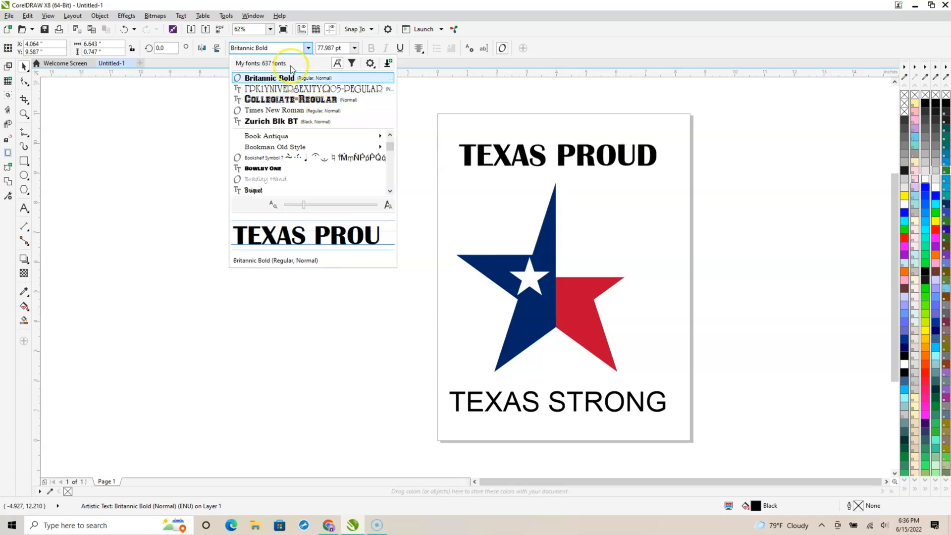
pyautogui.click(290, 99)
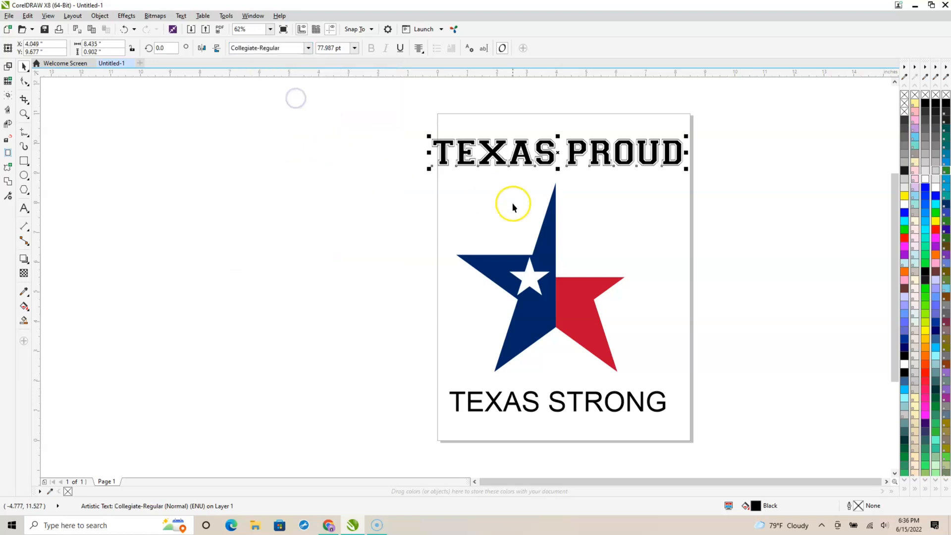
# Change the font of the TEXAS STRONG text to Collegiate-Regular
pyautogui.click(557, 396)
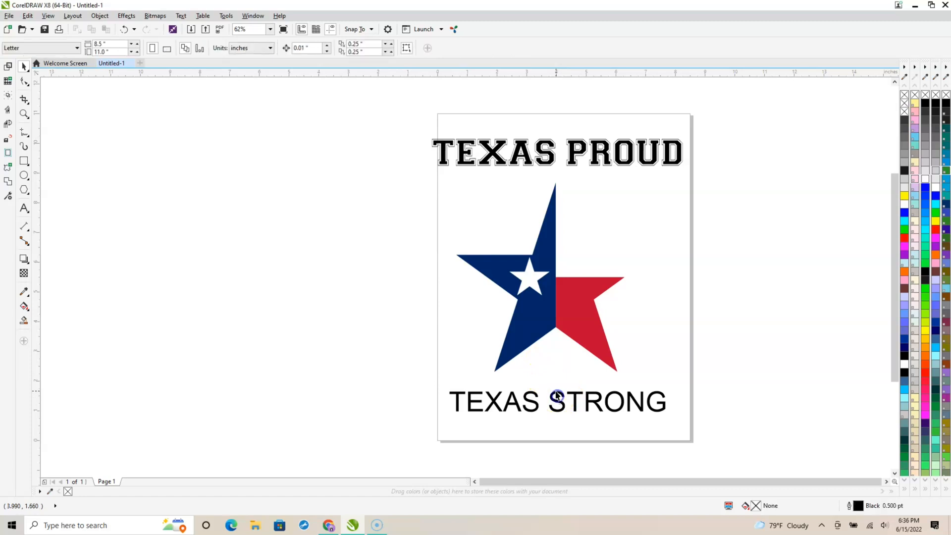
pyautogui.click(308, 48)
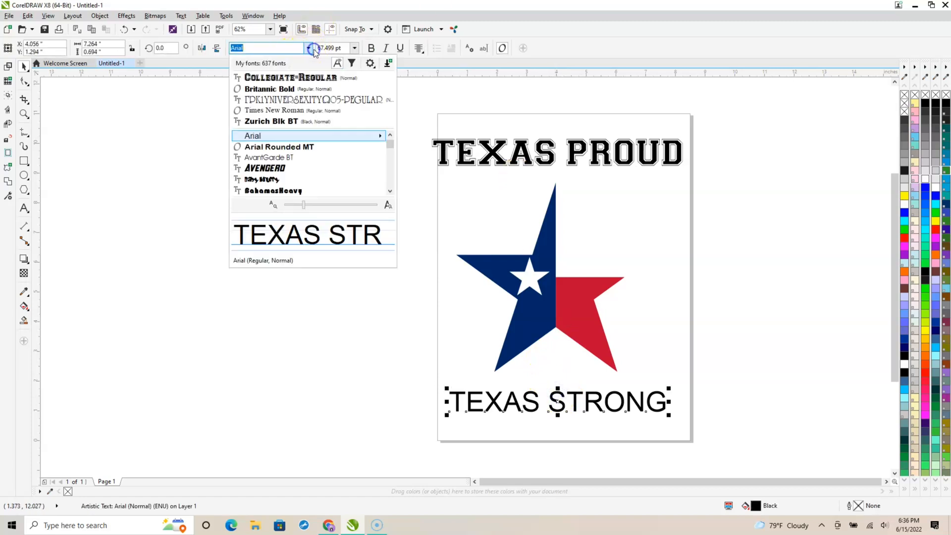
pyautogui.click(289, 79)
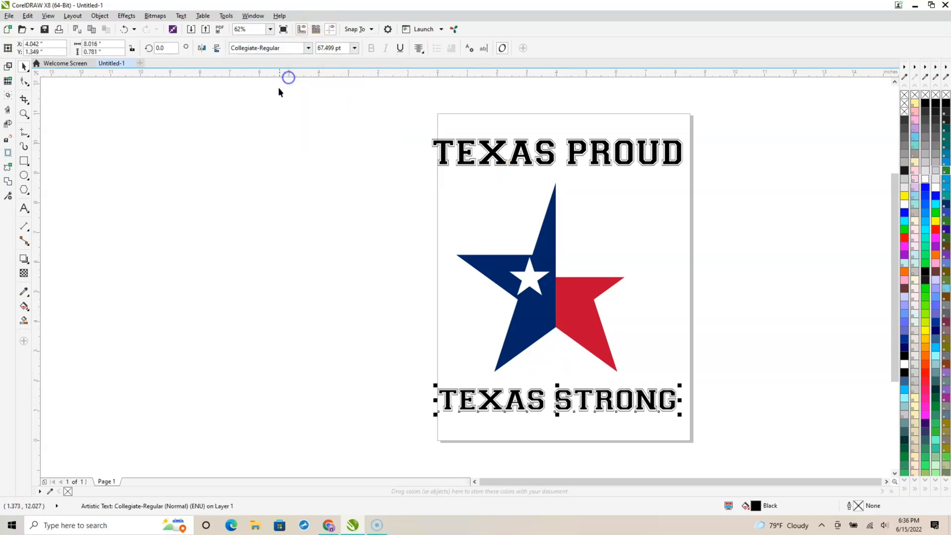
# Move the Texas flag star off the page into the empty area beside it, leaving both text lines in place
pyautogui.click(593, 240)
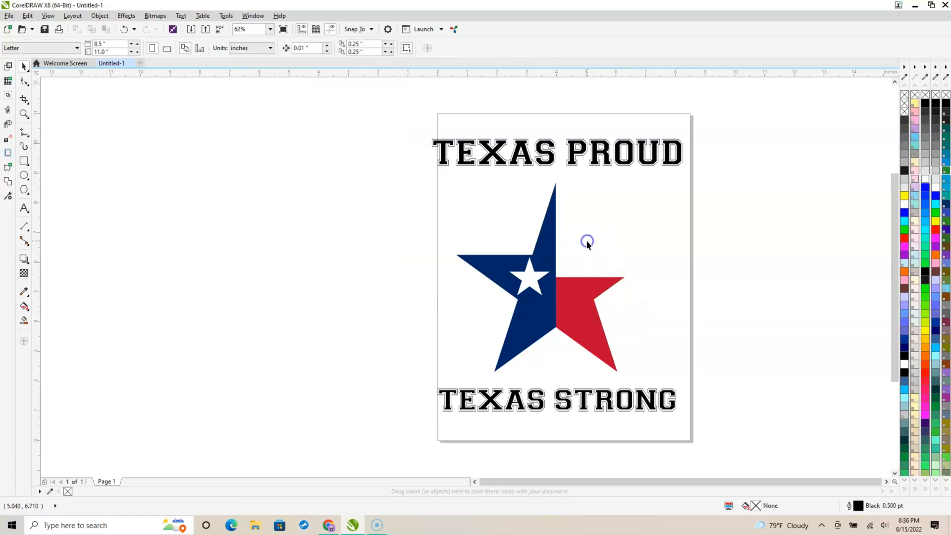
pyautogui.click(556, 246)
pyautogui.click(487, 156)
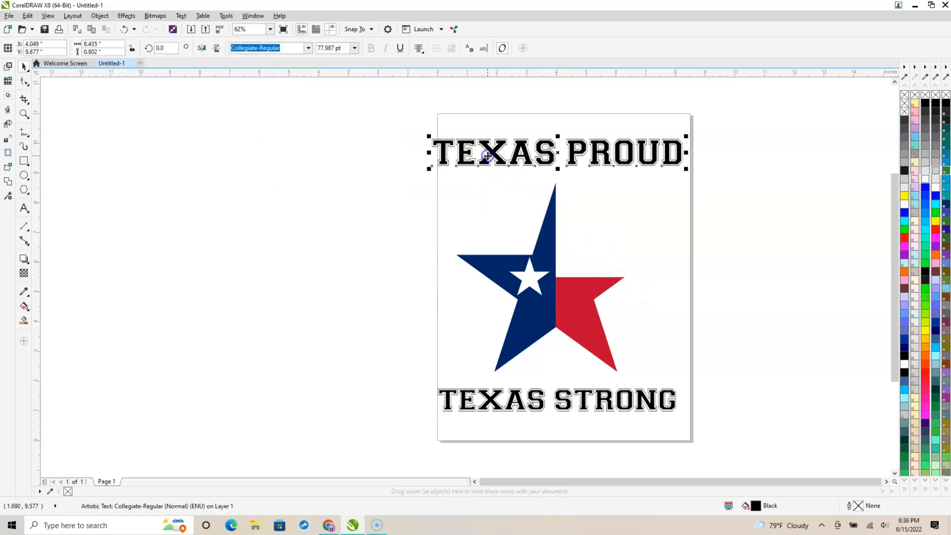
pyautogui.click(369, 138)
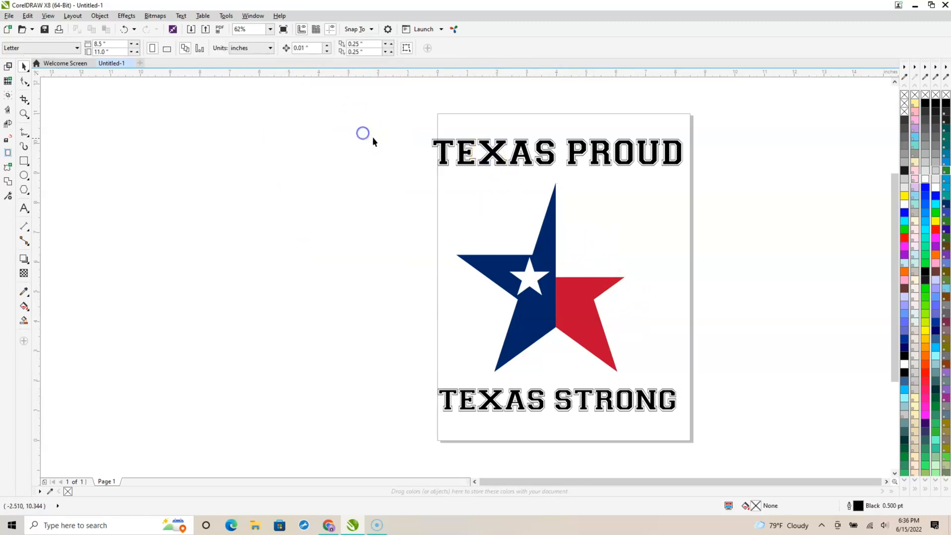
pyautogui.click(542, 252)
pyautogui.moveTo(542, 252); pyautogui.dragTo(245, 231)
pyautogui.click(394, 123)
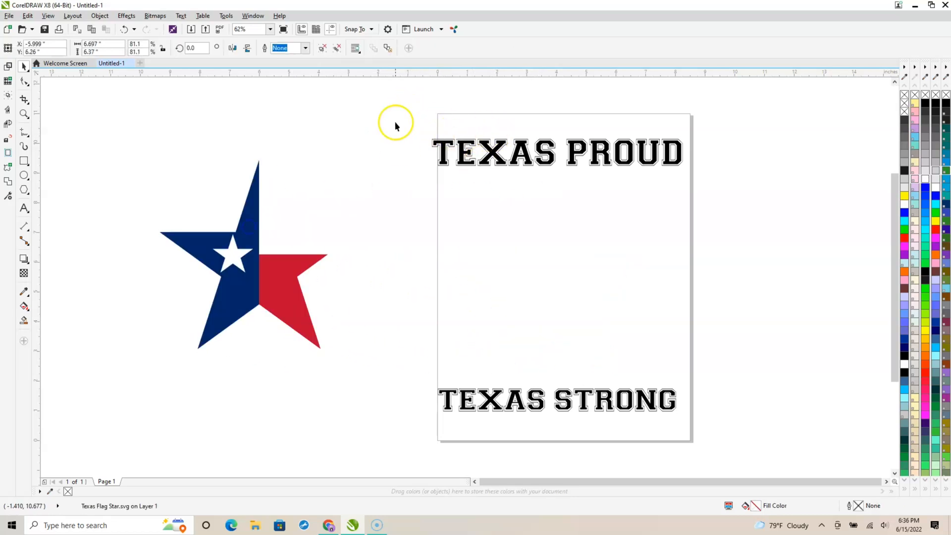
# Resize the TEXAS PROUD text to 3 inches high, trying widths of 8 and 10 inches before setting 12 inches
pyautogui.click(500, 165)
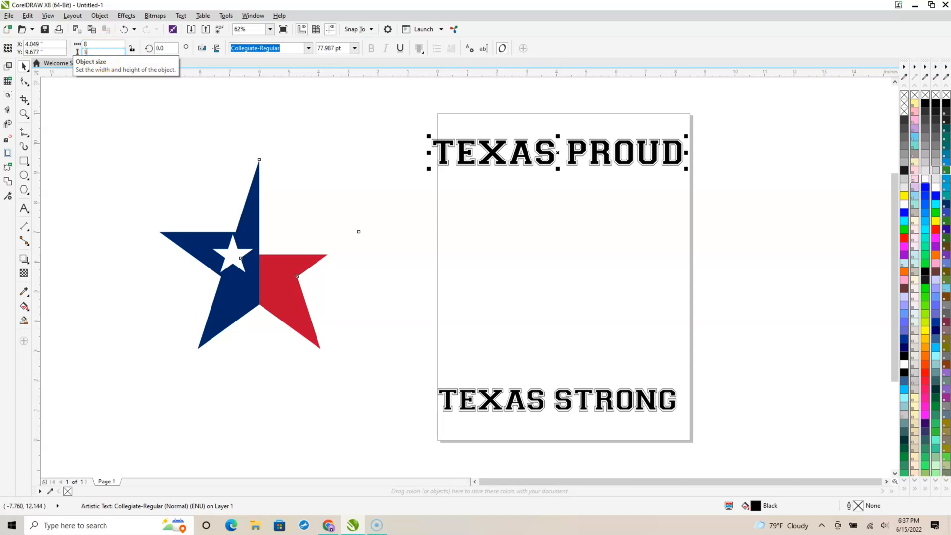
pyautogui.press('Return')
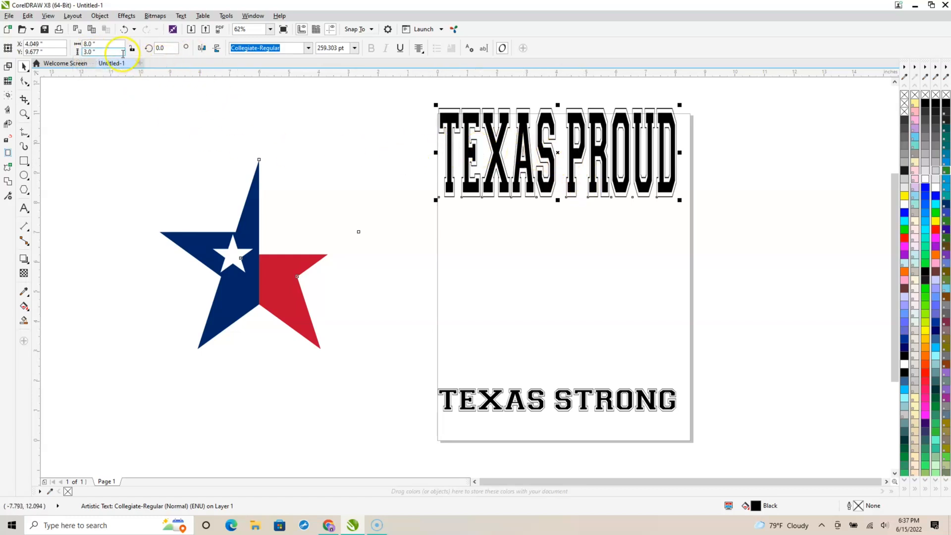
pyautogui.moveTo(109, 44); pyautogui.dragTo(68, 47)
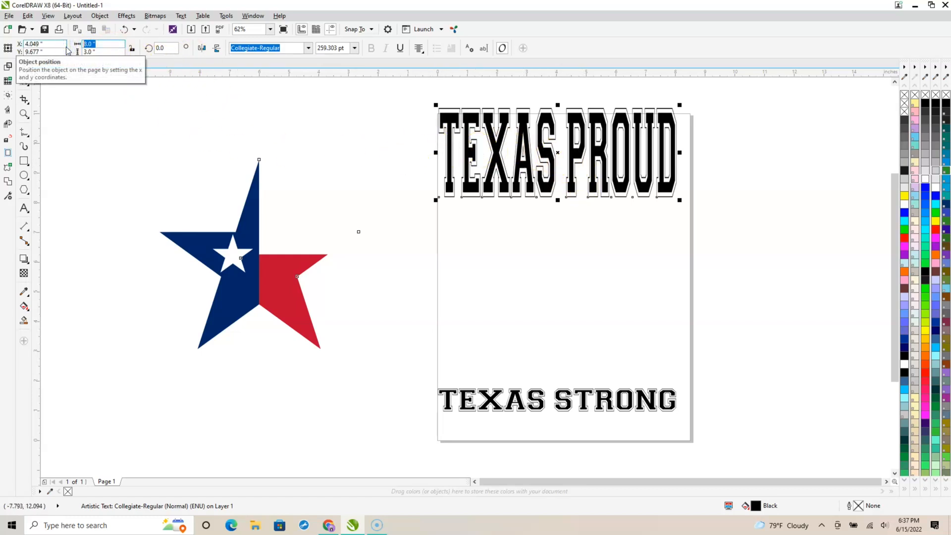
pyautogui.write('10')
pyautogui.press('Return')
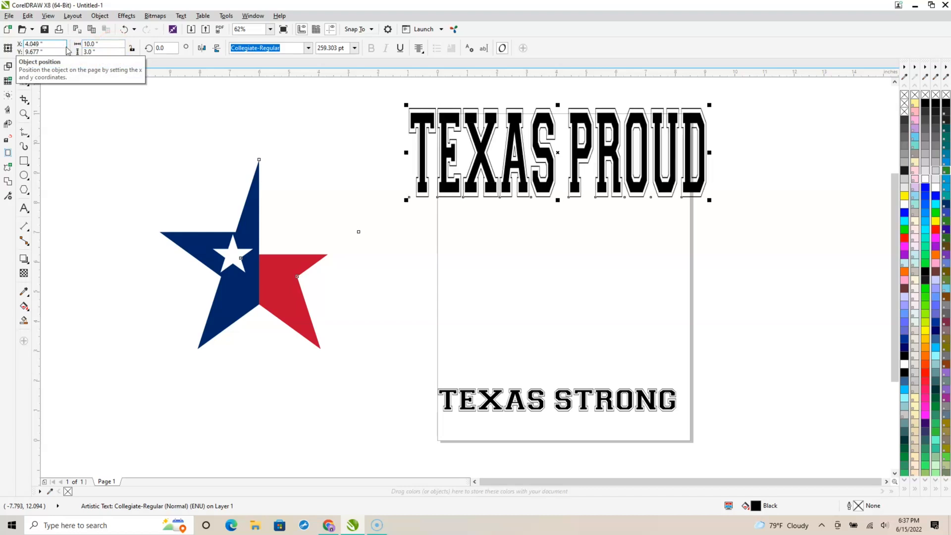
pyautogui.click(107, 41)
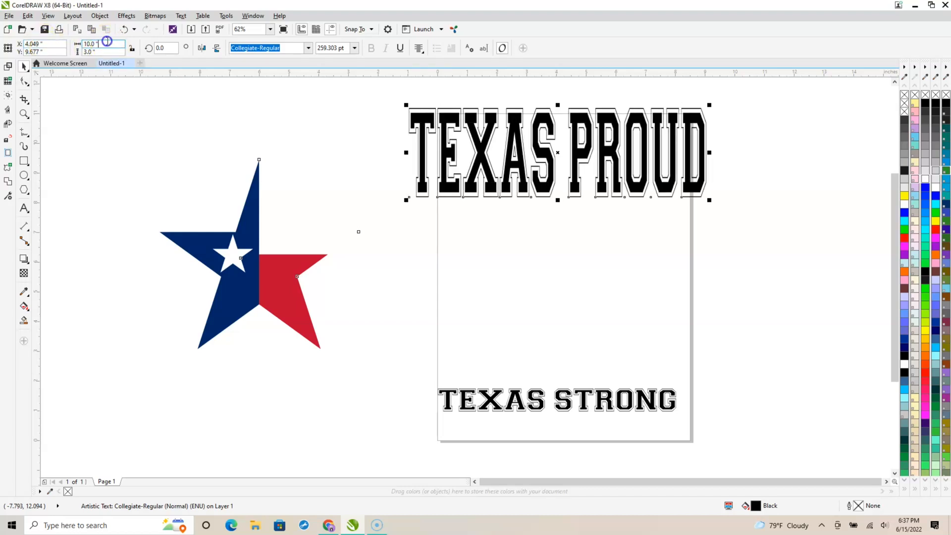
pyautogui.press('Return')
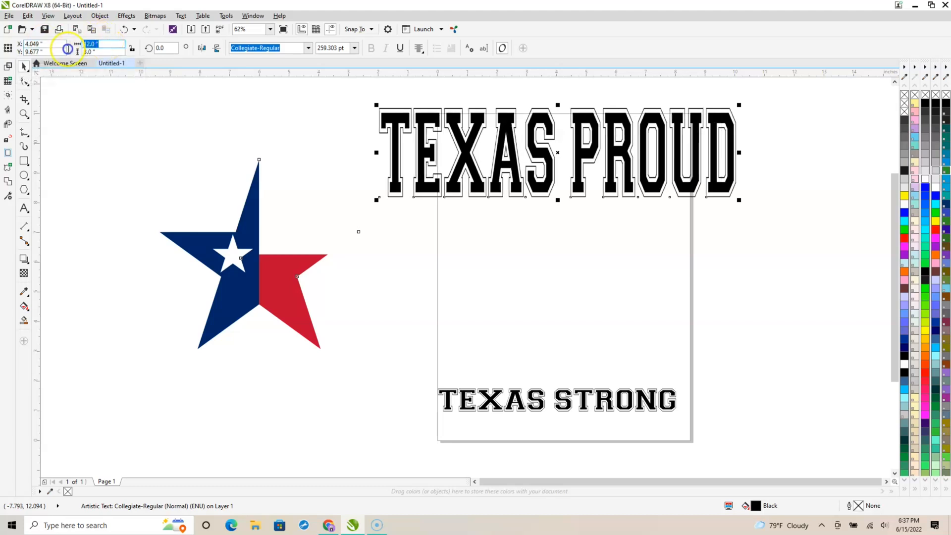
# Scale the TEXAS PROUD text down to about 8.47 by 2.12 inches and align it to span the page width
pyautogui.click(378, 241)
pyautogui.click(579, 163)
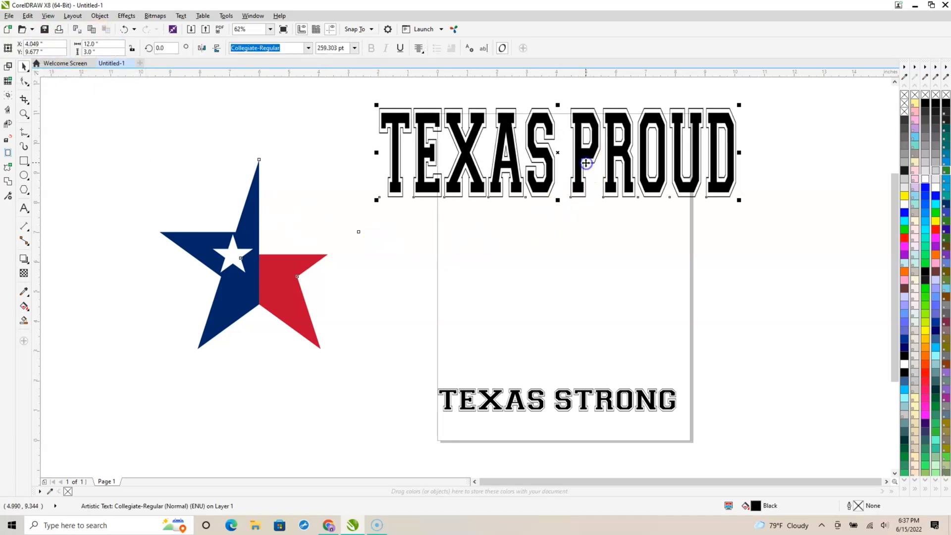
pyautogui.moveTo(381, 105); pyautogui.dragTo(413, 123)
pyautogui.moveTo(589, 165); pyautogui.dragTo(563, 166)
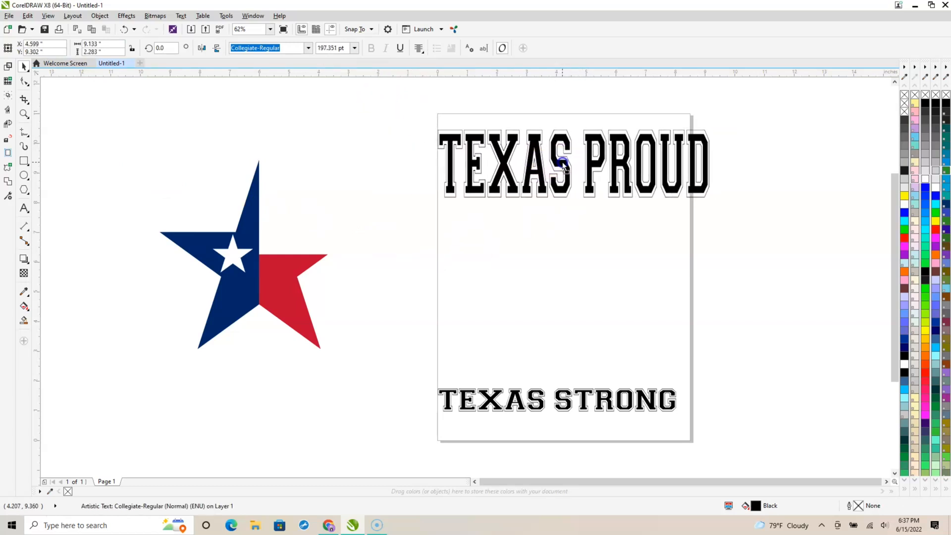
pyautogui.click(682, 167)
pyautogui.moveTo(713, 127)
pyautogui.mouseDown()
pyautogui.moveTo(696, 134)
pyautogui.moveTo(720, 132)
pyautogui.mouseUp()
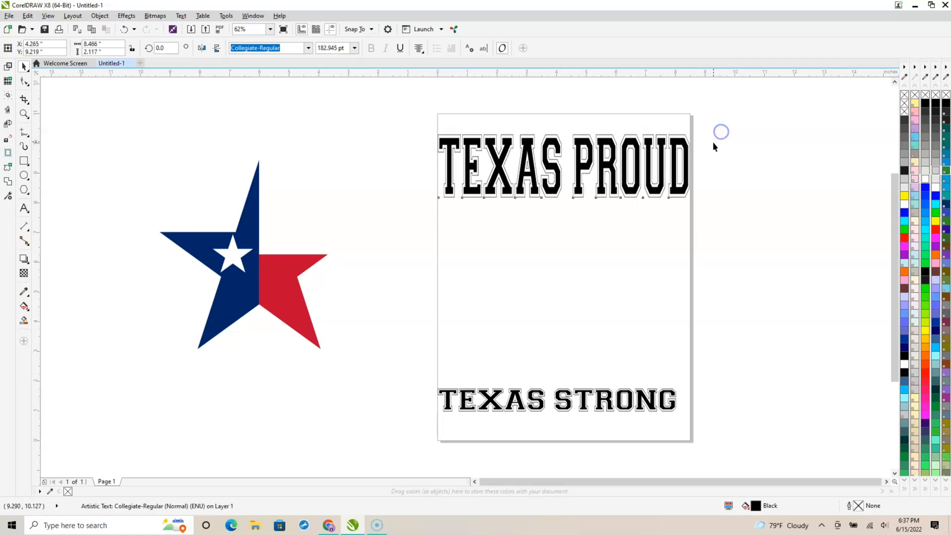
# Compare the width and height of the TEXAS PROUD text with those of the TEXAS STRONG text
pyautogui.click(762, 210)
pyautogui.click(521, 187)
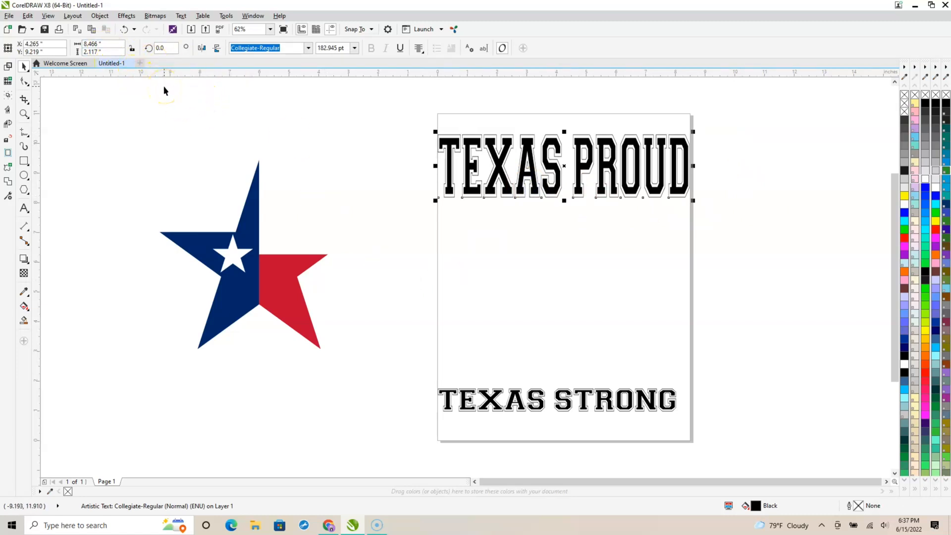
pyautogui.click(542, 398)
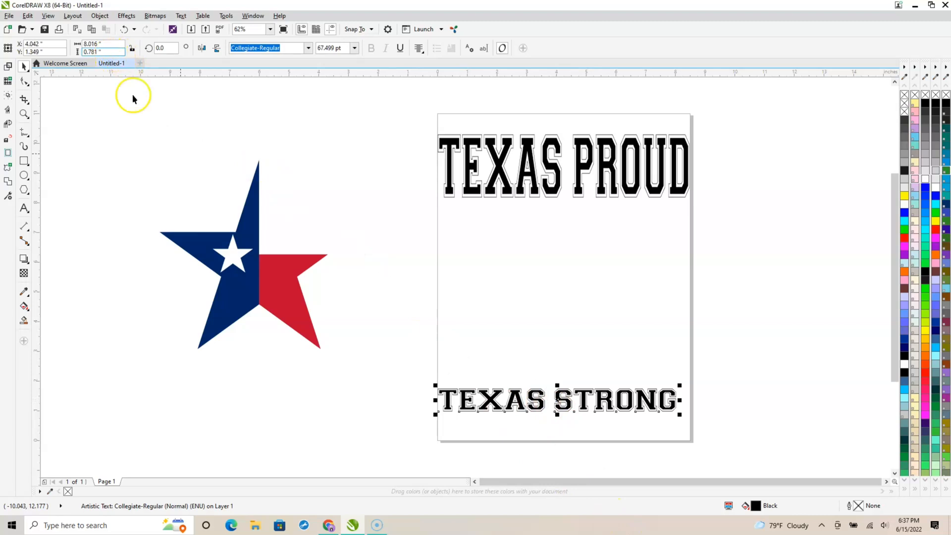
pyautogui.click(467, 171)
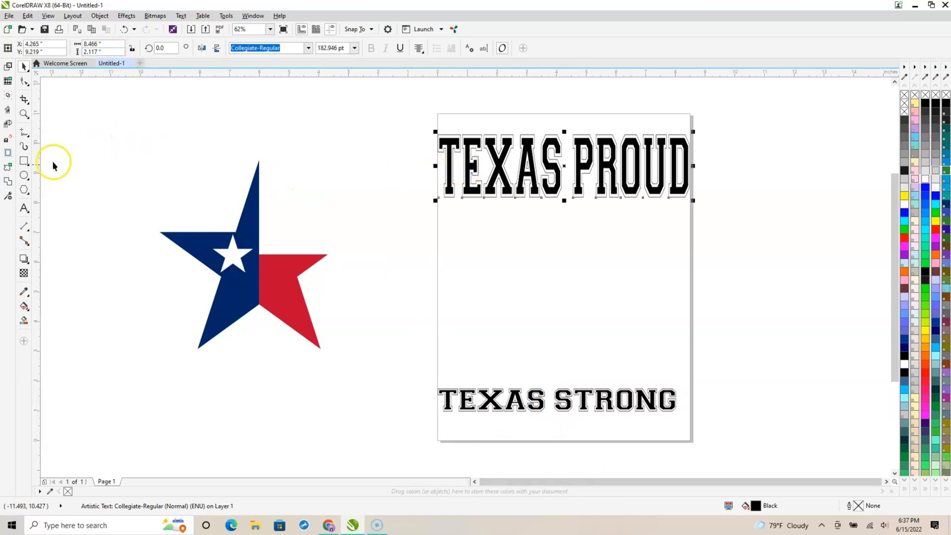
pyautogui.click(24, 209)
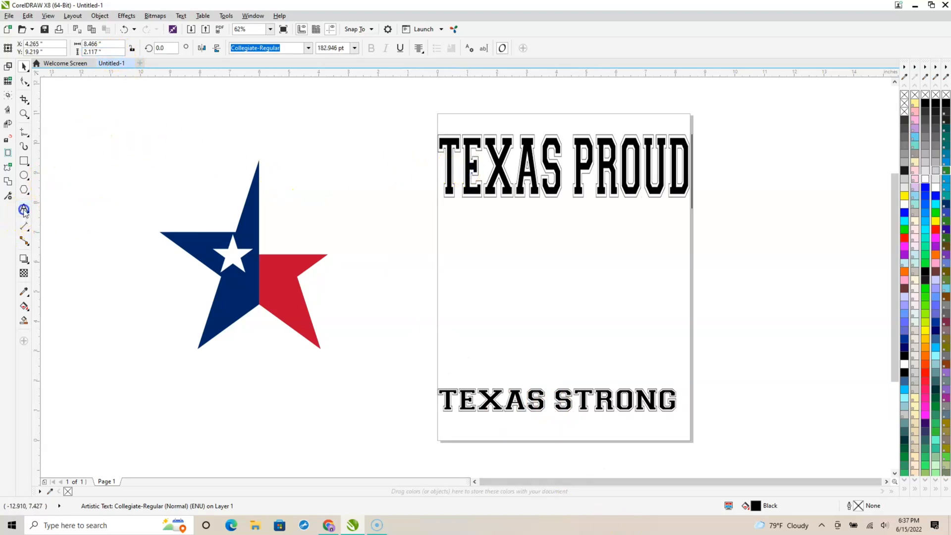
pyautogui.click(149, 154)
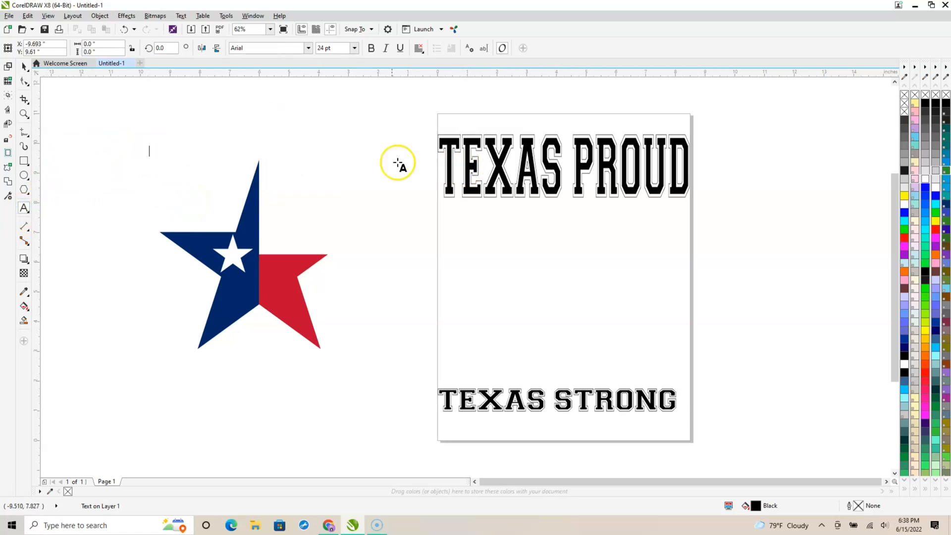
pyautogui.hotkey('ctrl', 'space')
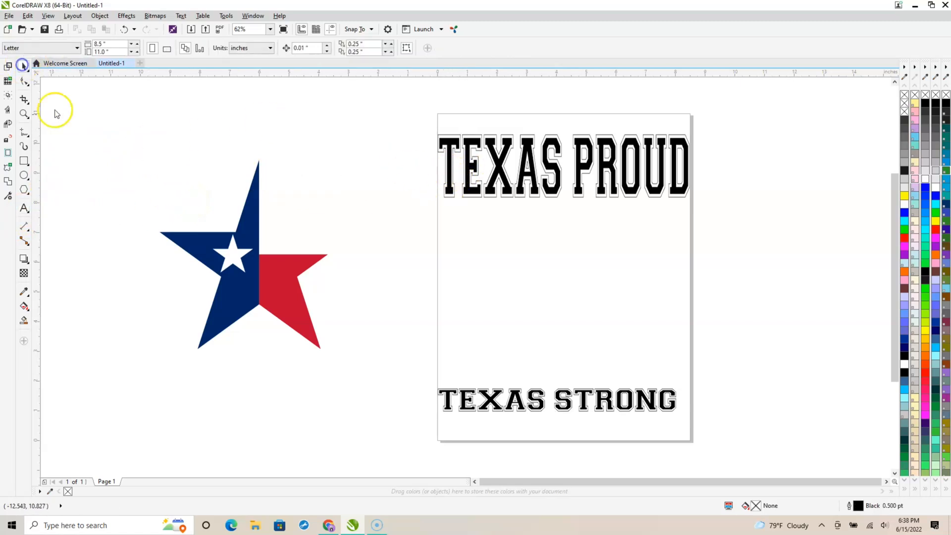
# Resize the TEXAS STRONG text to 8.466 inches wide and 2.117 inches high, matching TEXAS PROUD
pyautogui.click(457, 141)
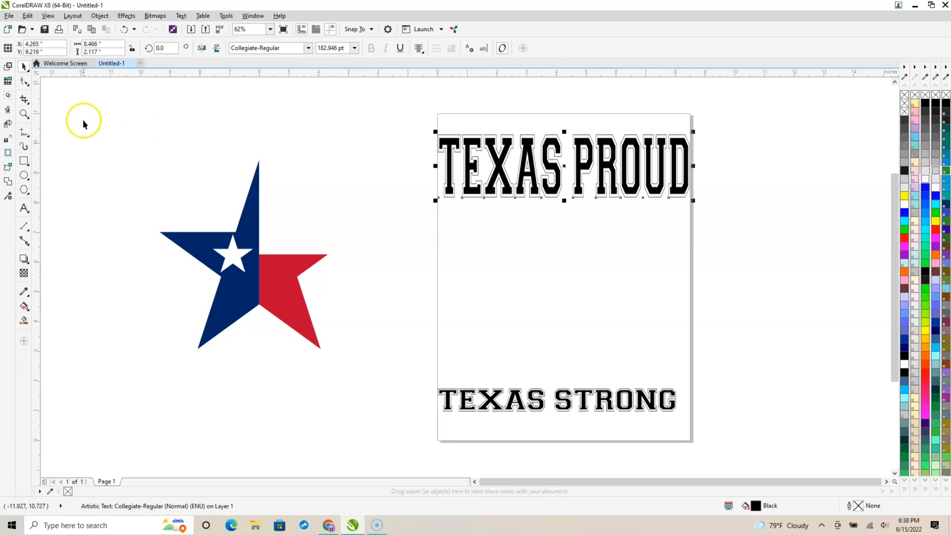
pyautogui.click(520, 400)
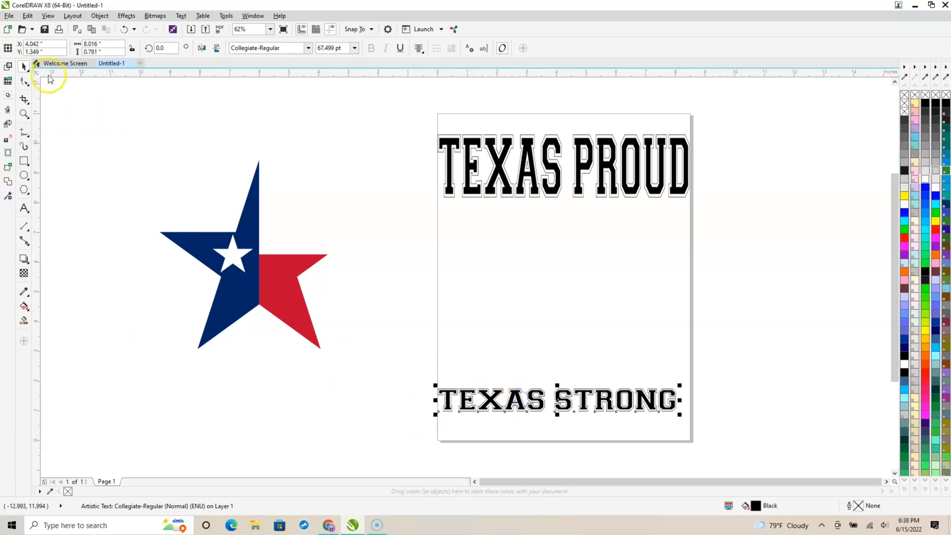
pyautogui.click(94, 44)
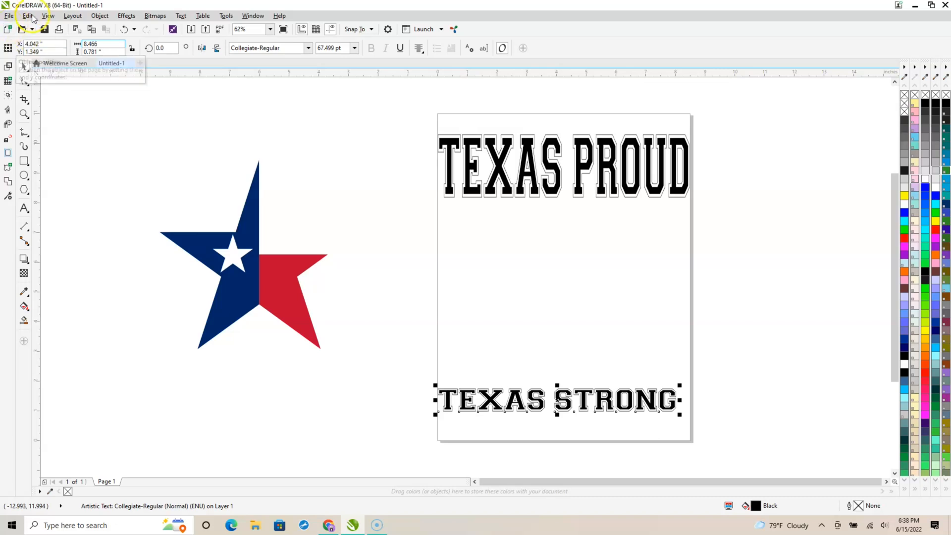
pyautogui.click(119, 52)
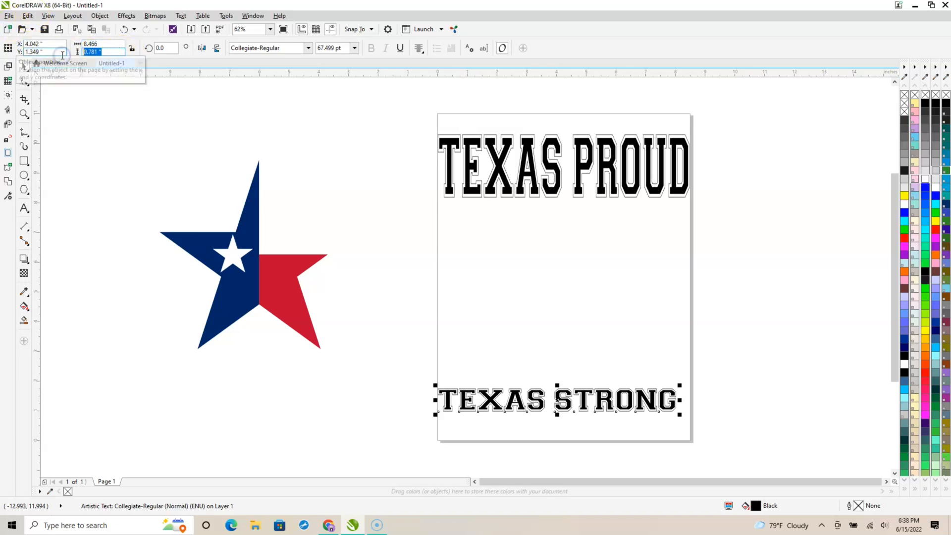
pyautogui.press('Return')
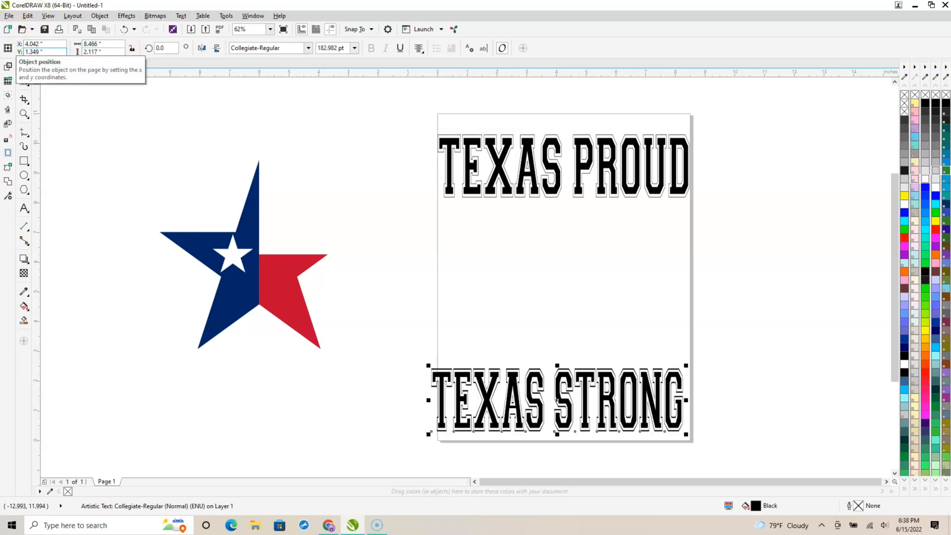
pyautogui.click(569, 275)
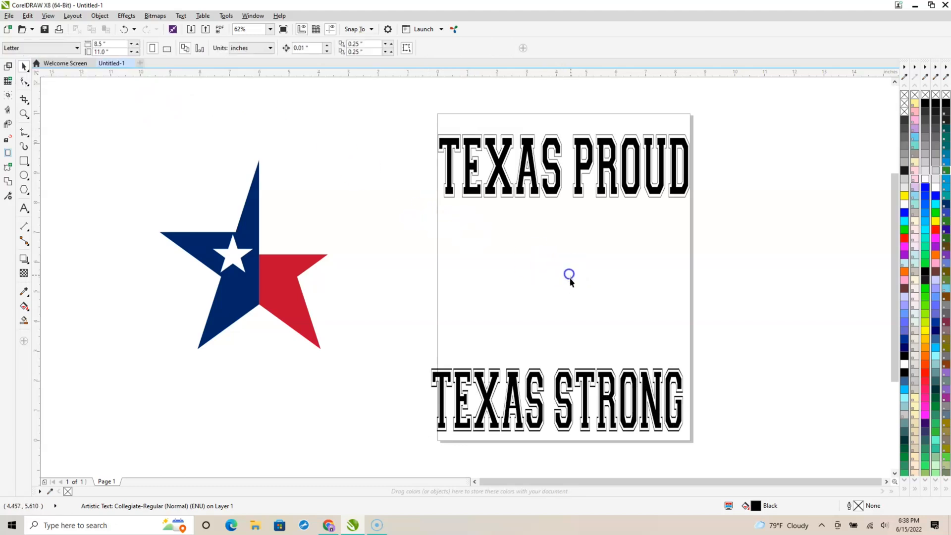
# Nudge the TEXAS STRONG text right to a horizontal position of 4.262 inches, lining it up under TEXAS PROUD
pyautogui.click(593, 381)
pyautogui.press('Right')
pyautogui.press('Right')
pyautogui.press('Right')
pyautogui.press('Right')
pyautogui.press('Right')
pyautogui.press('Right')
pyautogui.press('Right')
pyautogui.press('Right')
pyautogui.press('Right')
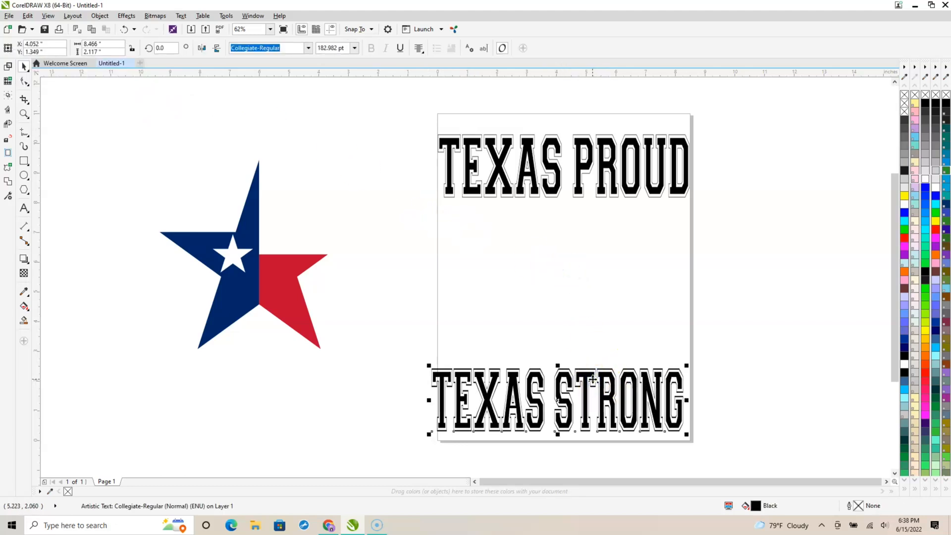
pyautogui.press('Right')
pyautogui.press('Right')
pyautogui.press('Right')
pyautogui.press('Right')
pyautogui.press('Right')
pyautogui.press('Right')
pyautogui.press('Right')
pyautogui.press('Right')
pyautogui.press('Right')
pyautogui.press('Right')
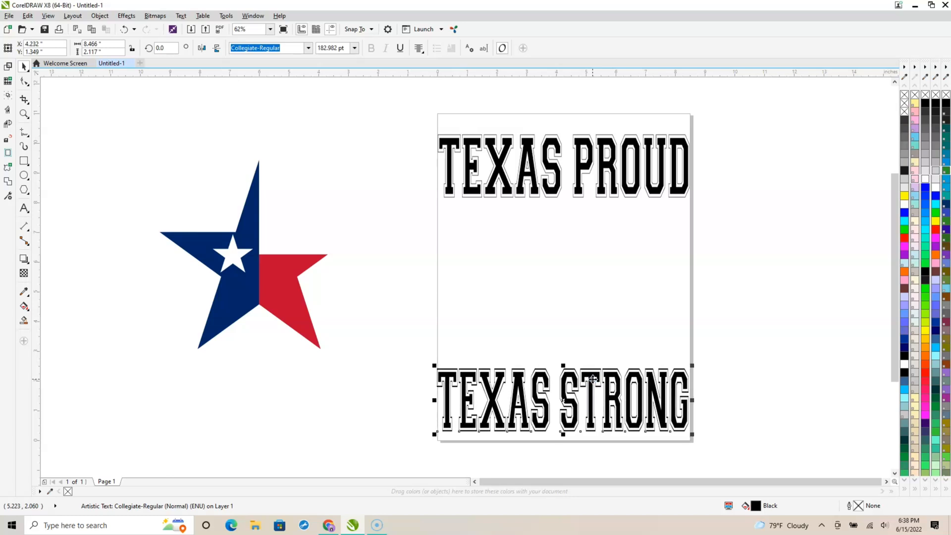
pyautogui.press('Right')
pyautogui.press('Right')
pyautogui.press('Right')
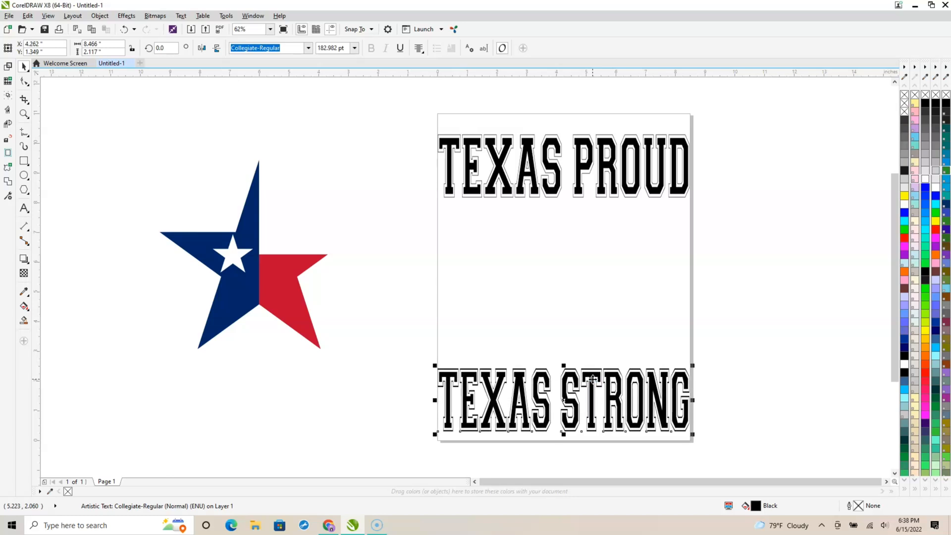
# Move the Texas flag star onto the page between the two text lines, centred at about X 4.23 and Y 5.44 inches
pyautogui.click(273, 305)
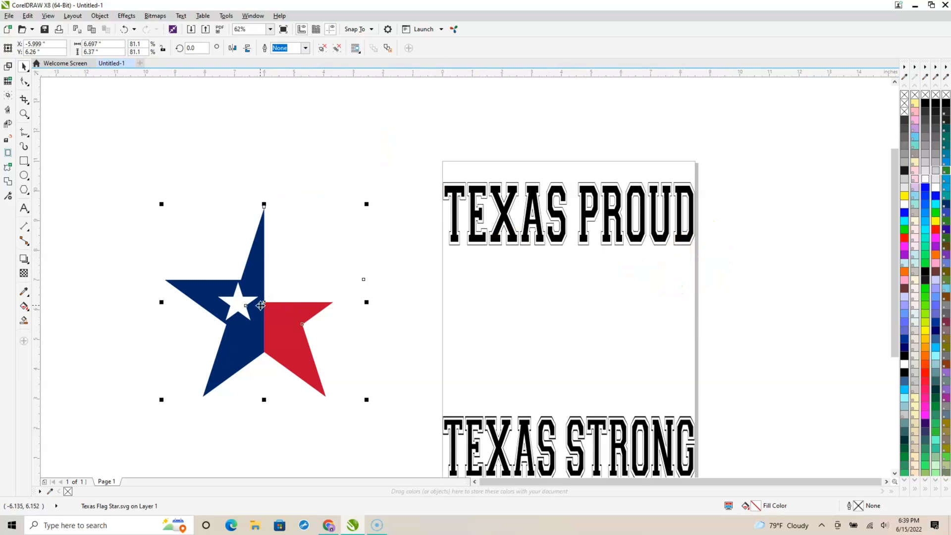
pyautogui.moveTo(261, 305); pyautogui.dragTo(565, 331)
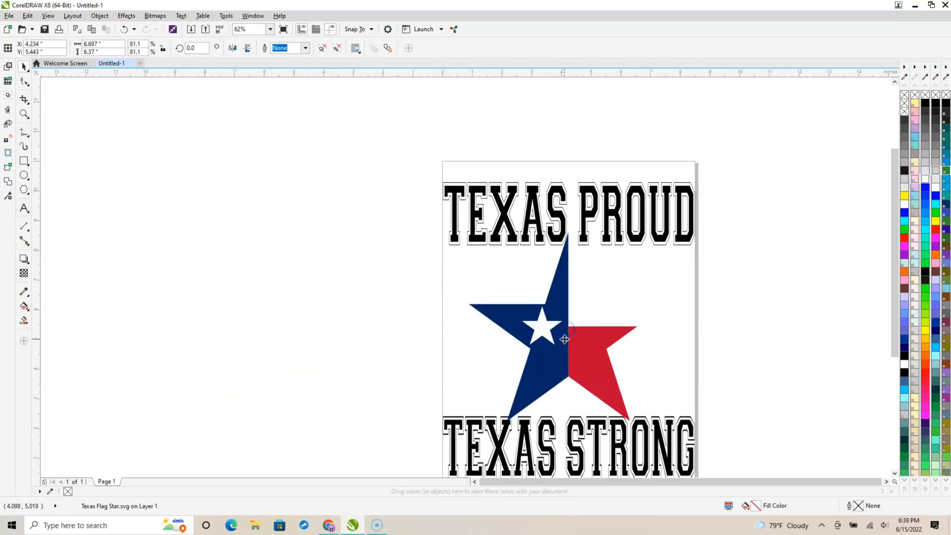
pyautogui.moveTo(890, 193); pyautogui.dragTo(894, 236)
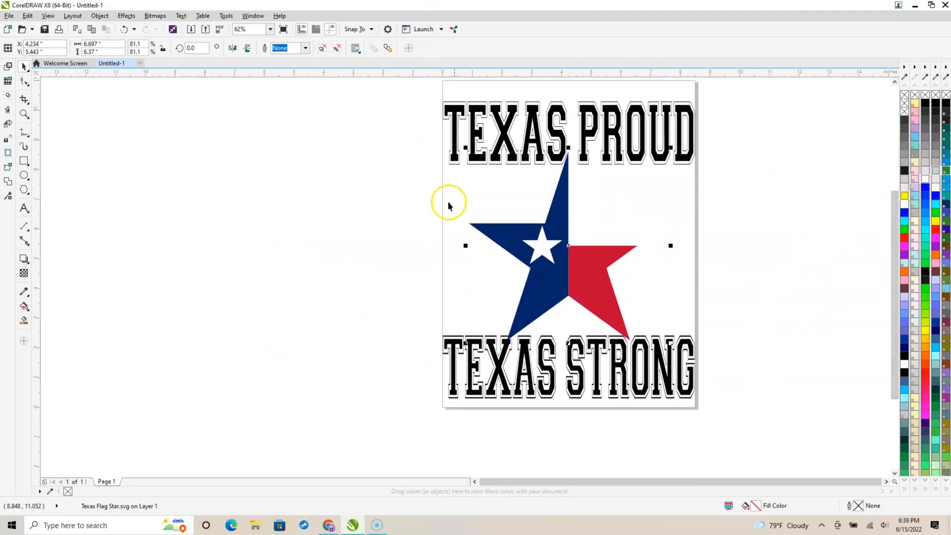
# Nudge the grouped TEXAS PROUD and TEXAS STRONG lines up by 0.01 inch and deselect them
pyautogui.click(582, 155)
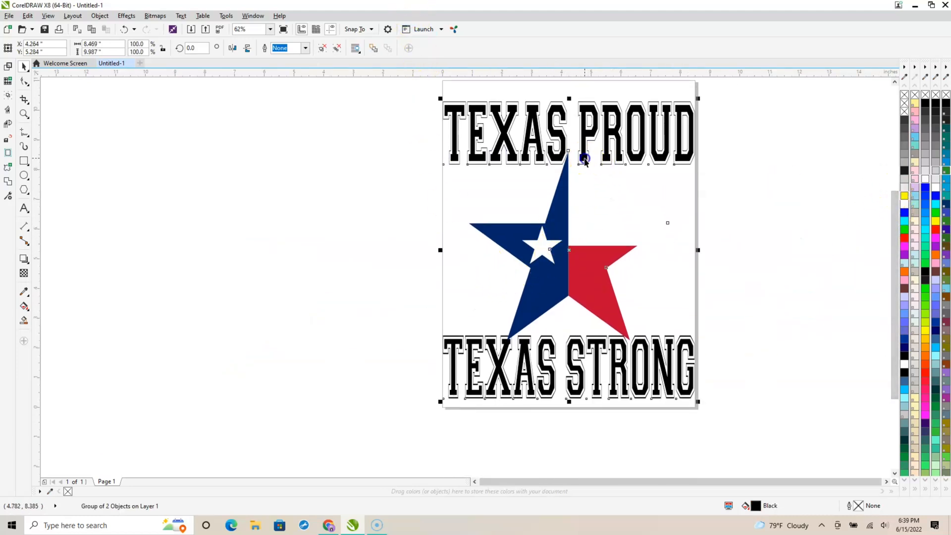
pyautogui.click(886, 481)
pyautogui.click(522, 128)
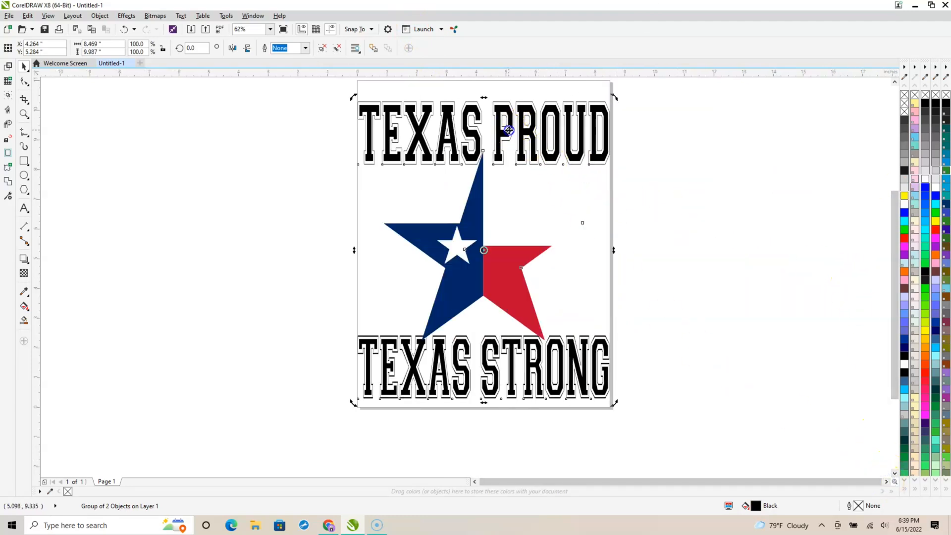
pyautogui.press('Up')
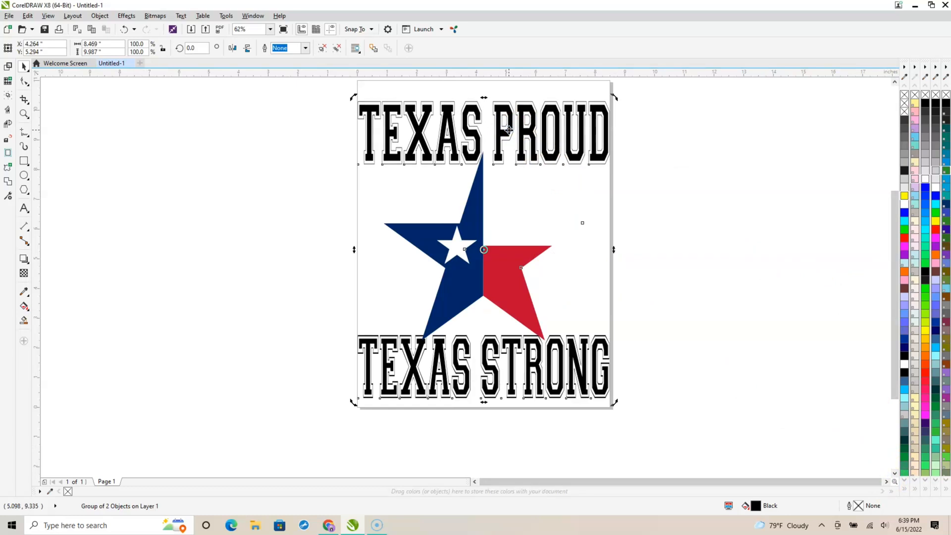
pyautogui.click(164, 153)
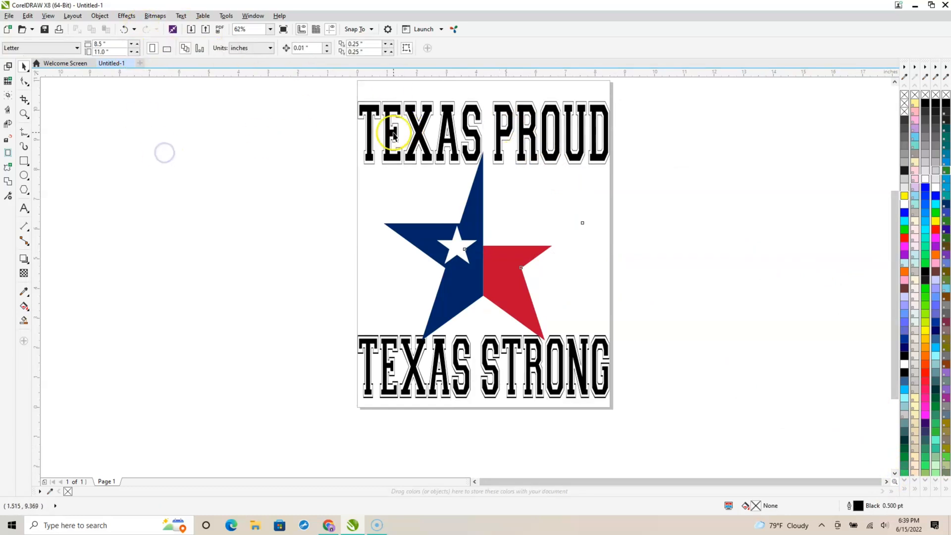
# Ungroup the TEXAS PROUD and TEXAS STRONG text lines so each can be moved separately
pyautogui.click(395, 136)
pyautogui.click(100, 16)
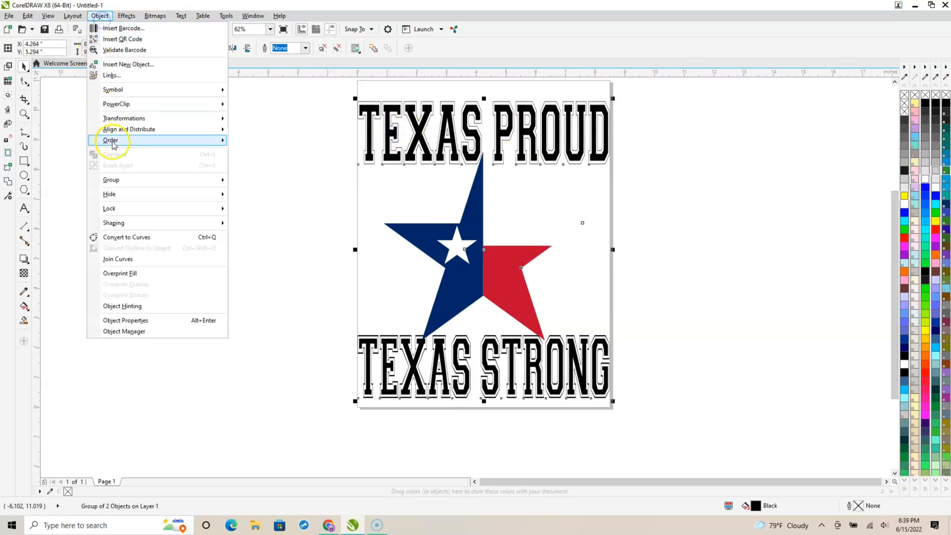
pyautogui.moveTo(227, 180)
pyautogui.click(254, 202)
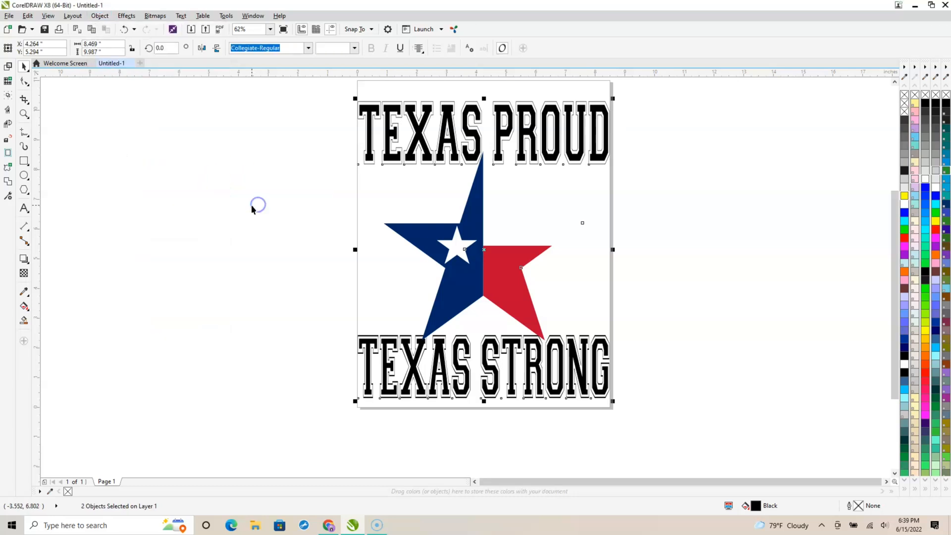
pyautogui.click(305, 99)
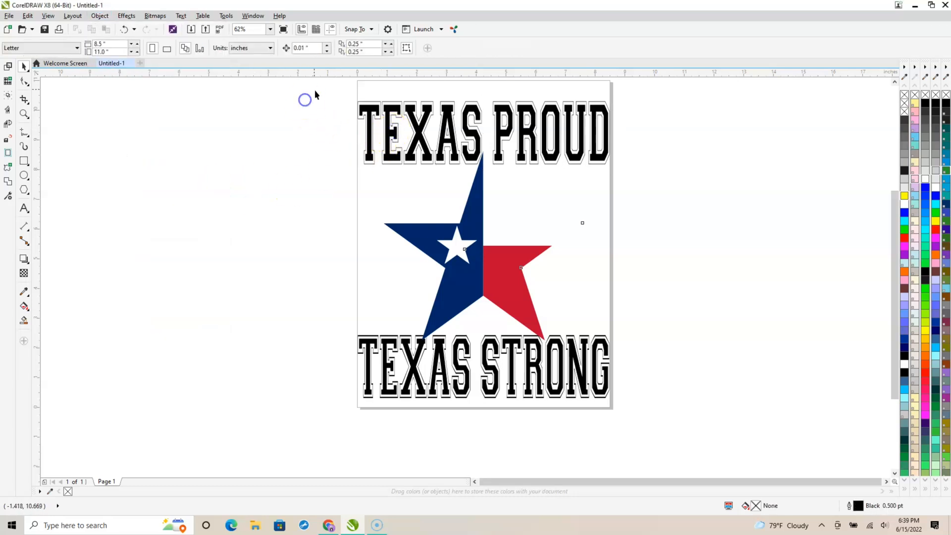
pyautogui.moveTo(315, 94); pyautogui.dragTo(689, 428)
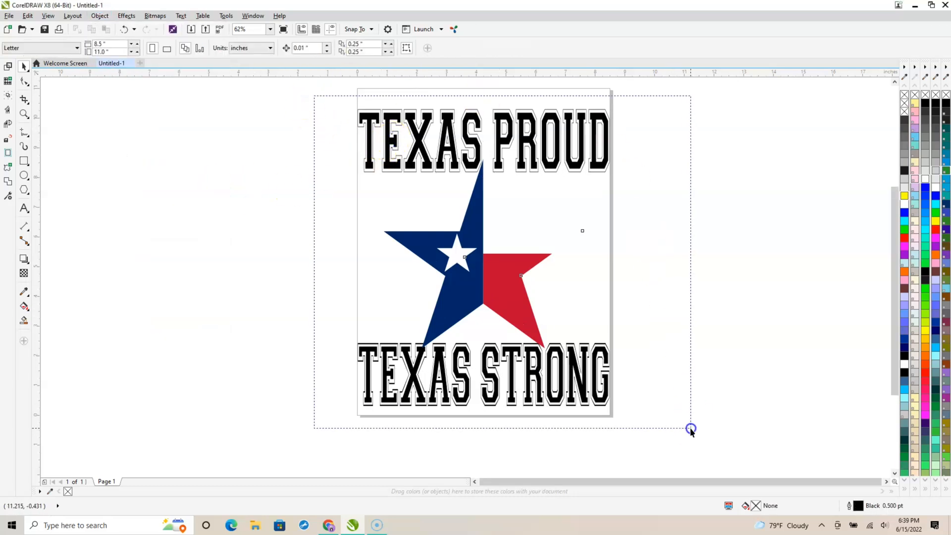
pyautogui.click(99, 16)
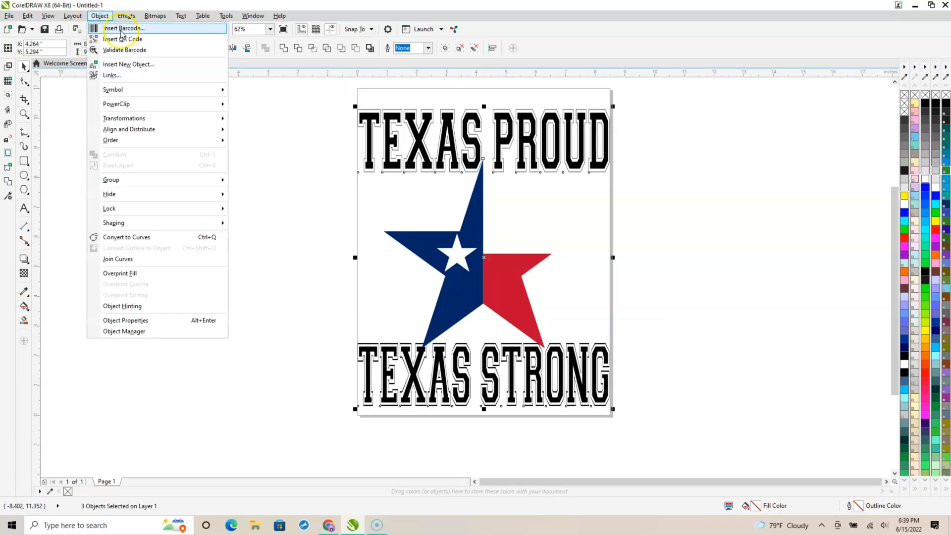
pyautogui.click(278, 163)
pyautogui.click(421, 131)
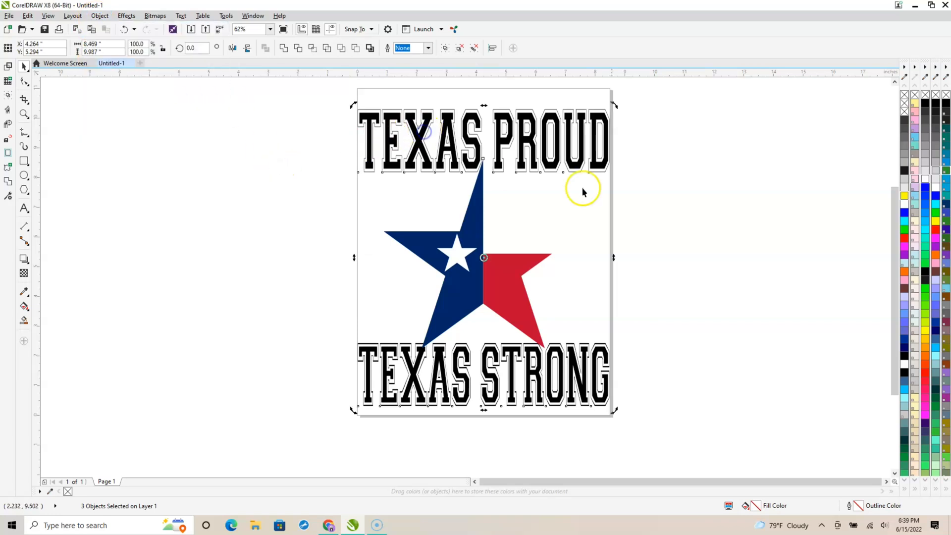
pyautogui.click(709, 163)
# Nudge the TEXAS PROUD text up to the page's upper edge so it clears the tip of the star
pyautogui.click(604, 164)
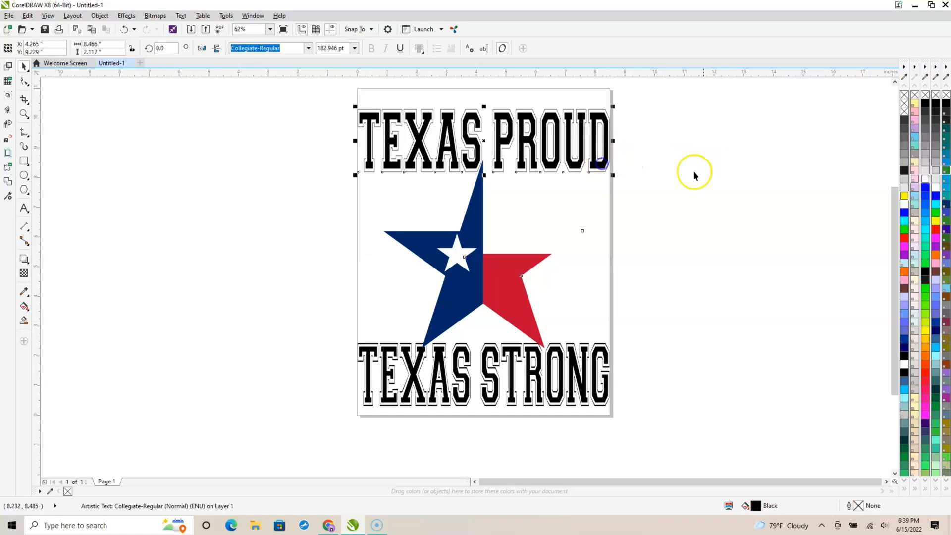
pyautogui.press('Up')
pyautogui.press('Up')
pyautogui.press('Up')
pyautogui.press('Up')
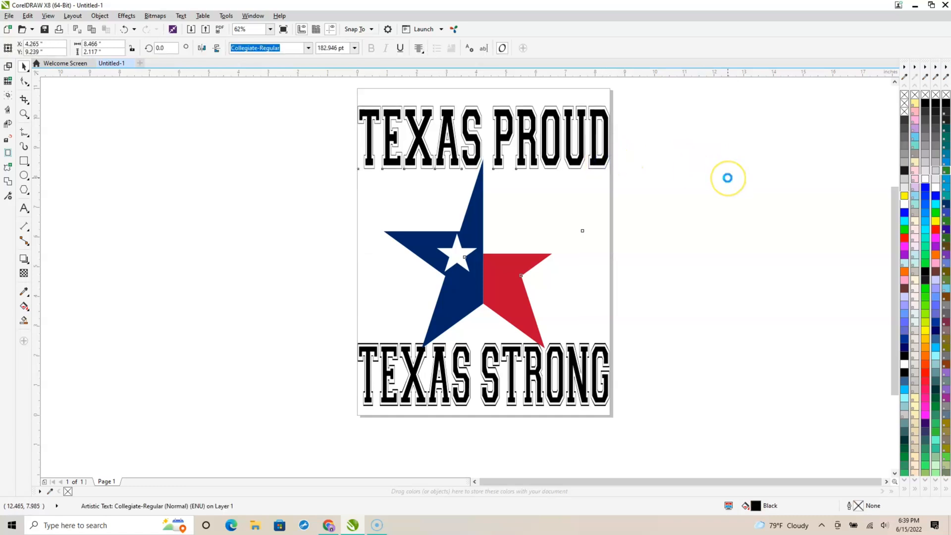
pyautogui.press('Up')
pyautogui.press('Up')
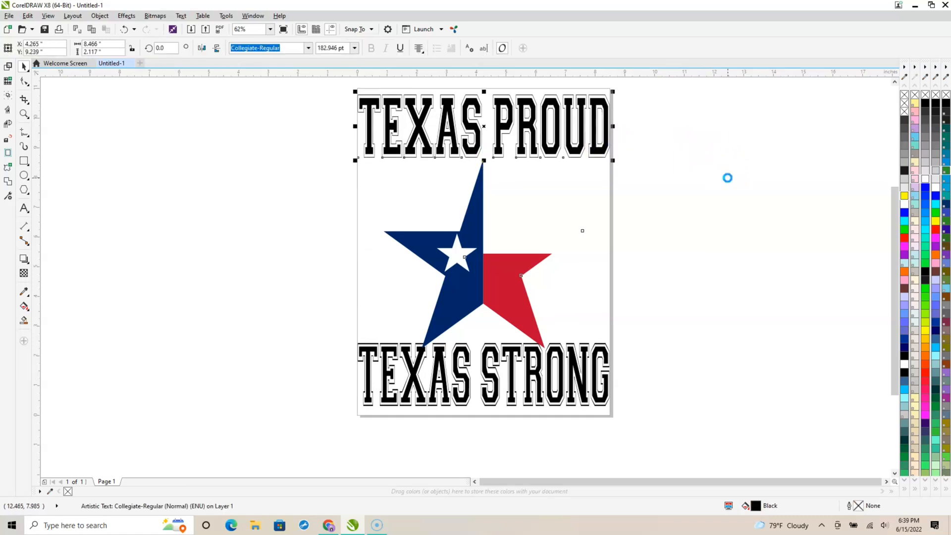
# Scale the Texas flag star down to about 5.7 by 5.42 inches and centre it between the two text lines
pyautogui.click(469, 244)
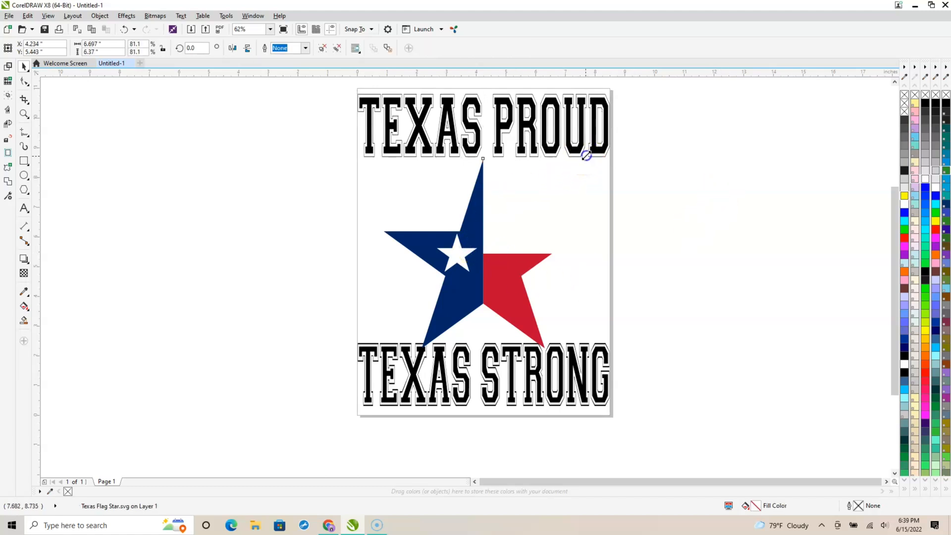
pyautogui.moveTo(585, 155); pyautogui.dragTo(515, 212)
pyautogui.moveTo(471, 237); pyautogui.dragTo(489, 216)
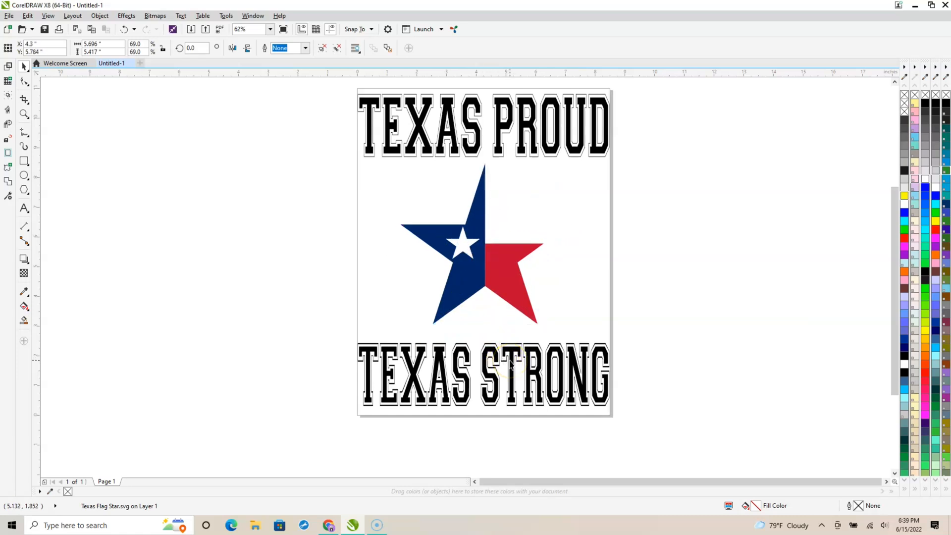
# Move TEXAS STRONG up to the star's lower points and TEXAS PROUD down close to its upper tip
pyautogui.moveTo(510, 365); pyautogui.dragTo(511, 348)
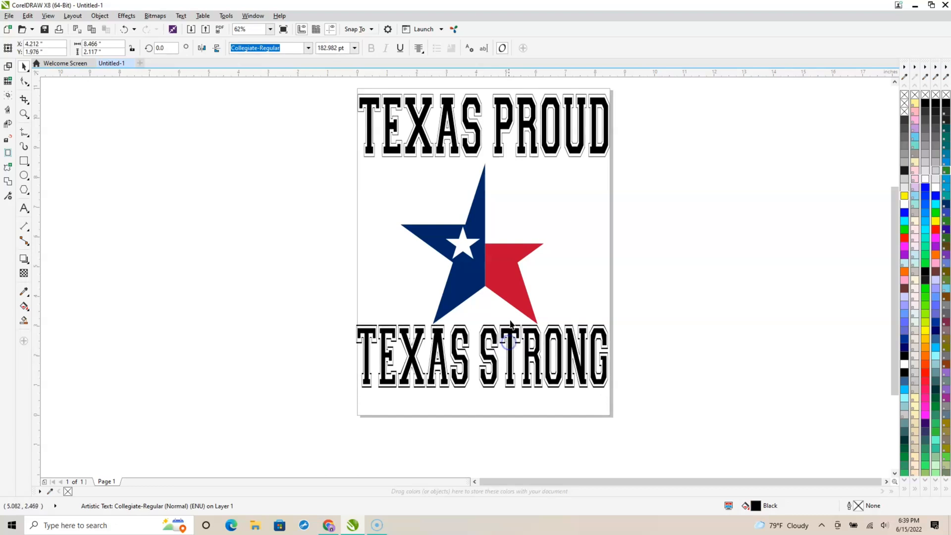
pyautogui.moveTo(499, 149); pyautogui.dragTo(502, 154)
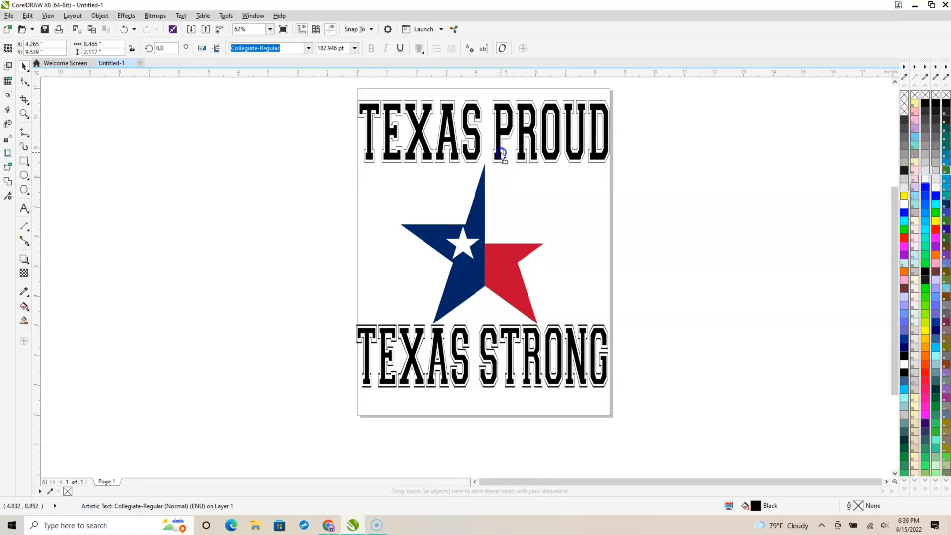
# Nudge the TEXAS STRONG text down to the page's lower edge, leaving a gap beneath the star
pyautogui.click(677, 212)
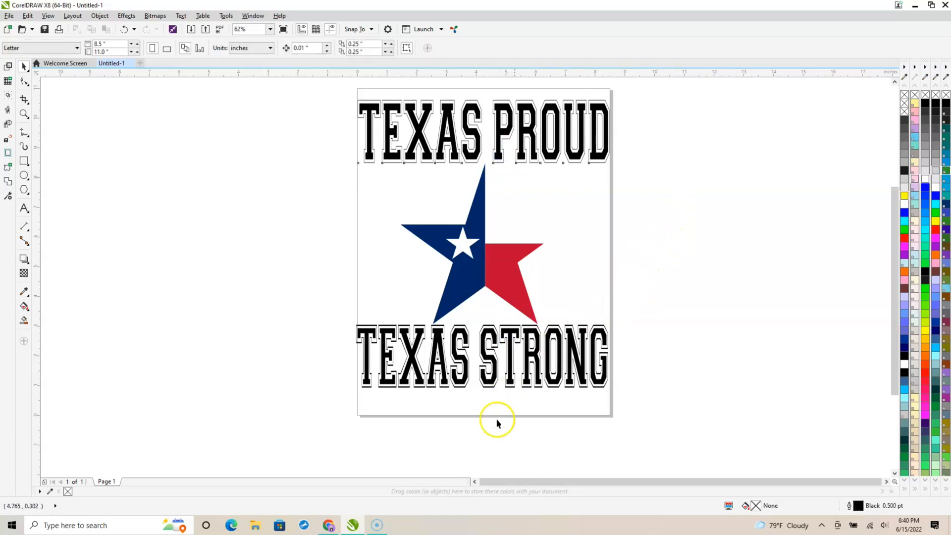
pyautogui.click(506, 360)
pyautogui.press('Down')
pyautogui.press('Down')
pyautogui.press('Down')
pyautogui.press('Down')
pyautogui.press('Down')
pyautogui.press('Down')
pyautogui.press('Down')
pyautogui.press('Down')
pyautogui.press('Down')
pyautogui.press('Down')
pyautogui.press('Down')
pyautogui.press('Down')
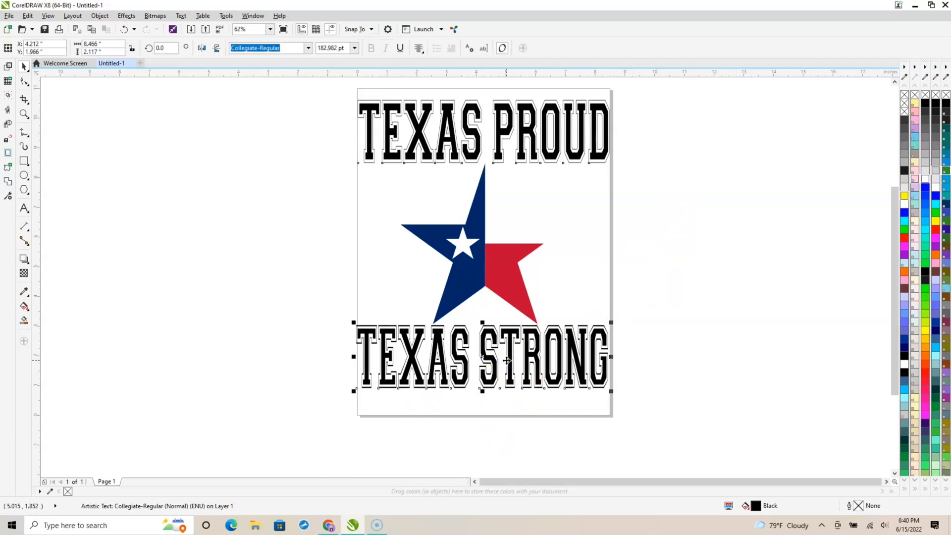
pyautogui.press('Down')
pyautogui.press('Down')
pyautogui.press('Down')
pyautogui.press('Down')
pyautogui.press('Down')
pyautogui.press('Down')
pyautogui.press('Down')
pyautogui.press('Down')
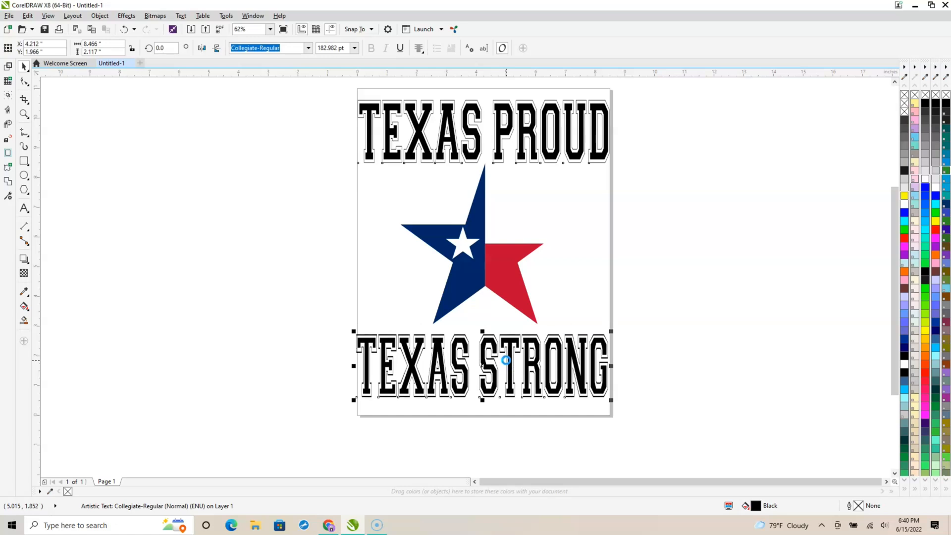
pyautogui.press('Down')
pyautogui.press('Down')
pyautogui.press('Down')
pyautogui.press('Down')
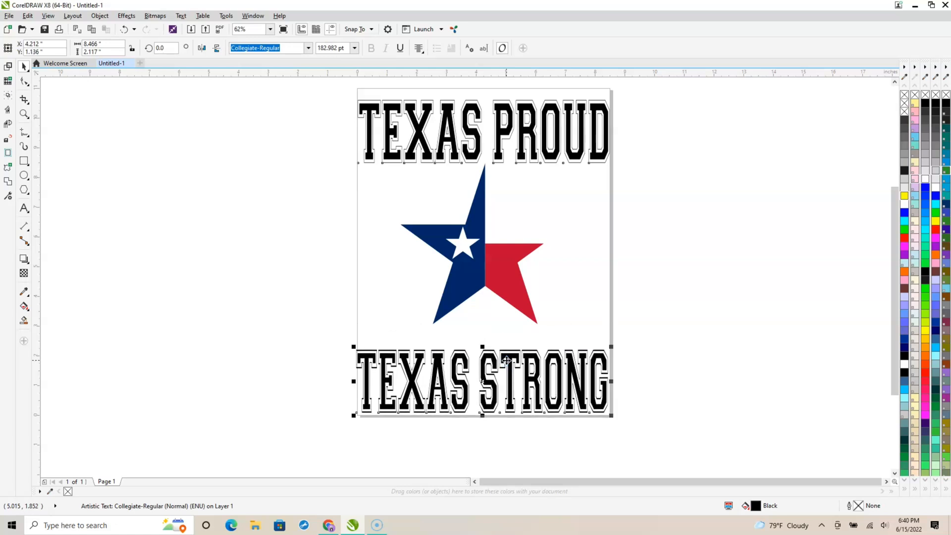
pyautogui.click(132, 202)
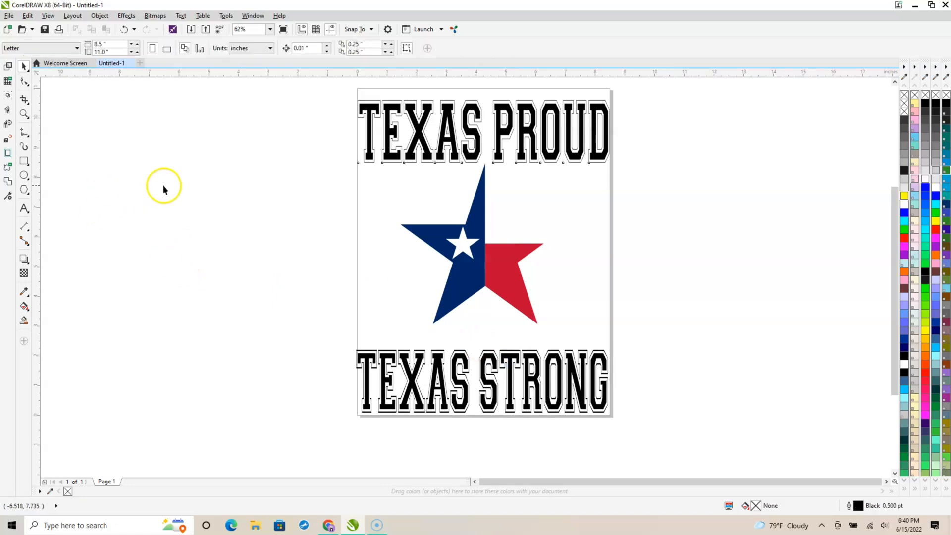
# Add the artistic text IN GOD WE TRUST and move it to the blank area to the right of the page
pyautogui.click(27, 210)
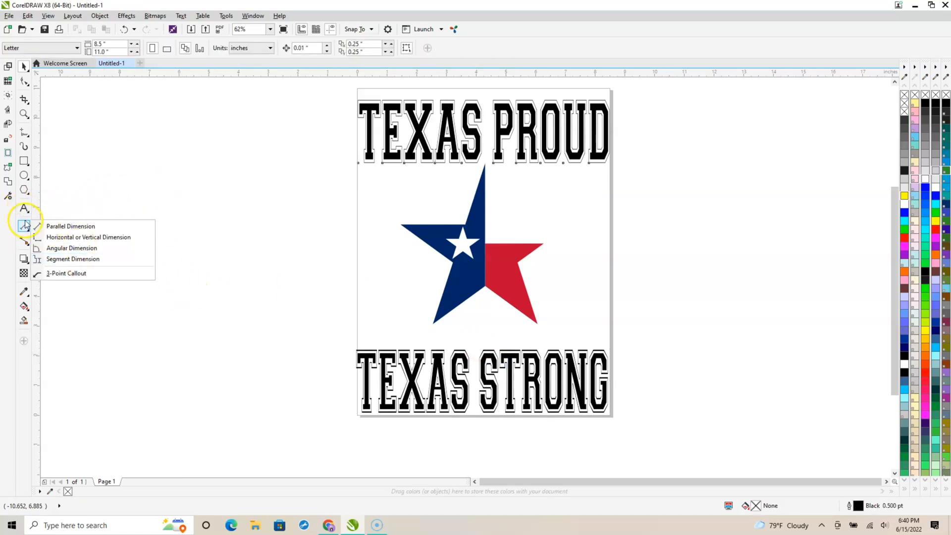
pyautogui.click(55, 208)
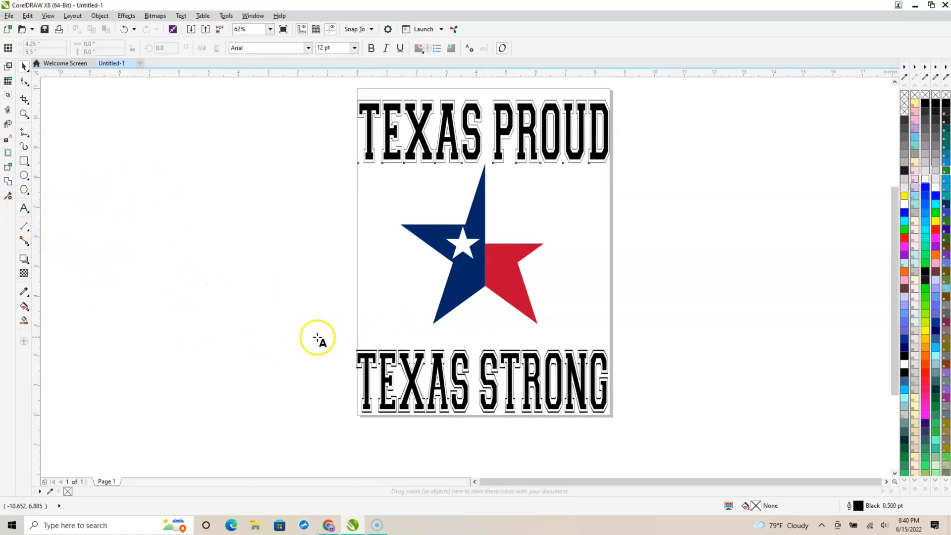
pyautogui.click(189, 322)
pyautogui.write('IN GOD WE TRUST')
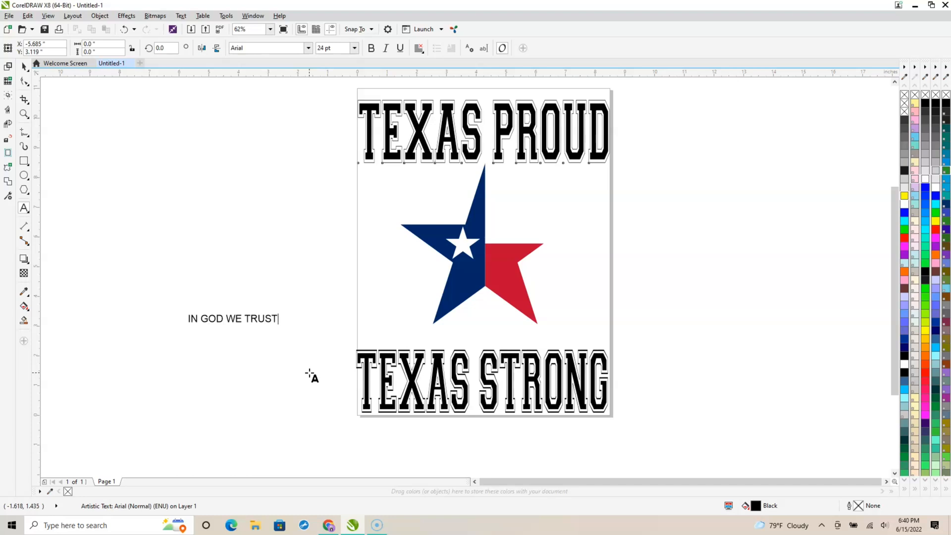
pyautogui.press('Escape')
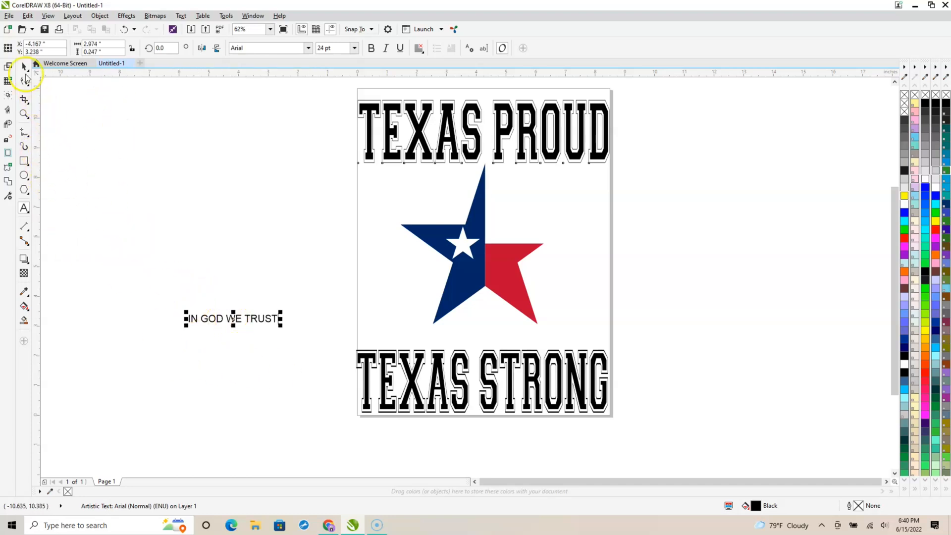
pyautogui.moveTo(237, 318); pyautogui.dragTo(675, 272)
pyautogui.click(628, 312)
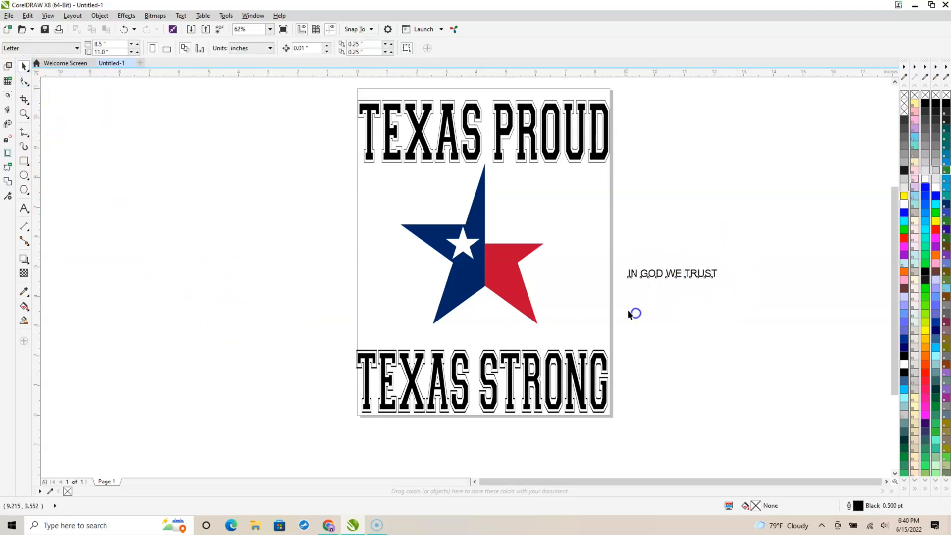
# Change IN GOD WE TRUST to Britannic Bold and enlarge it to fit between the star's lower points and TEXAS STRONG
pyautogui.moveTo(751, 248); pyautogui.dragTo(617, 307)
pyautogui.click(286, 47)
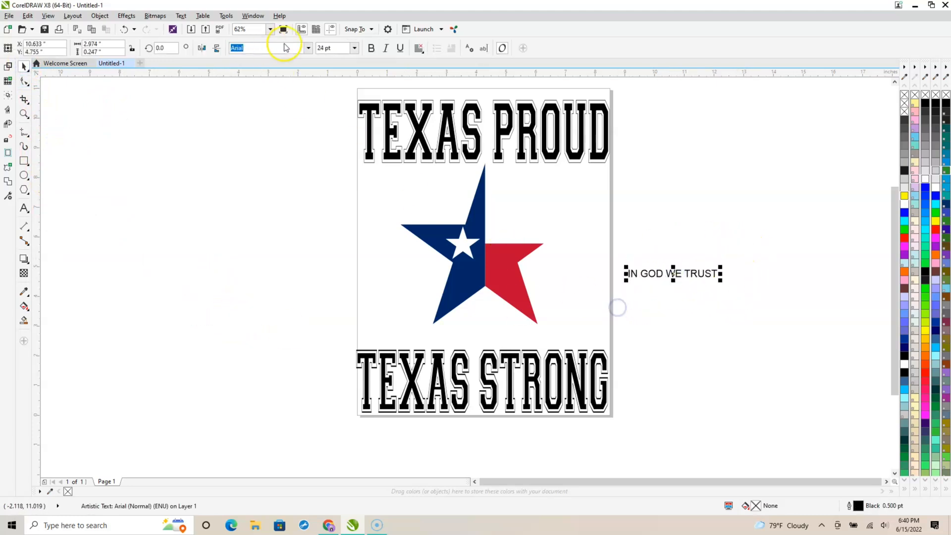
pyautogui.click(308, 50)
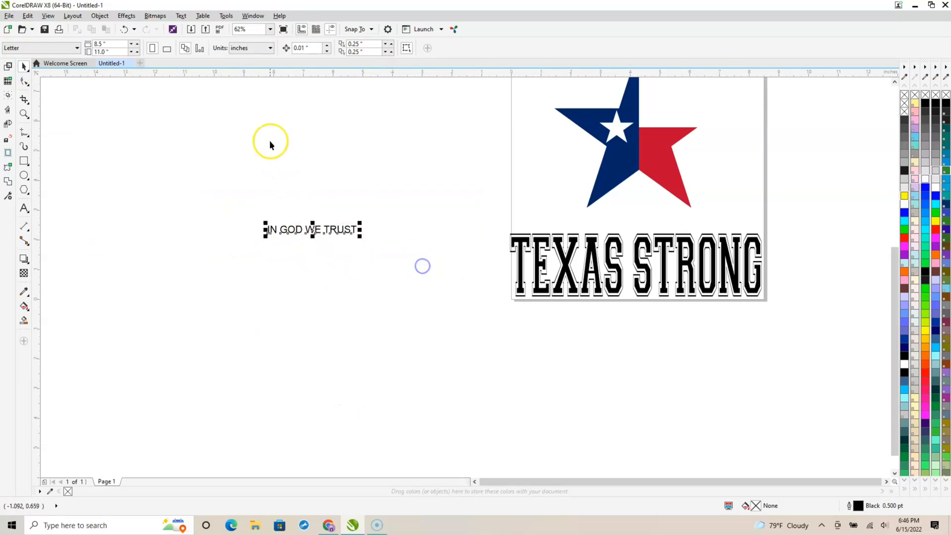
pyautogui.click(278, 53)
pyautogui.click(308, 48)
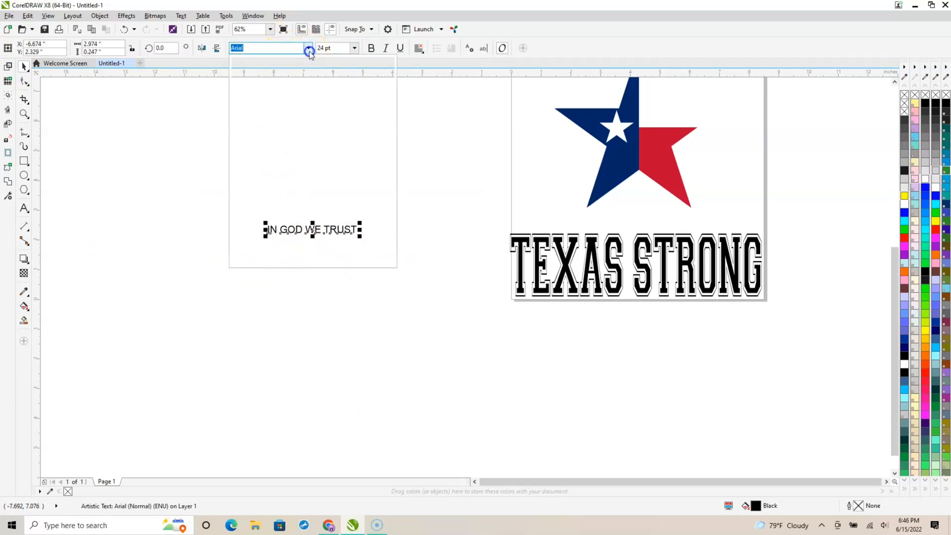
pyautogui.scroll(-2, 283, 144)
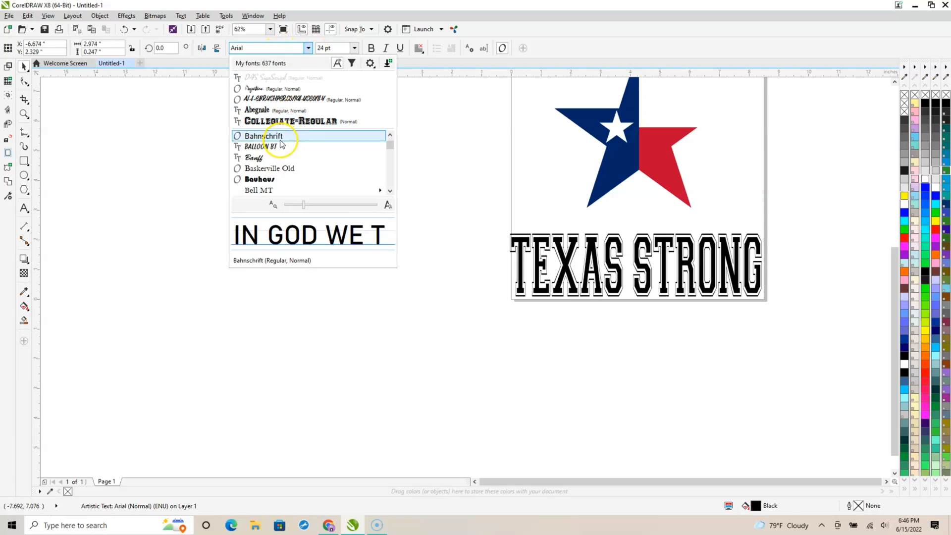
pyautogui.scroll(-1, 272, 156)
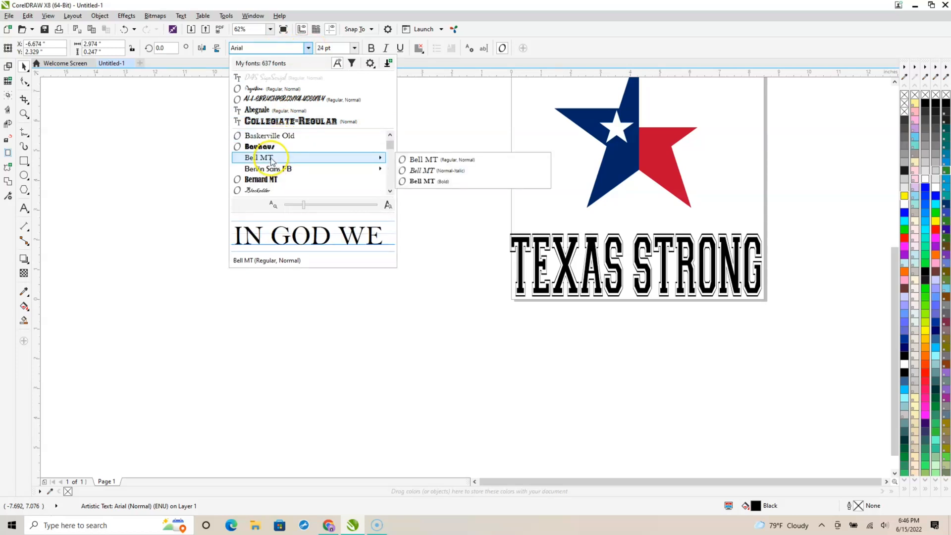
pyautogui.scroll(-2, 271, 159)
pyautogui.scroll(-2, 271, 160)
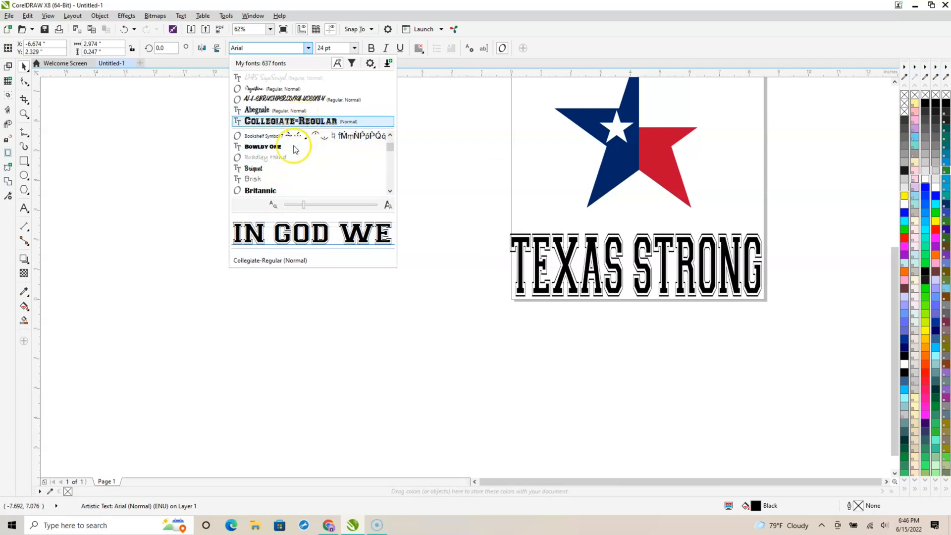
pyautogui.click(270, 192)
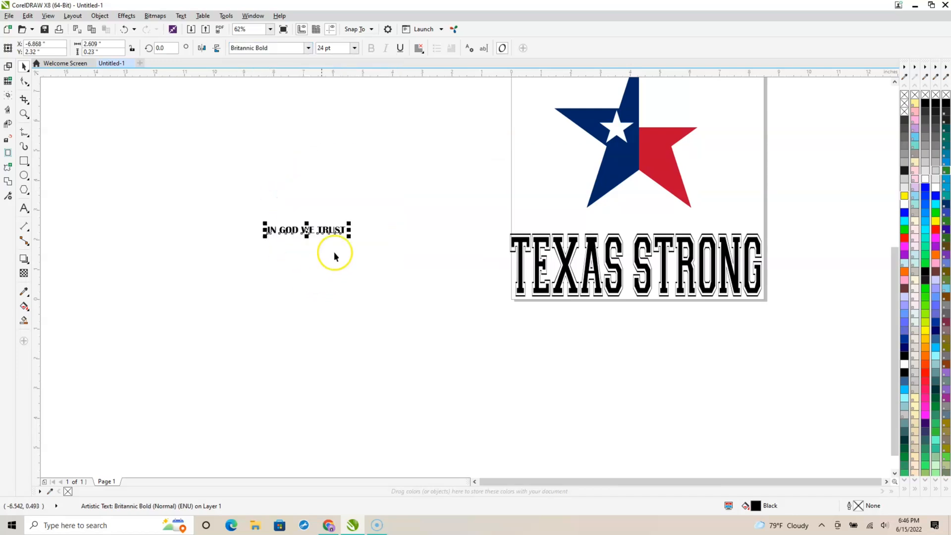
pyautogui.moveTo(350, 236); pyautogui.dragTo(666, 224)
pyautogui.click(641, 408)
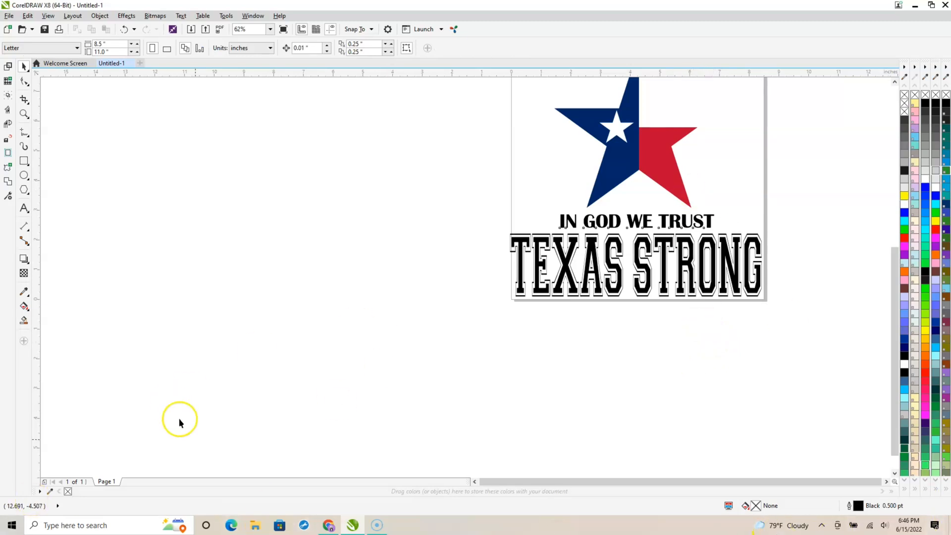
# Stretch TEXAS STRONG horizontally to about 17.26 inches wide and centre it beneath IN GOD WE TRUST
pyautogui.click(644, 483)
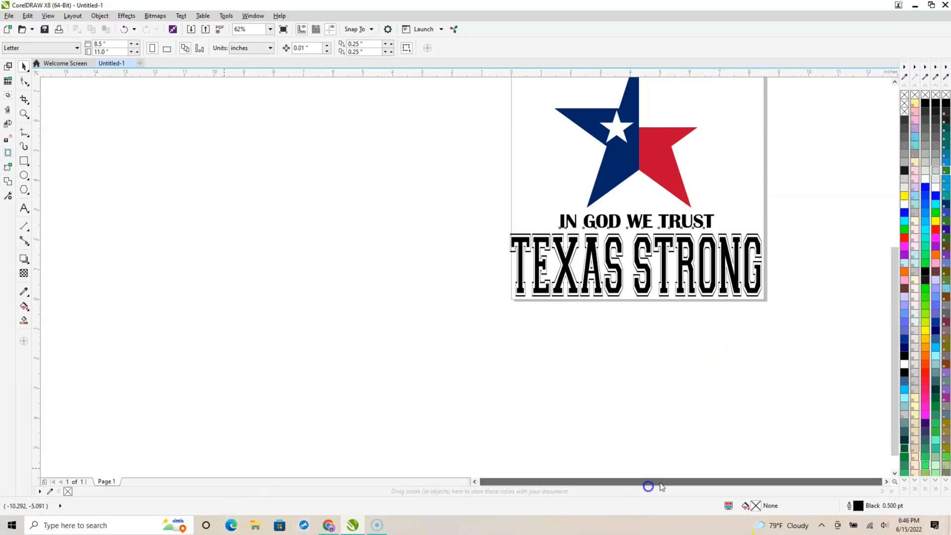
pyautogui.click(885, 482)
pyautogui.click(885, 481)
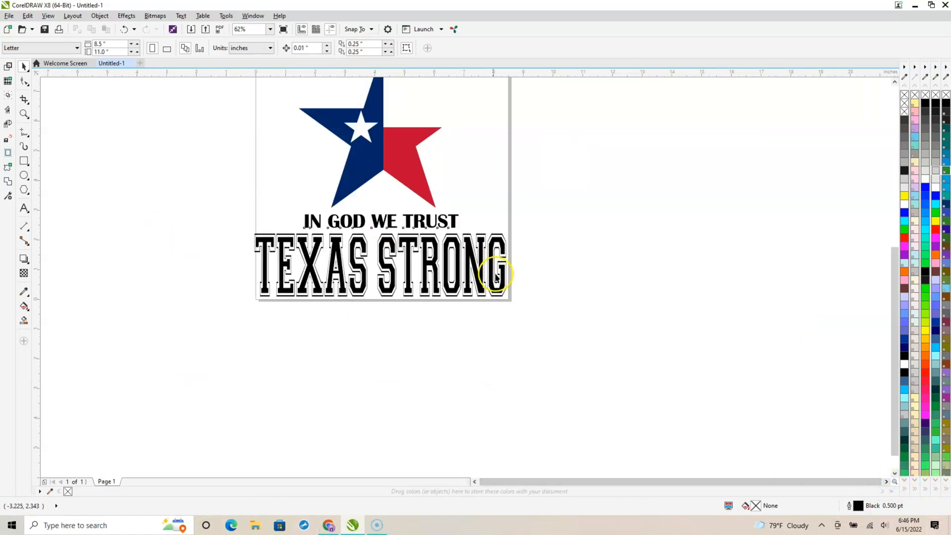
pyautogui.click(458, 266)
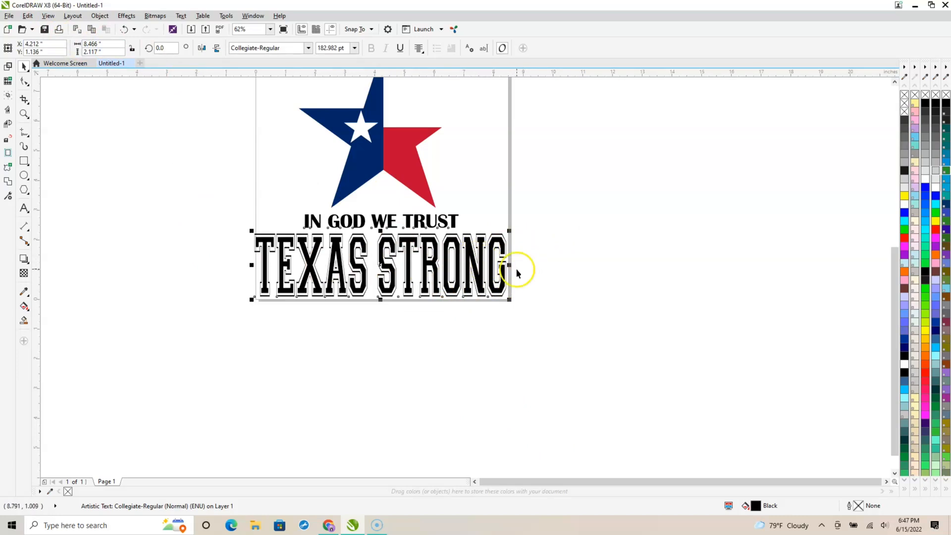
pyautogui.moveTo(510, 265); pyautogui.dragTo(769, 265)
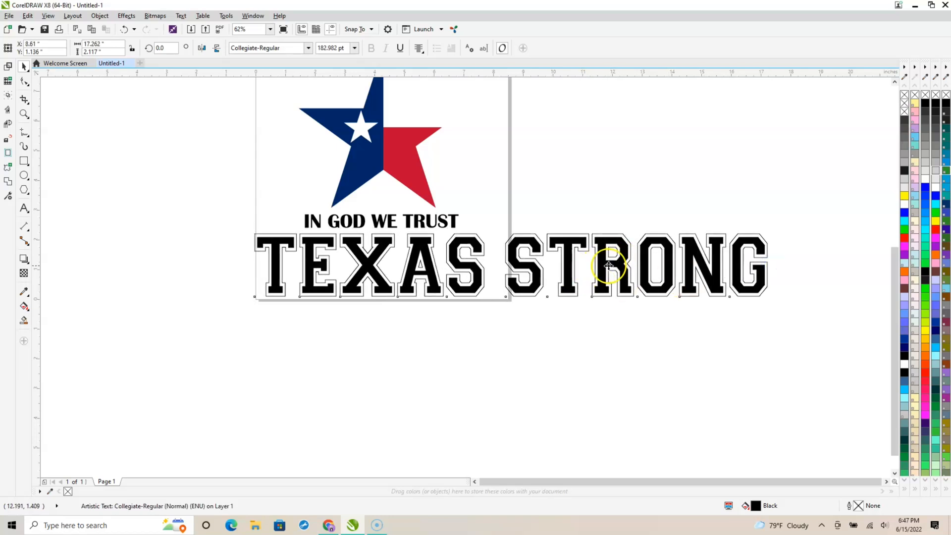
pyautogui.moveTo(610, 266); pyautogui.dragTo(487, 272)
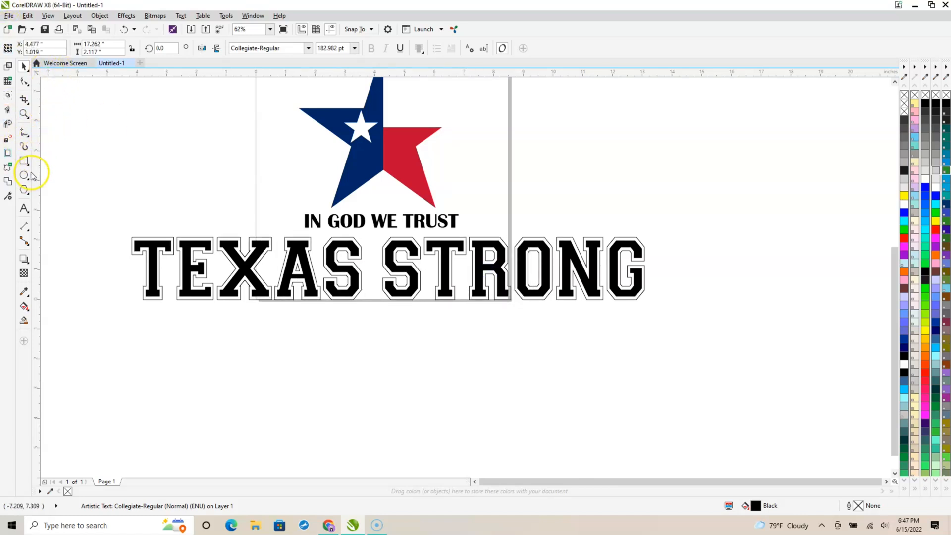
# Break the TEXAS STRONG text apart into separate words, and break STRONG into individual letters
pyautogui.click(448, 253)
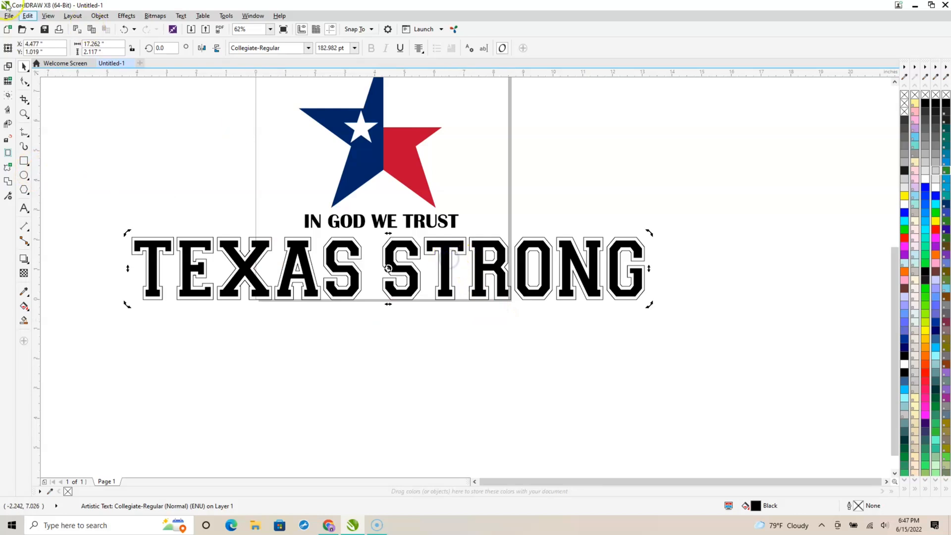
pyautogui.click(100, 15)
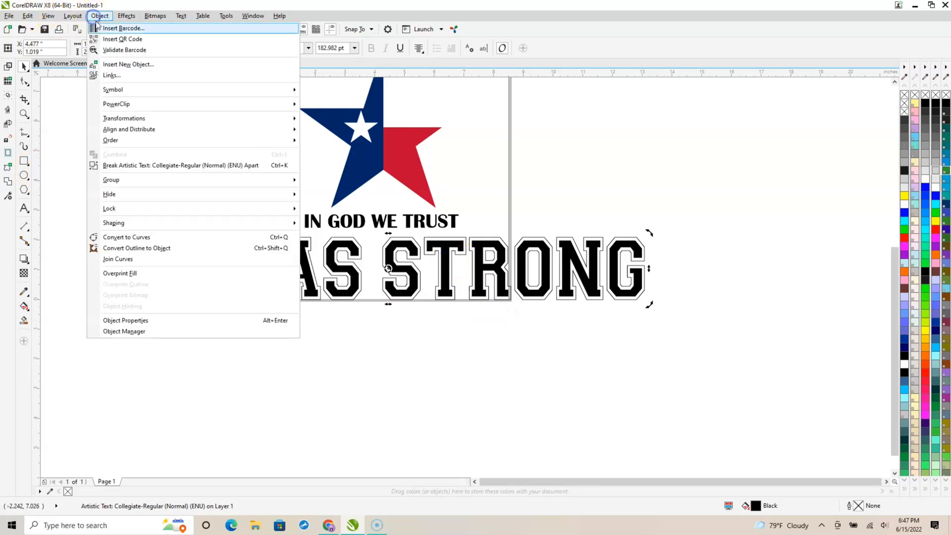
pyautogui.click(175, 166)
pyautogui.click(281, 424)
pyautogui.click(445, 271)
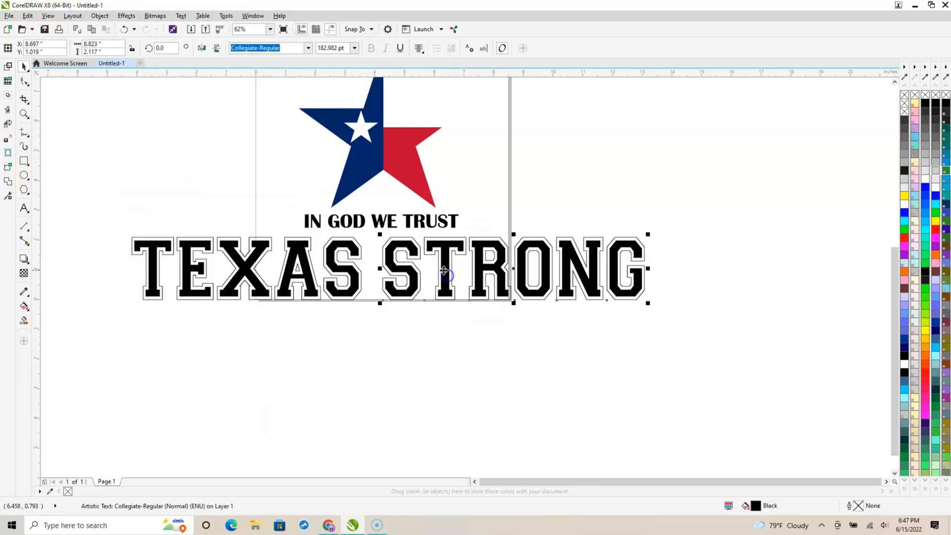
pyautogui.click(99, 15)
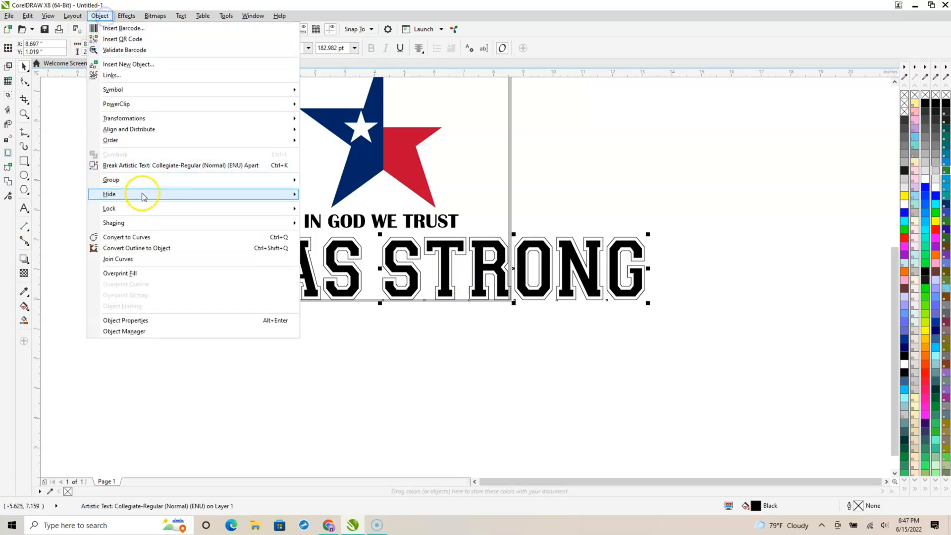
pyautogui.click(158, 165)
pyautogui.click(269, 379)
pyautogui.click(535, 294)
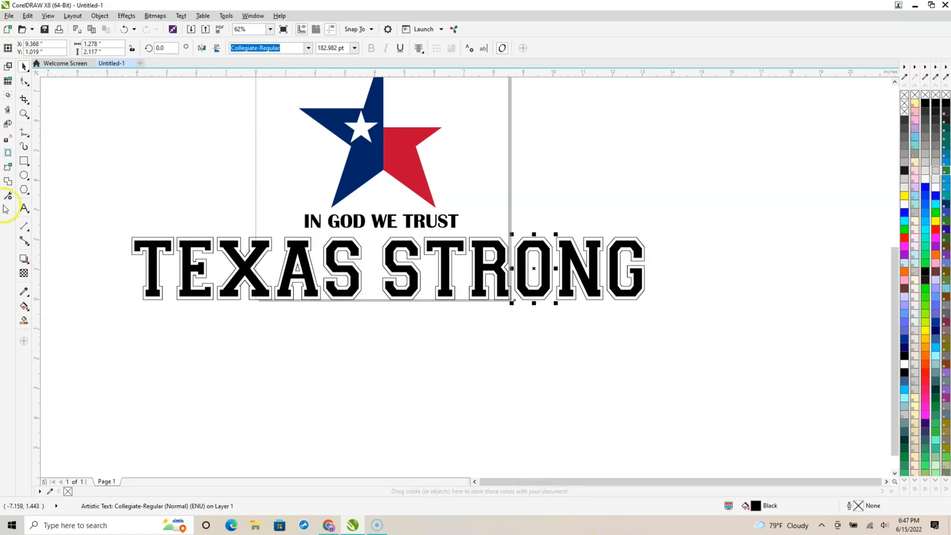
pyautogui.click(30, 180)
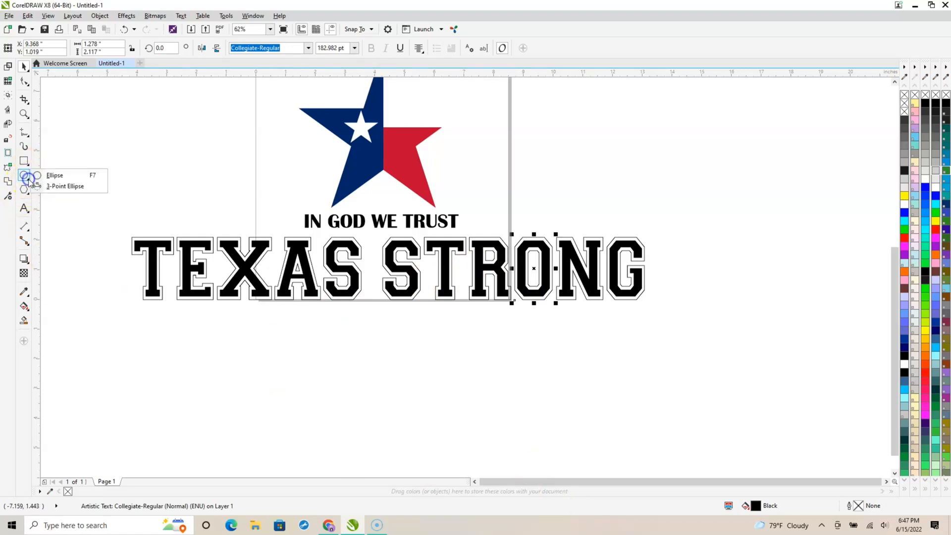
pyautogui.click(29, 167)
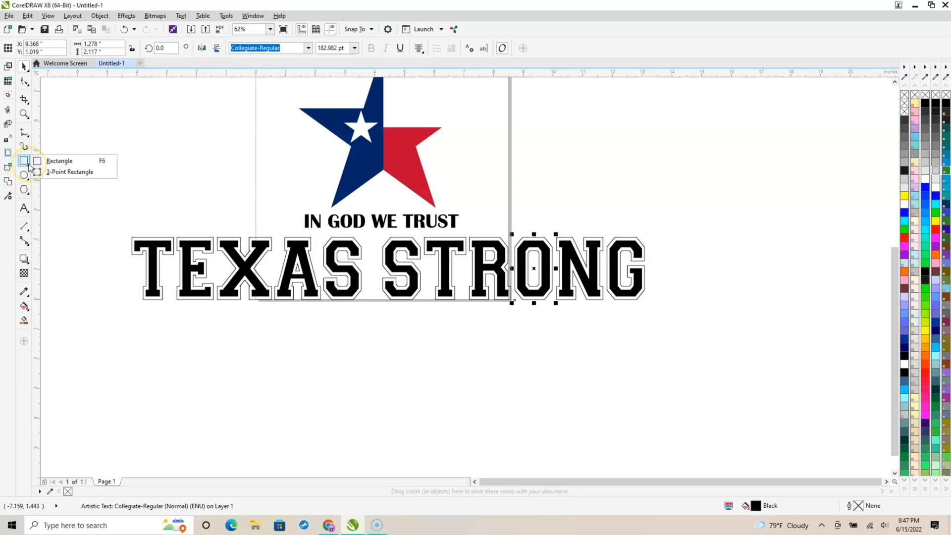
pyautogui.click(141, 118)
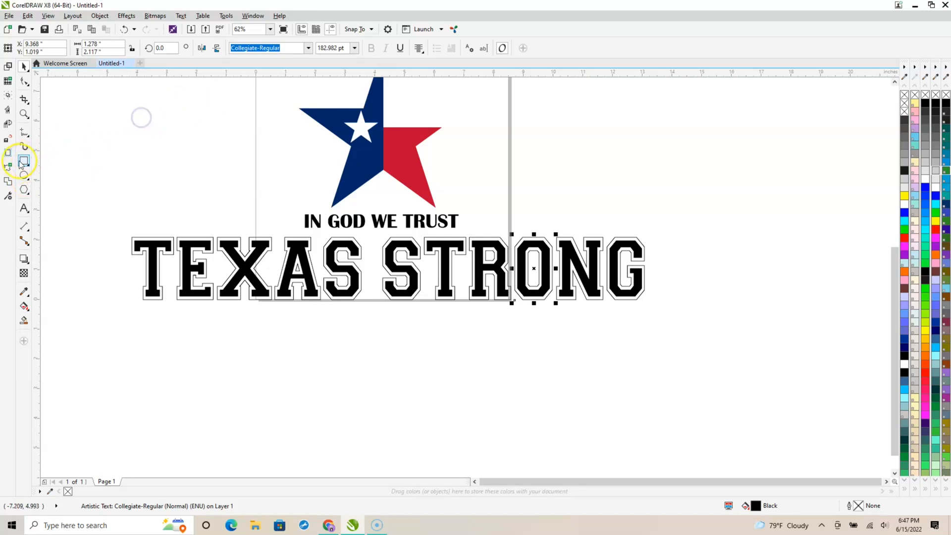
pyautogui.click(26, 194)
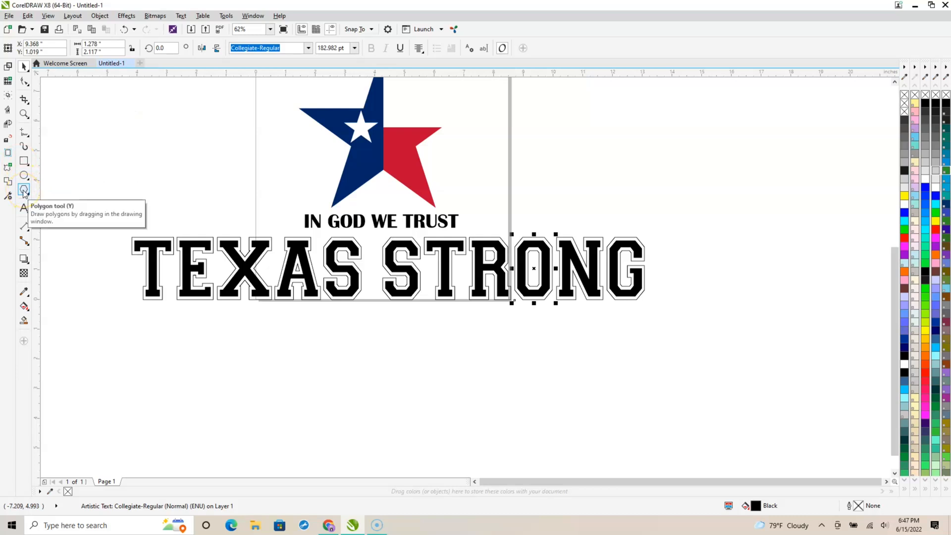
pyautogui.click(27, 195)
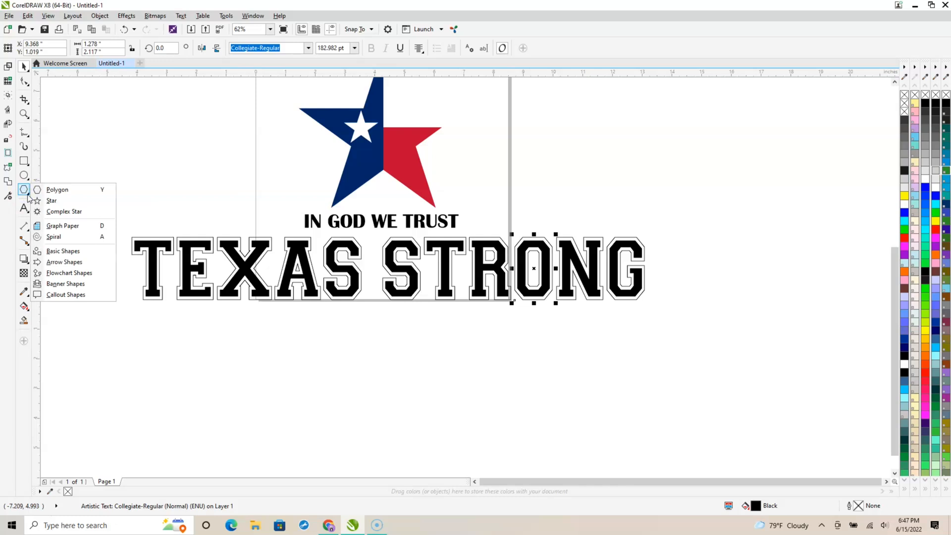
pyautogui.click(127, 126)
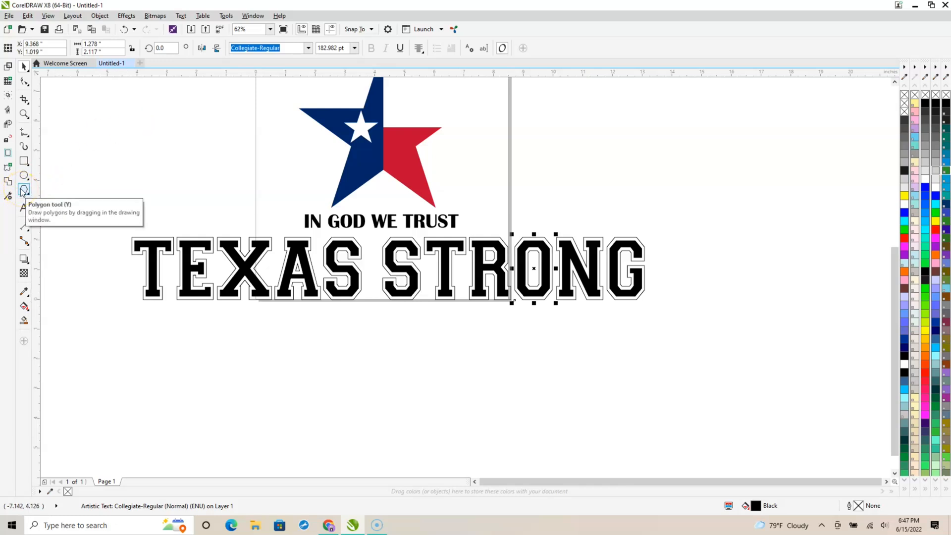
pyautogui.click(84, 159)
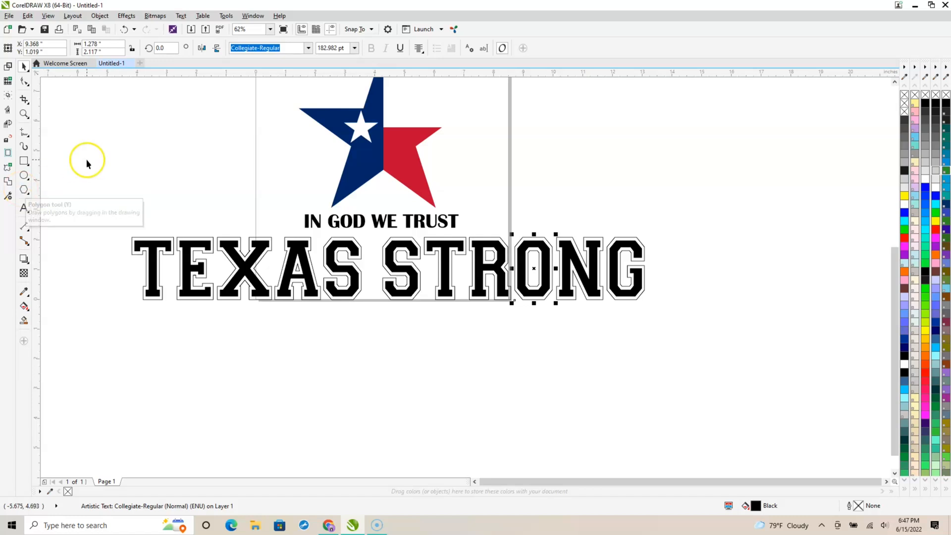
# Draw a heart from the basic shapes, about 1.48 by 1.93 inches, and centre it over the O in STRONG
pyautogui.click(28, 192)
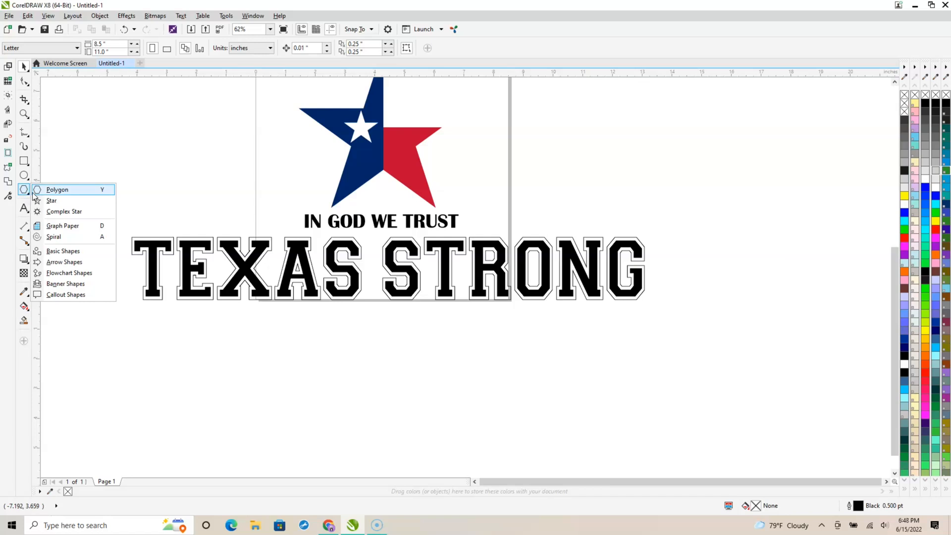
pyautogui.click(60, 253)
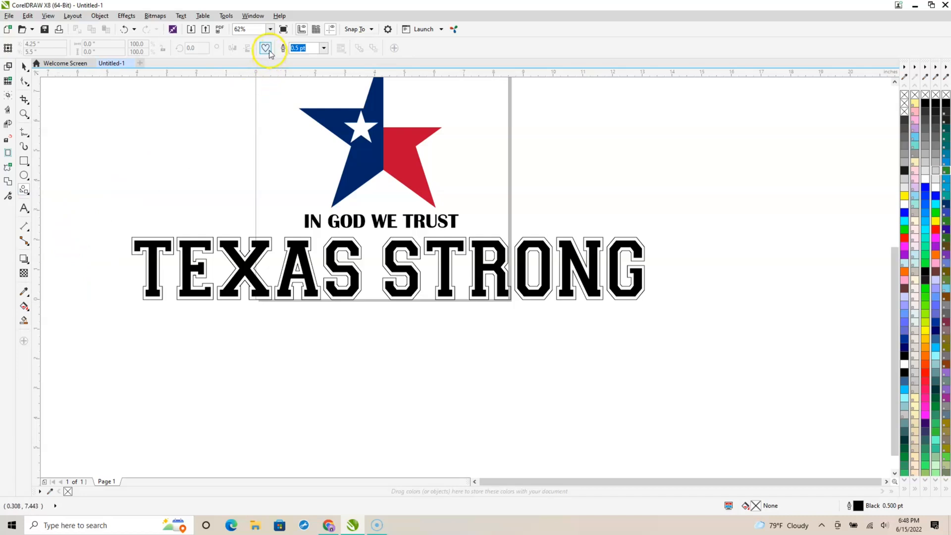
pyautogui.click(267, 49)
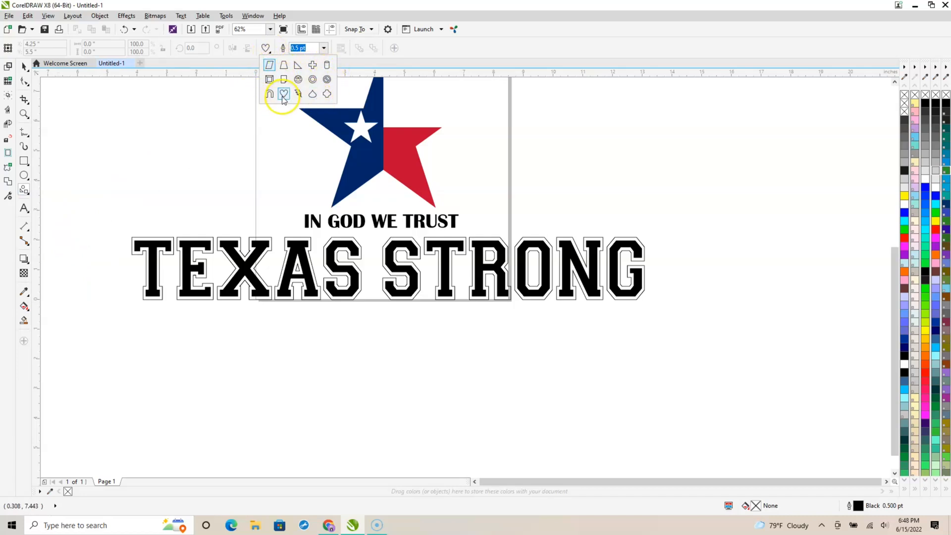
pyautogui.click(265, 47)
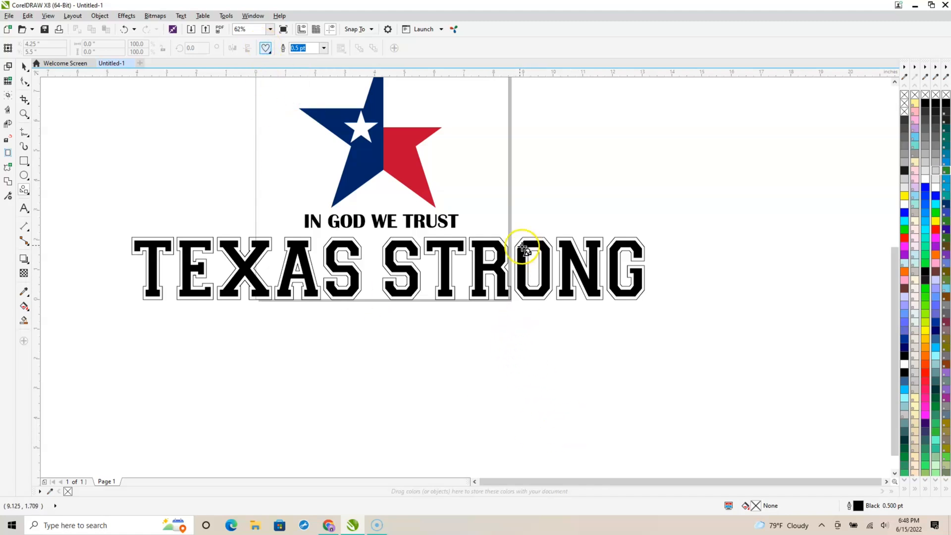
pyautogui.moveTo(517, 241); pyautogui.dragTo(562, 297)
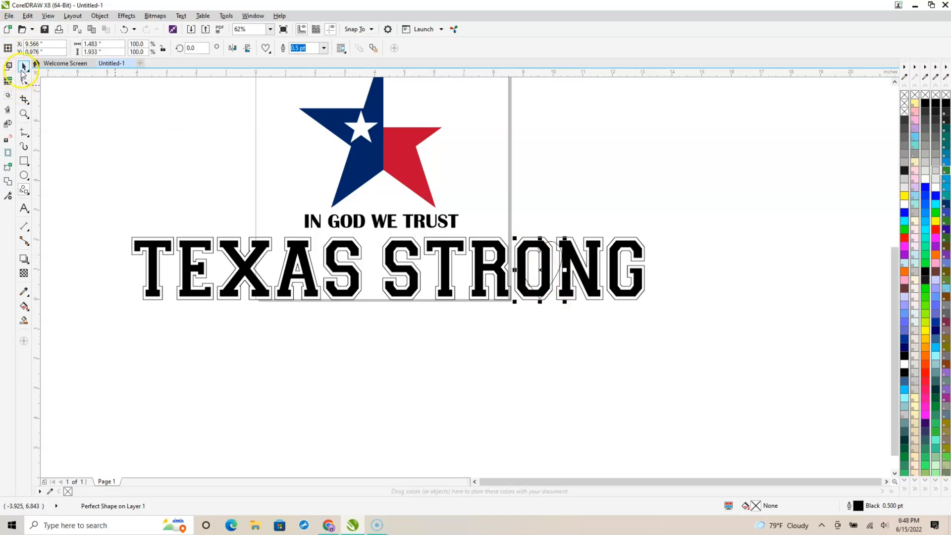
pyautogui.click(23, 66)
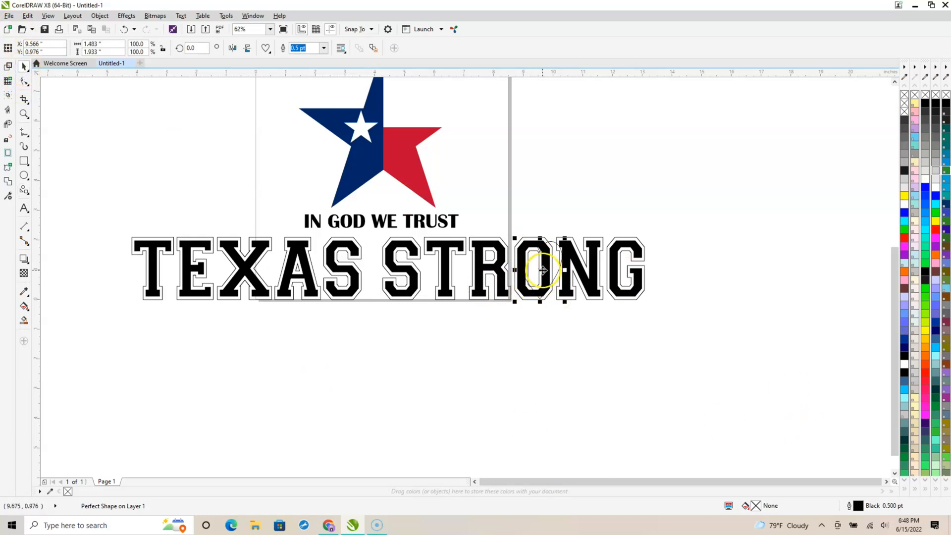
pyautogui.moveTo(541, 266); pyautogui.dragTo(538, 275)
pyautogui.click(540, 352)
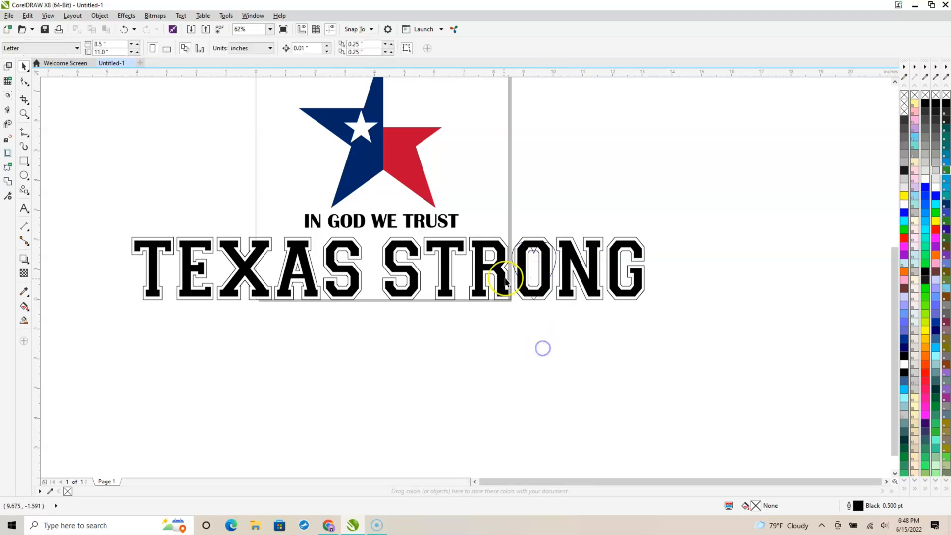
# Resize the heart to 1.411 inches wide by 2.117 inches high, matching the size of the letter R
pyautogui.click(484, 244)
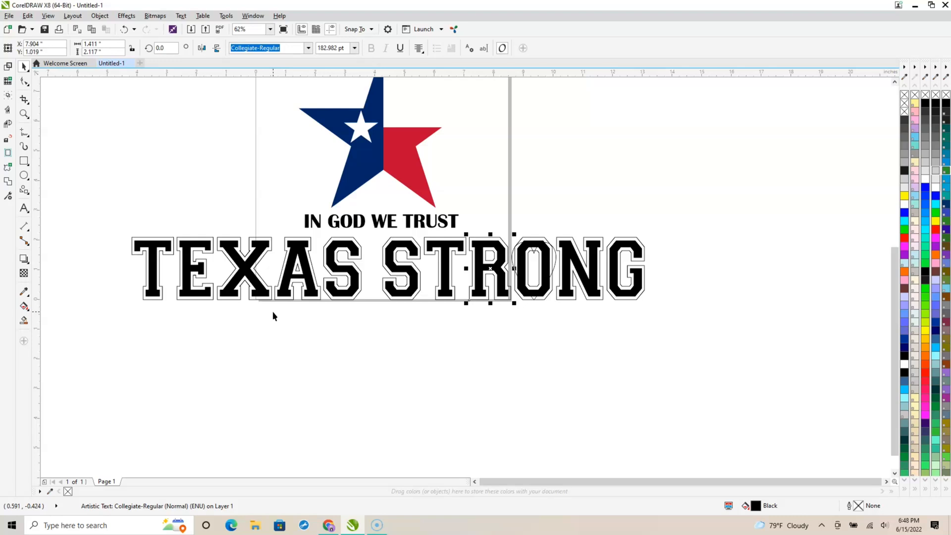
pyautogui.click(548, 267)
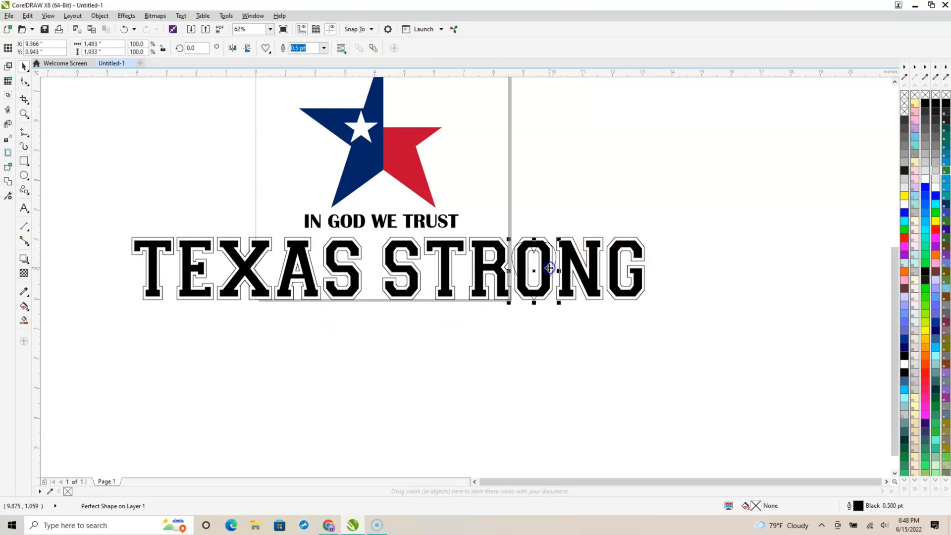
pyautogui.moveTo(114, 43); pyautogui.dragTo(57, 42)
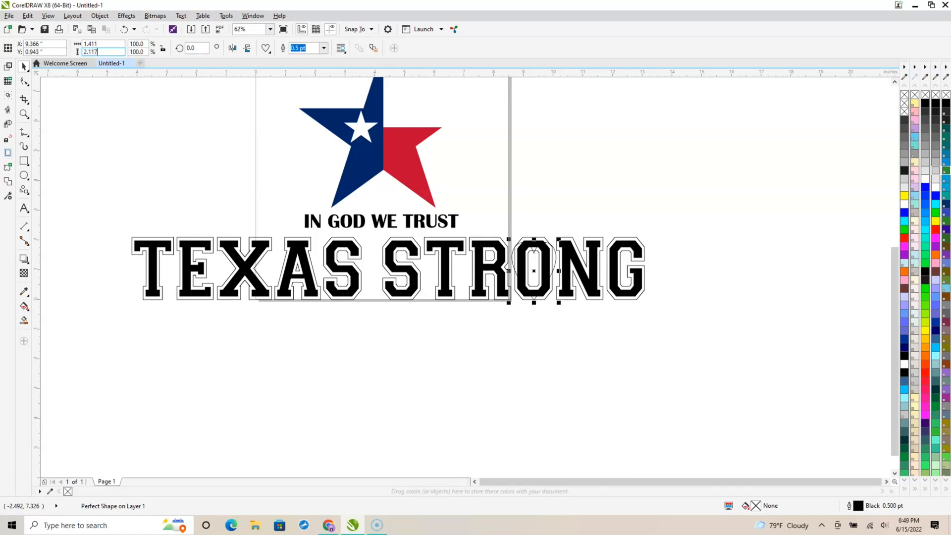
pyautogui.press('Return')
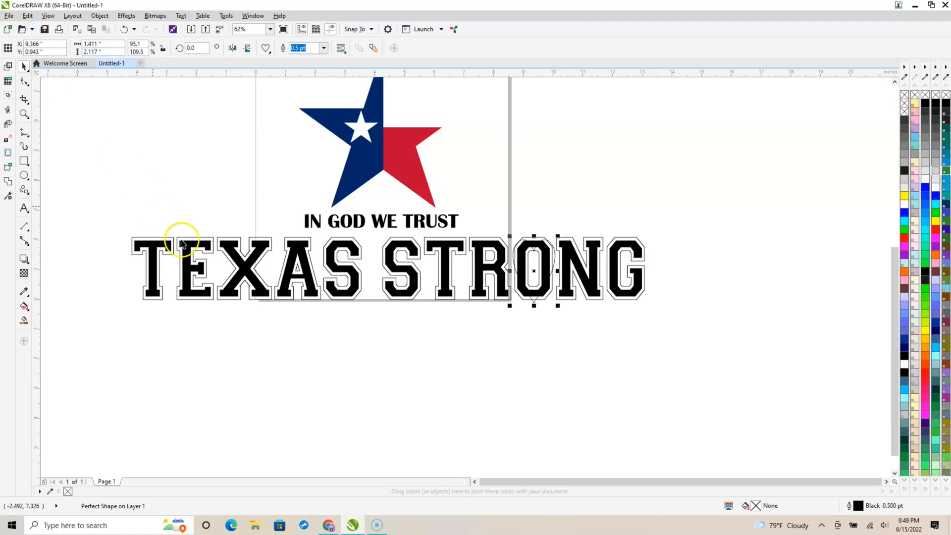
# Delete the letter O behind the heart in STRONG
pyautogui.scroll(4, 532, 260)
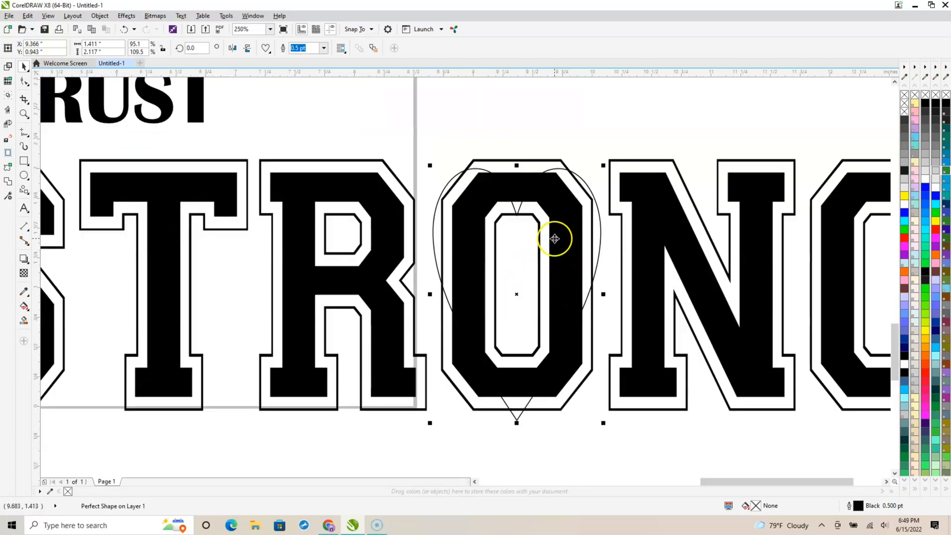
pyautogui.click(518, 161)
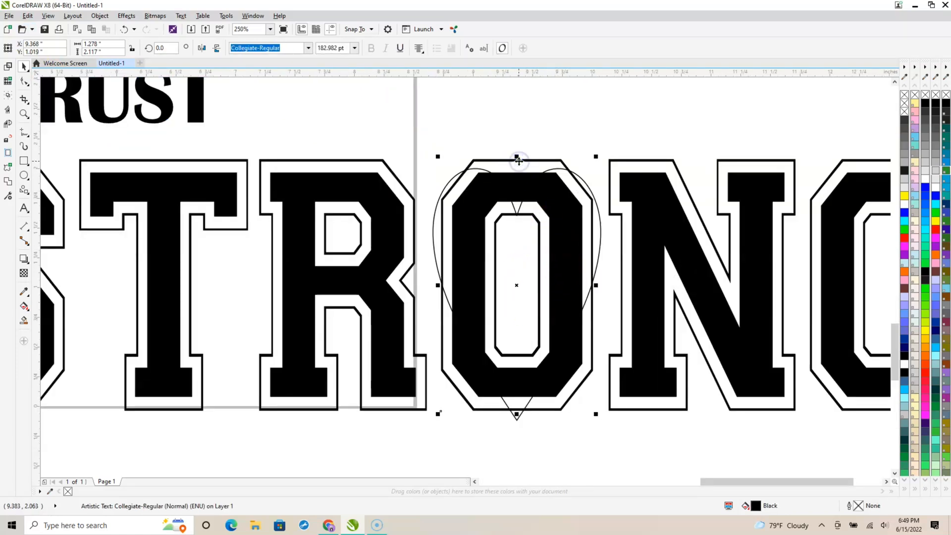
pyautogui.press('Delete')
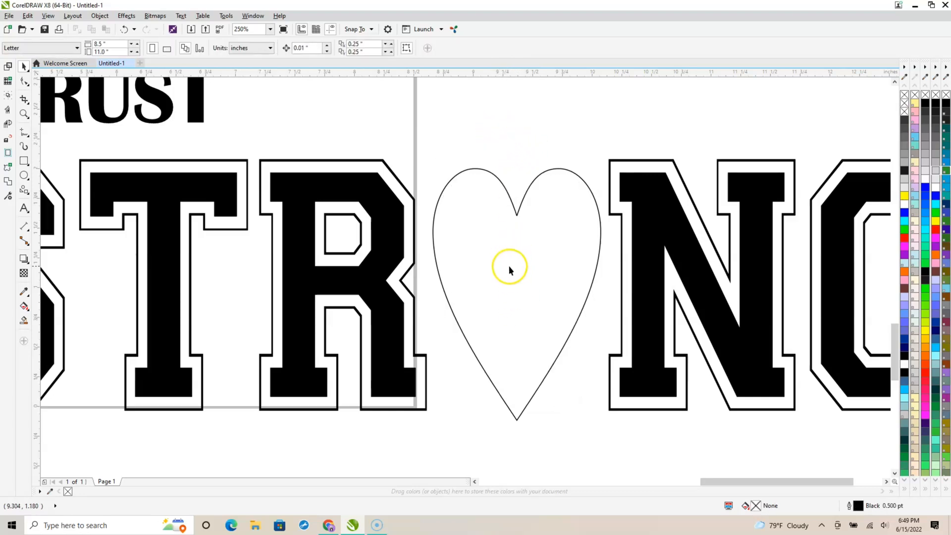
# Nudge the heart up to a Y position of 1.013 inches, level with the tops of the neighbouring letters
pyautogui.click(524, 281)
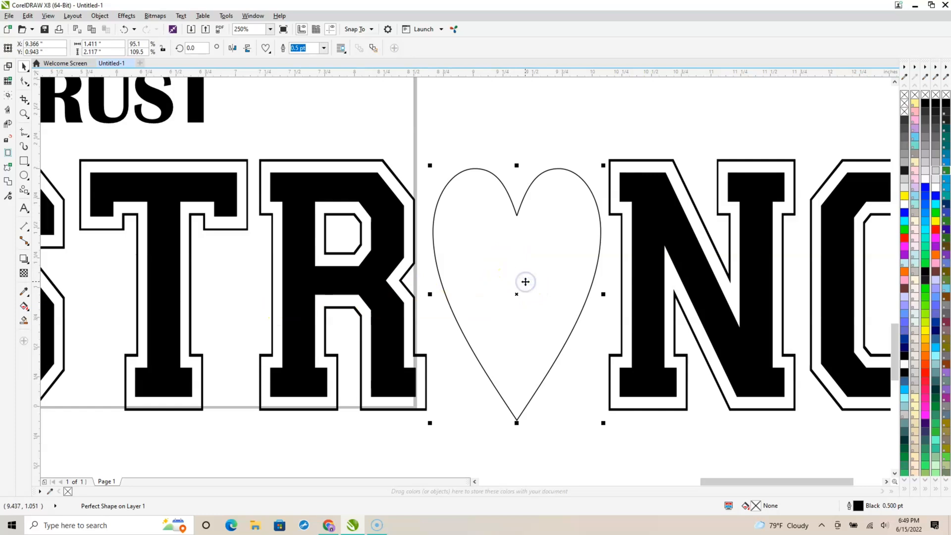
pyautogui.press('Up')
pyautogui.press('Up')
pyautogui.press('Up')
pyautogui.press('Up')
pyautogui.press('Up')
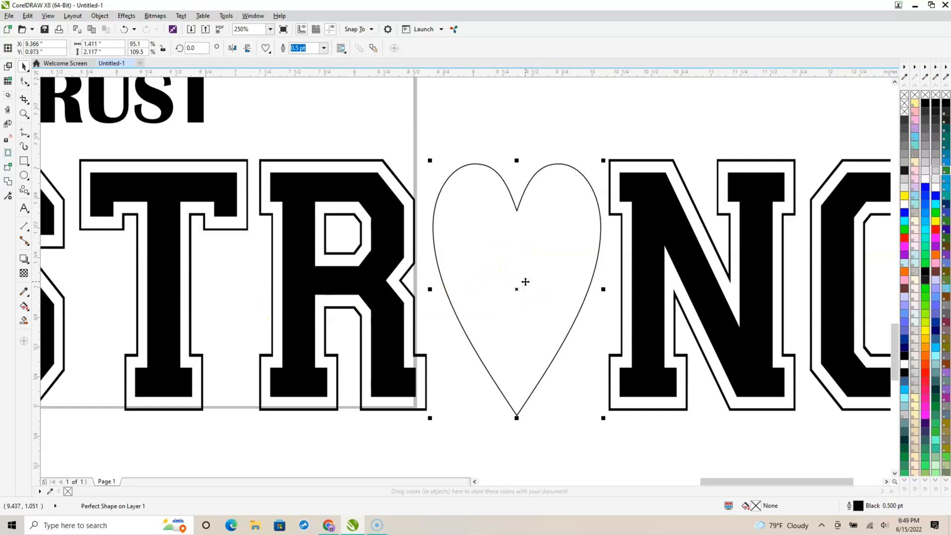
pyautogui.press('Up')
pyautogui.press('Up')
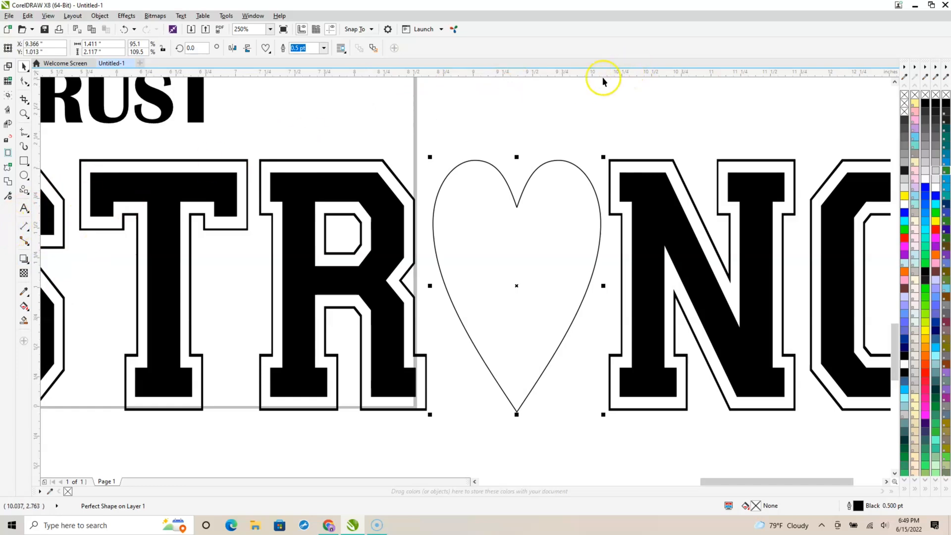
# Add a one-step inside contour of about 0.053 inch to the heart and break the contour group apart
pyautogui.click(28, 263)
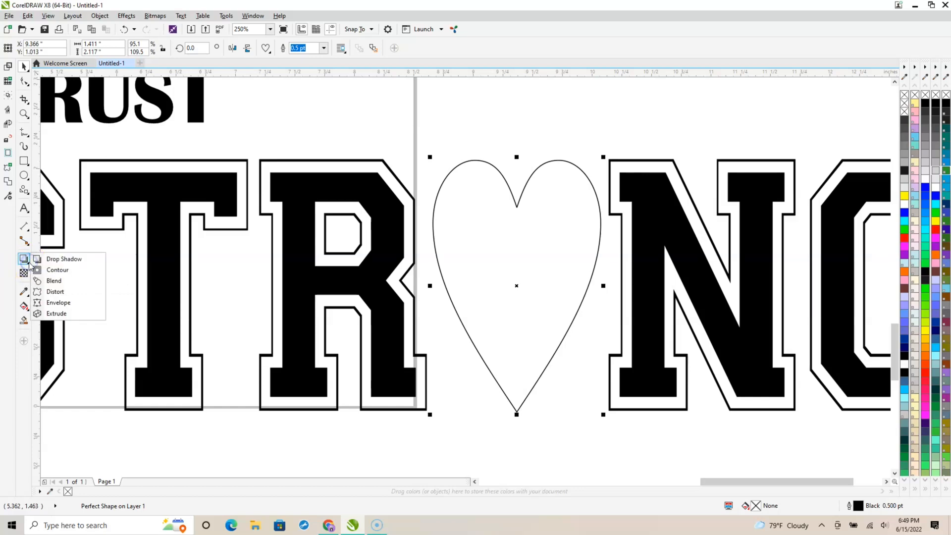
pyautogui.click(56, 270)
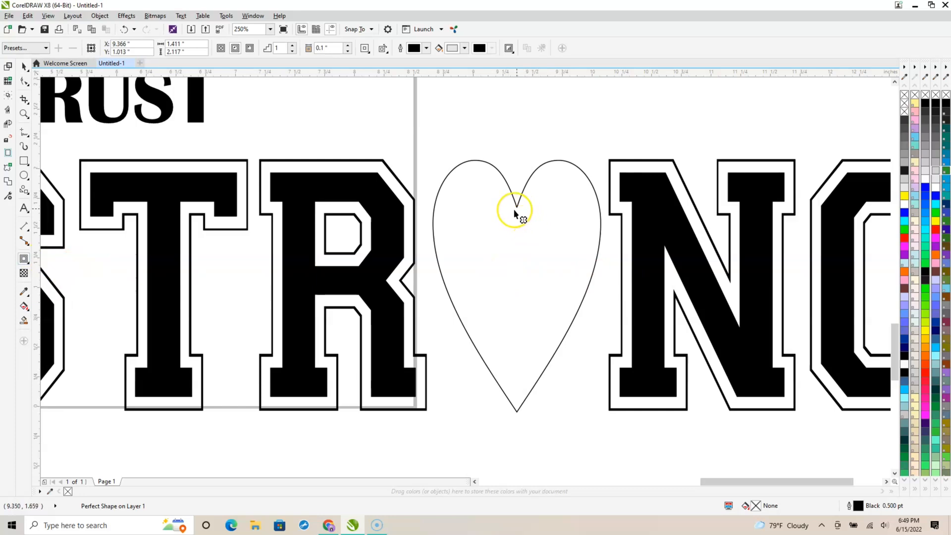
pyautogui.moveTo(515, 231); pyautogui.dragTo(514, 171)
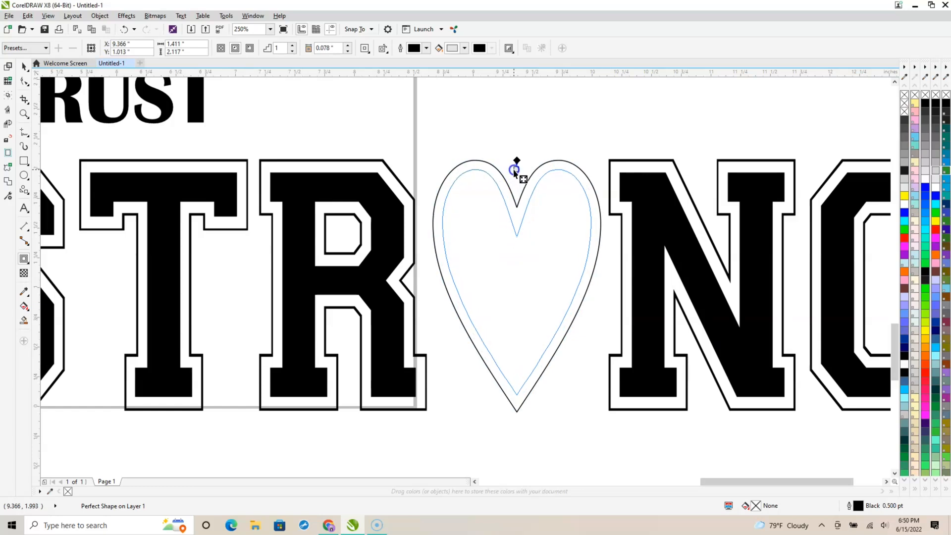
pyautogui.moveTo(514, 171); pyautogui.dragTo(513, 169)
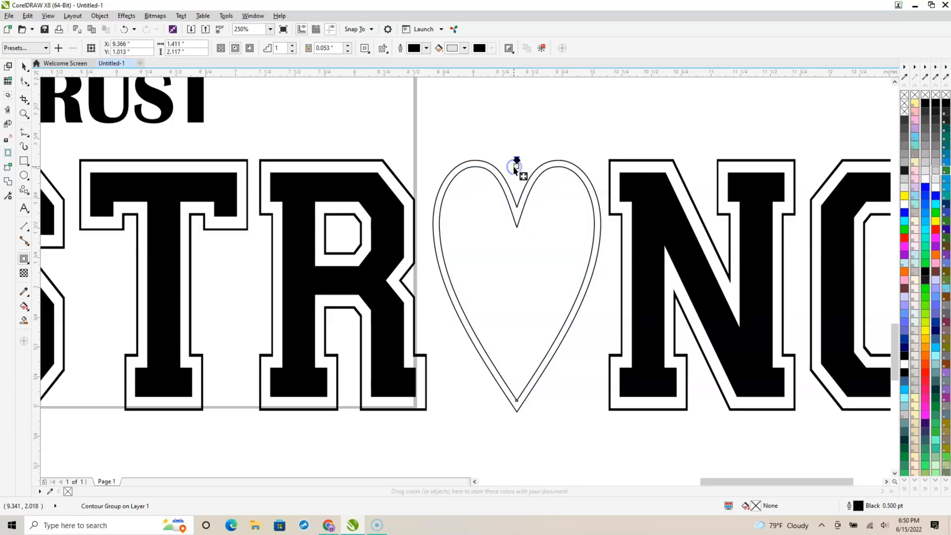
pyautogui.click(99, 16)
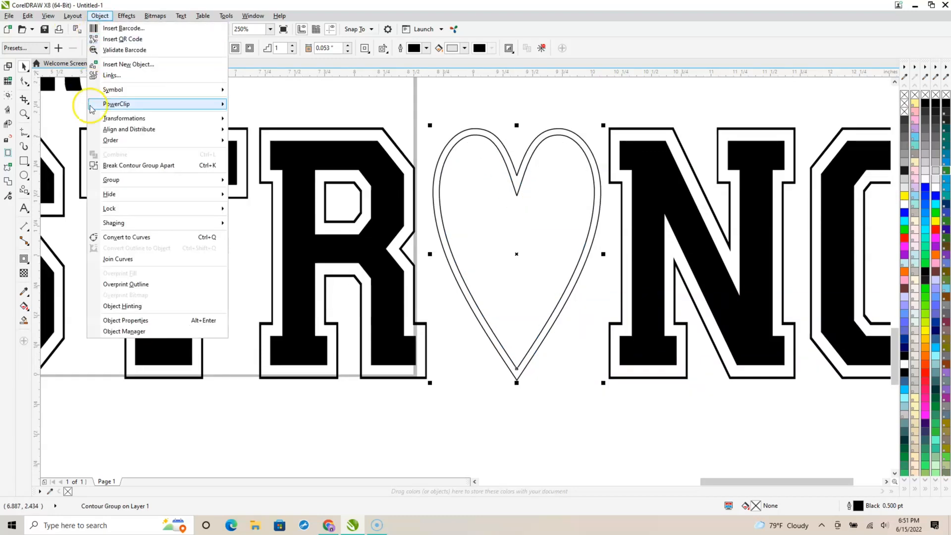
pyautogui.click(159, 170)
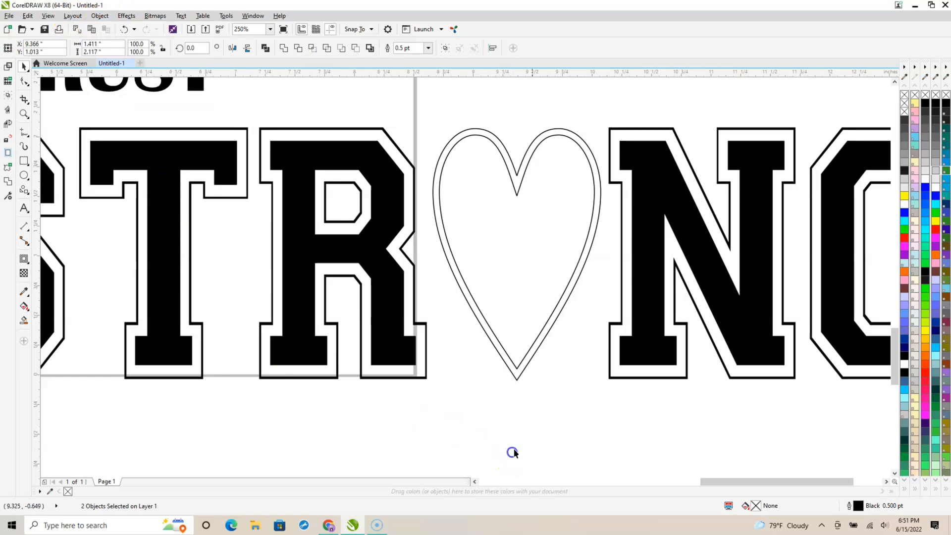
# Add a one-step inside contour of about 0.083 inch to the inner heart curve
pyautogui.click(538, 210)
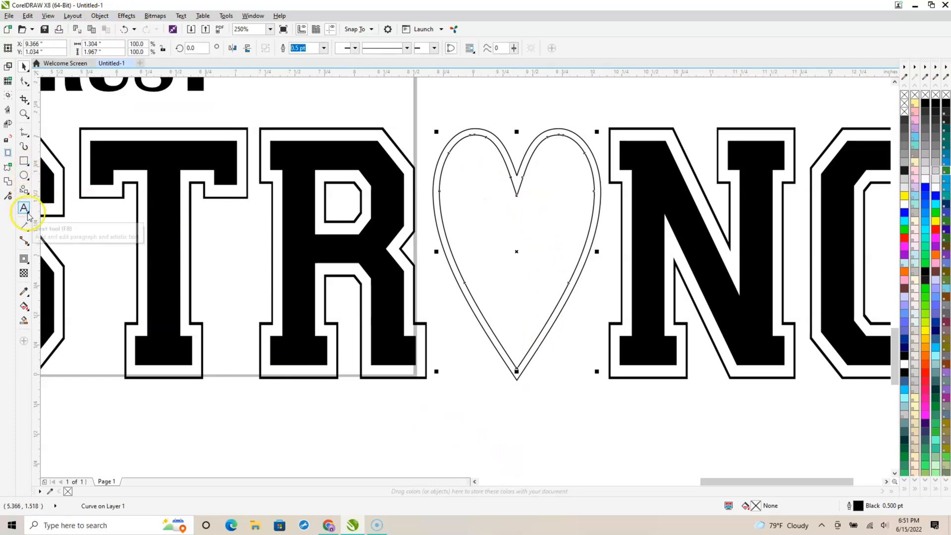
pyautogui.click(26, 260)
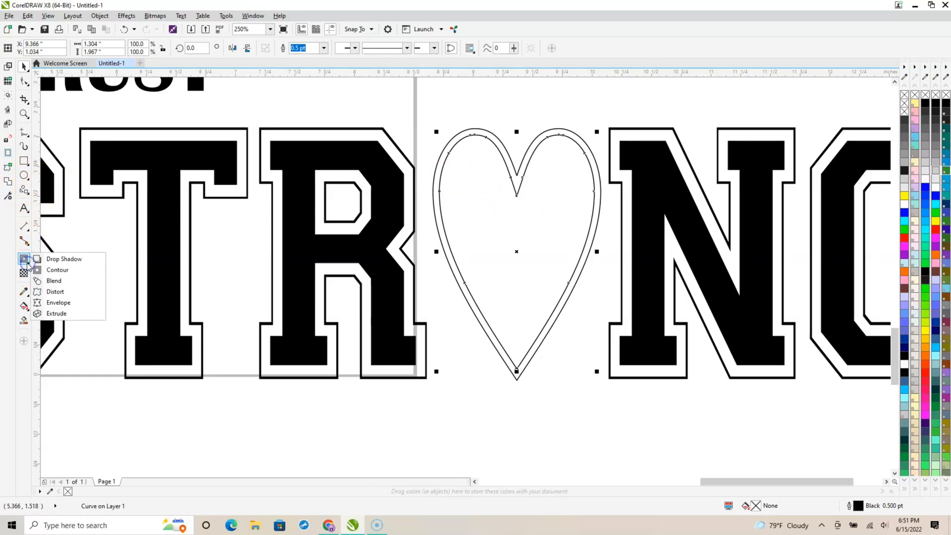
pyautogui.click(60, 272)
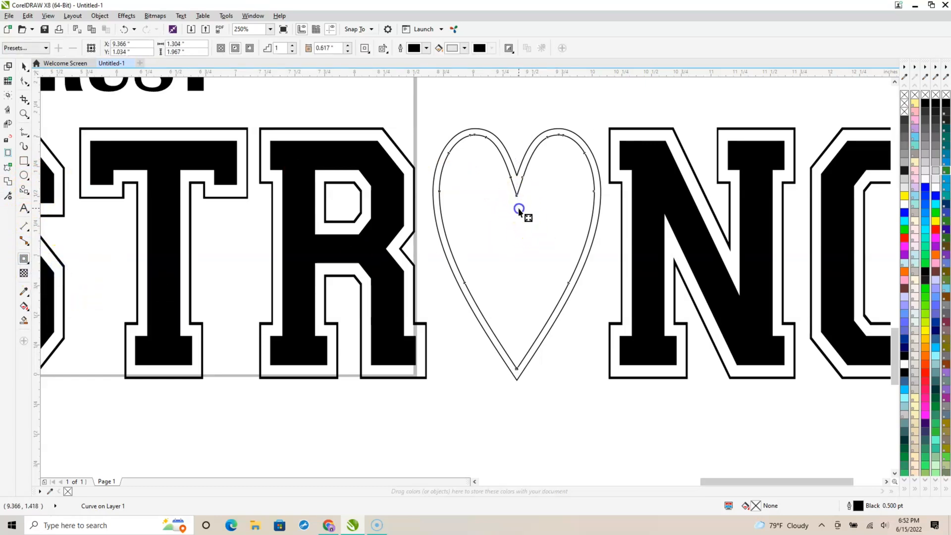
pyautogui.moveTo(516, 229); pyautogui.dragTo(516, 145)
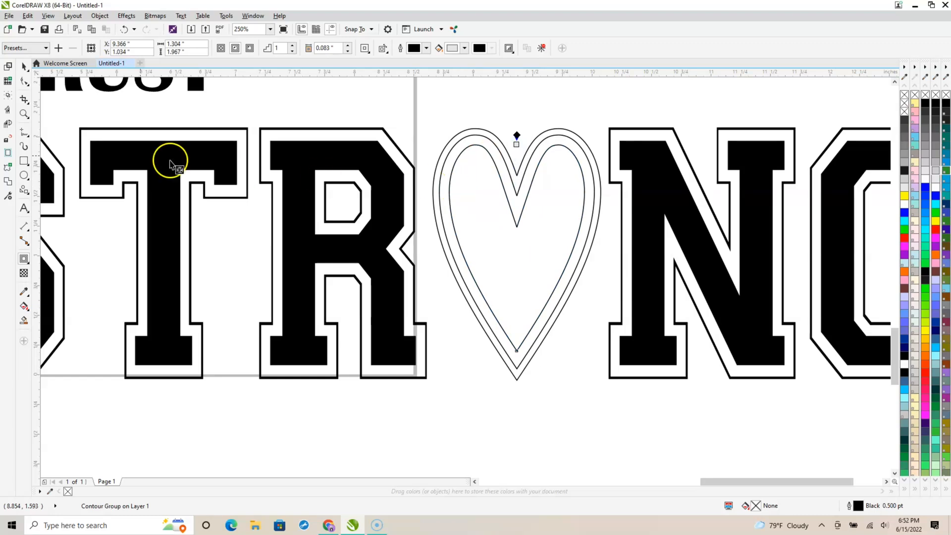
pyautogui.click(22, 66)
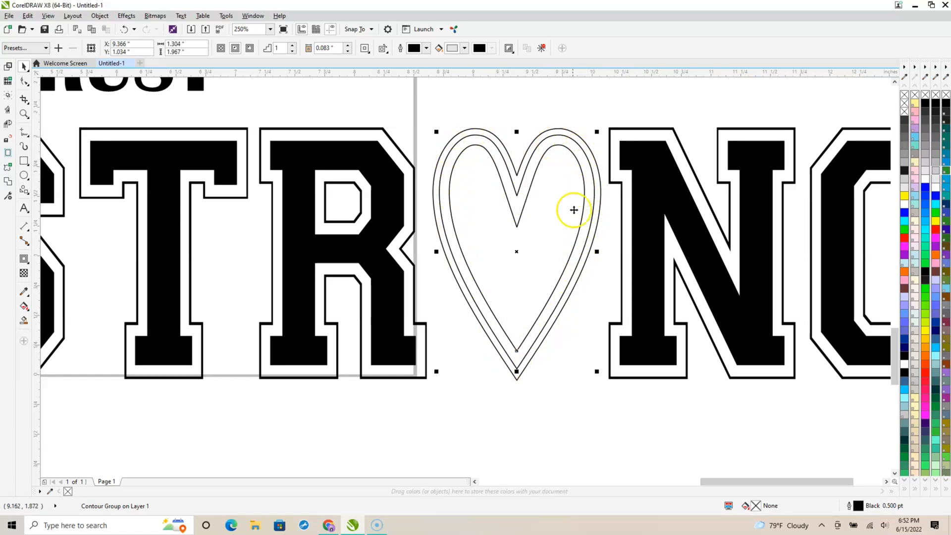
pyautogui.click(536, 198)
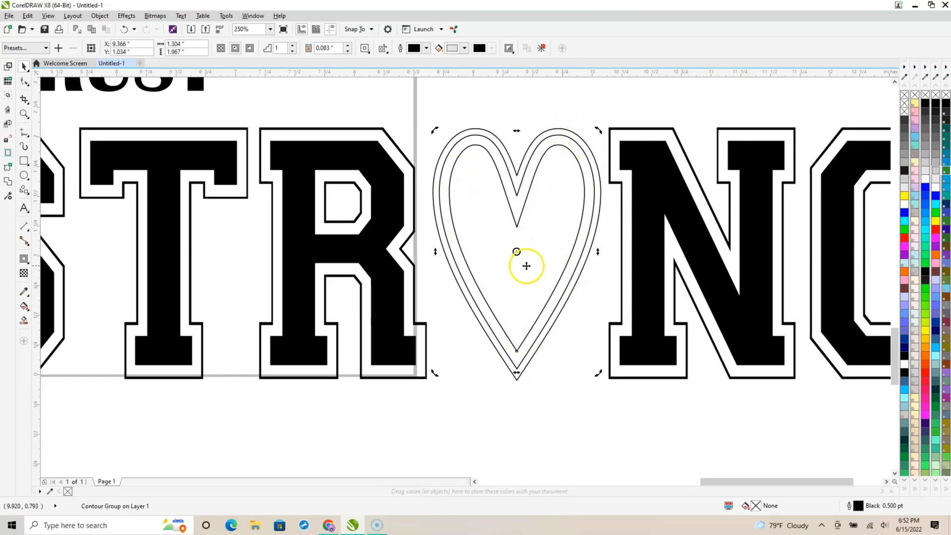
pyautogui.click(564, 435)
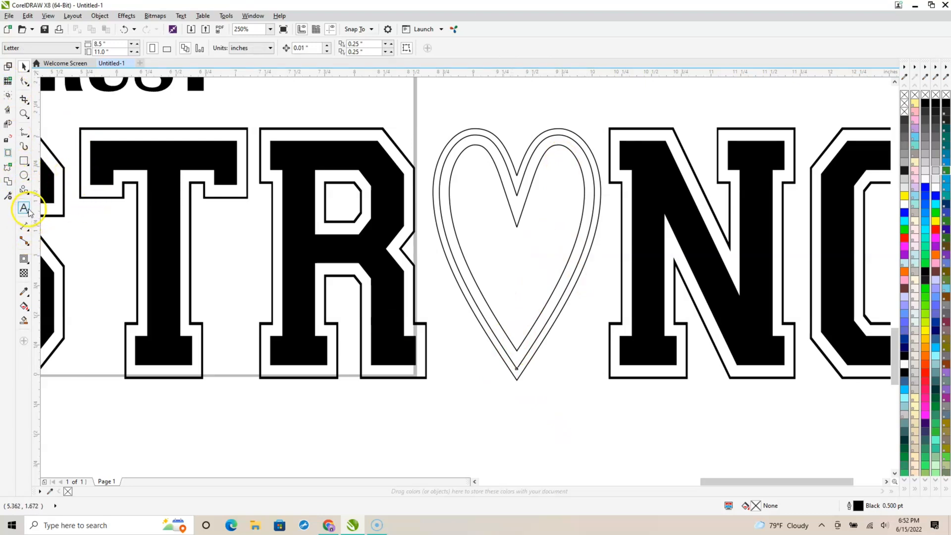
# Break the inner heart's contour group apart and select the innermost and outermost hearts to check they are separate
pyautogui.click(496, 205)
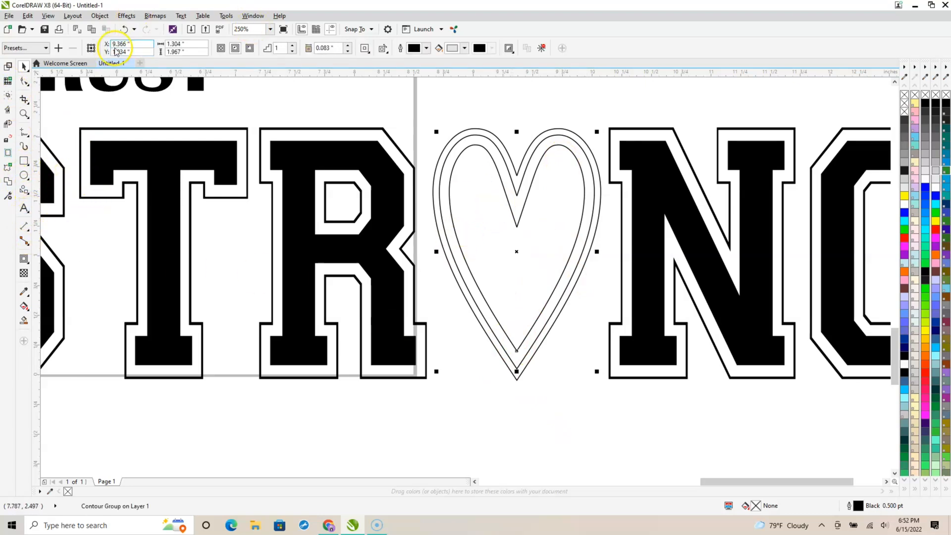
pyautogui.click(500, 138)
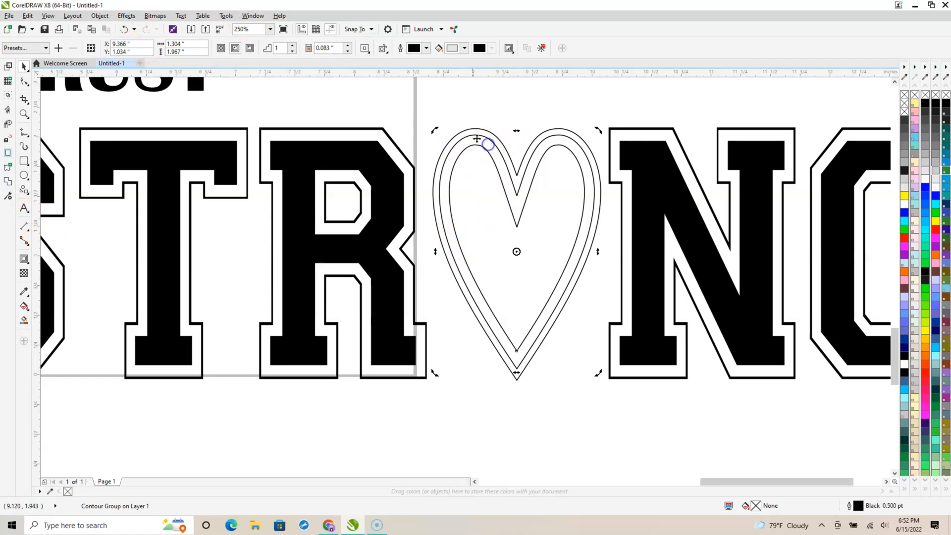
pyautogui.click(99, 16)
pyautogui.click(131, 166)
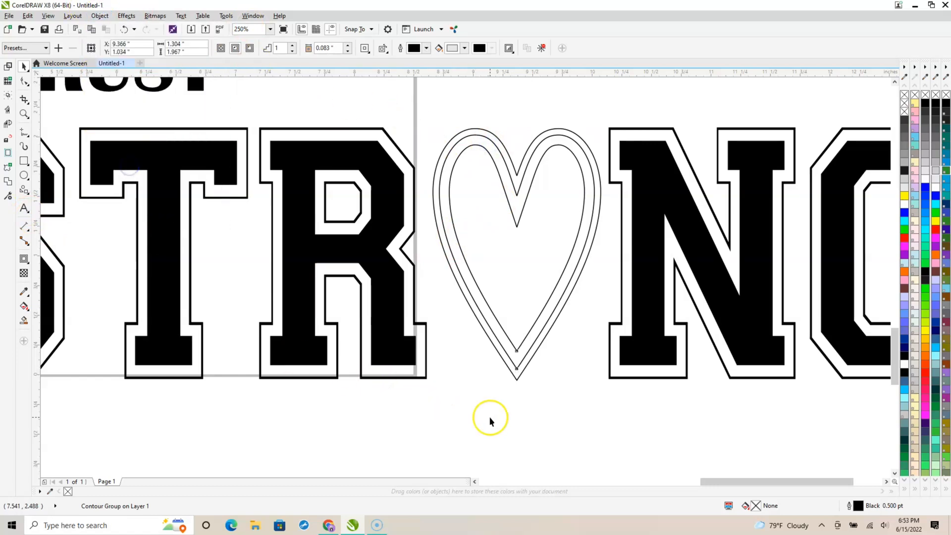
pyautogui.click(489, 417)
pyautogui.click(516, 349)
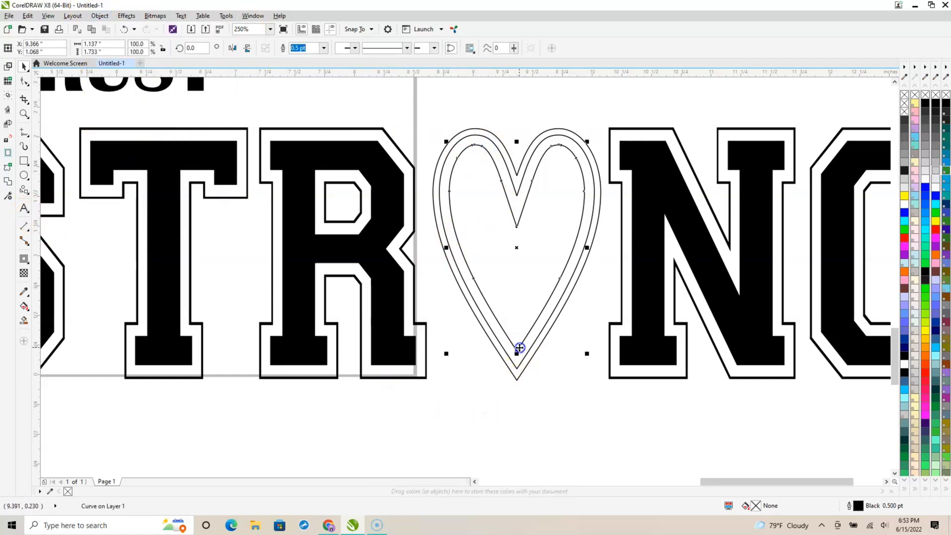
pyautogui.click(517, 380)
pyautogui.click(549, 409)
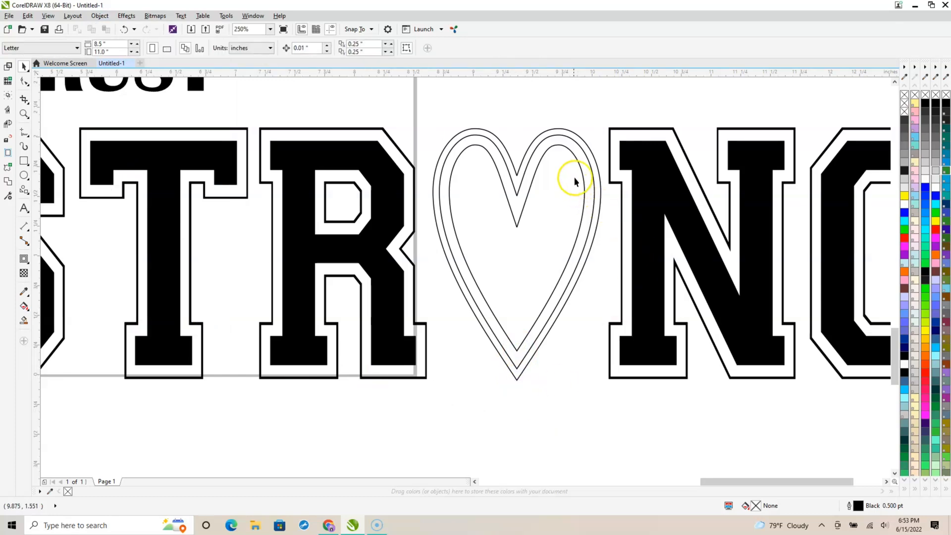
# Fill the innermost heart with red and the outermost heart with 90% Black
pyautogui.click(555, 148)
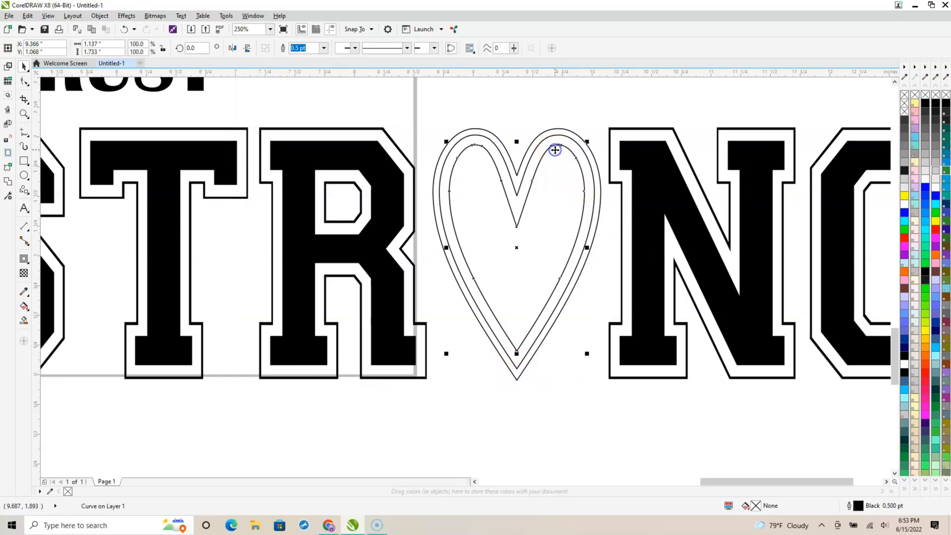
pyautogui.click(906, 239)
pyautogui.click(545, 433)
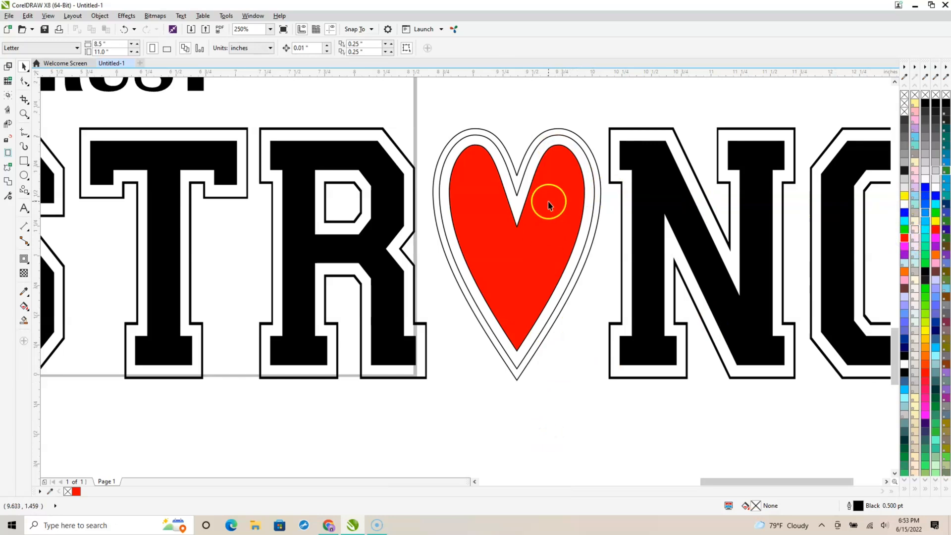
pyautogui.click(552, 130)
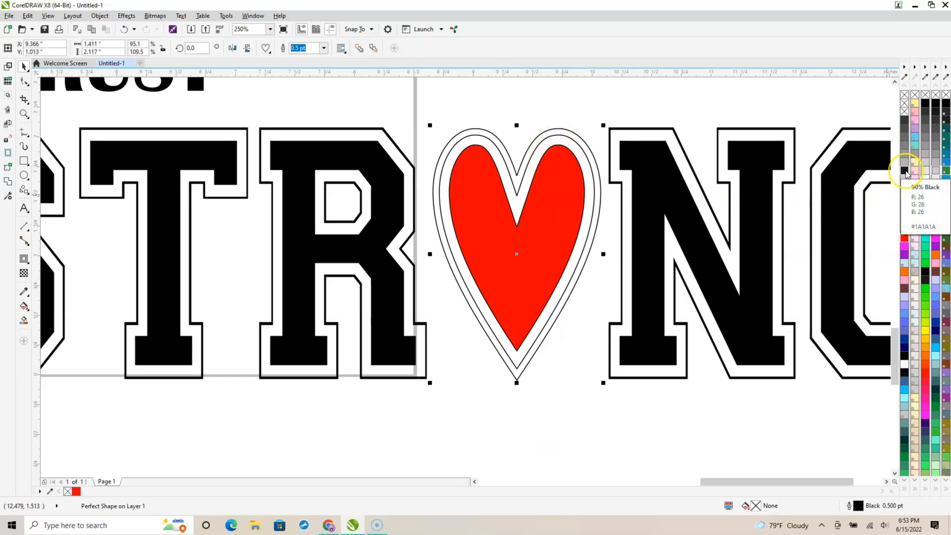
pyautogui.click(905, 172)
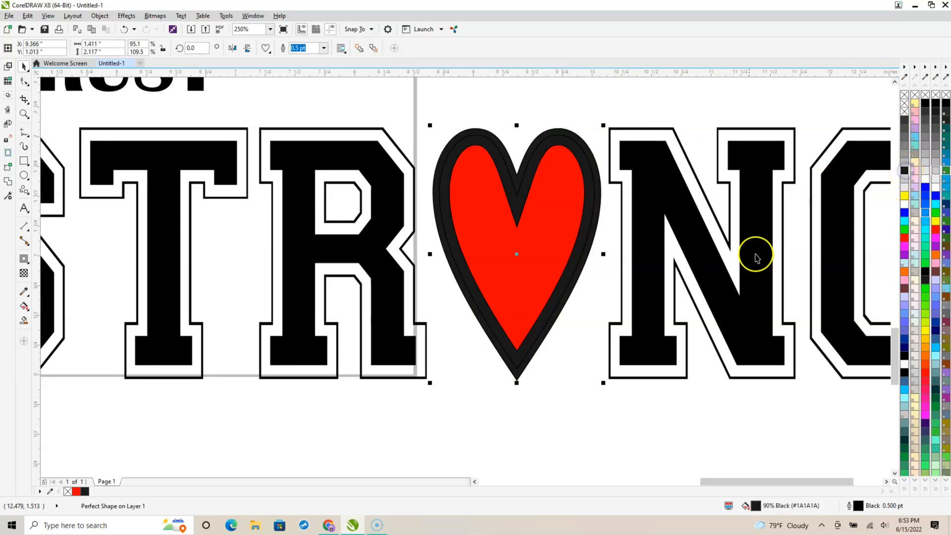
pyautogui.click(540, 393)
# Fill the middle heart curve with white
pyautogui.click(559, 139)
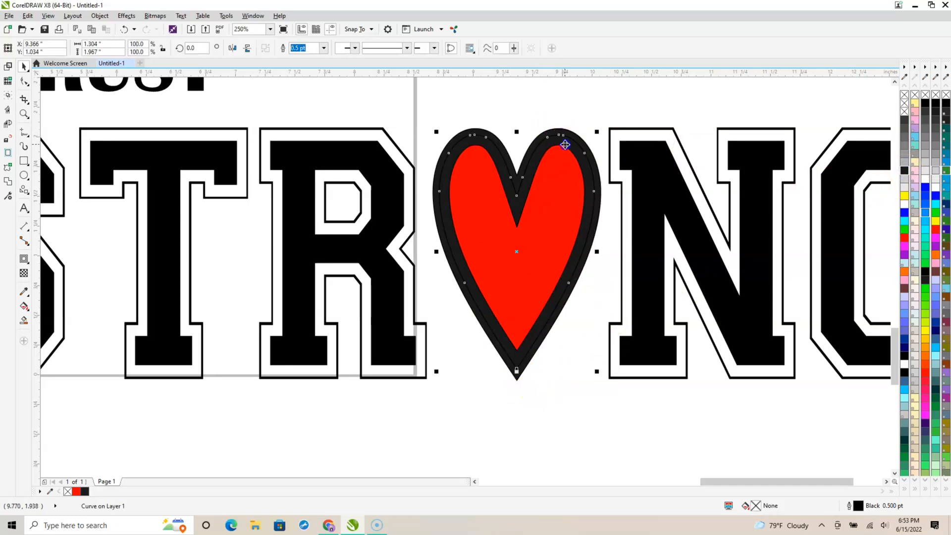
pyautogui.click(904, 204)
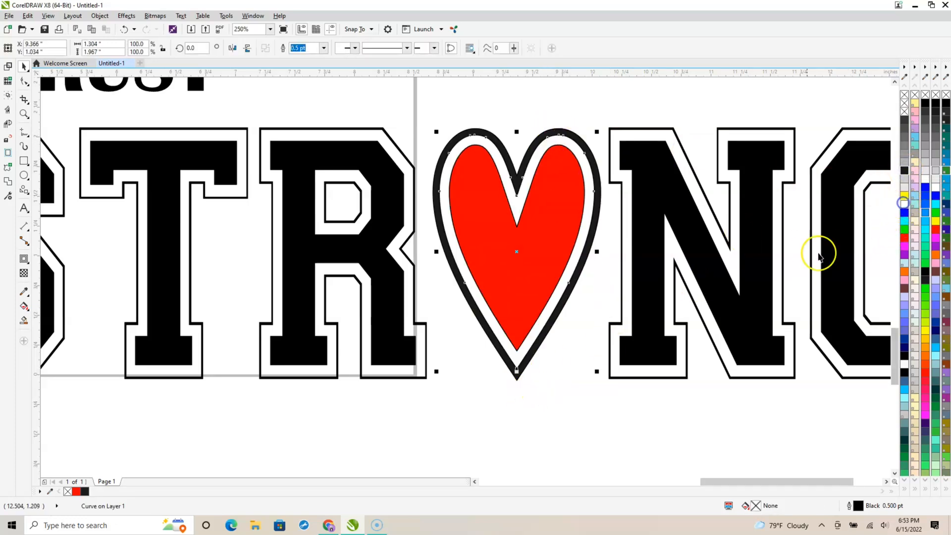
pyautogui.click(533, 421)
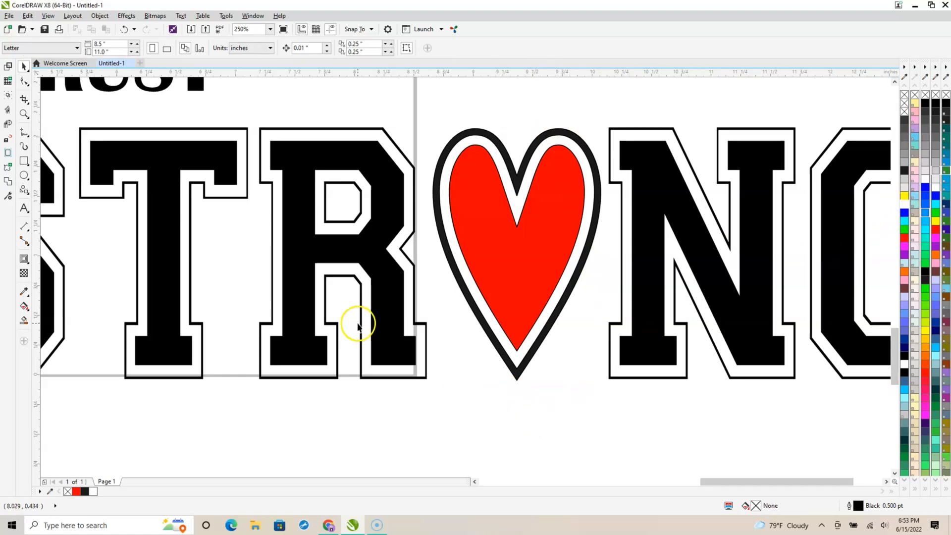
# Select only the letters NG after the heart, without the heart itself, and invert their colours
pyautogui.scroll(-4, 357, 326)
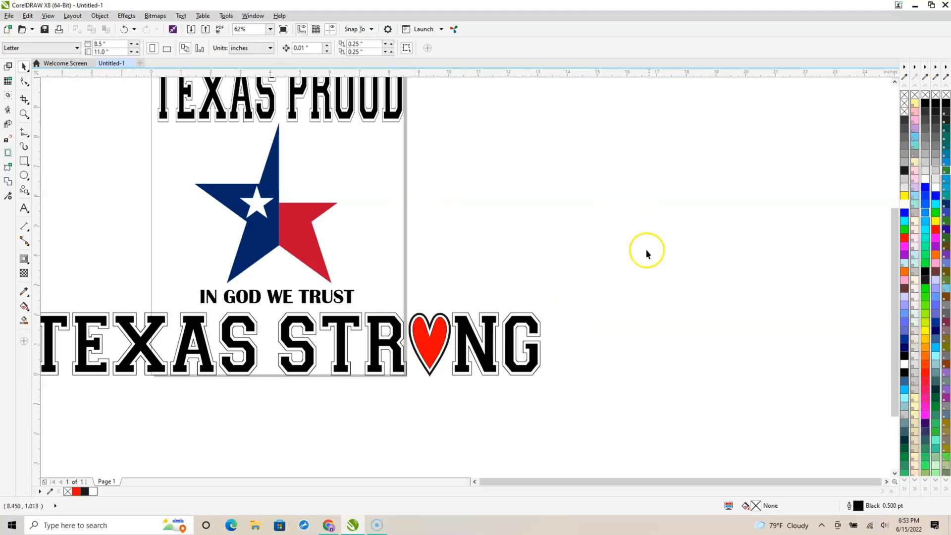
pyautogui.moveTo(641, 262); pyautogui.dragTo(396, 458)
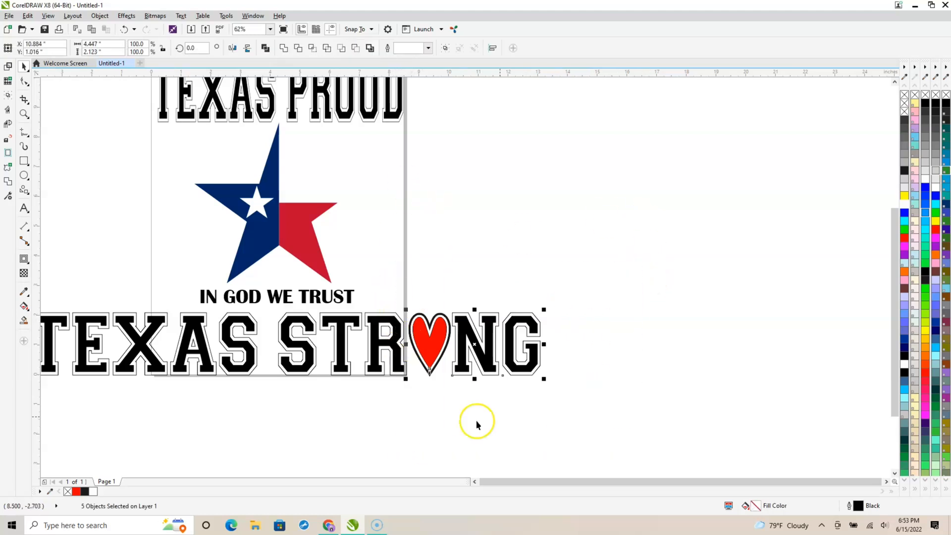
pyautogui.click(544, 398)
pyautogui.moveTo(584, 260); pyautogui.dragTo(447, 436)
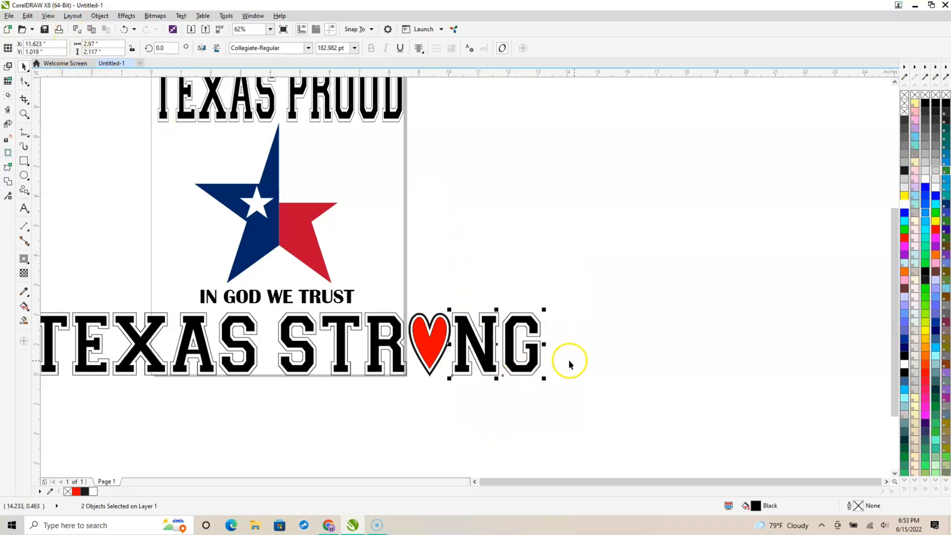
pyautogui.scroll(-1, 546, 261)
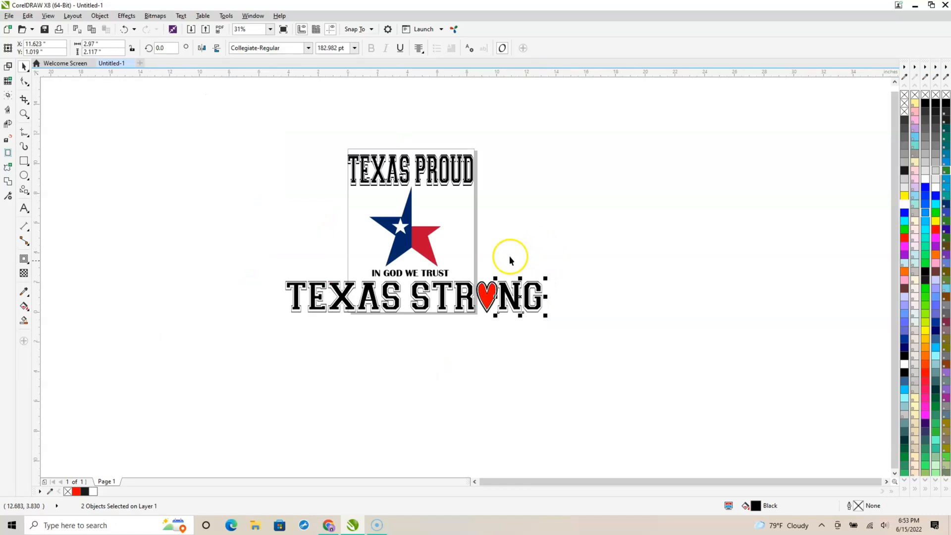
pyautogui.click(127, 16)
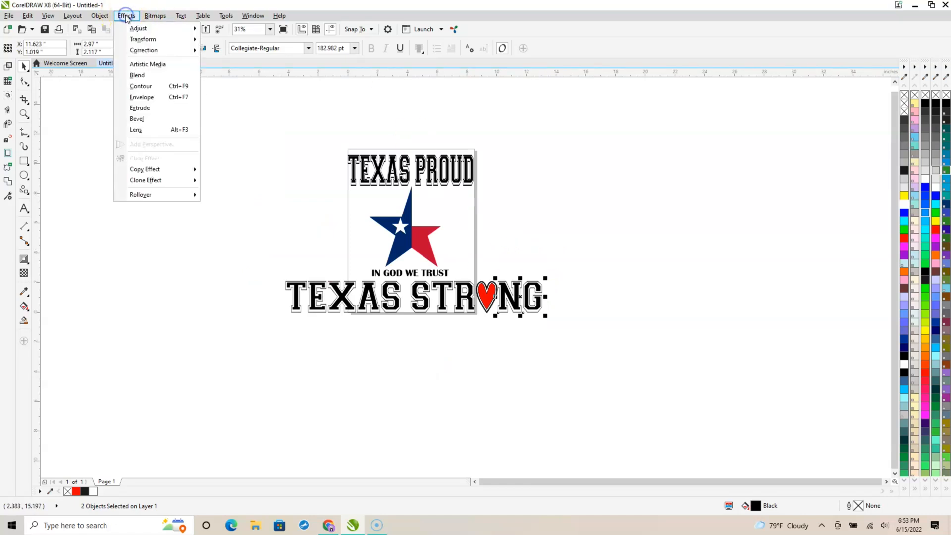
pyautogui.click(141, 40)
pyautogui.click(239, 53)
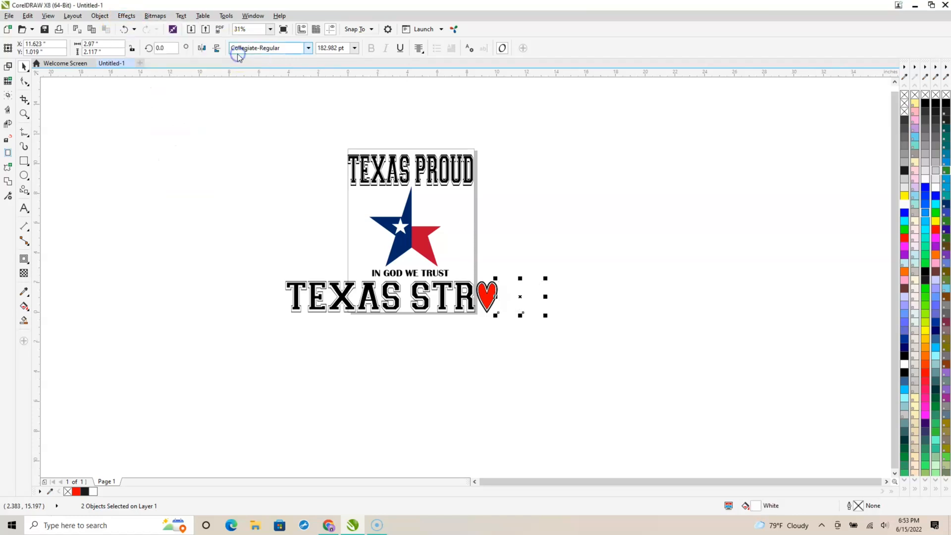
pyautogui.click(233, 329)
# Invert the colours of the TEXAS and STR lettering, and select individual inverted pieces to check them
pyautogui.moveTo(237, 257); pyautogui.dragTo(396, 322)
pyautogui.moveTo(240, 339); pyautogui.dragTo(476, 277)
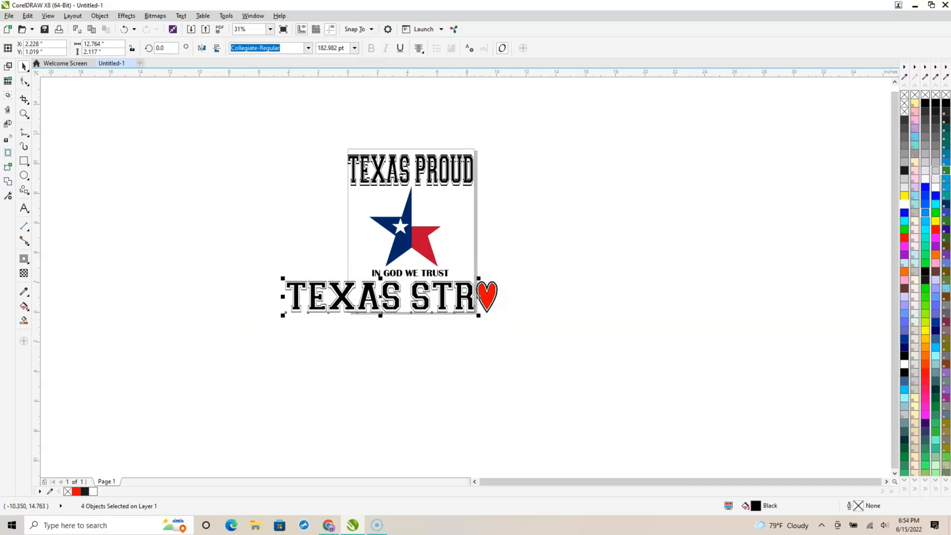
pyautogui.click(125, 16)
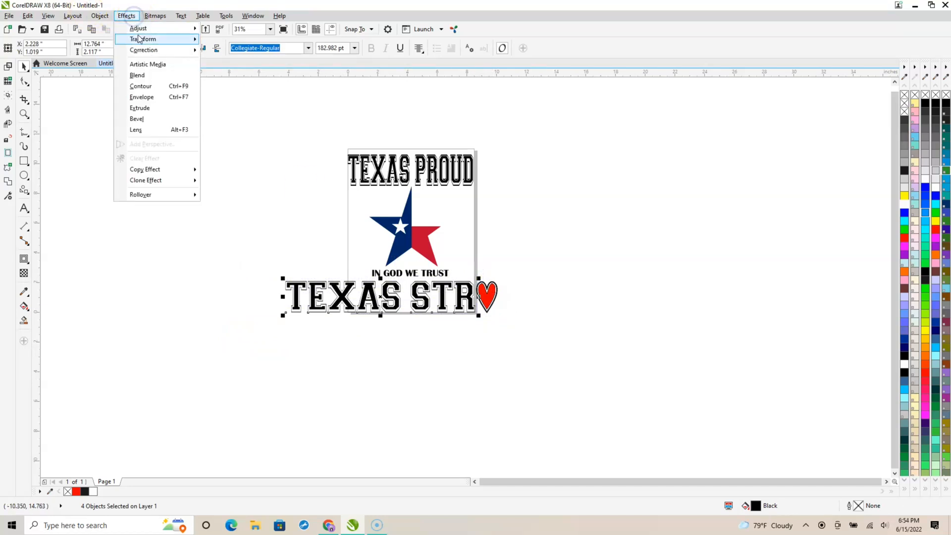
pyautogui.click(236, 50)
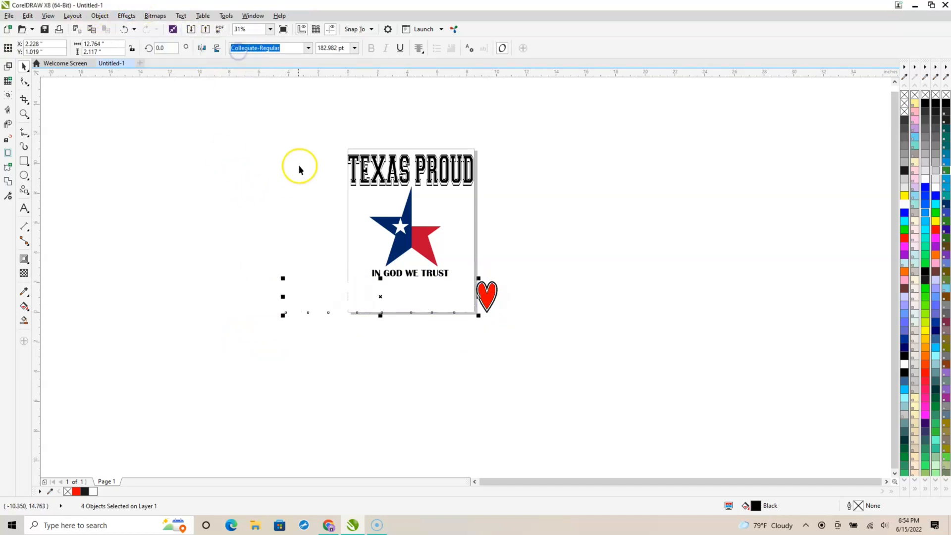
pyautogui.moveTo(411, 126); pyautogui.dragTo(513, 200)
pyautogui.click(155, 229)
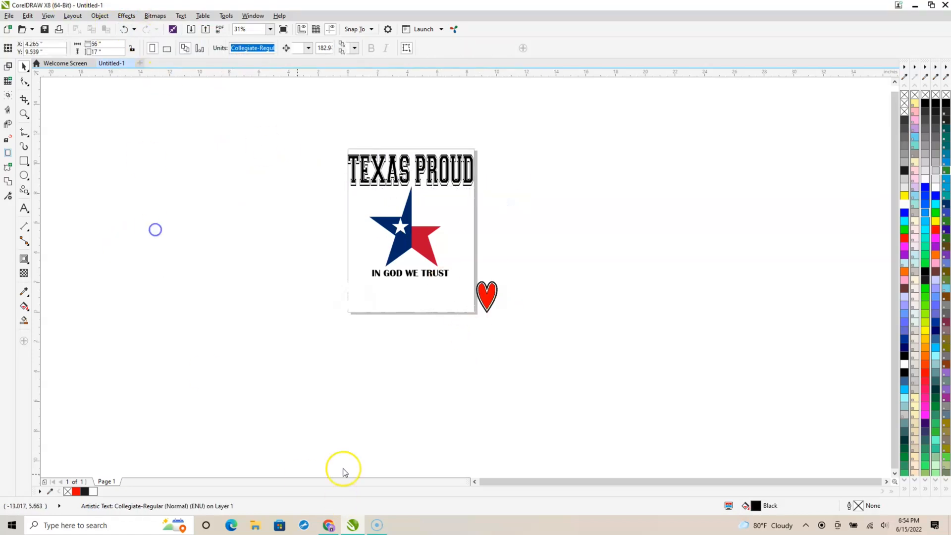
pyautogui.click(348, 308)
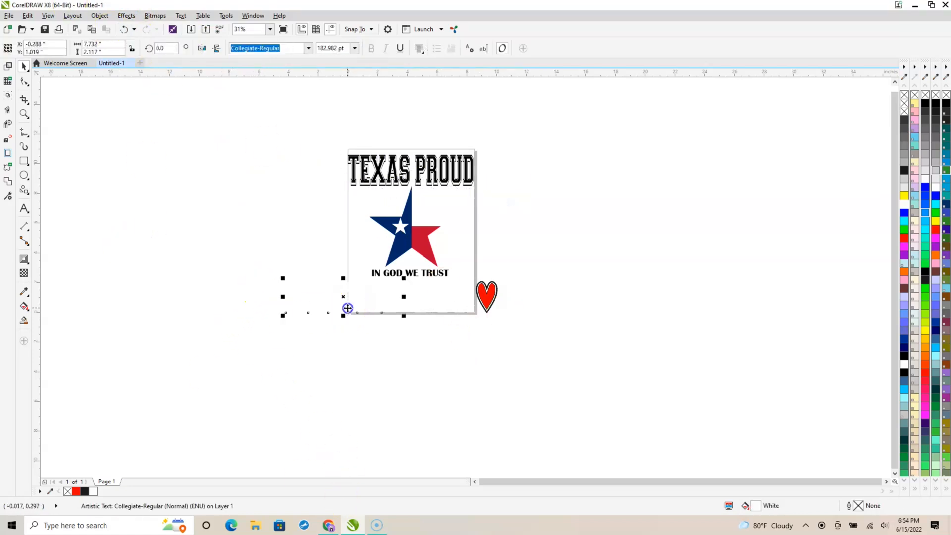
pyautogui.moveTo(347, 308); pyautogui.dragTo(428, 303)
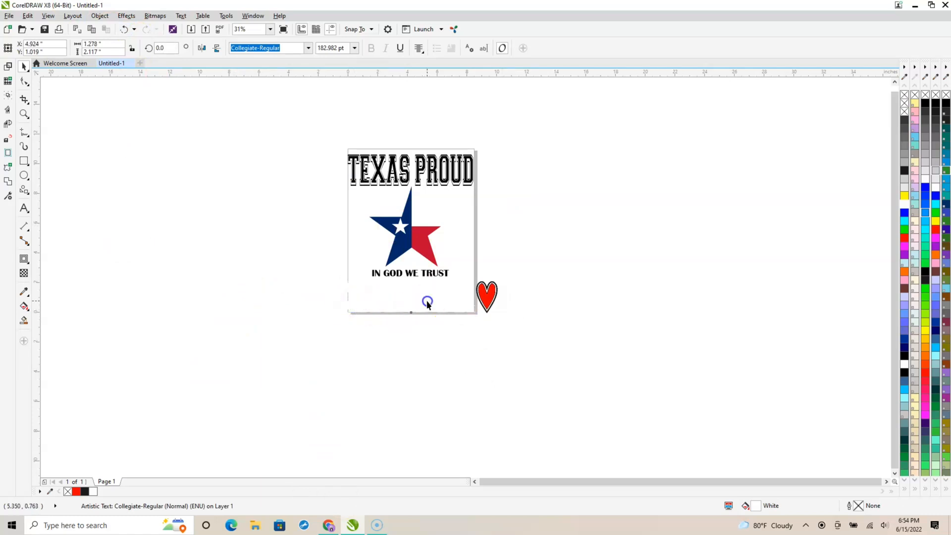
pyautogui.click(237, 258)
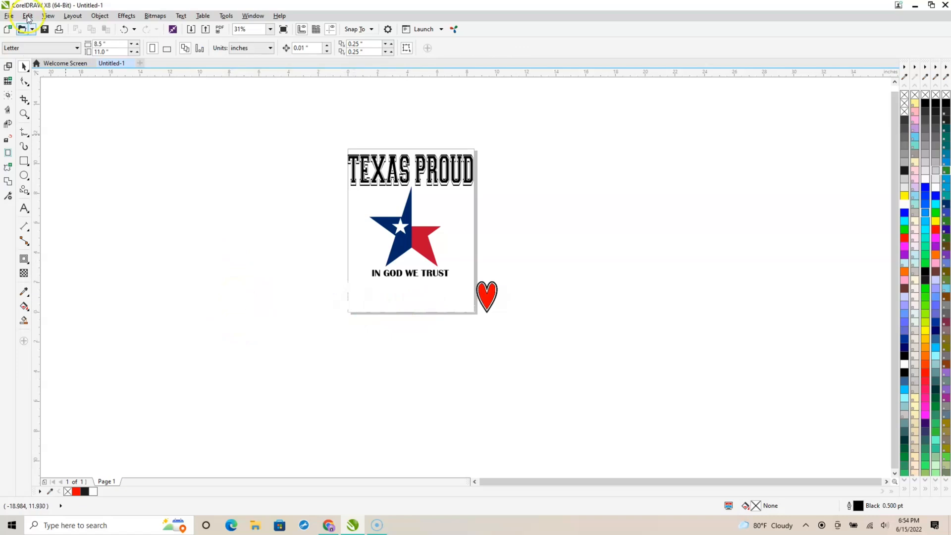
# Invert the colours of the TEXAS PROUD heading above the star
pyautogui.moveTo(311, 131); pyautogui.dragTo(522, 197)
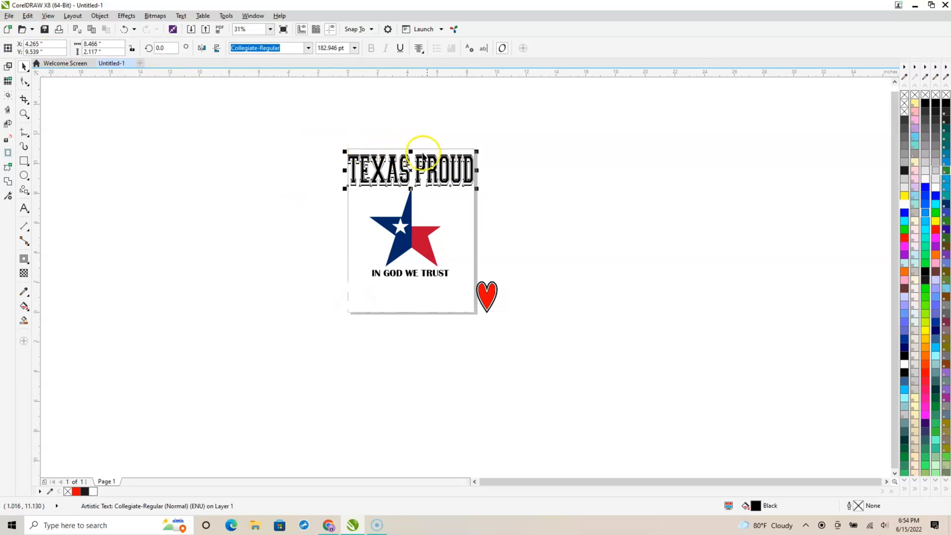
pyautogui.scroll(4, 421, 178)
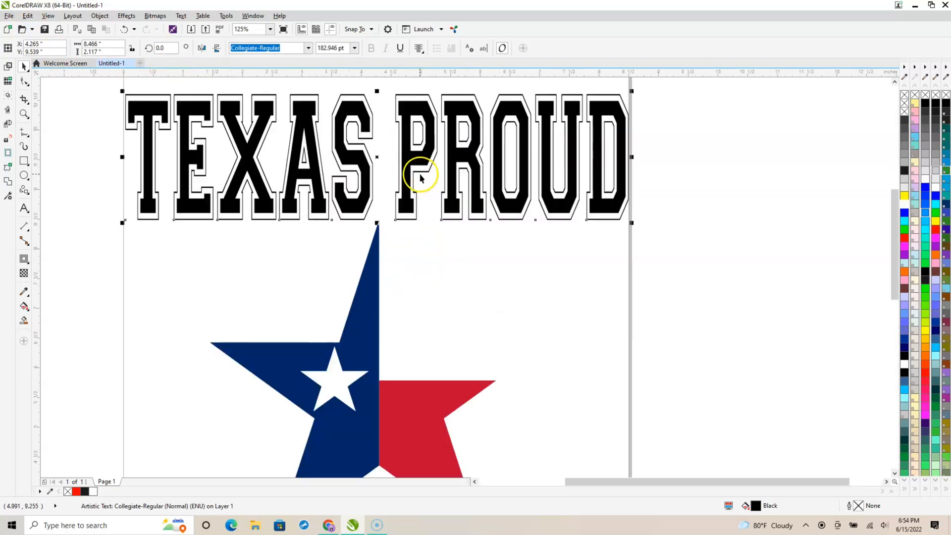
pyautogui.scroll(-2, 421, 179)
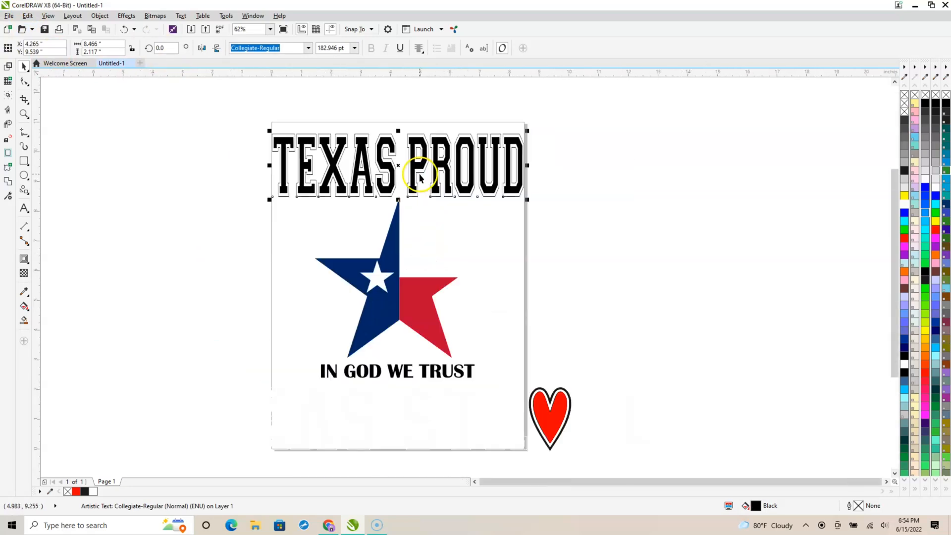
pyautogui.click(126, 15)
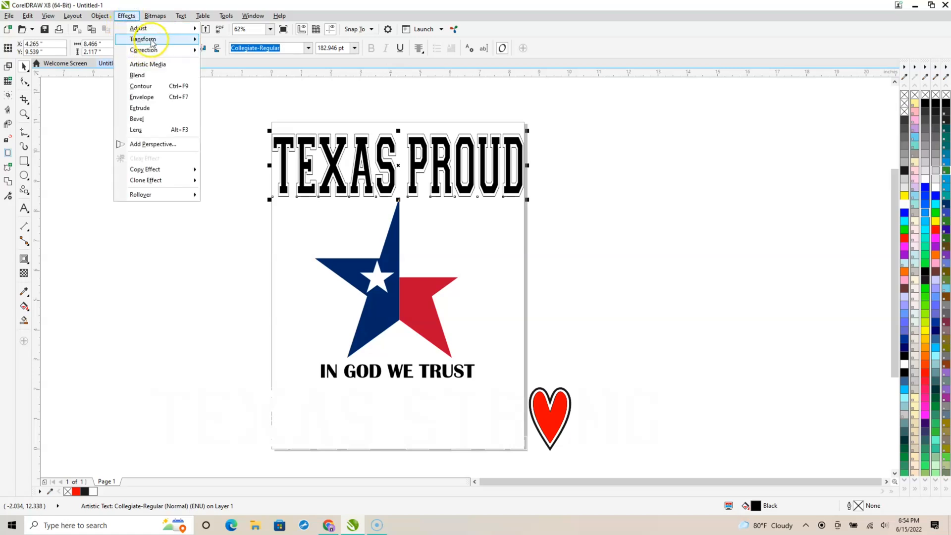
pyautogui.moveTo(152, 41)
pyautogui.click(237, 54)
pyautogui.click(181, 194)
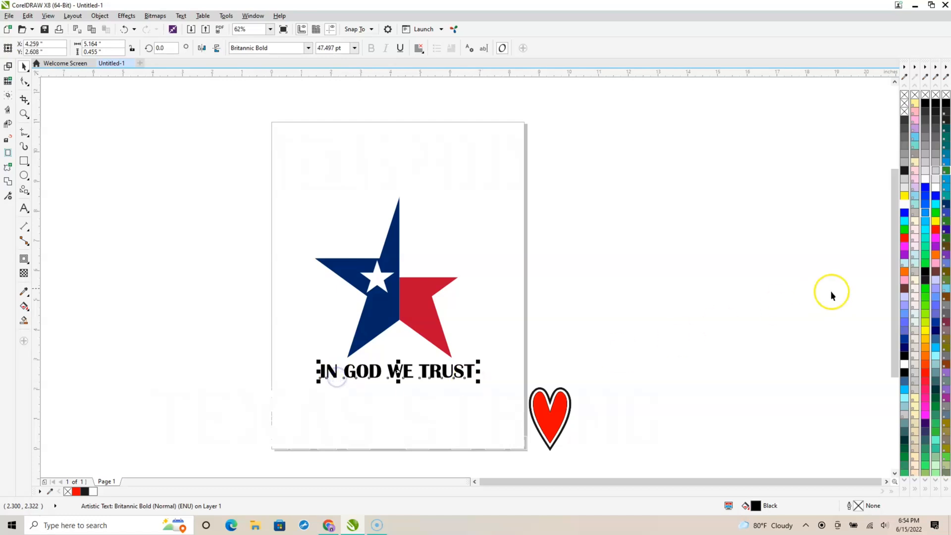
# Fill the IN GOD WE TRUST text with 10% Black, cancelling the palette editing
pyautogui.doubleClick(905, 188)
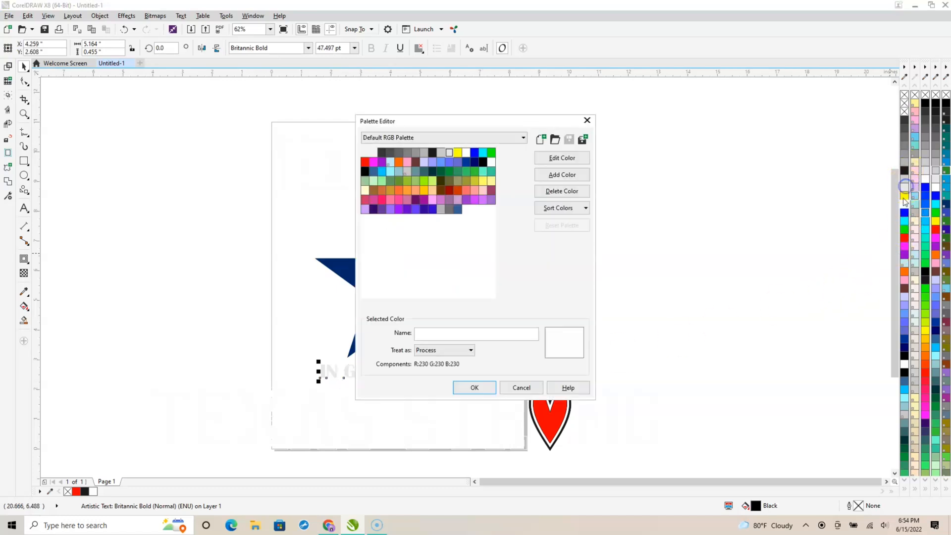
pyautogui.click(516, 391)
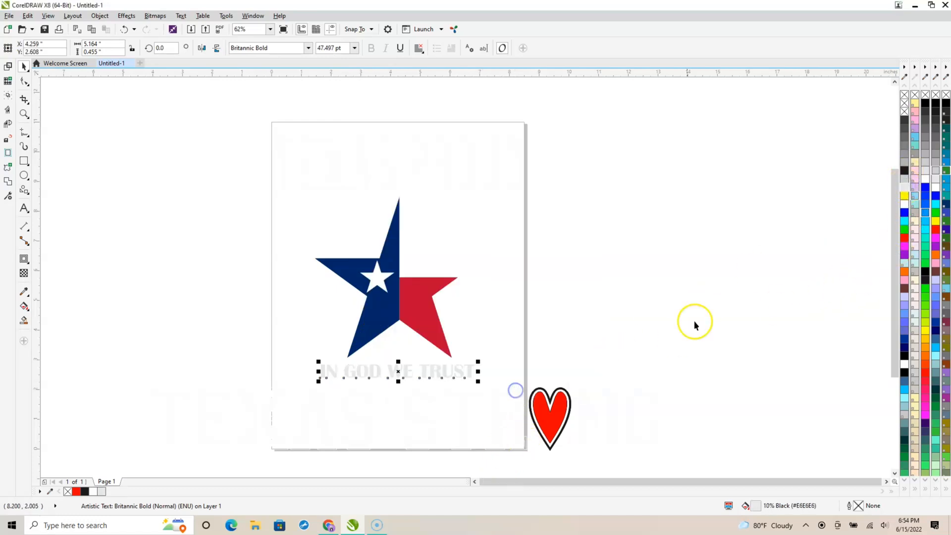
pyautogui.click(703, 317)
pyautogui.click(435, 375)
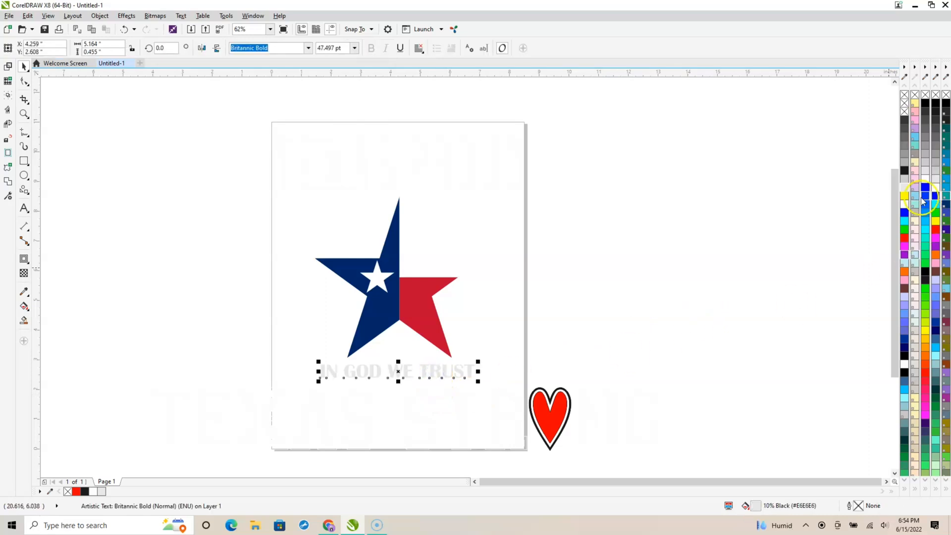
pyautogui.click(642, 329)
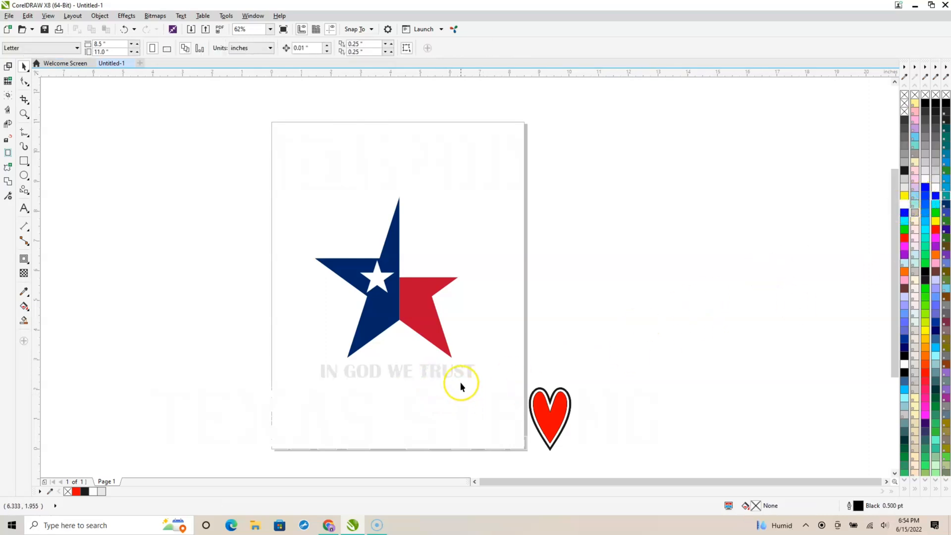
# Fill the IN GOD WE TRUST text with white
pyautogui.click(460, 375)
pyautogui.click(904, 204)
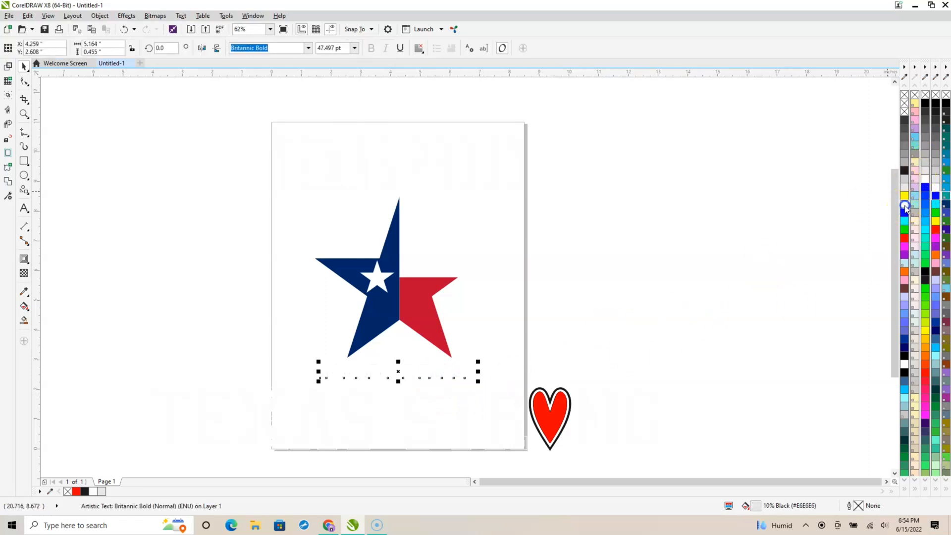
pyautogui.click(806, 249)
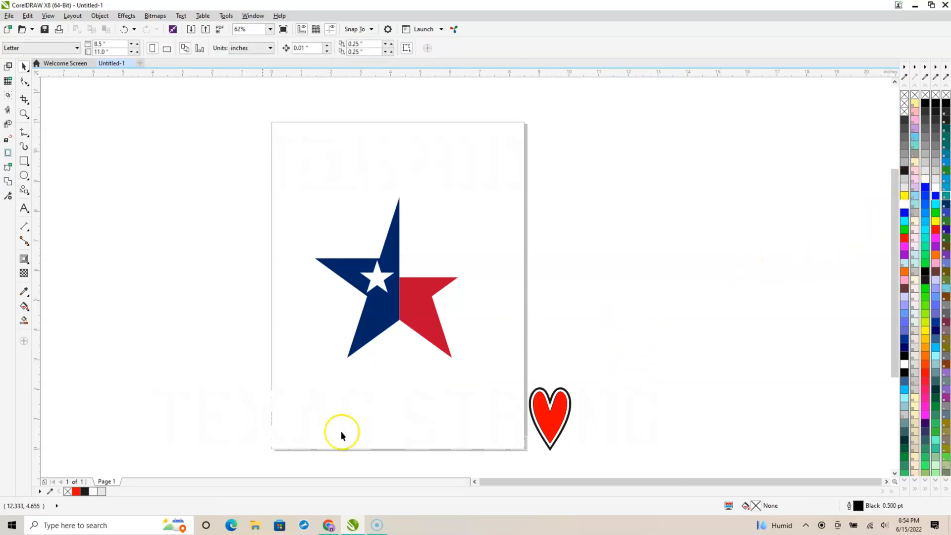
# Switch to wireframe view and scale the IN GOD WE TRUST and TEXAS STRONG lines with the heart to about 14.085 inches wide
pyautogui.scroll(-3, 411, 208)
pyautogui.moveTo(150, 444); pyautogui.dragTo(765, 248)
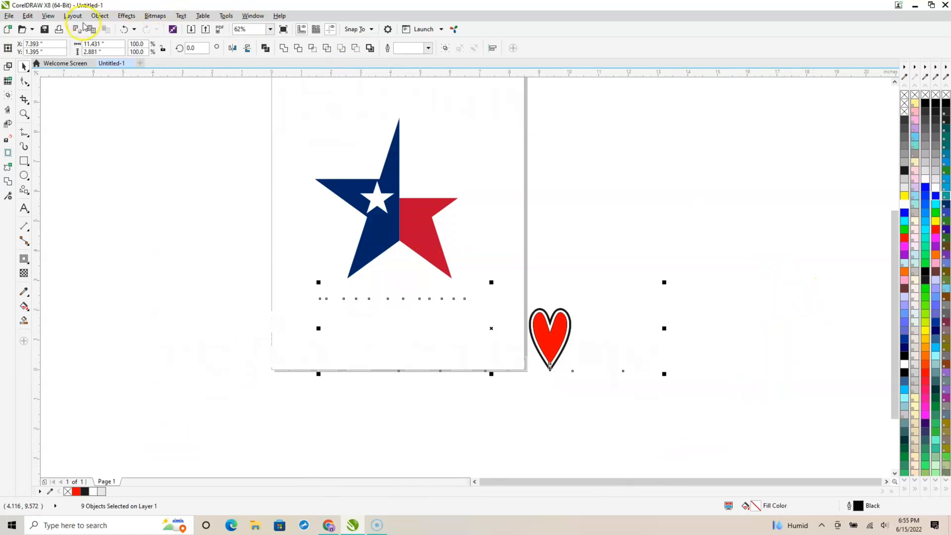
pyautogui.moveTo(100, 188); pyautogui.dragTo(768, 443)
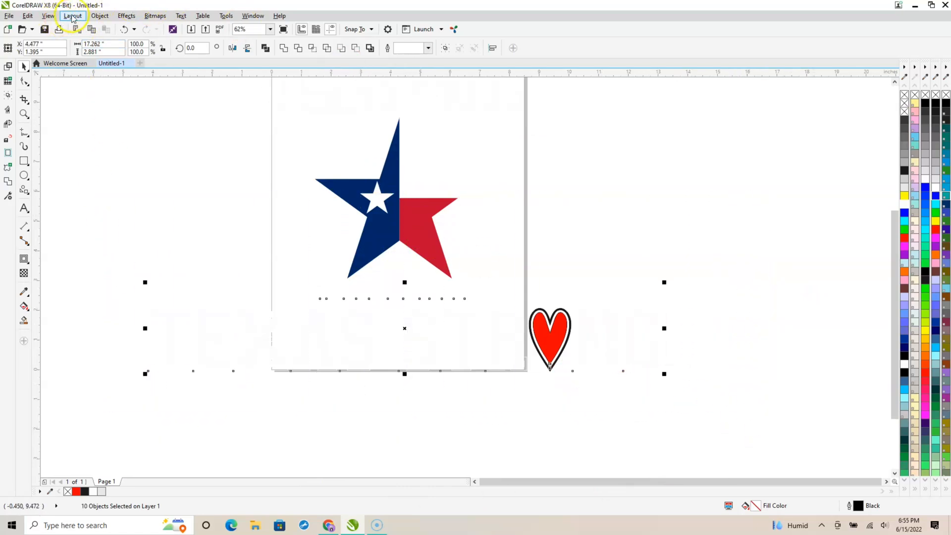
pyautogui.click(56, 17)
pyautogui.click(70, 38)
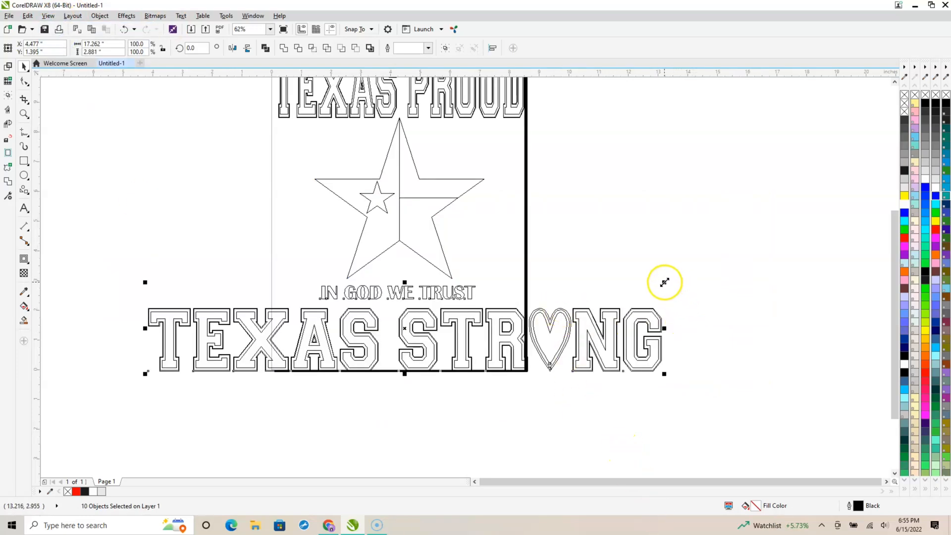
pyautogui.moveTo(662, 283); pyautogui.dragTo(582, 299)
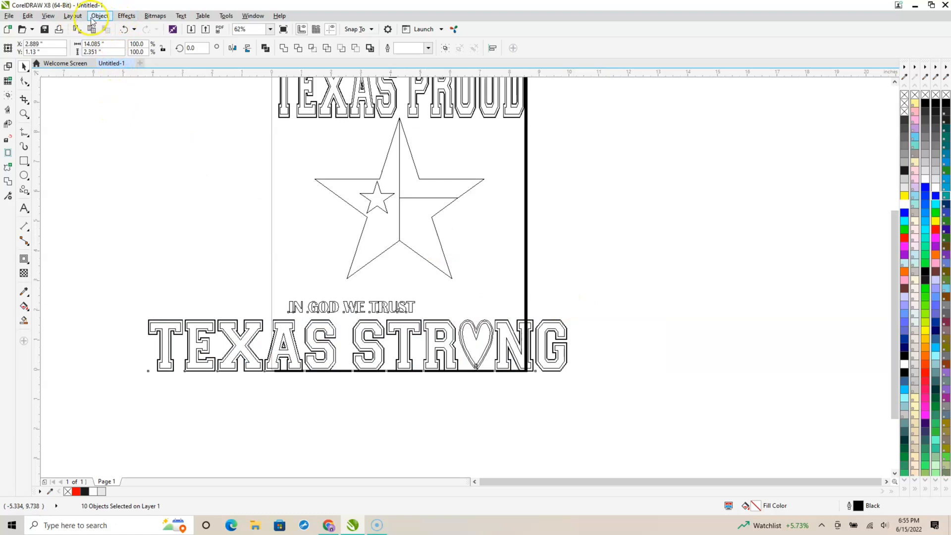
# Undo the last scaling and shrink only the TEXAS STRONG line with its heart to about 10.441 inches wide
pyautogui.click(124, 30)
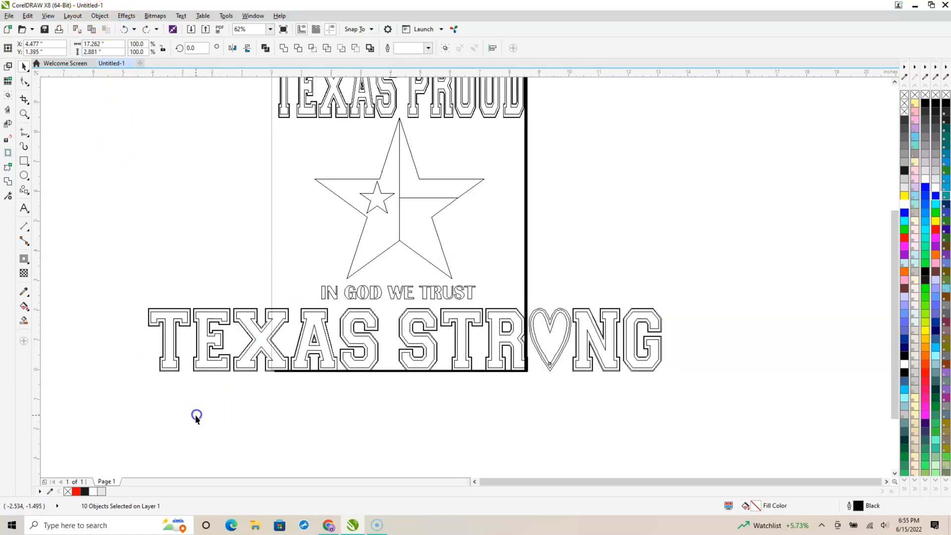
pyautogui.moveTo(61, 456); pyautogui.dragTo(777, 299)
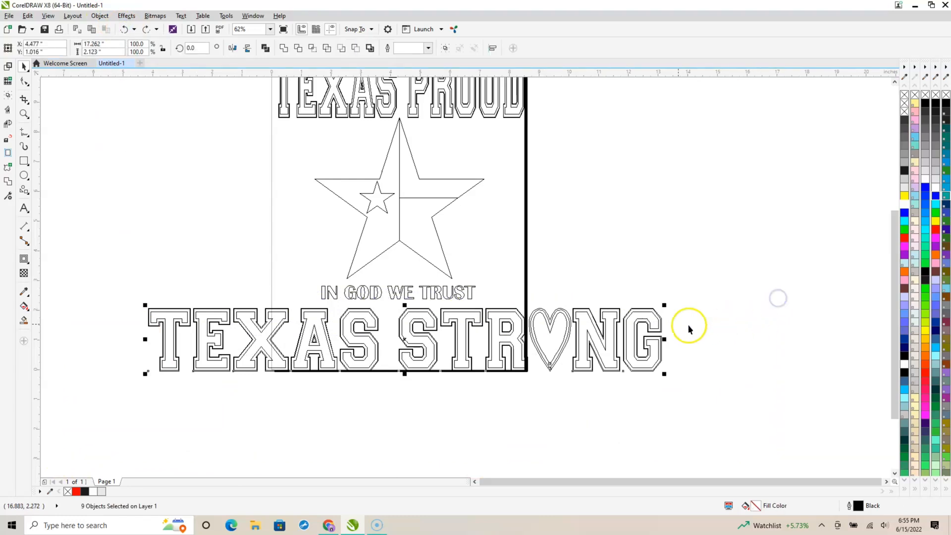
pyautogui.moveTo(665, 304); pyautogui.dragTo(566, 329)
pyautogui.moveTo(355, 353); pyautogui.dragTo(449, 351)
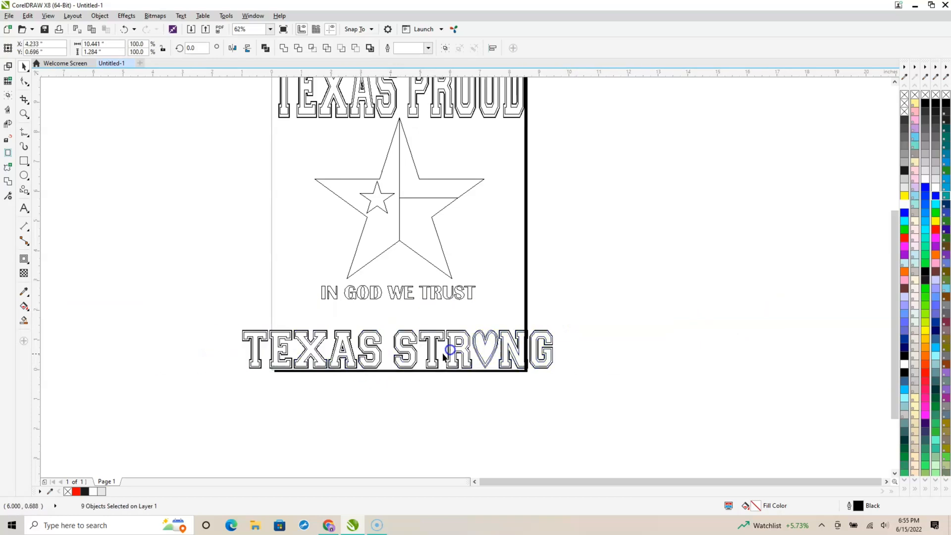
# Scale the TEXAS STRONG line down to about 8.544 inches wide and position it along the page's bottom edge
pyautogui.click(252, 343)
pyautogui.click(255, 340)
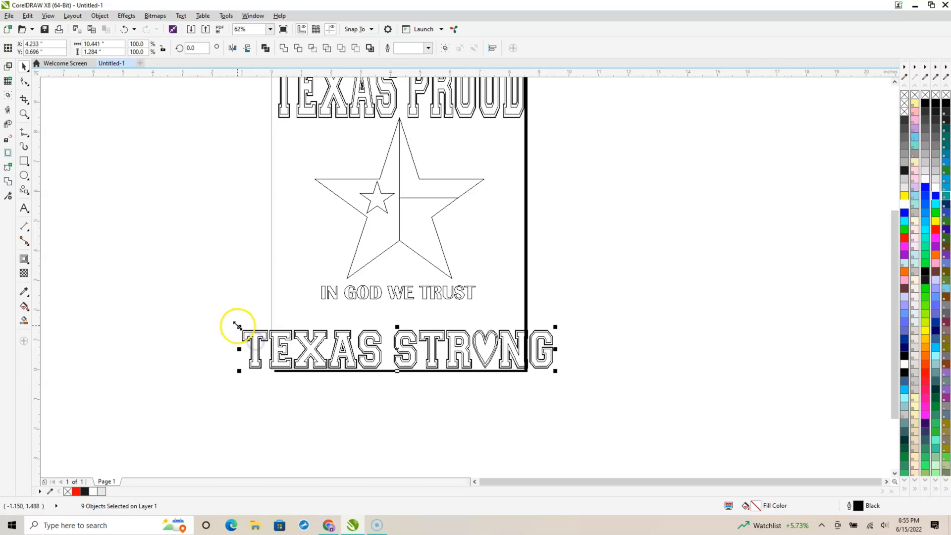
pyautogui.moveTo(235, 324); pyautogui.dragTo(265, 336)
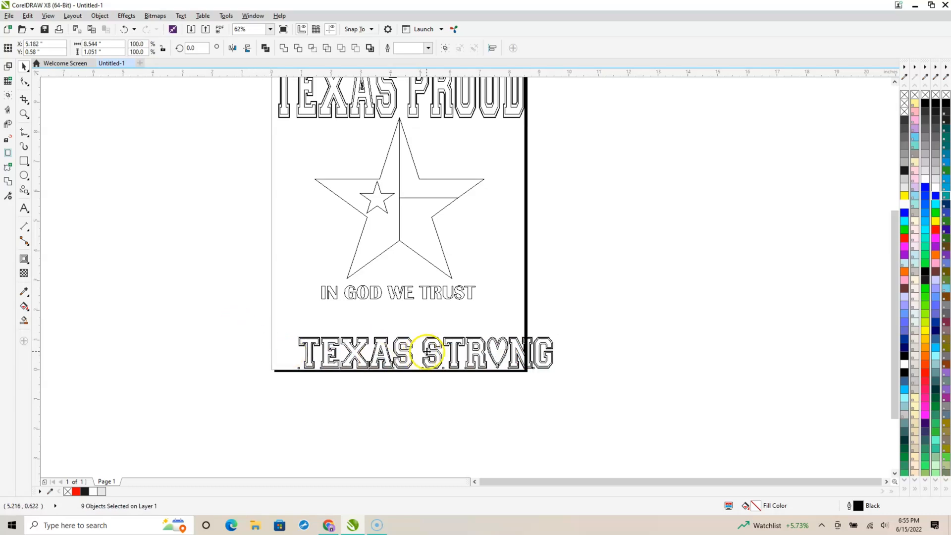
pyautogui.moveTo(425, 350); pyautogui.dragTo(399, 352)
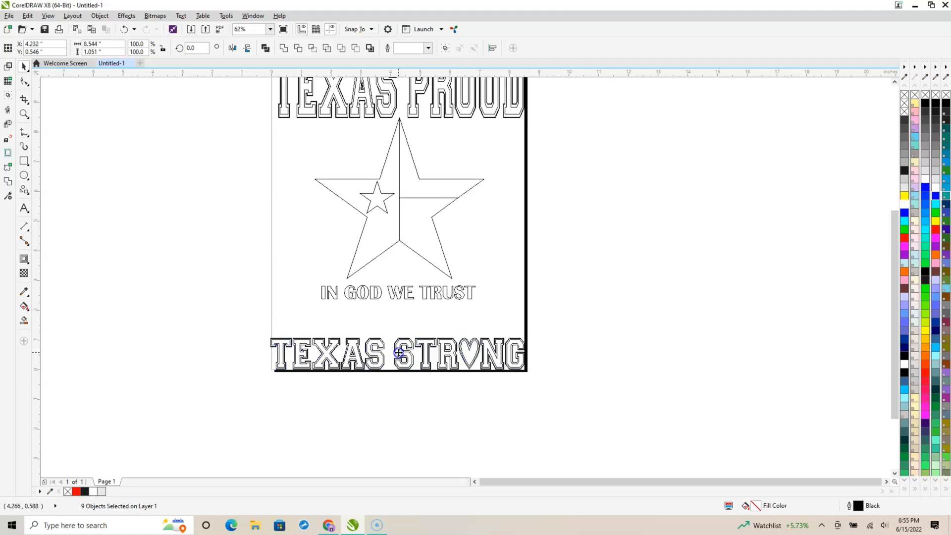
pyautogui.moveTo(298, 353); pyautogui.dragTo(295, 352)
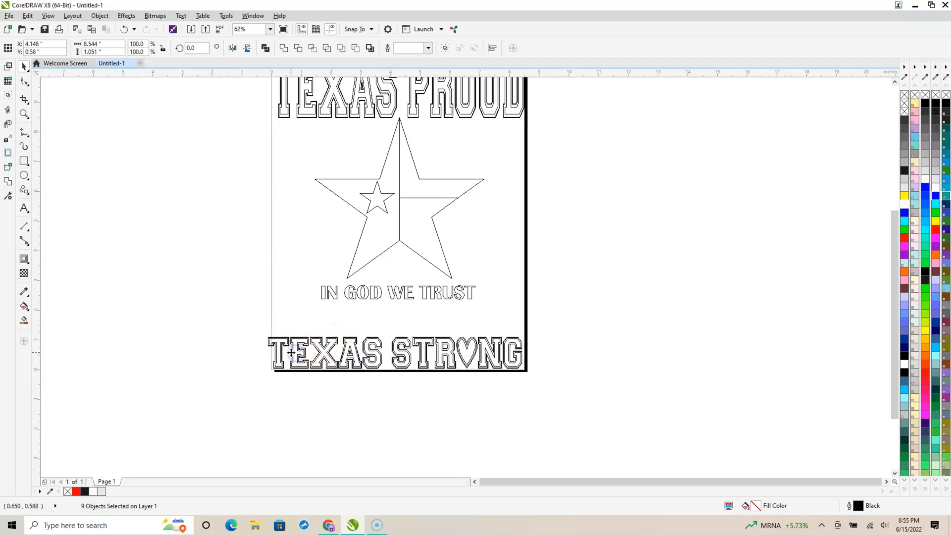
# Try to resize the ungrouped TEXAS STRONG line to 8.466 by 2.117 inches and undo the resize
pyautogui.moveTo(210, 334); pyautogui.dragTo(621, 419)
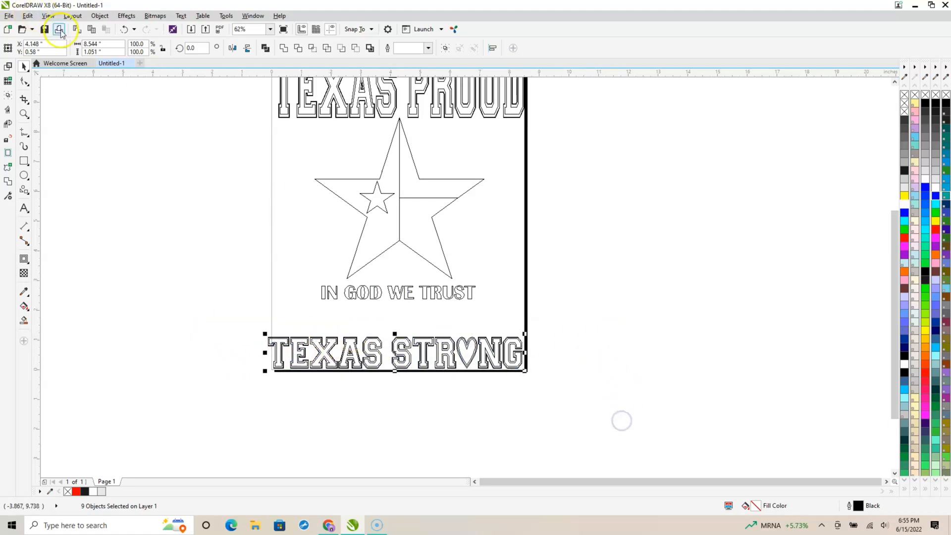
pyautogui.click(42, 51)
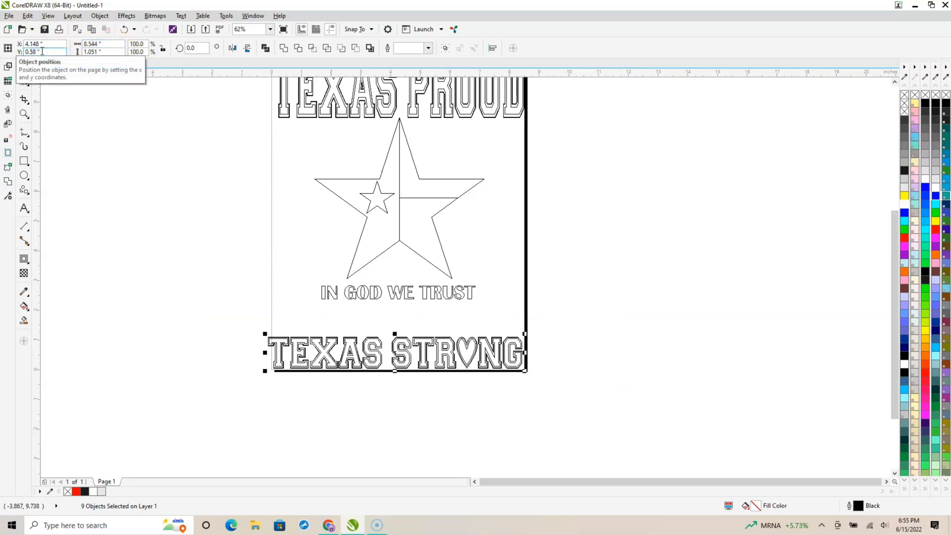
pyautogui.click(126, 43)
pyautogui.click(108, 52)
pyautogui.press('Return')
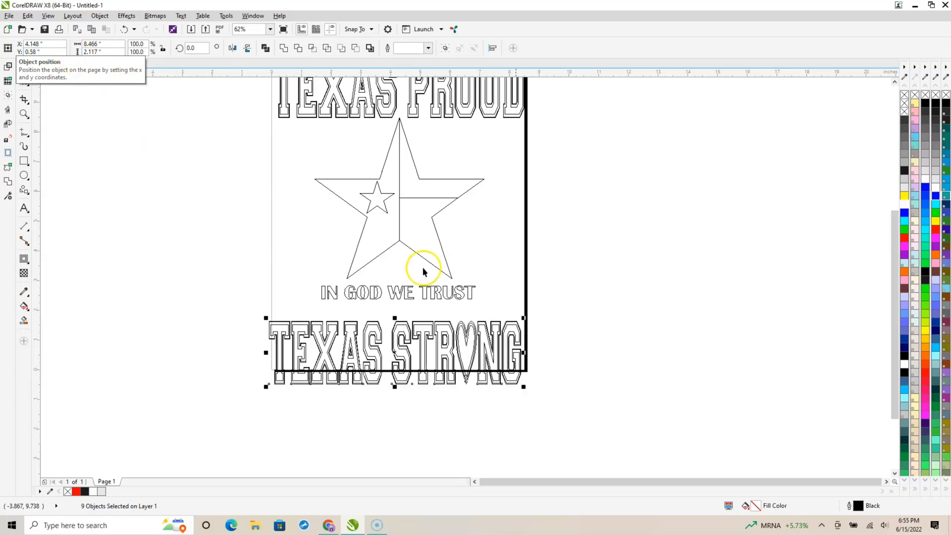
pyautogui.click(611, 447)
pyautogui.scroll(2, 464, 370)
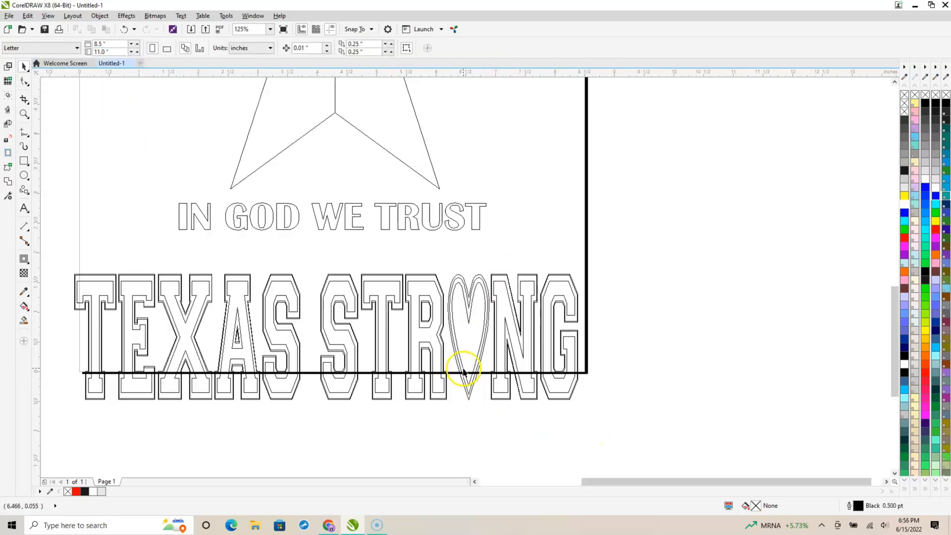
pyautogui.scroll(1, 463, 371)
pyautogui.scroll(-3, 462, 375)
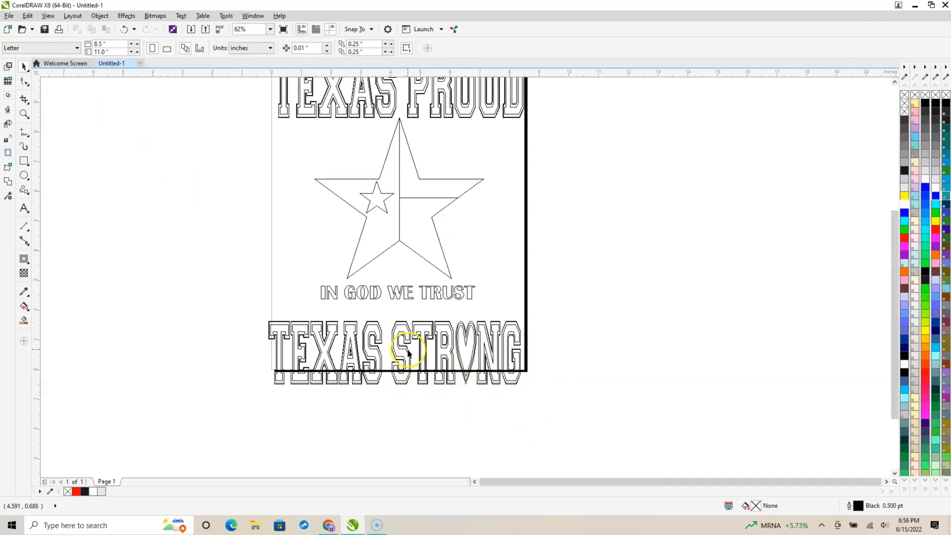
pyautogui.click(124, 29)
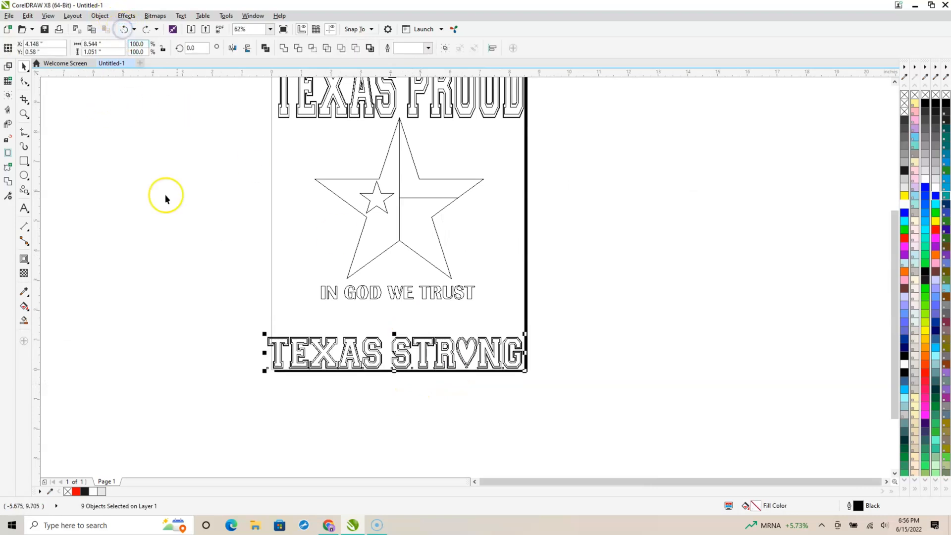
# Group all the TEXAS STRONG lettering together with the heart
pyautogui.click(464, 403)
pyautogui.click(498, 349)
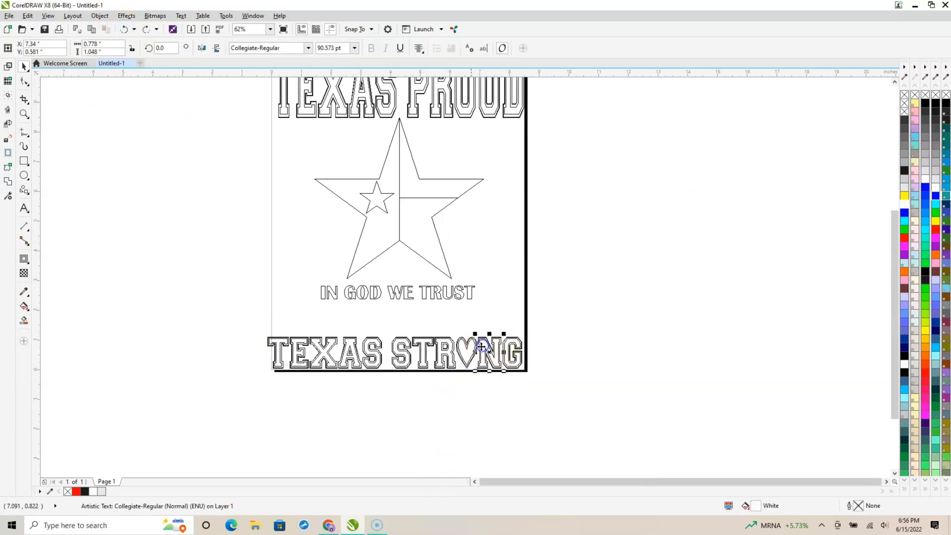
pyautogui.moveTo(201, 323); pyautogui.dragTo(602, 418)
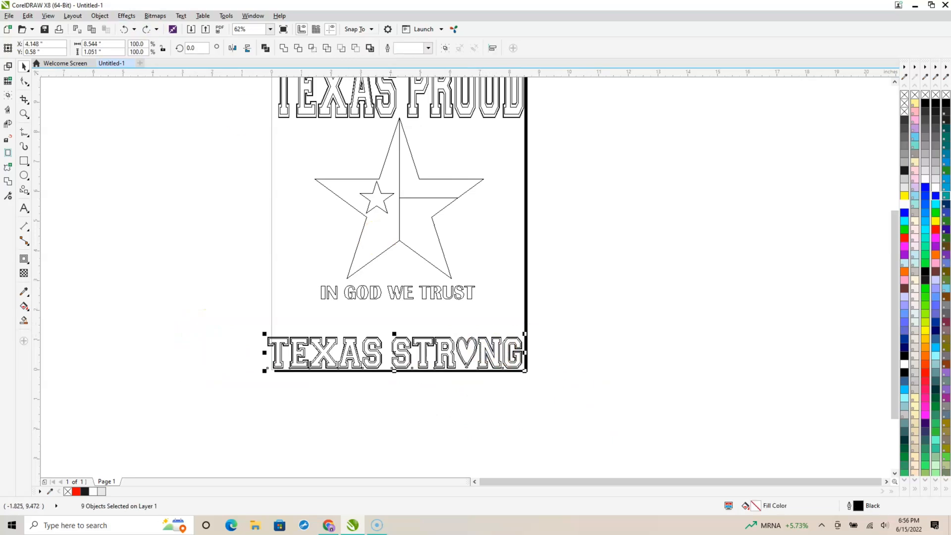
pyautogui.click(98, 16)
pyautogui.moveTo(219, 184)
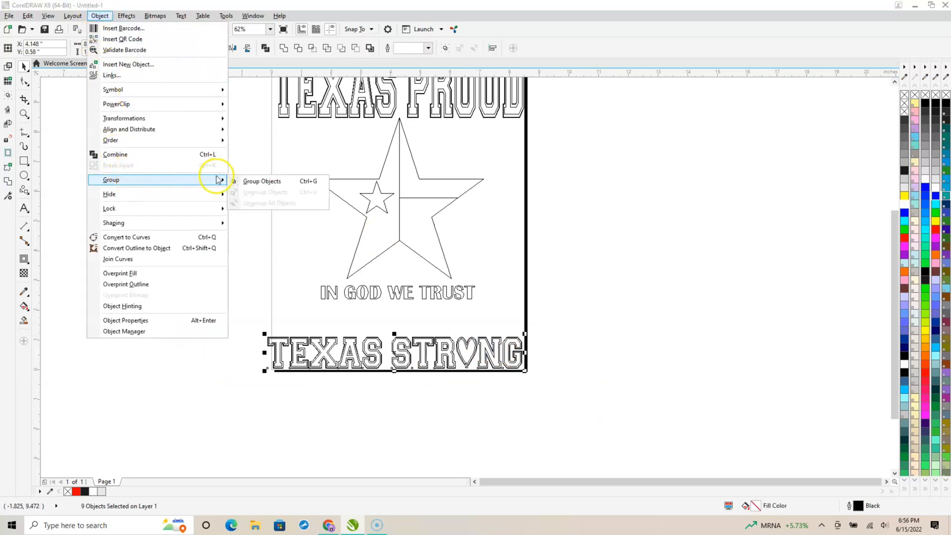
pyautogui.click(259, 181)
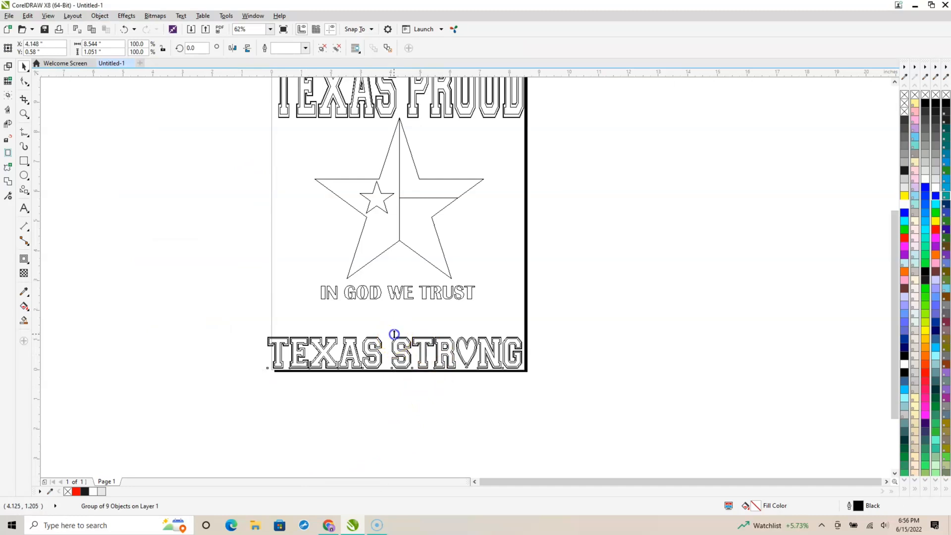
# Stretch the TEXAS STRONG group to about 12.065 by 2.001 inches and centre it beneath the IN GOD WE TRUST line
pyautogui.moveTo(394, 334); pyautogui.dragTo(398, 306)
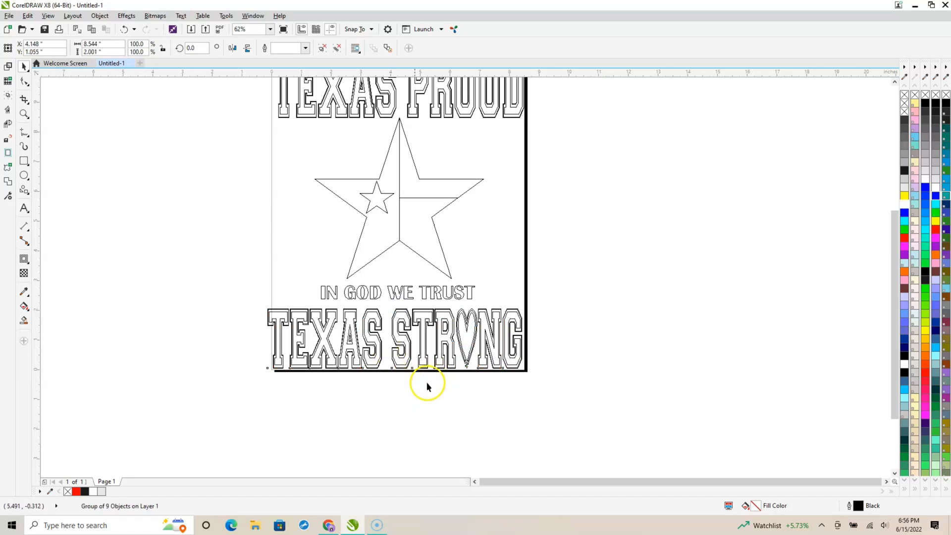
pyautogui.click(409, 391)
pyautogui.click(488, 345)
pyautogui.moveTo(525, 338); pyautogui.dragTo(629, 338)
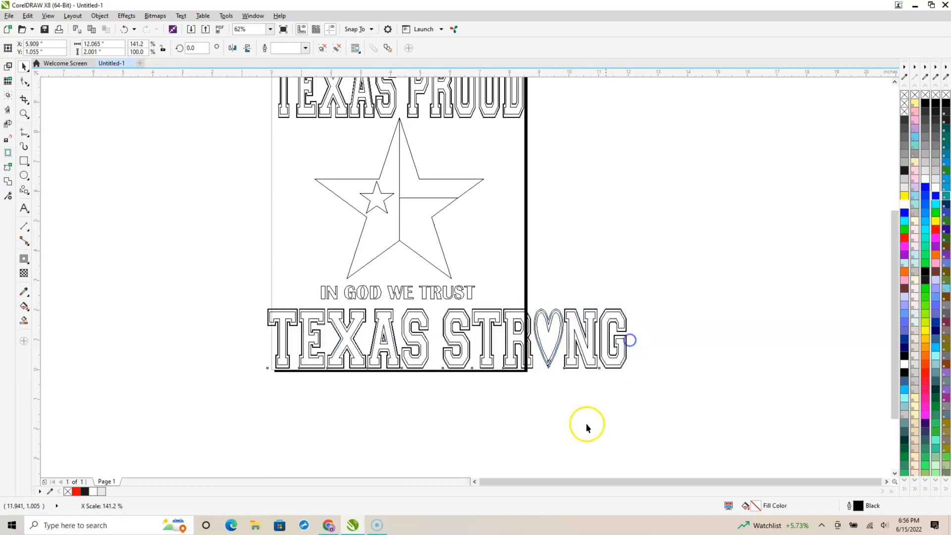
pyautogui.click(566, 436)
pyautogui.moveTo(512, 340); pyautogui.dragTo(466, 340)
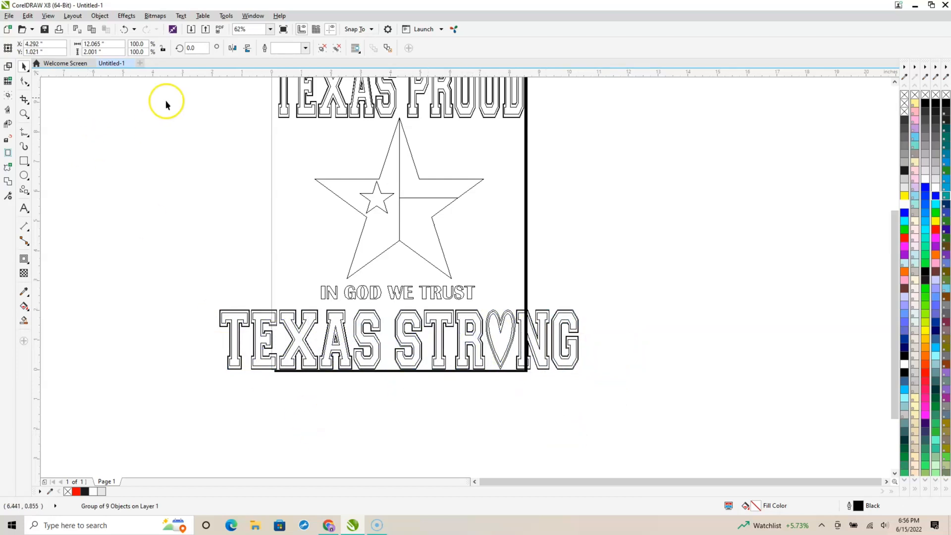
# Resize the TEXAS PROUD heading to 12 inches wide and 2 inches high
pyautogui.click(347, 105)
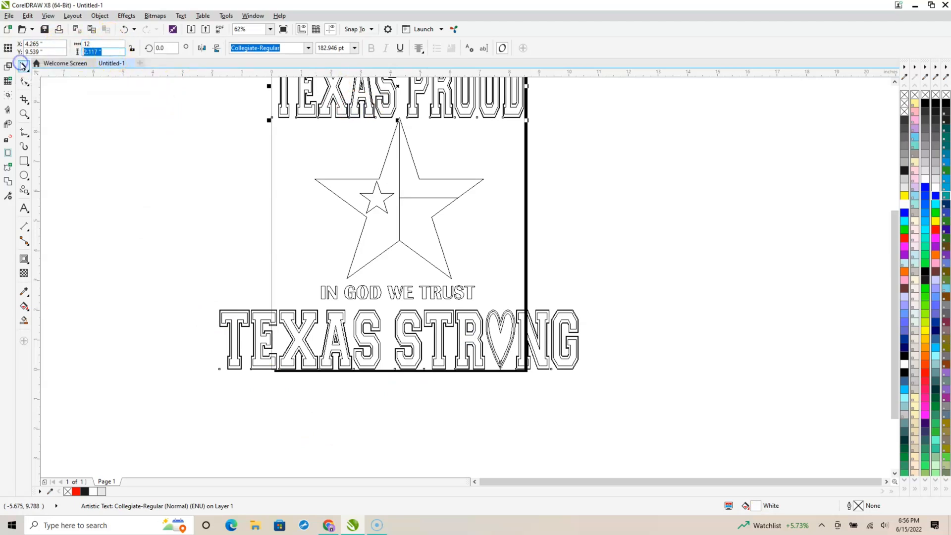
pyautogui.write('2')
pyautogui.press('Return')
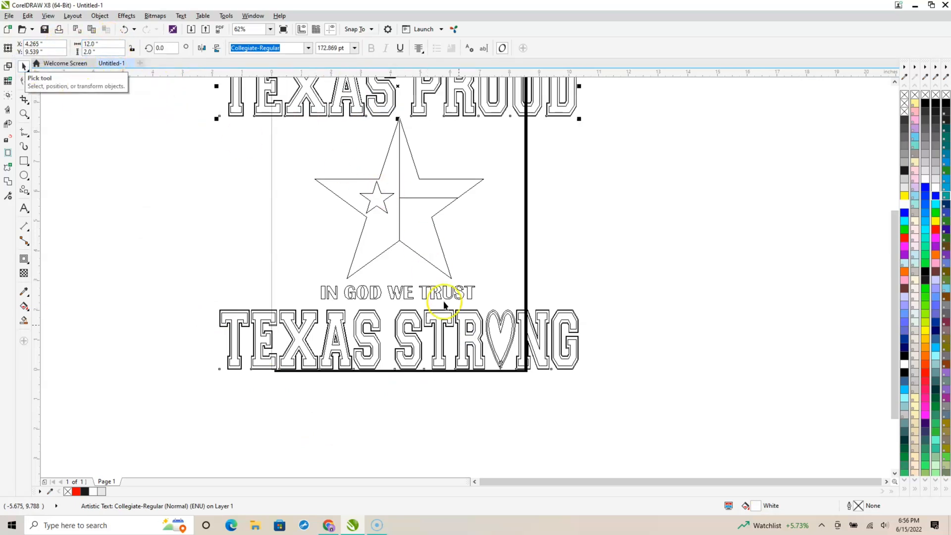
pyautogui.scroll(-1, 551, 422)
pyautogui.scroll(1, 539, 340)
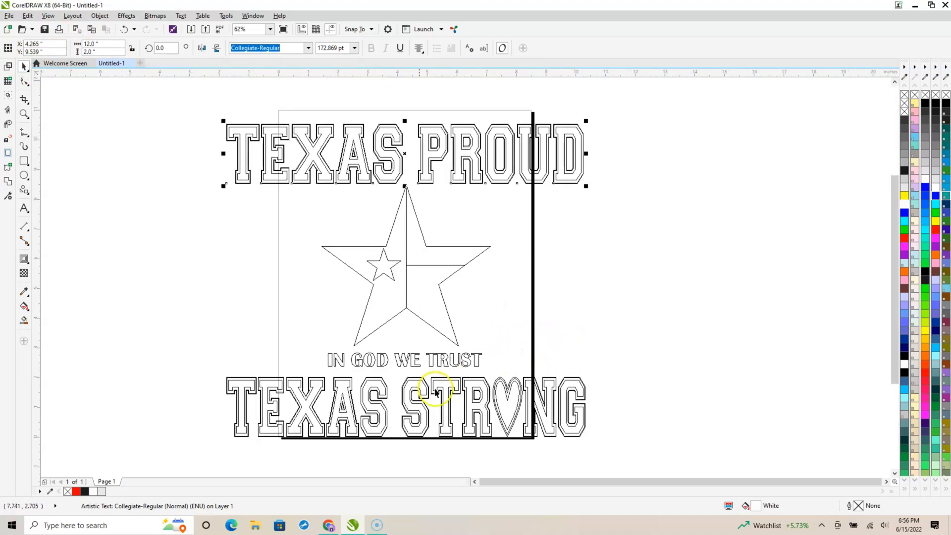
# Try to stretch the IN GOD WE TRUST text to about 1.008 inches high and shift it below the star, and undo both changes
pyautogui.click(408, 360)
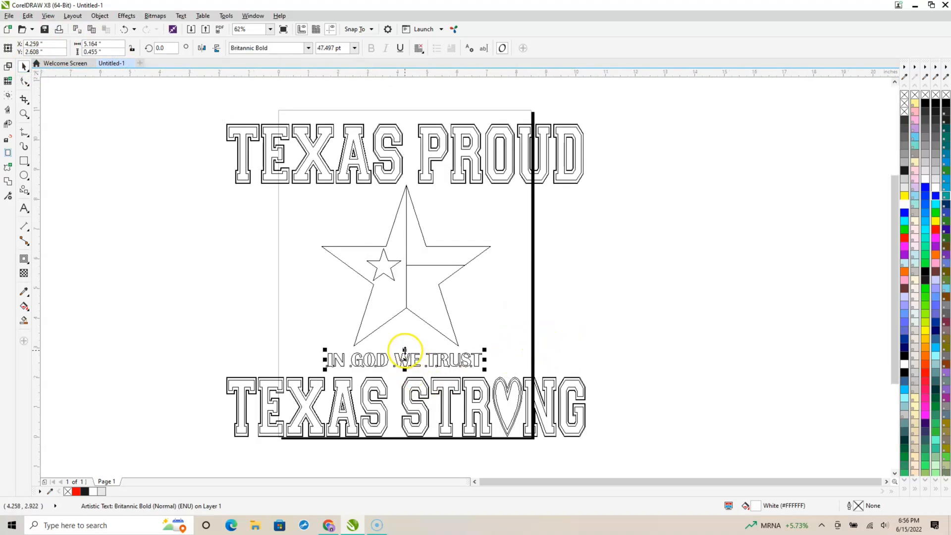
pyautogui.moveTo(405, 349); pyautogui.dragTo(399, 333)
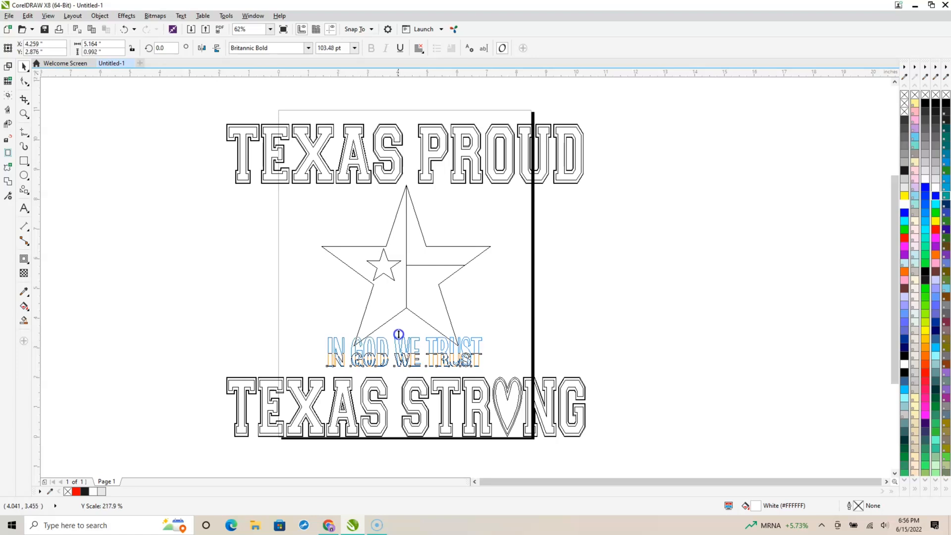
pyautogui.moveTo(399, 334); pyautogui.dragTo(399, 334)
pyautogui.click(602, 334)
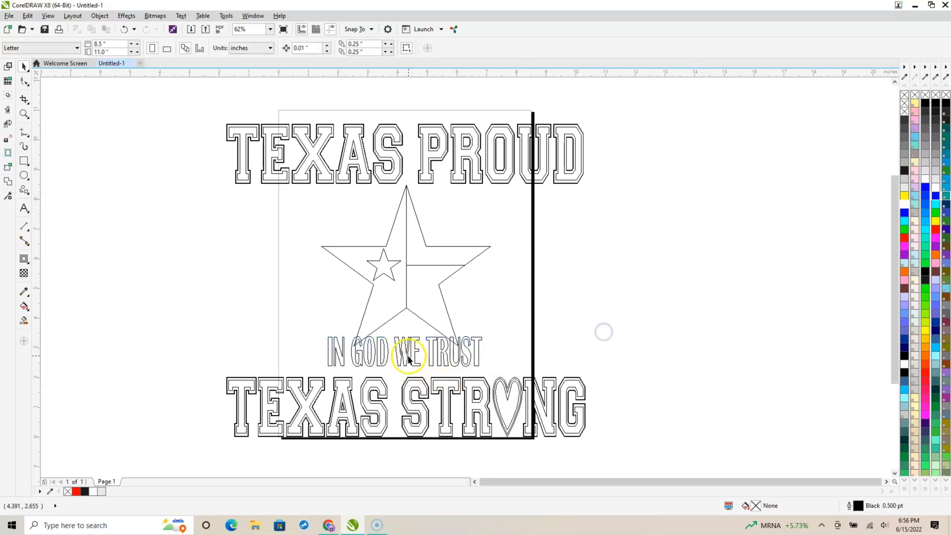
pyautogui.click(408, 353)
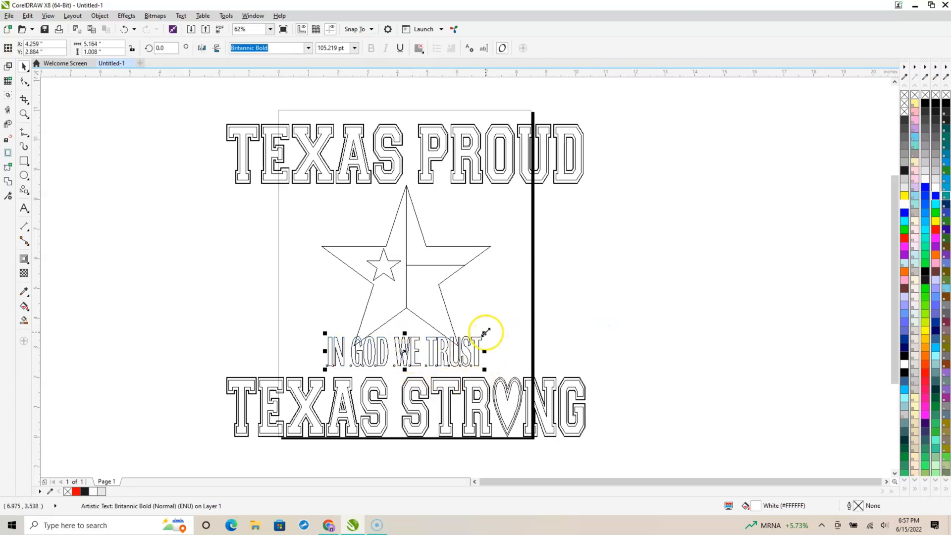
pyautogui.moveTo(414, 349); pyautogui.dragTo(413, 358)
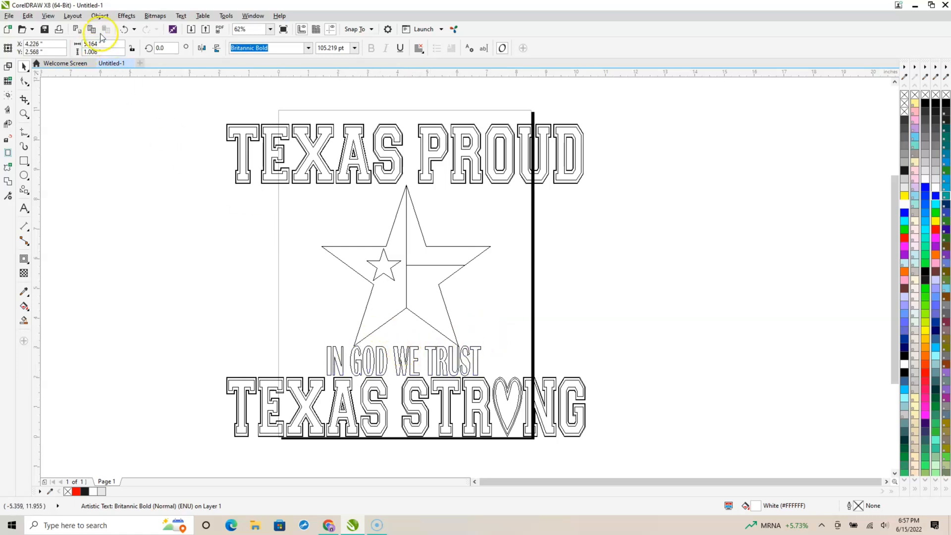
pyautogui.click(124, 30)
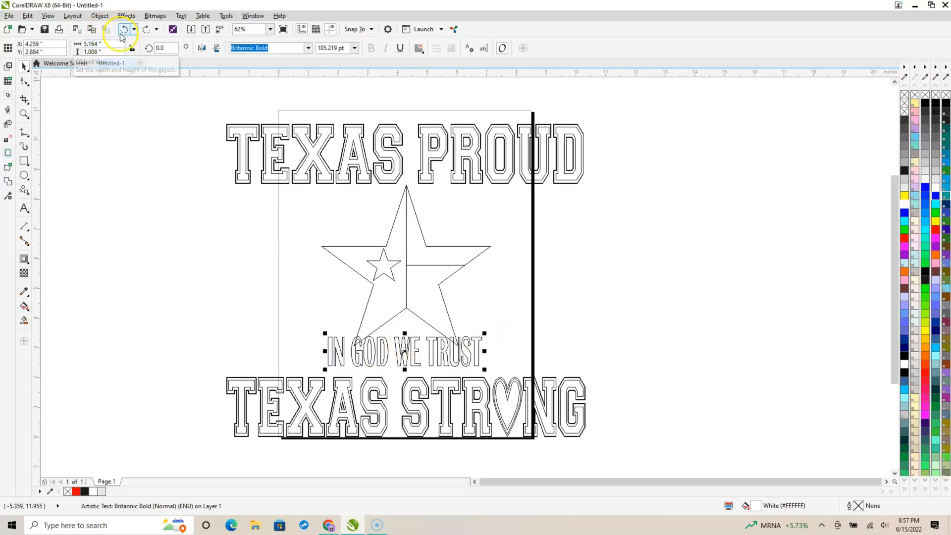
pyautogui.click(124, 29)
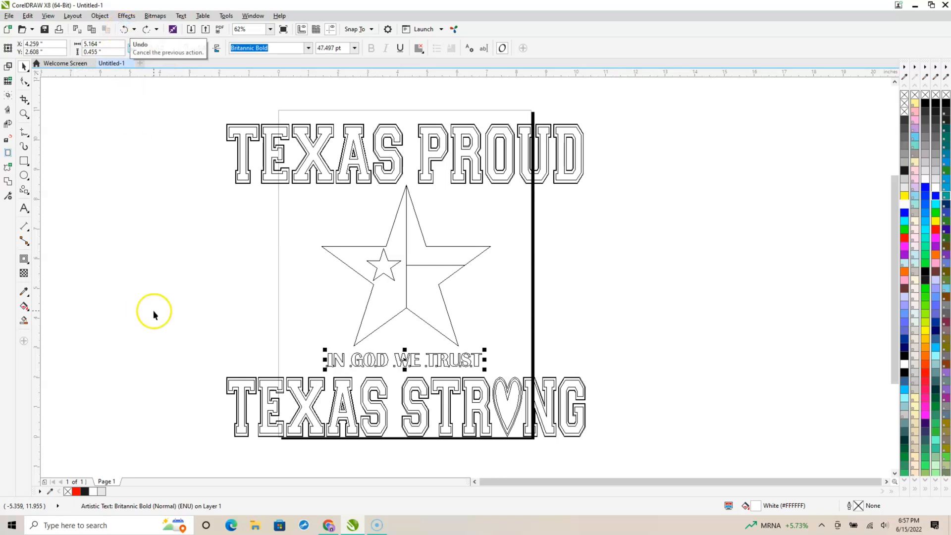
pyautogui.click(186, 310)
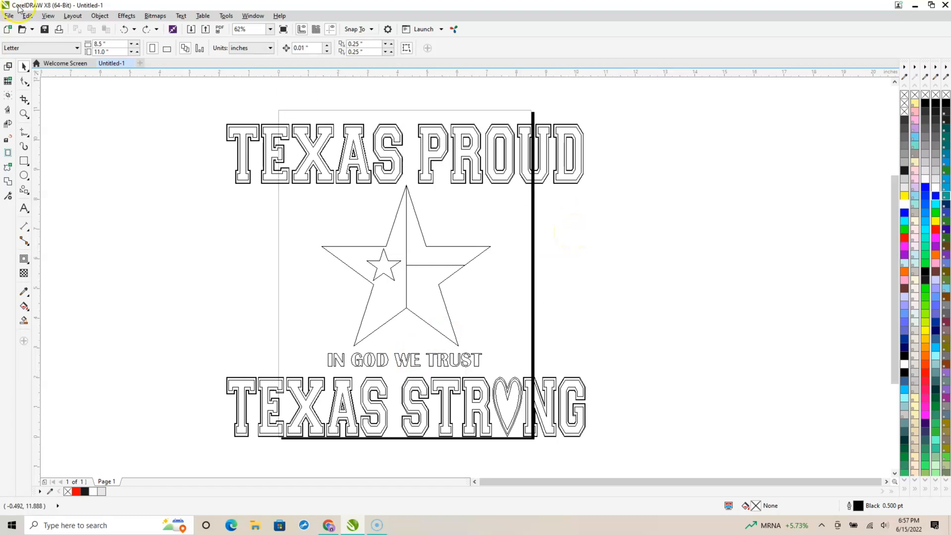
# Switch the display from wireframe to Enhanced view
pyautogui.click(73, 16)
pyautogui.moveTo(48, 16)
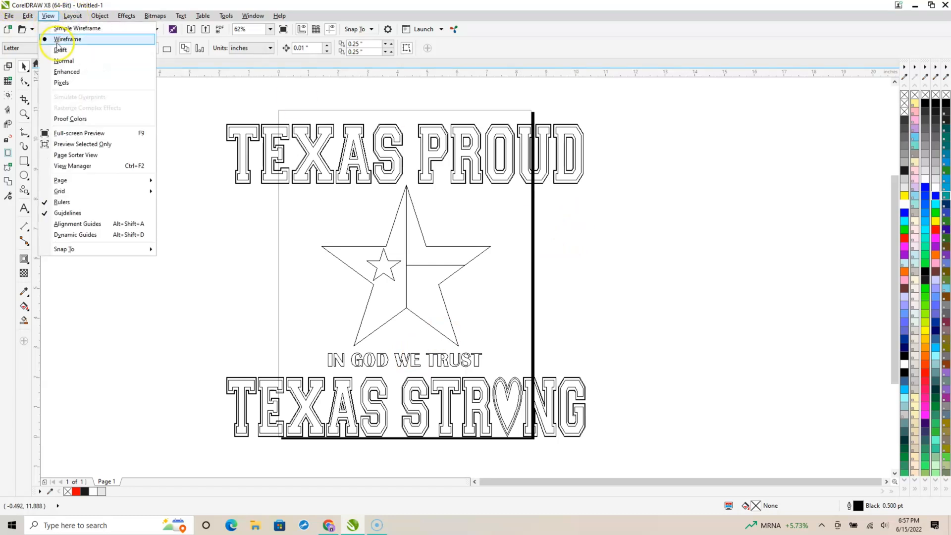
pyautogui.click(67, 72)
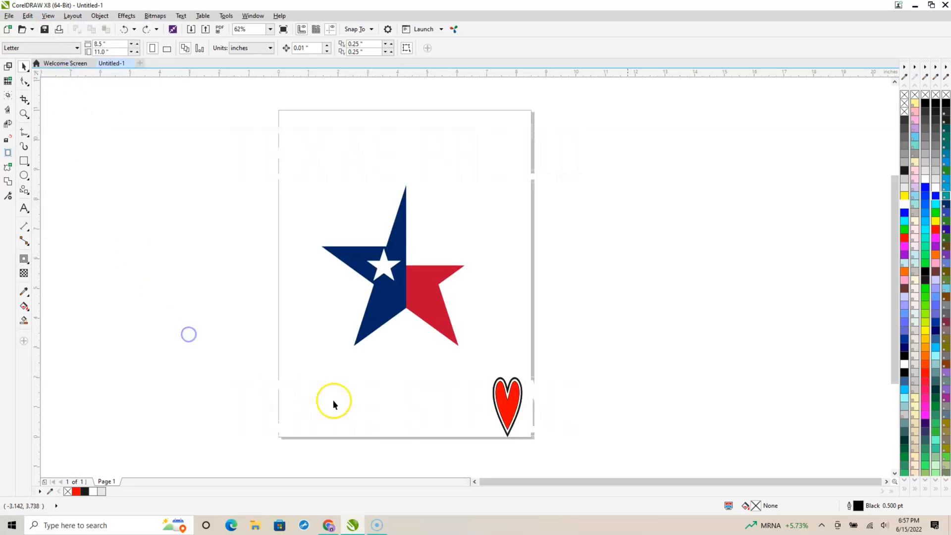
# Group the TEXAS PROUD heading, flag star, IN GOD WE TRUST line and TEXAS STRONG lettering into one object
pyautogui.click(539, 399)
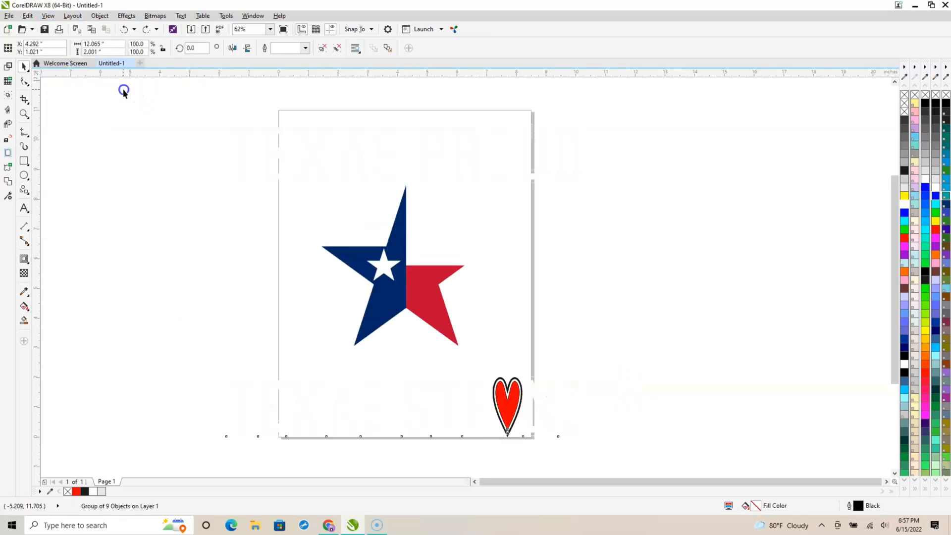
pyautogui.moveTo(124, 92); pyautogui.dragTo(735, 458)
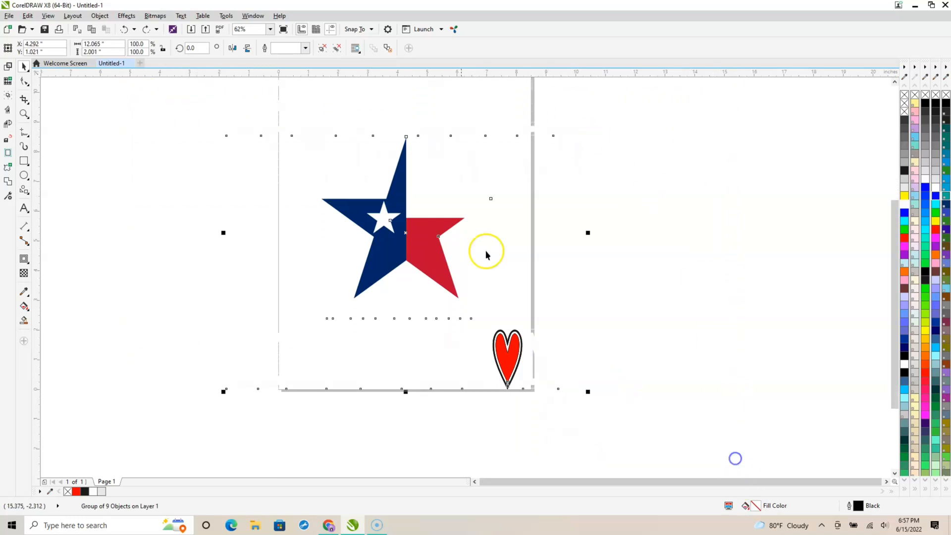
pyautogui.click(99, 15)
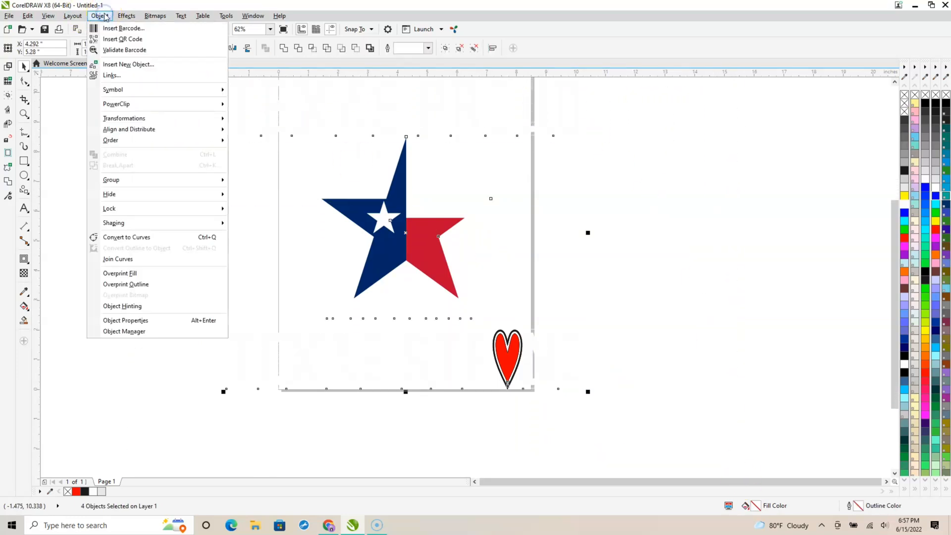
pyautogui.moveTo(221, 181)
pyautogui.click(263, 181)
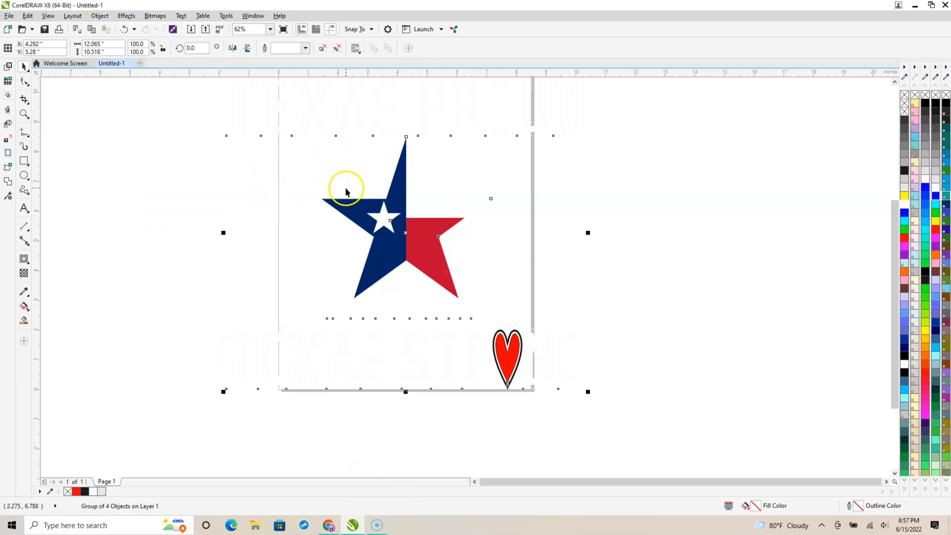
# Draw a rectangle about 8.767 by 11.167 inches covering the page and fill it with 80% Black
pyautogui.scroll(-1, 346, 192)
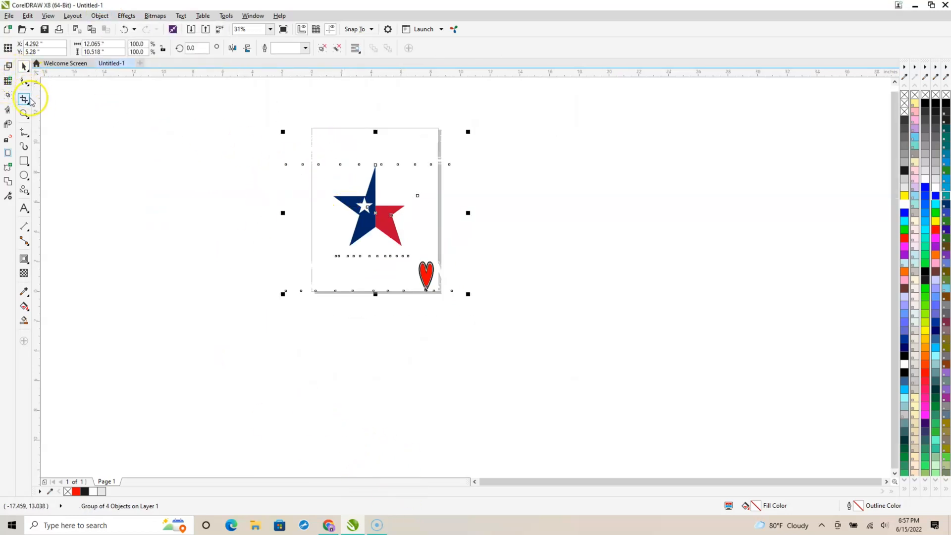
pyautogui.click(27, 166)
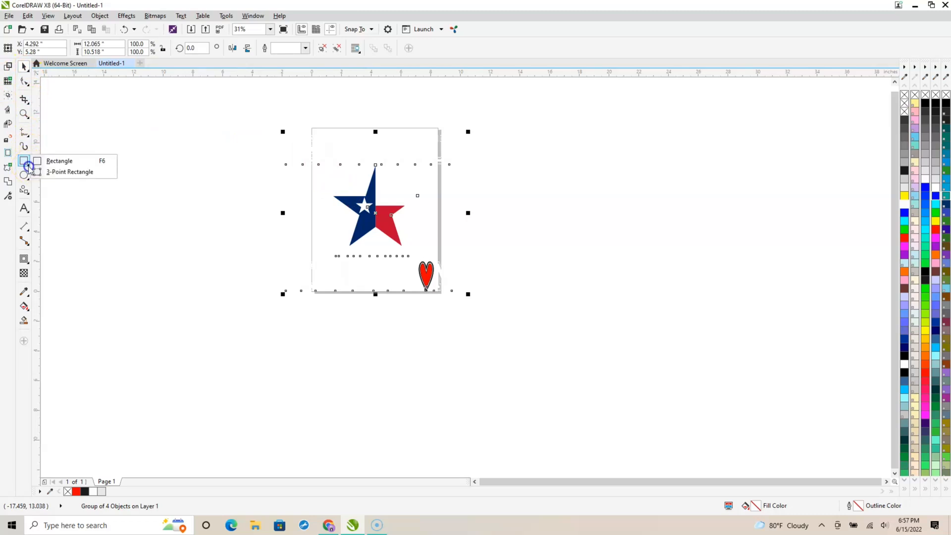
pyautogui.click(57, 161)
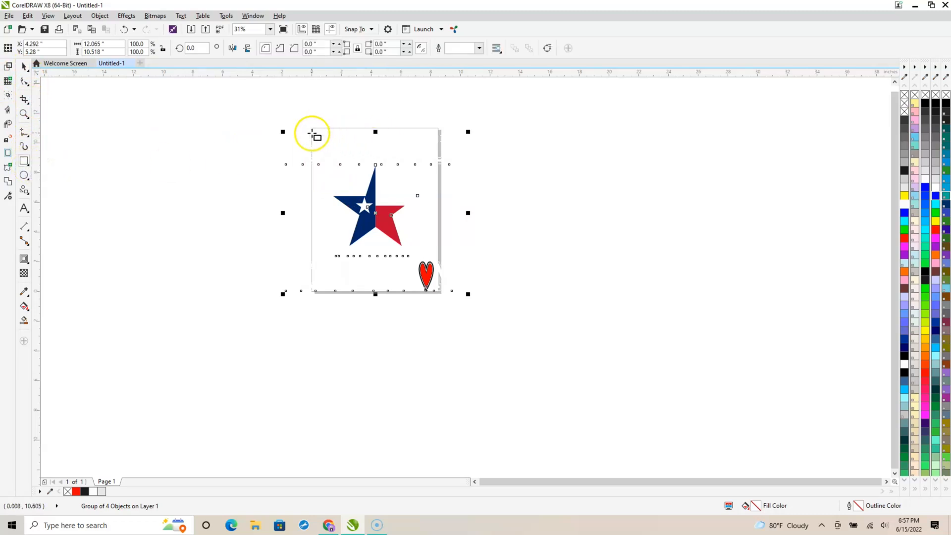
pyautogui.moveTo(311, 129); pyautogui.dragTo(442, 294)
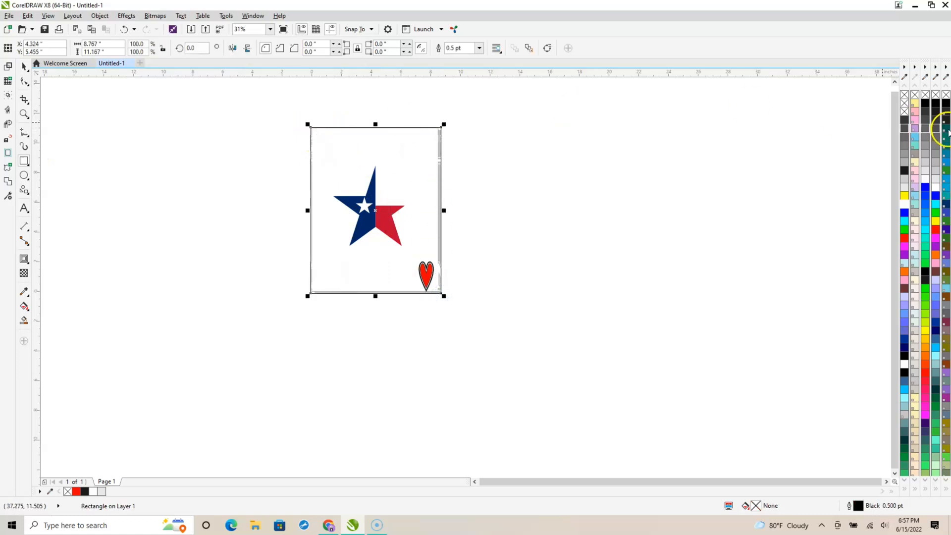
pyautogui.click(903, 119)
pyautogui.moveTo(721, 252); pyautogui.dragTo(765, 280)
pyautogui.click(414, 208)
pyautogui.press('Delete')
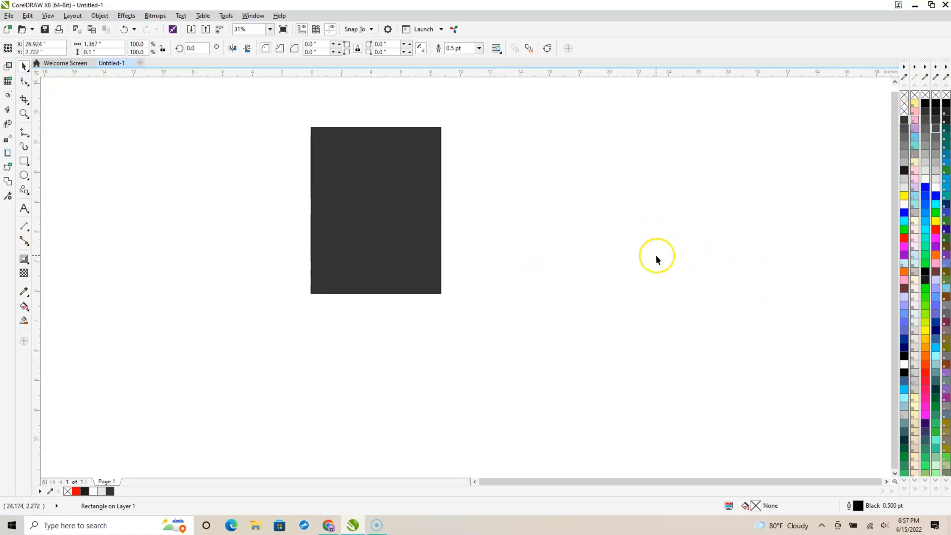
# Send the dark rectangle to the back of the page, behind the grouped artwork
pyautogui.click(334, 167)
pyautogui.rightClick(335, 162)
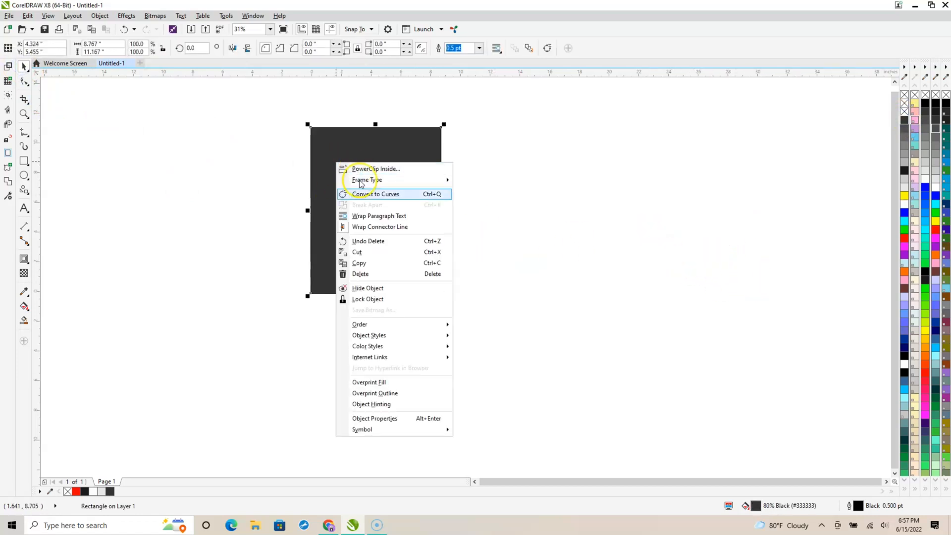
pyautogui.moveTo(375, 325)
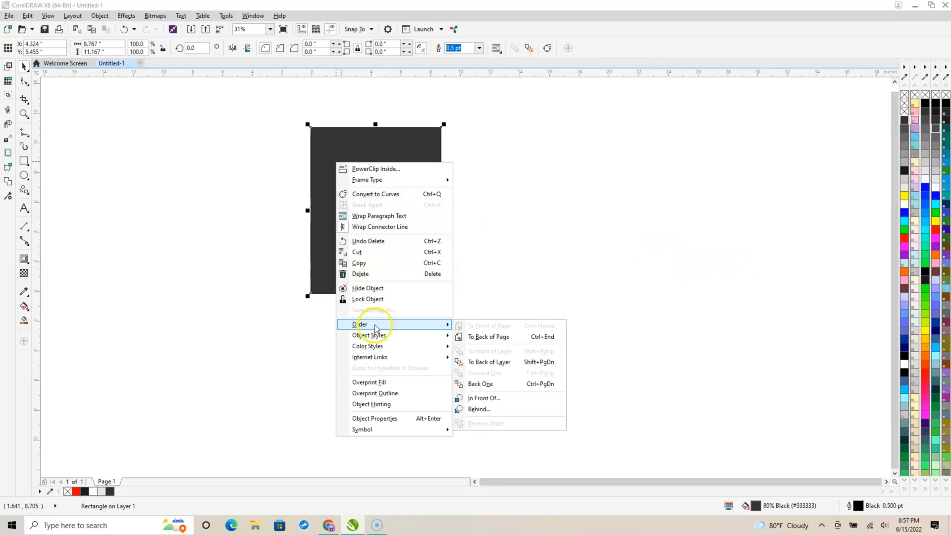
pyautogui.click(402, 152)
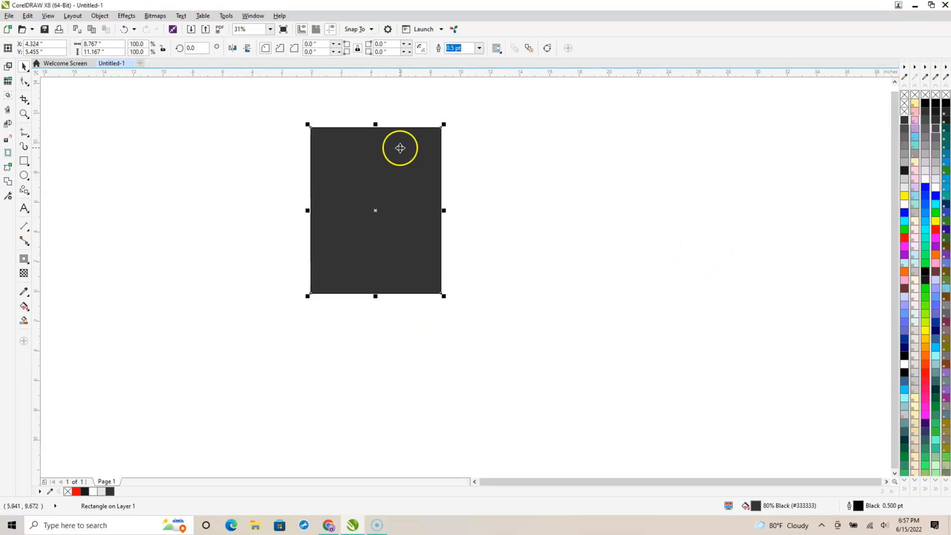
pyautogui.rightClick(401, 148)
pyautogui.moveTo(451, 316)
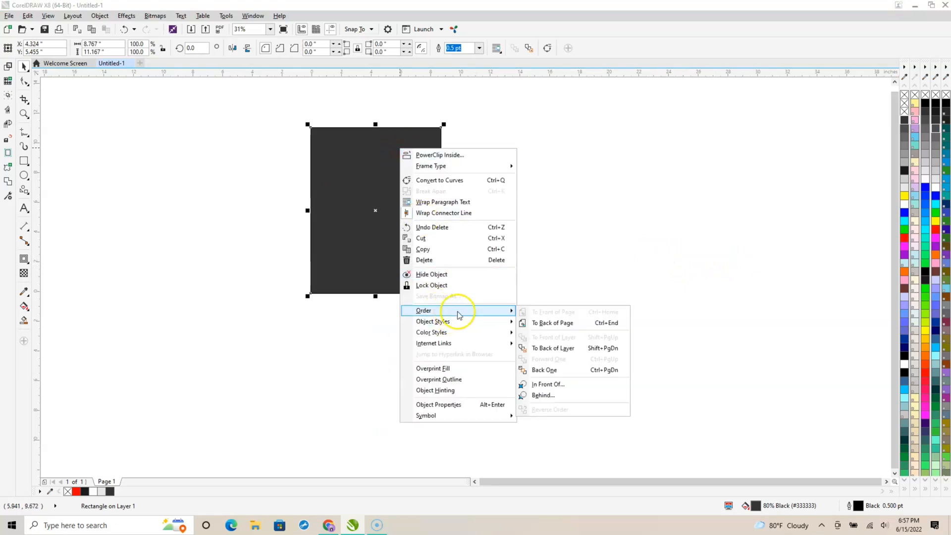
pyautogui.click(548, 322)
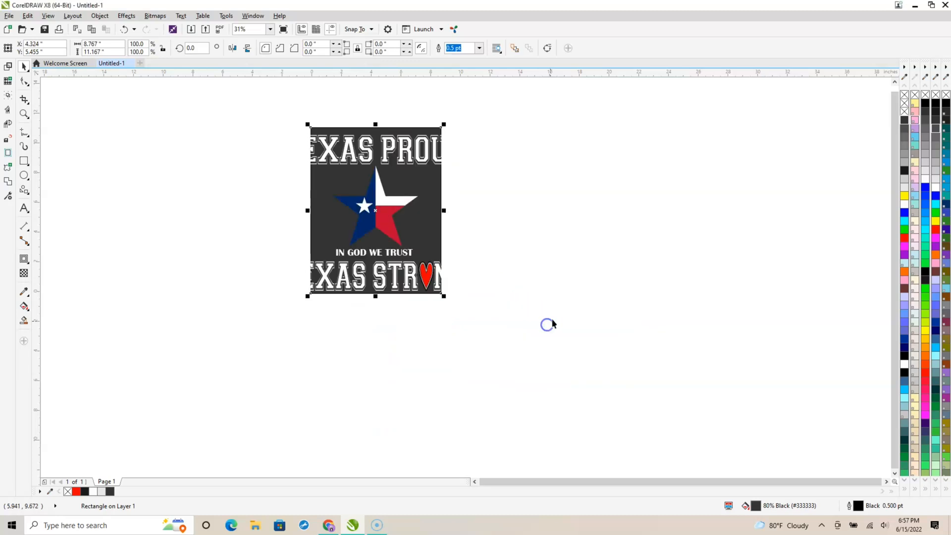
# Try to shrink the artwork and background rectangle together to about 8.211 by 7.6 inches, and undo the resize
pyautogui.click(408, 181)
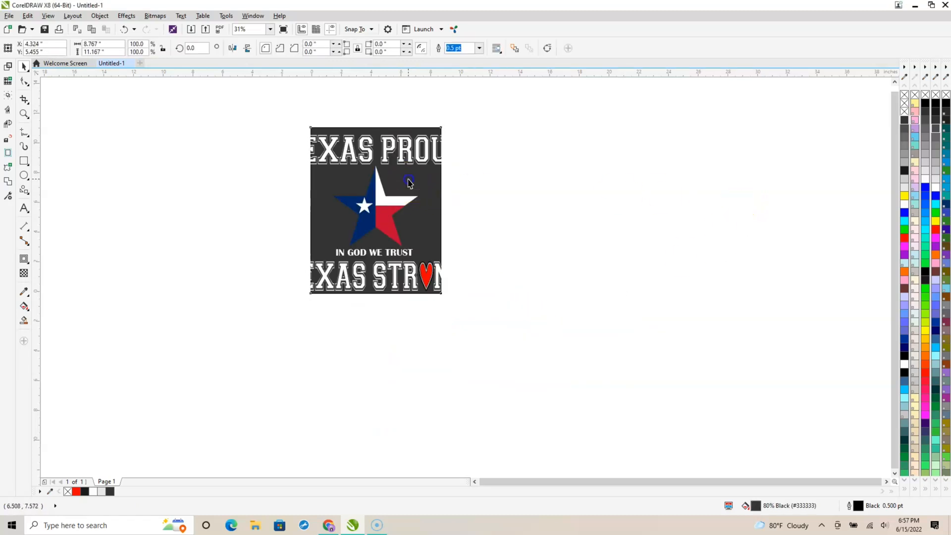
pyautogui.click(197, 85)
pyautogui.moveTo(203, 100); pyautogui.dragTo(572, 373)
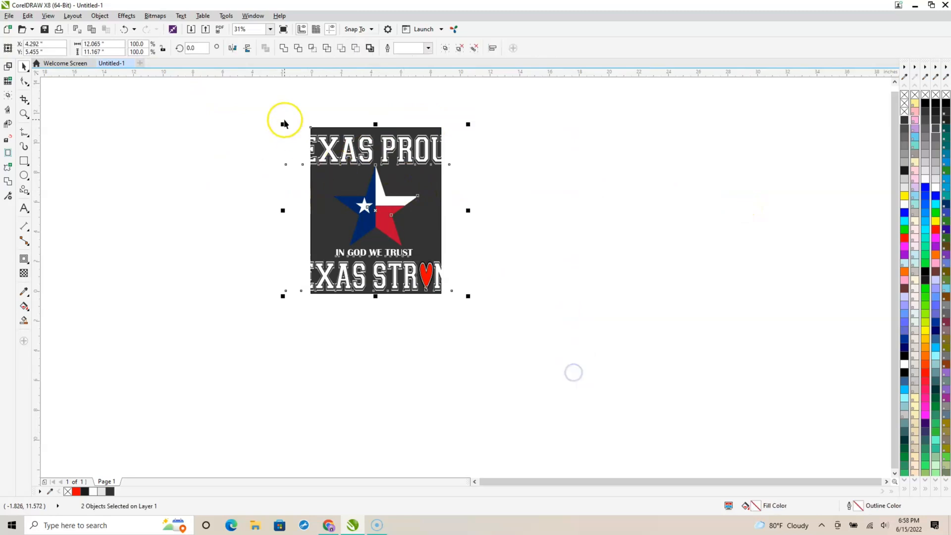
pyautogui.moveTo(280, 126); pyautogui.dragTo(336, 175)
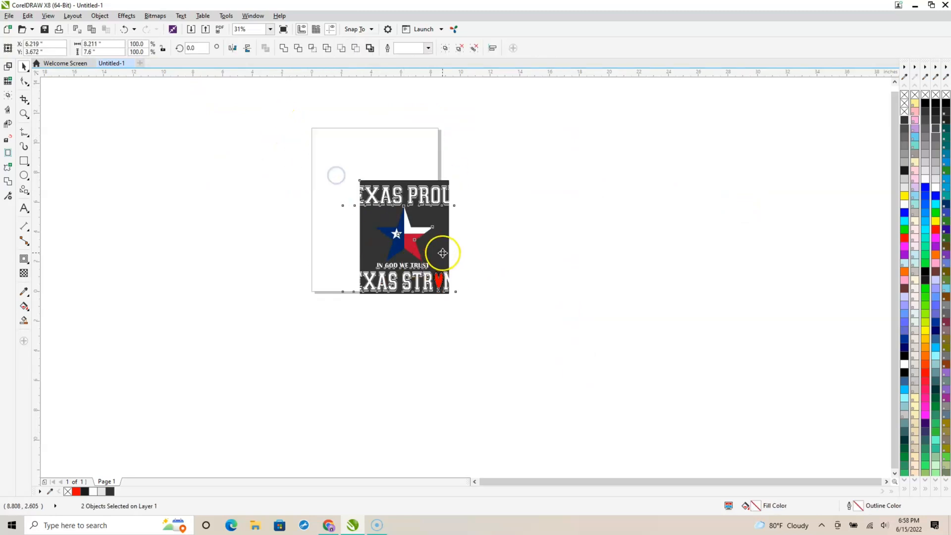
pyautogui.click(123, 29)
pyautogui.click(388, 341)
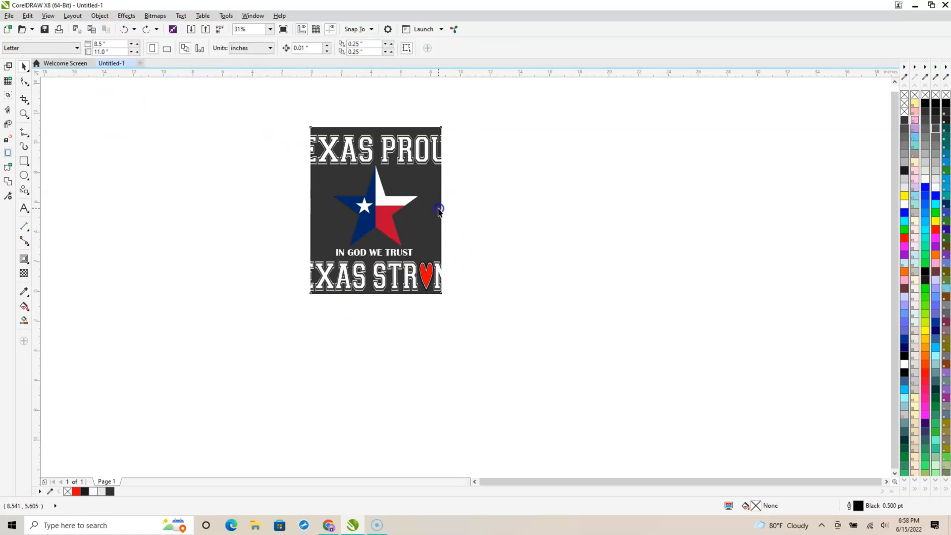
# Move the dark rectangle and the grouped artwork apart, and place both back on the page with the artwork over the rectangle
pyautogui.click(437, 208)
pyautogui.moveTo(717, 203); pyautogui.dragTo(716, 203)
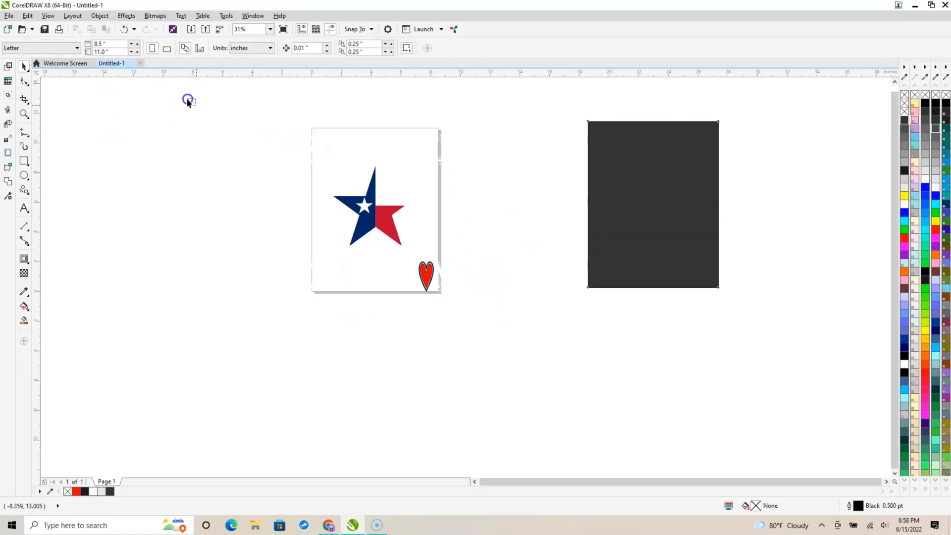
pyautogui.moveTo(187, 99); pyautogui.dragTo(518, 358)
pyautogui.moveTo(377, 210); pyautogui.dragTo(400, 389)
pyautogui.moveTo(698, 200); pyautogui.dragTo(422, 206)
pyautogui.moveTo(398, 383); pyautogui.dragTo(366, 227)
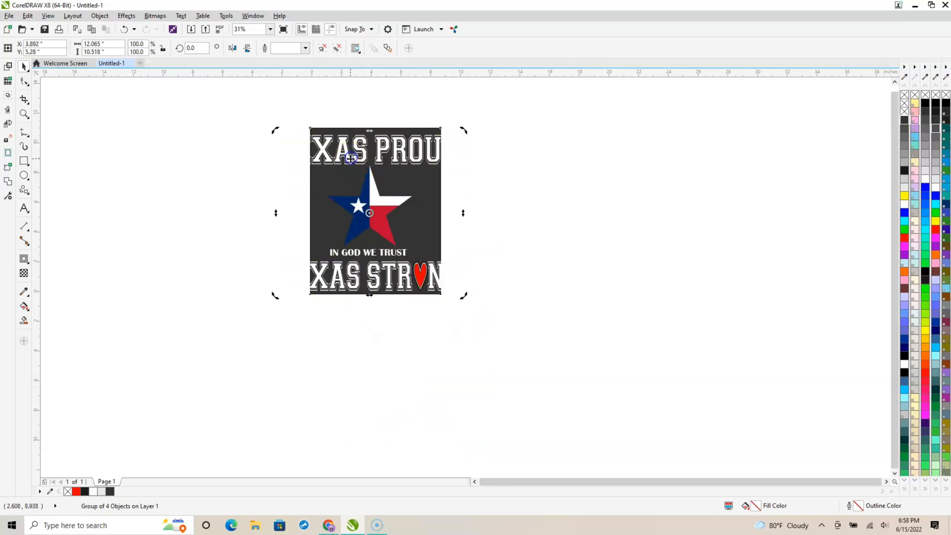
# Scale the grouped artwork down to about 8.65 by 7.541 inches and position it within the dark rectangle's width, slightly above its middle
pyautogui.moveTo(277, 132); pyautogui.dragTo(327, 165)
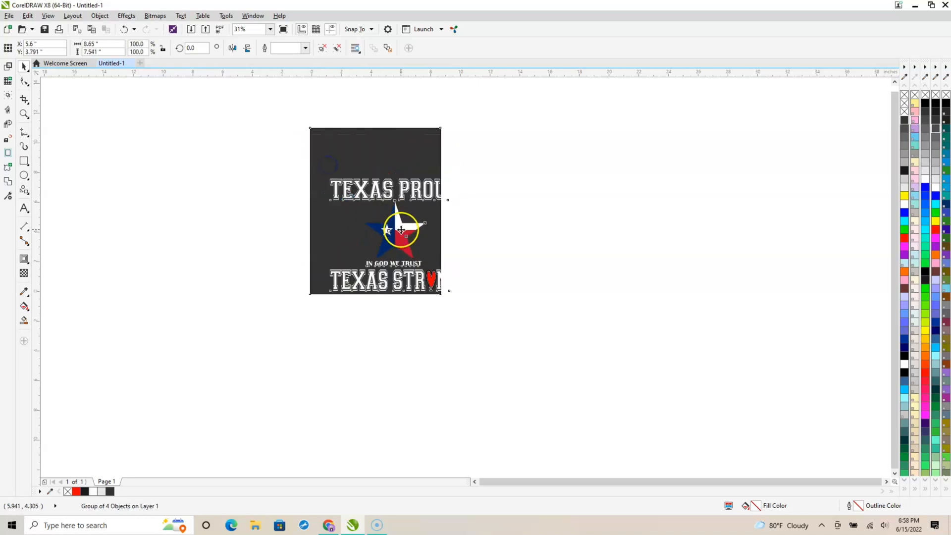
pyautogui.moveTo(400, 232); pyautogui.dragTo(382, 196)
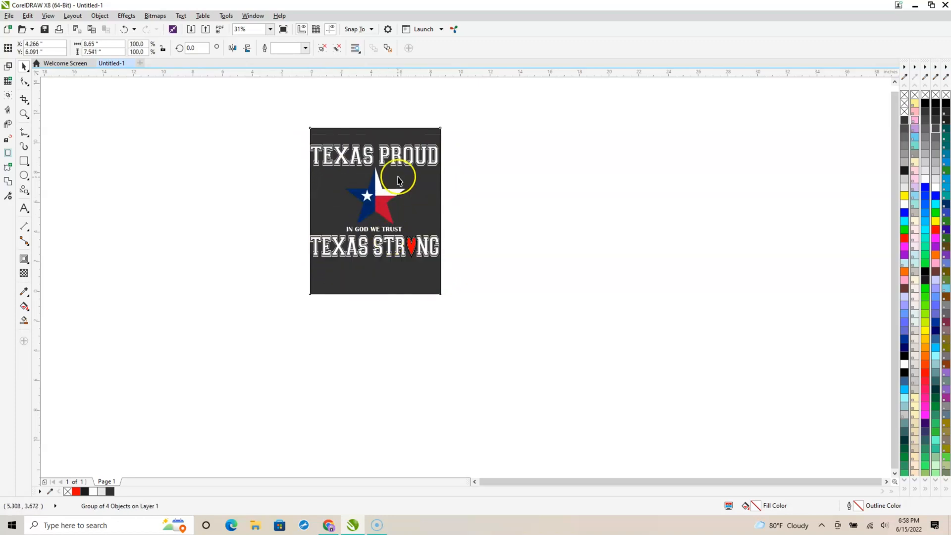
pyautogui.scroll(2, 365, 153)
pyautogui.scroll(2, 366, 152)
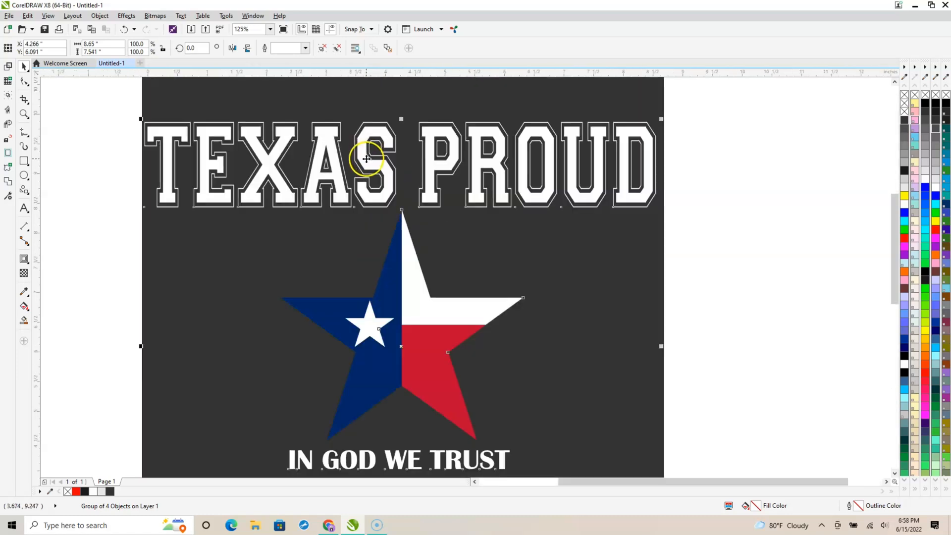
pyautogui.scroll(-2, 366, 158)
pyautogui.click(601, 229)
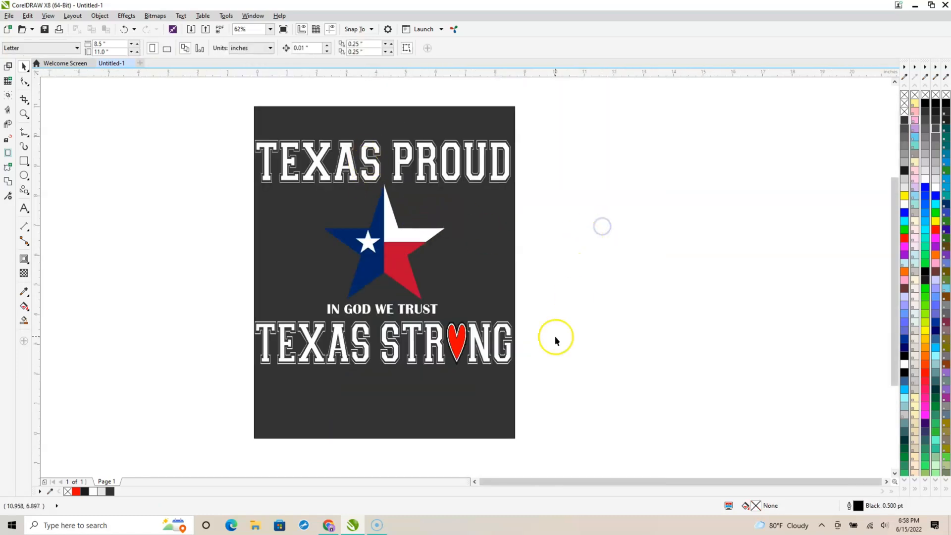
# Ungroup the scaled artwork so that the parts of the heart in STRONG can be selected individually
pyautogui.scroll(4, 470, 342)
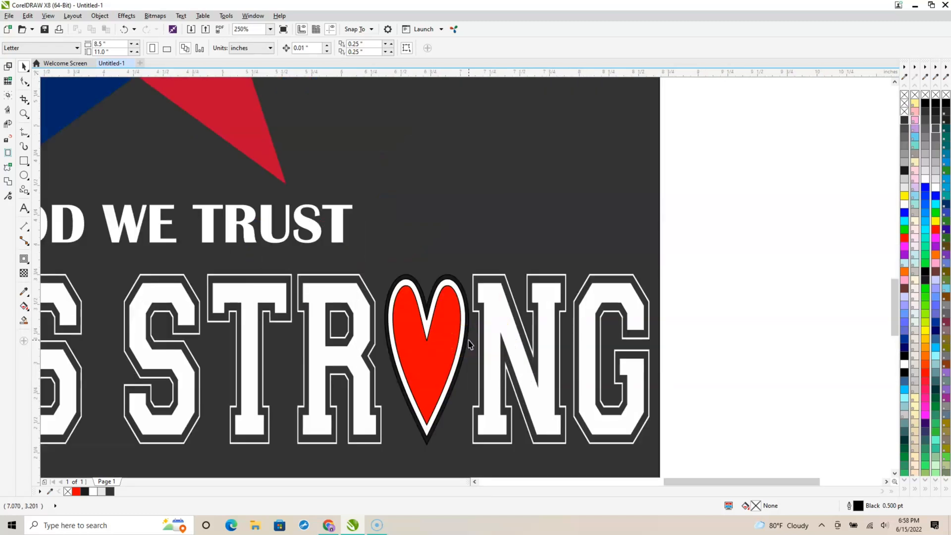
pyautogui.click(443, 276)
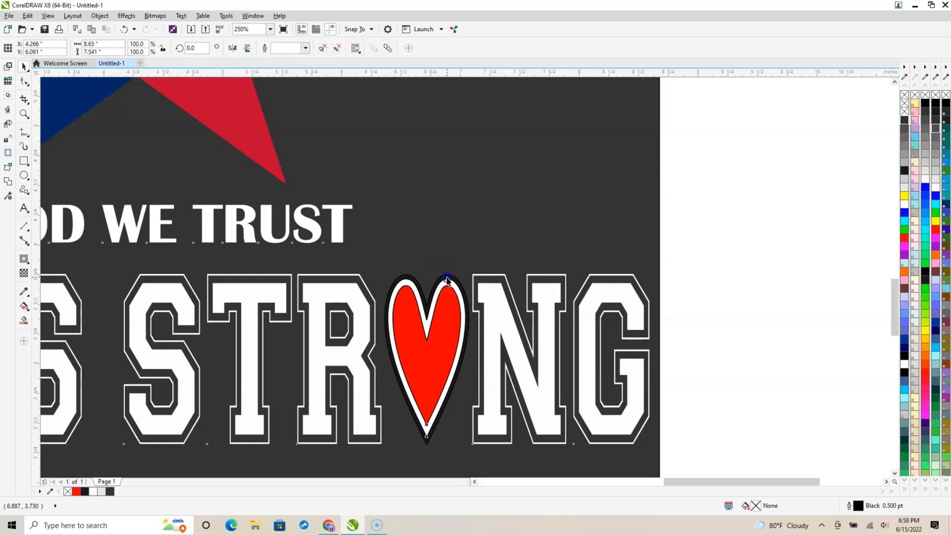
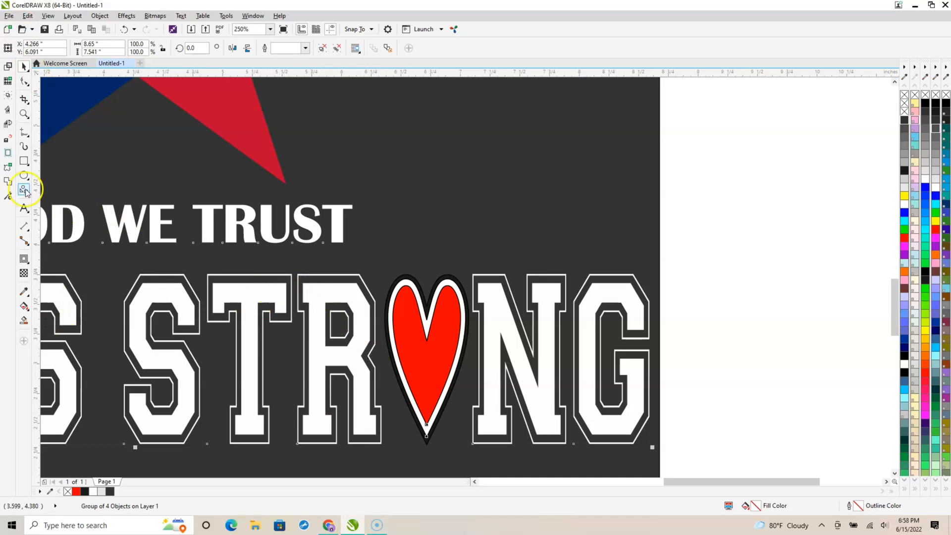
pyautogui.scroll(5, 632, 248)
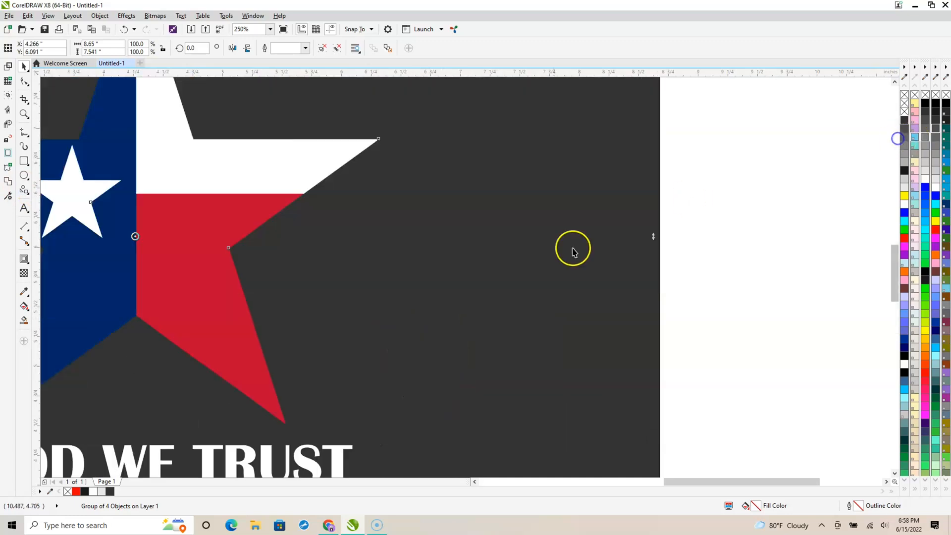
pyautogui.scroll(-4, 613, 219)
pyautogui.scroll(2, 613, 312)
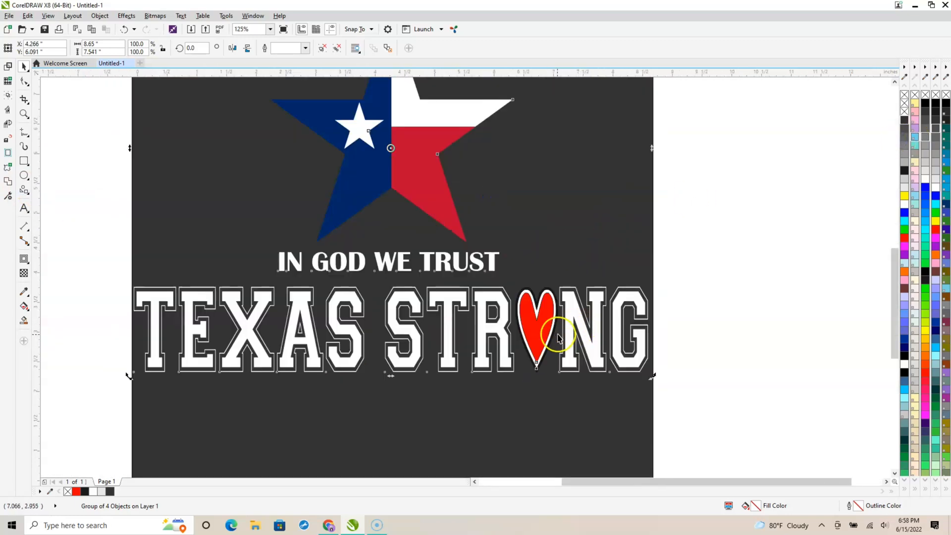
pyautogui.click(100, 16)
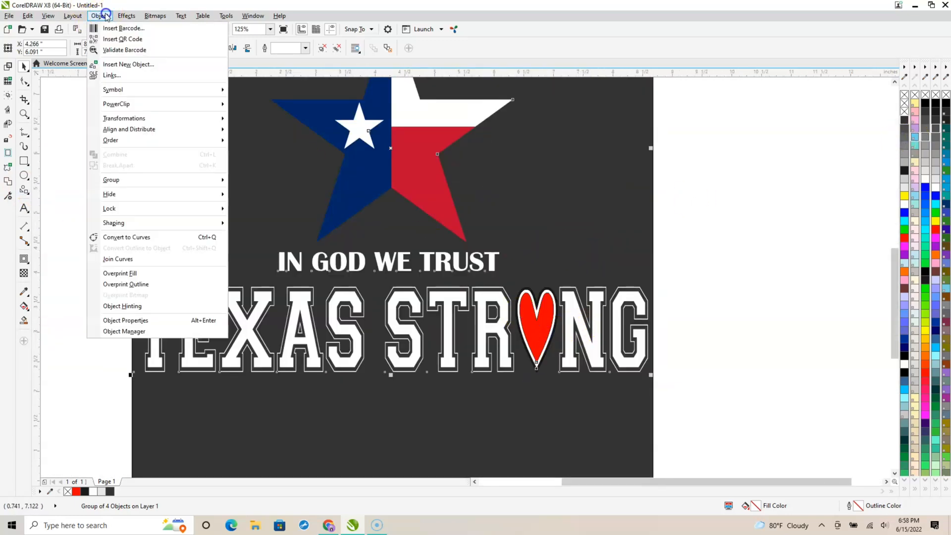
pyautogui.click(204, 179)
pyautogui.click(253, 187)
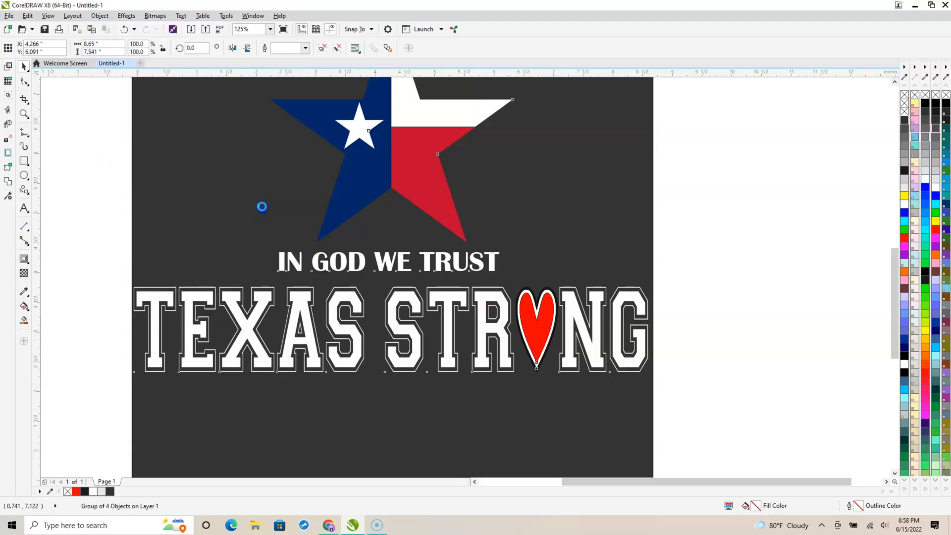
pyautogui.click(785, 291)
# Fill the outermost heart shape in the TEXAS STRONG lettering with 10% Black
pyautogui.click(540, 327)
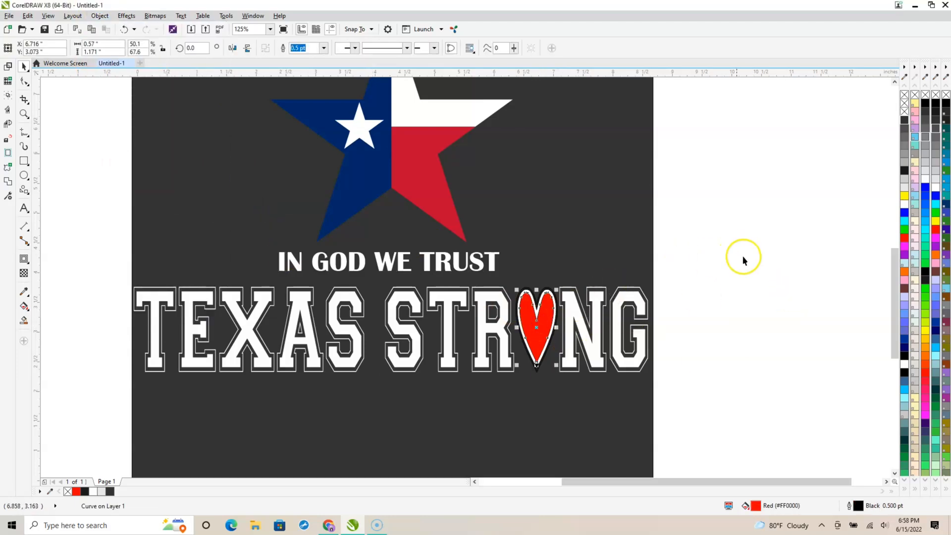
pyautogui.scroll(4, 612, 311)
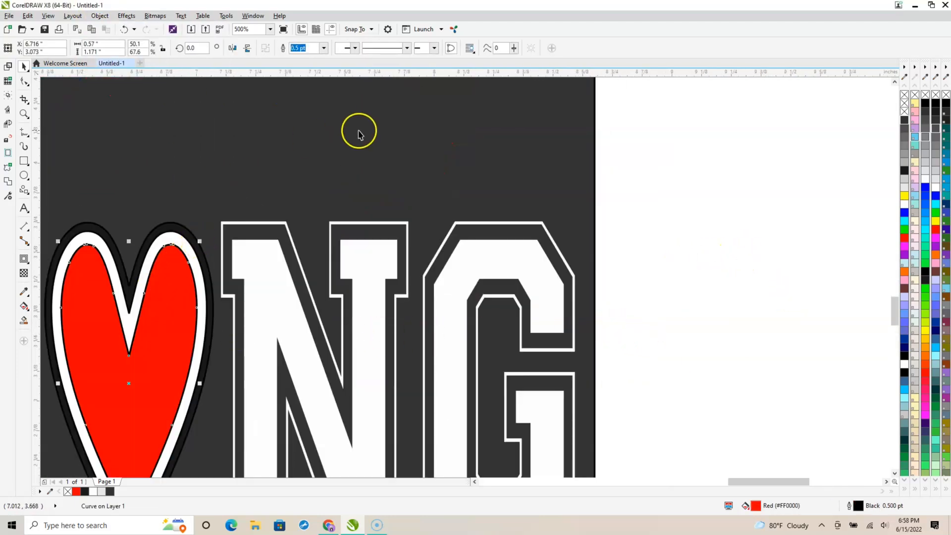
pyautogui.click(747, 138)
pyautogui.click(197, 245)
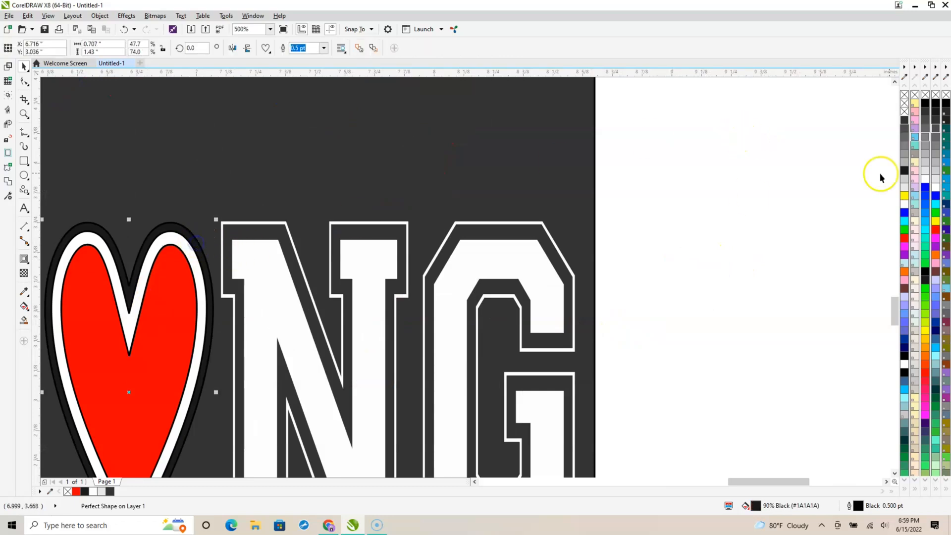
pyautogui.click(904, 190)
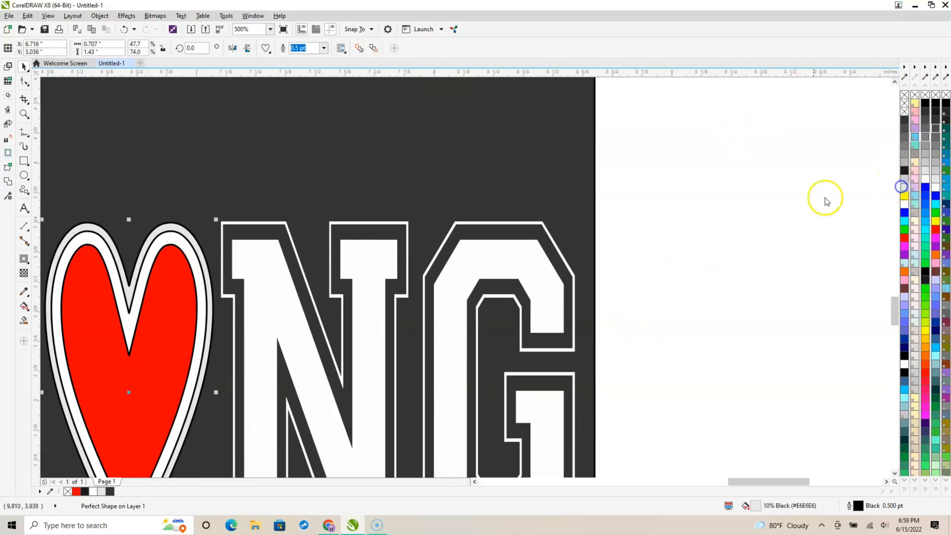
# Fill the white heart between the red heart and the light grey outer heart in STRONG with black
pyautogui.click(196, 266)
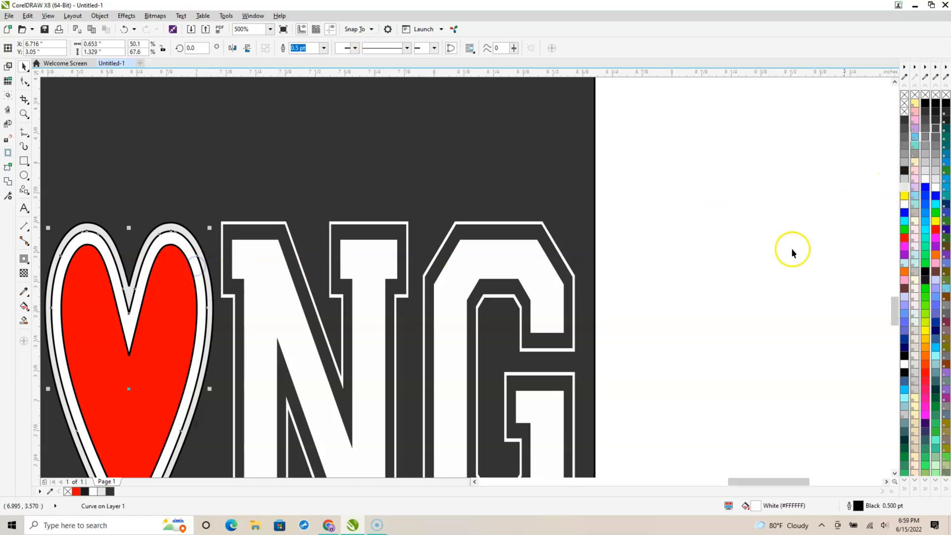
pyautogui.click(904, 170)
pyautogui.press('Escape')
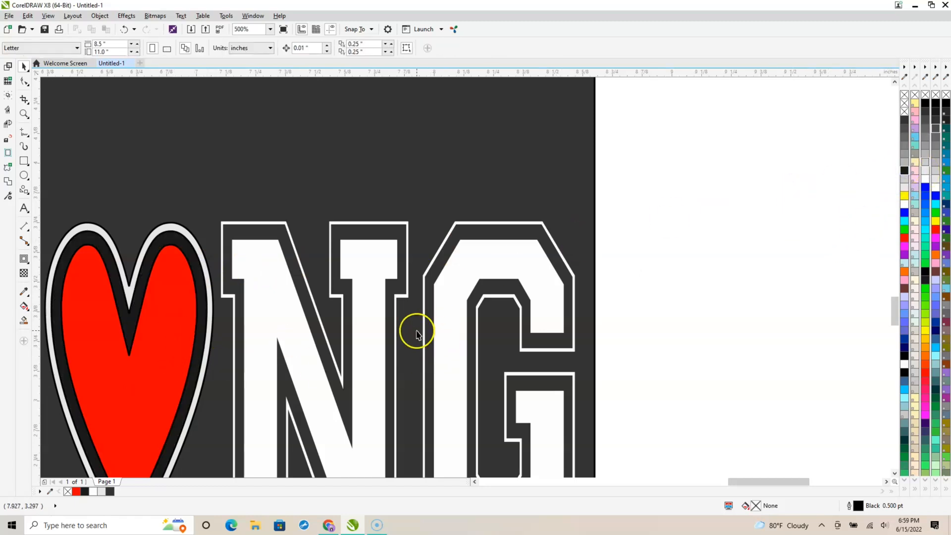
pyautogui.scroll(-1, 416, 334)
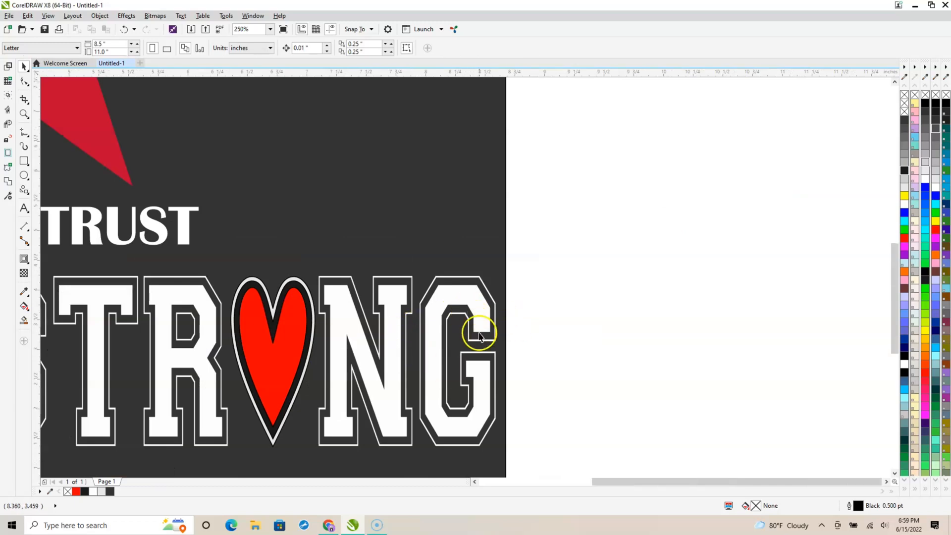
pyautogui.scroll(-2, 479, 337)
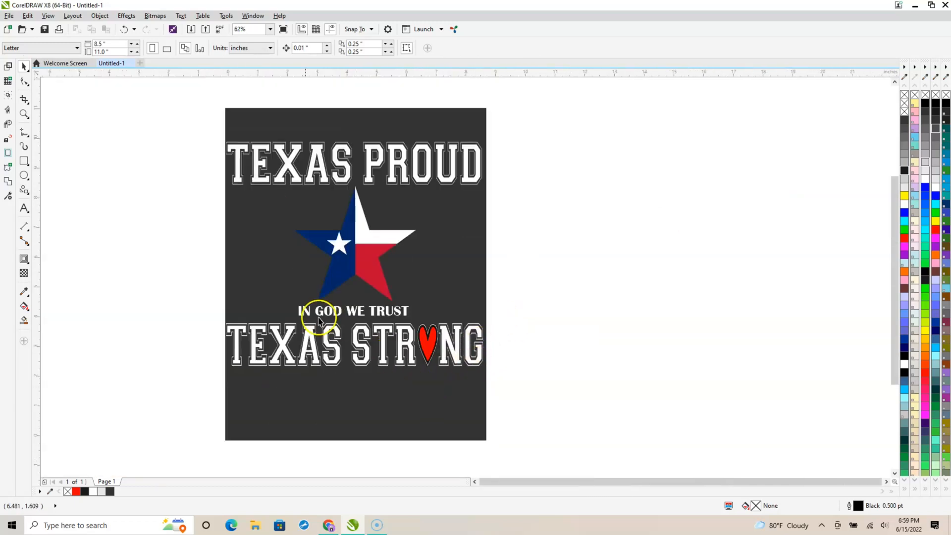
# Nudge the TEXAS PROUD lettering slightly to the right, to an X position of 4.307 inches
pyautogui.click(259, 429)
pyautogui.click(371, 171)
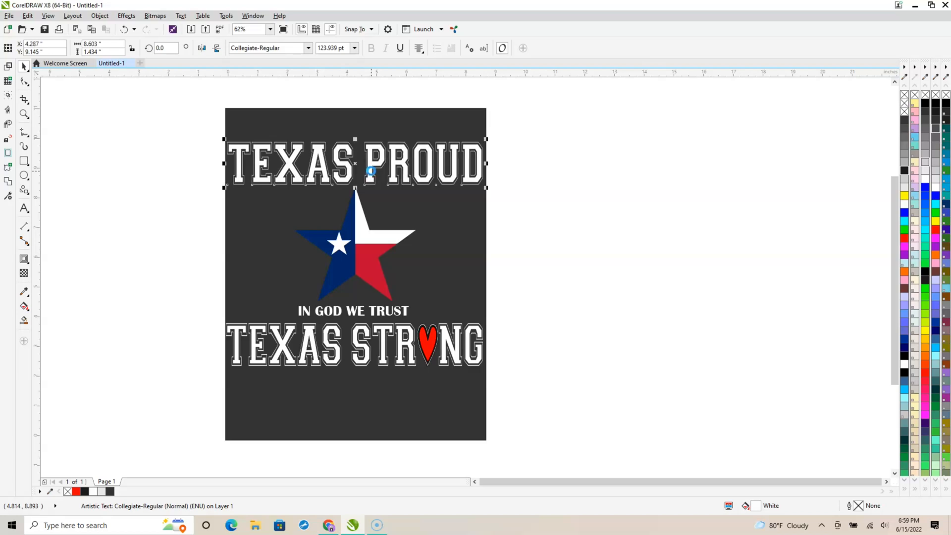
pyautogui.press('Right')
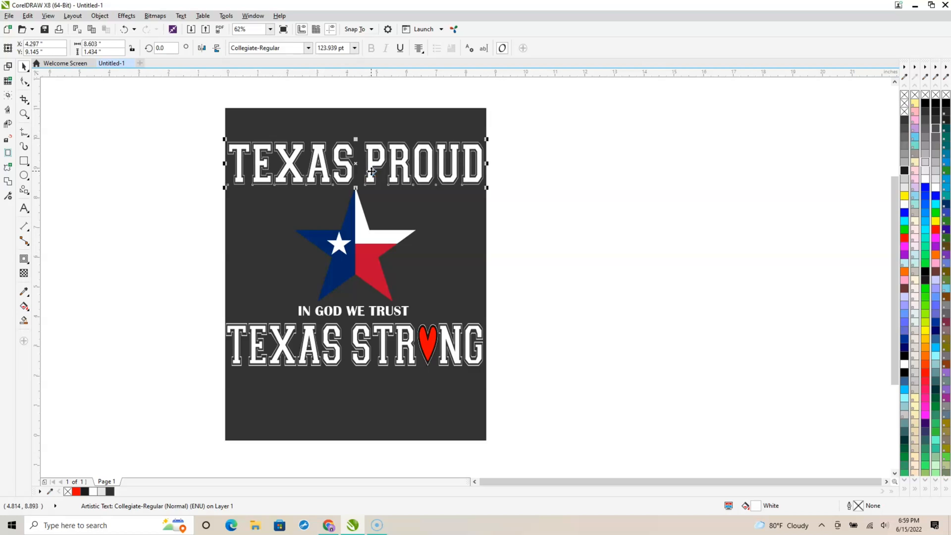
pyautogui.press('Right')
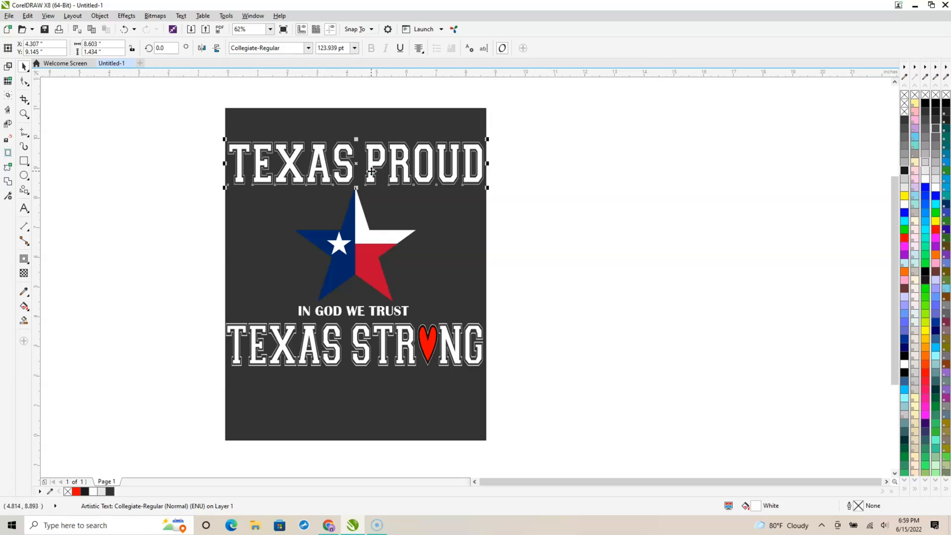
pyautogui.press('Right')
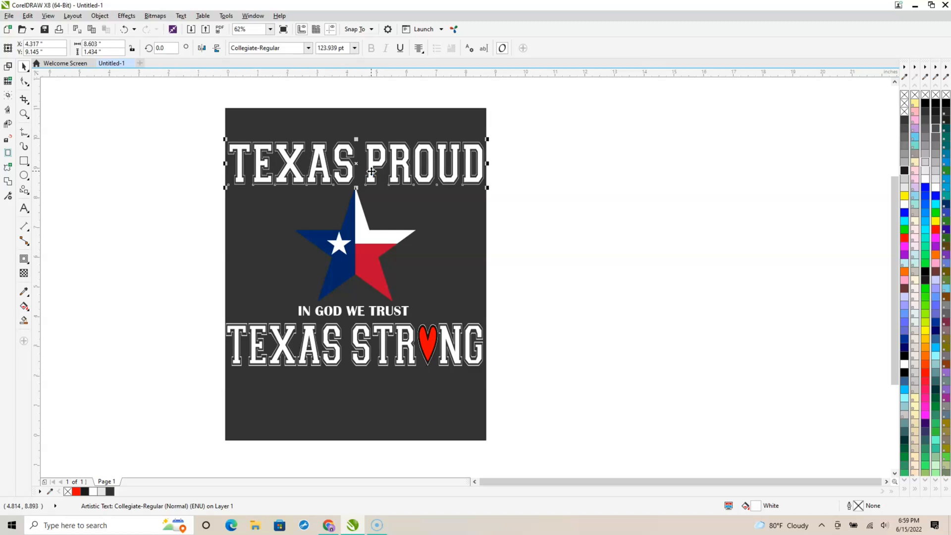
pyautogui.press('Left')
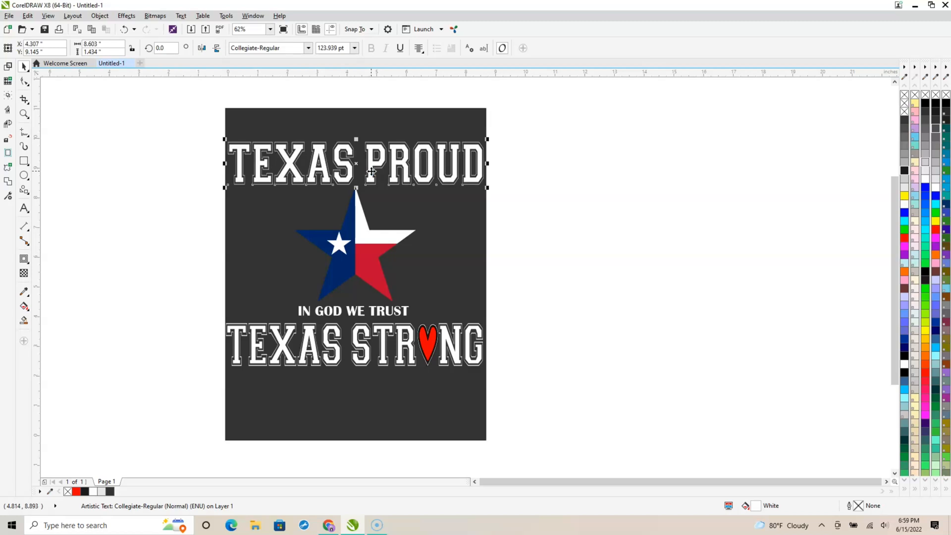
pyautogui.click(647, 162)
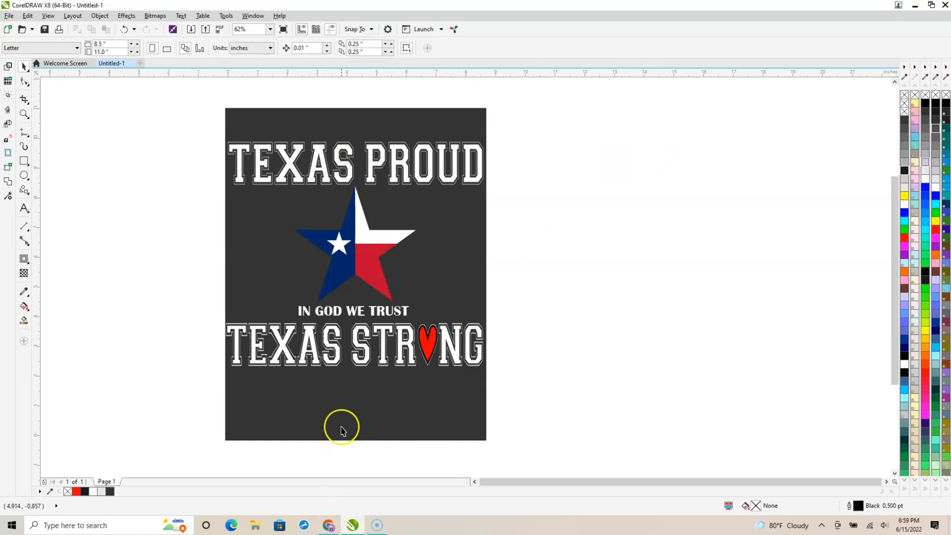
# Undo the accidental shift of the S in STRONG, and group all nine objects of the TEXAS STRONG line
pyautogui.click(361, 364)
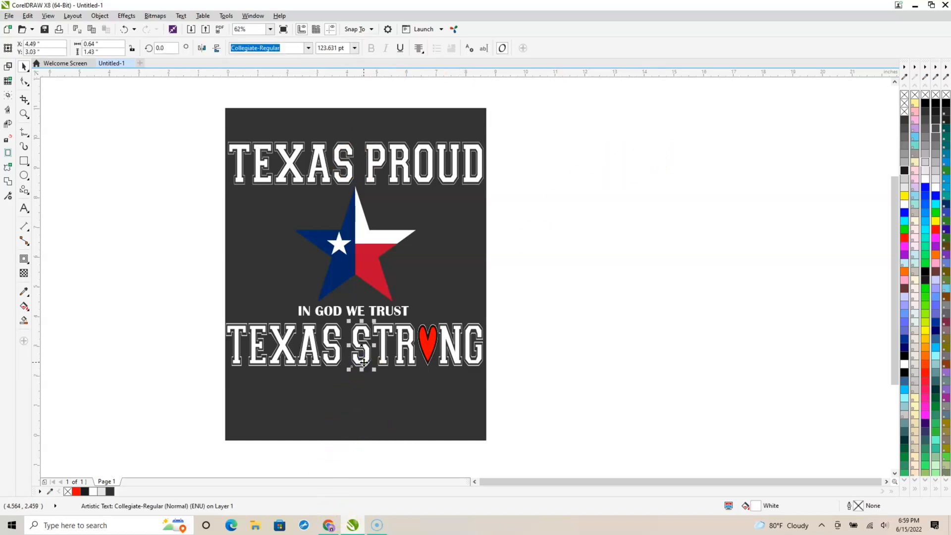
pyautogui.click(123, 29)
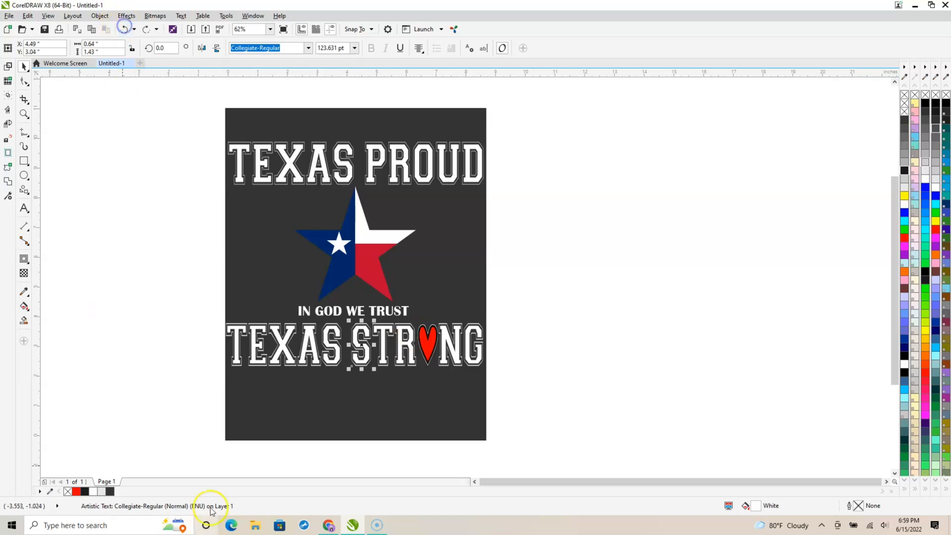
pyautogui.click(236, 419)
pyautogui.moveTo(171, 435); pyautogui.dragTo(554, 317)
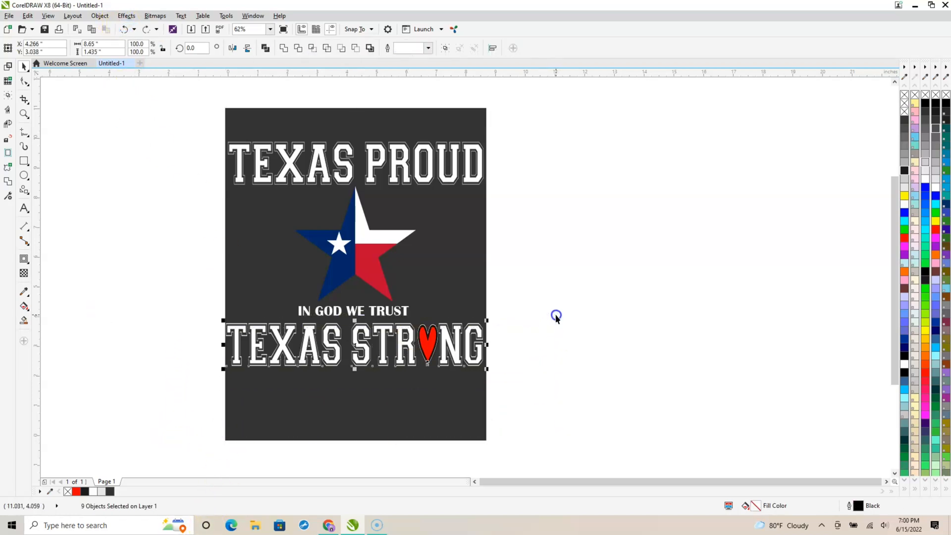
pyautogui.click(100, 15)
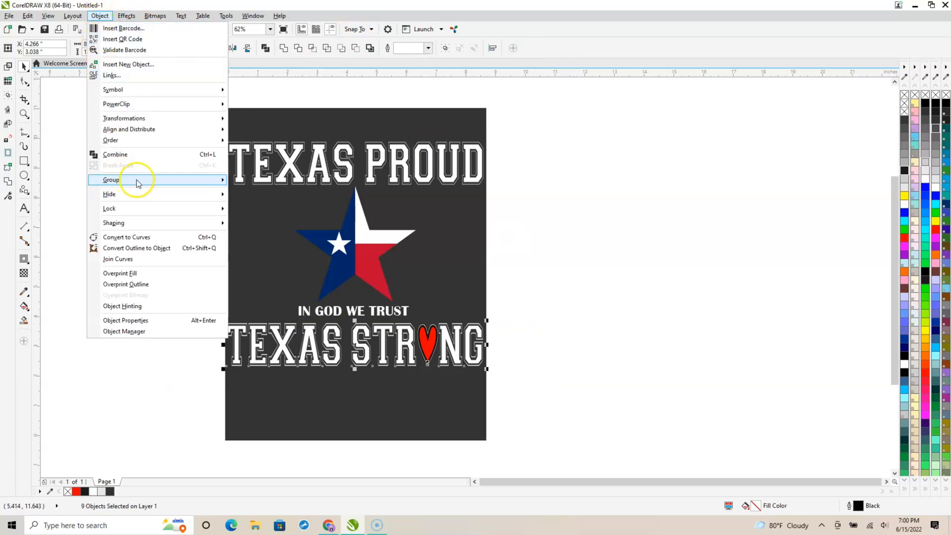
pyautogui.click(253, 182)
# Nudge the TEXAS STRONG group right by 0.02 inches, to X 4.286 inches, and check both ends against the dark rectangle's edges
pyautogui.scroll(2, 451, 367)
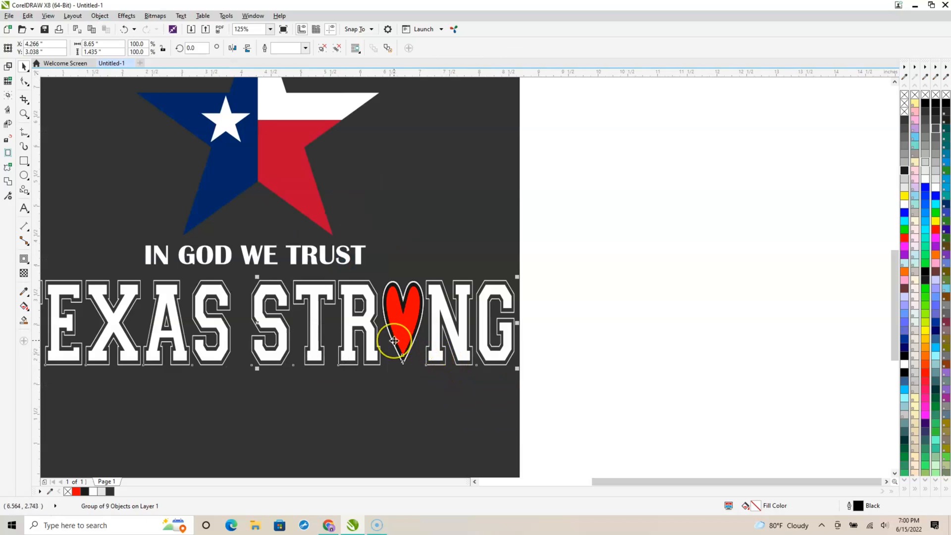
pyautogui.press('Right')
pyautogui.press('Right')
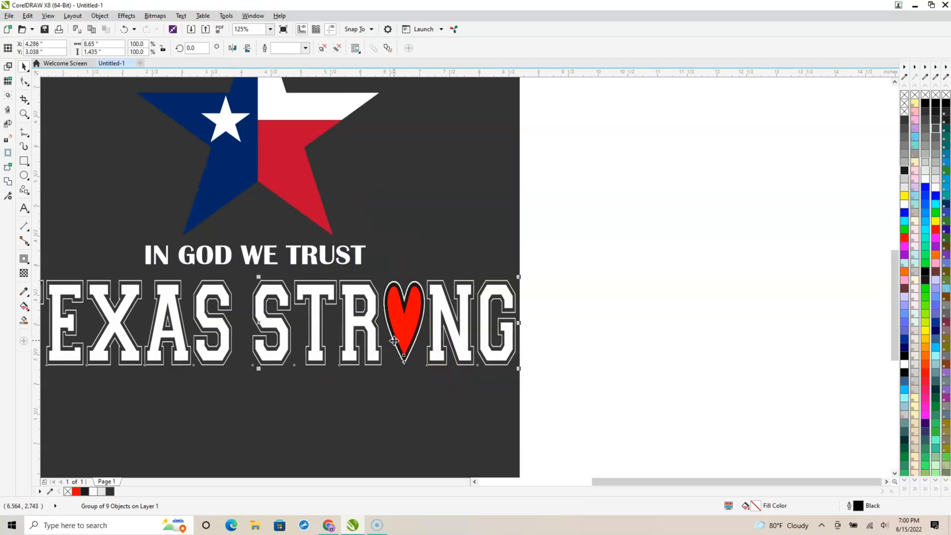
pyautogui.scroll(-2, 371, 342)
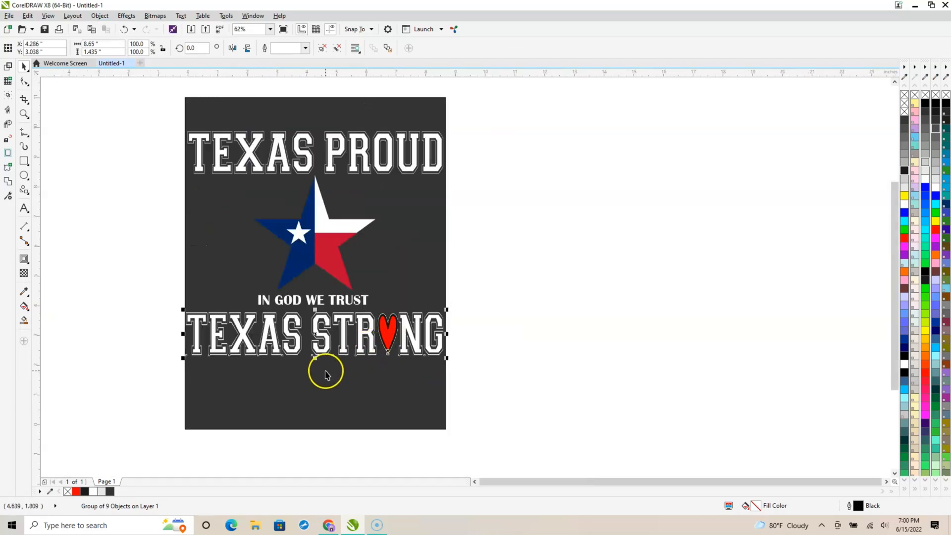
pyautogui.scroll(4, 341, 394)
pyautogui.scroll(-4, 345, 404)
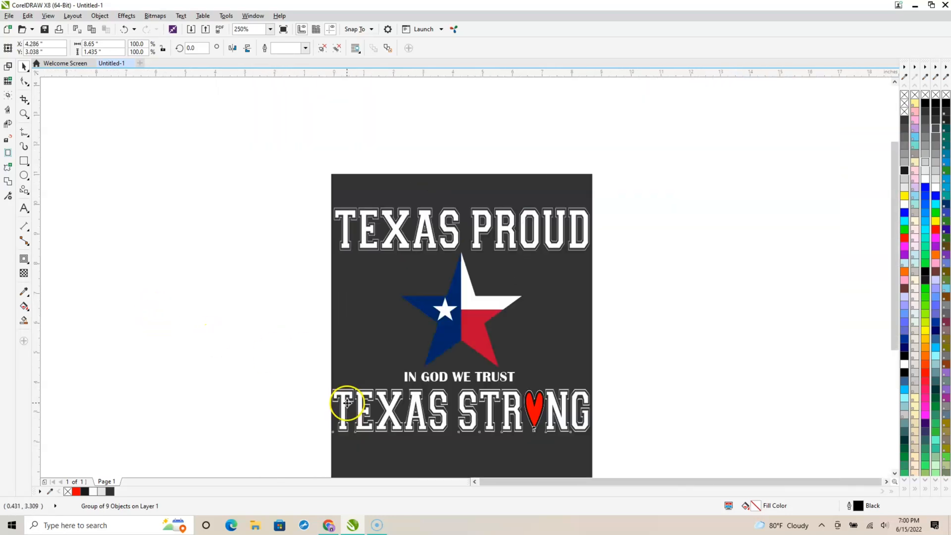
pyautogui.scroll(2, 624, 457)
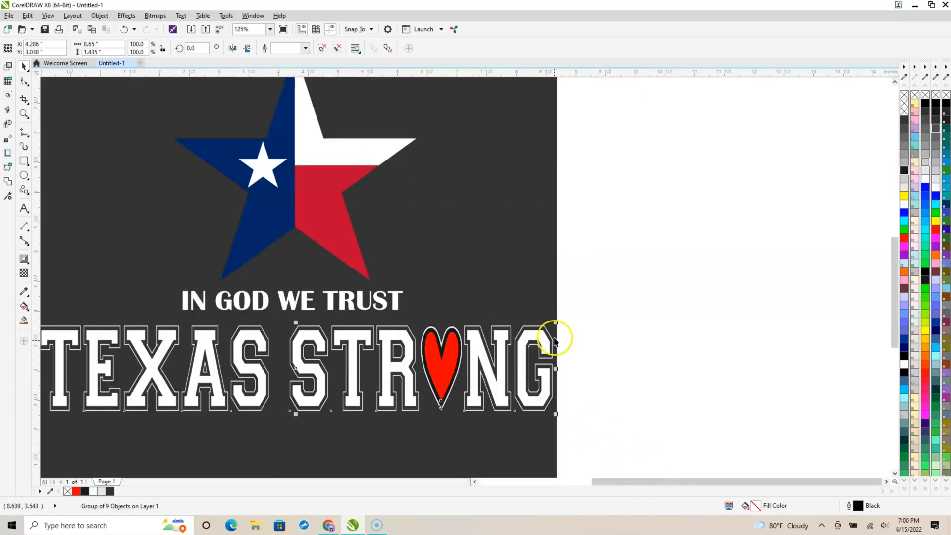
pyautogui.scroll(-2, 314, 377)
pyautogui.click(548, 321)
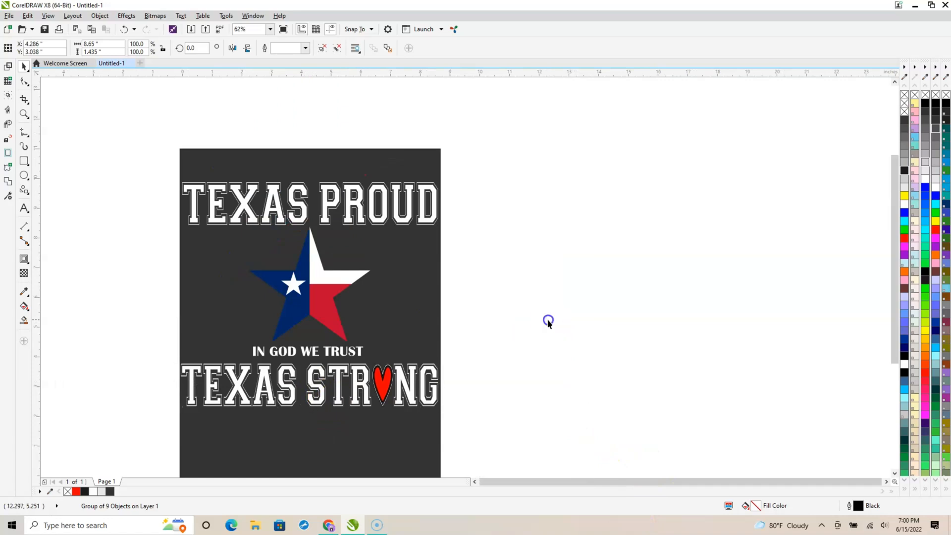
# Group the four pieces of the flag star and nudge the group right to about X 4.32 inches
pyautogui.click(329, 273)
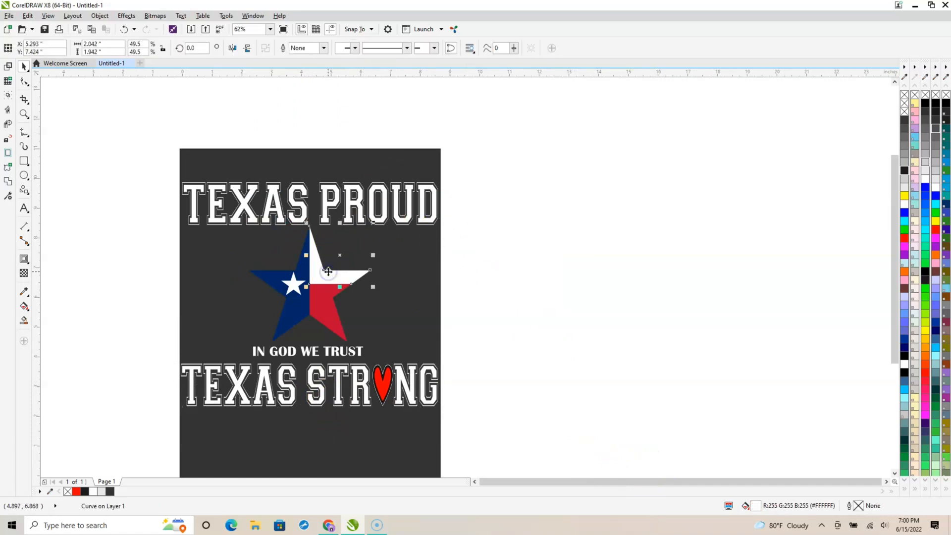
pyautogui.moveTo(109, 213); pyautogui.dragTo(493, 345)
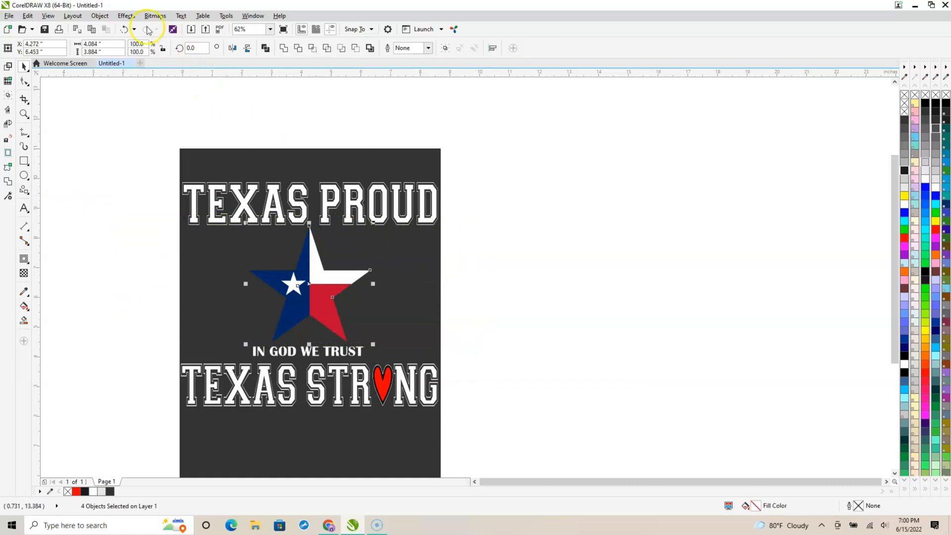
pyautogui.click(101, 15)
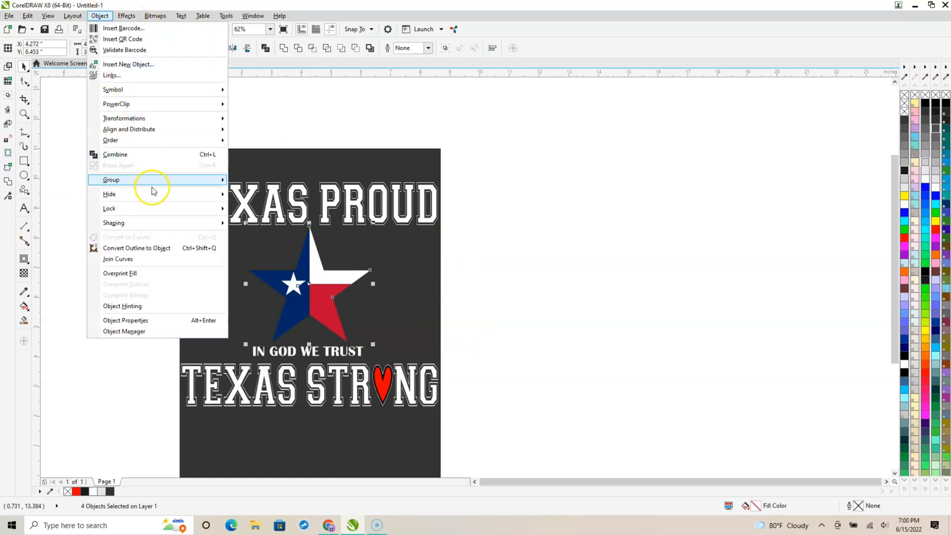
pyautogui.moveTo(151, 180)
pyautogui.click(270, 182)
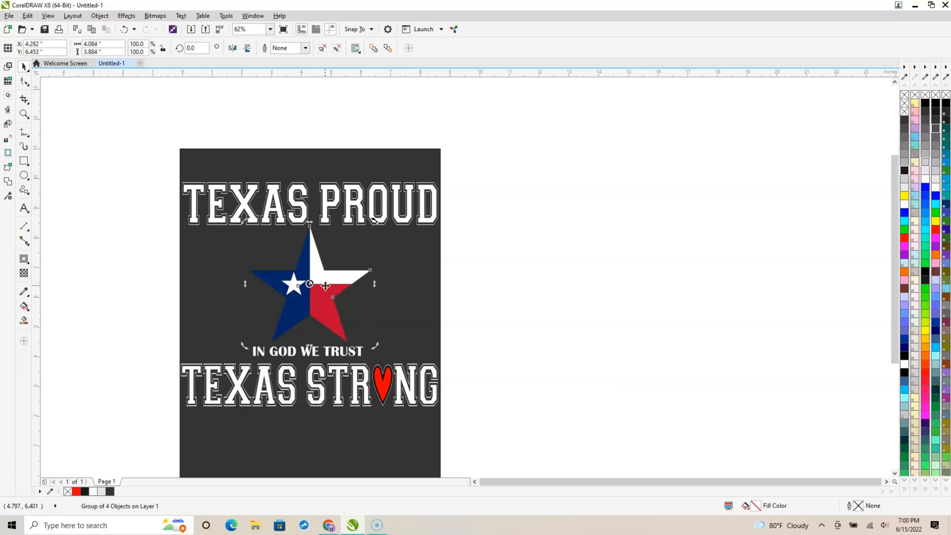
pyautogui.moveTo(325, 286); pyautogui.dragTo(326, 286)
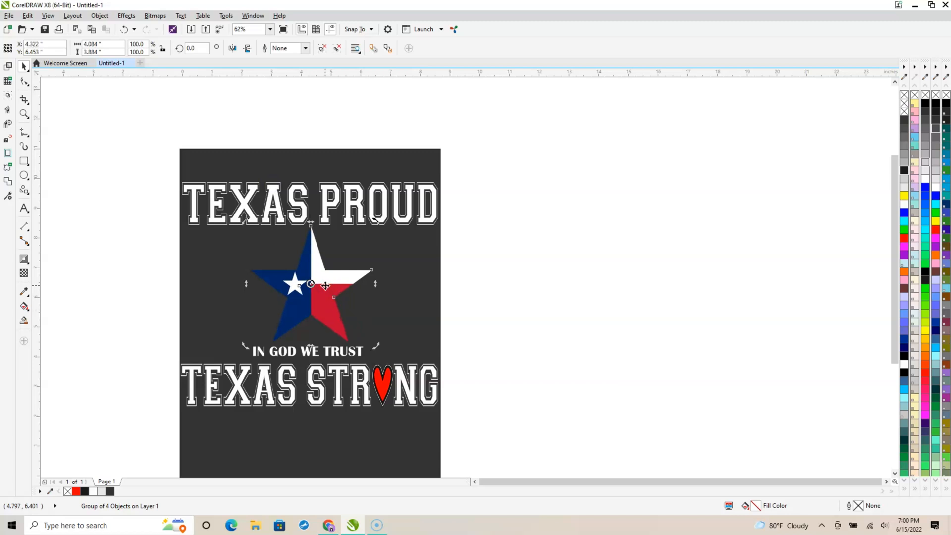
pyautogui.press('Right')
# Nudge the IN GOD WE TRUST text right to an X position of 4.293 inches and deselect it
pyautogui.click(312, 356)
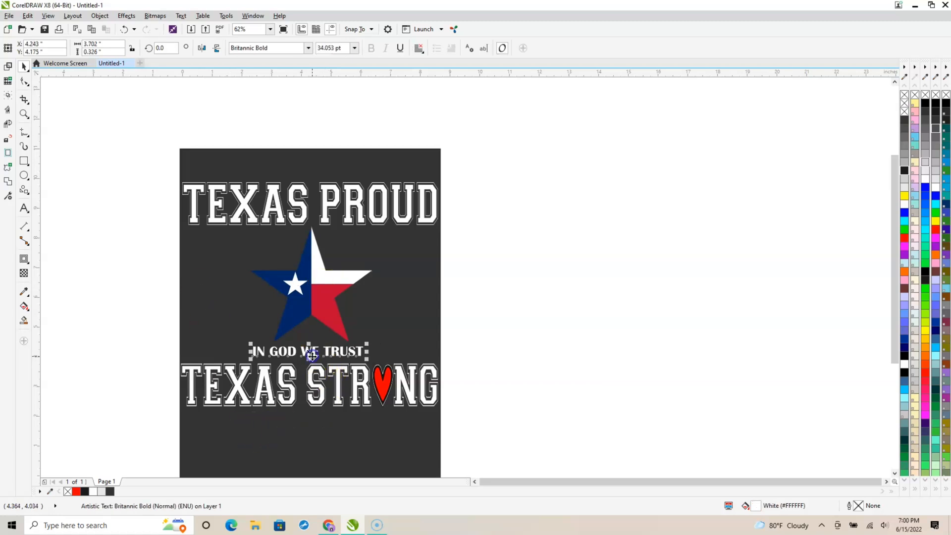
pyautogui.press('Right')
pyautogui.press('Right')
pyautogui.press('Right')
pyautogui.press('Right')
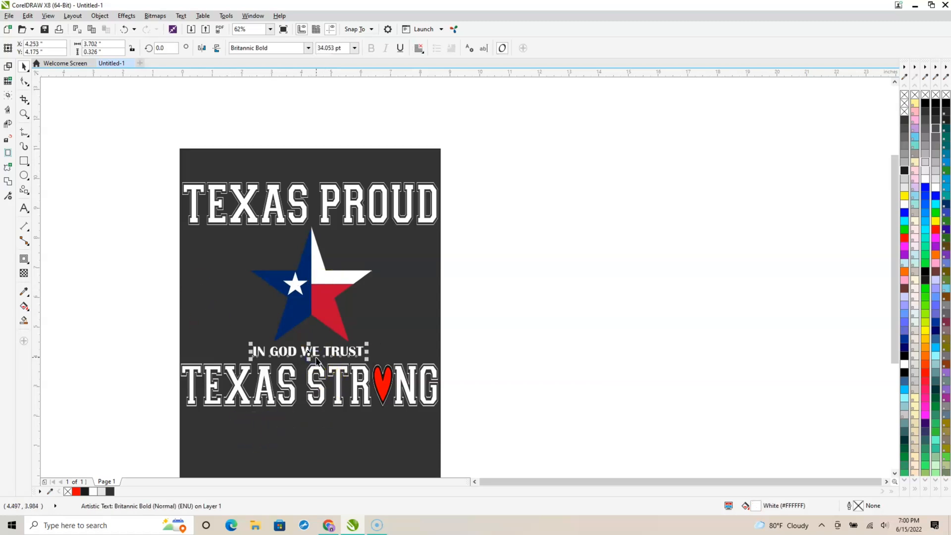
pyautogui.press('Right')
pyautogui.press('Right')
pyautogui.press('Right')
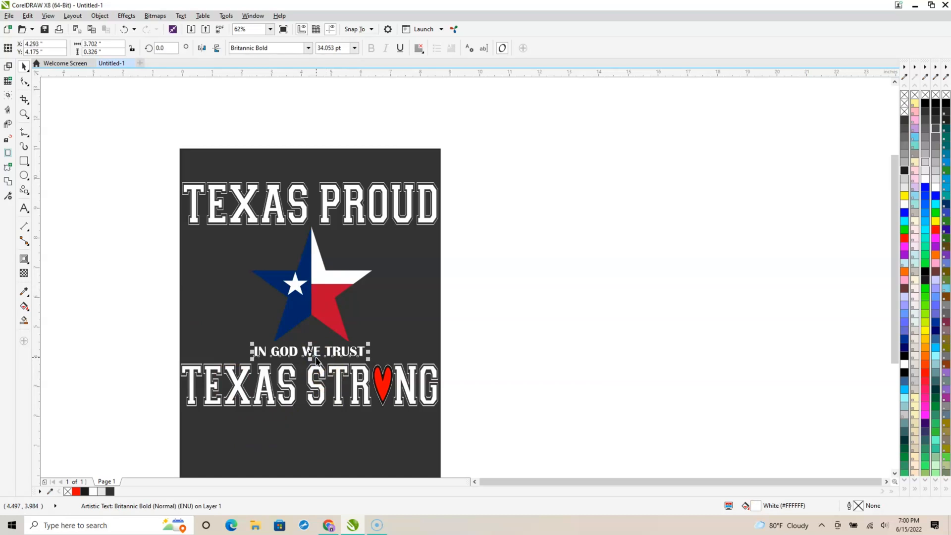
pyautogui.click(577, 388)
pyautogui.scroll(-1, 541, 319)
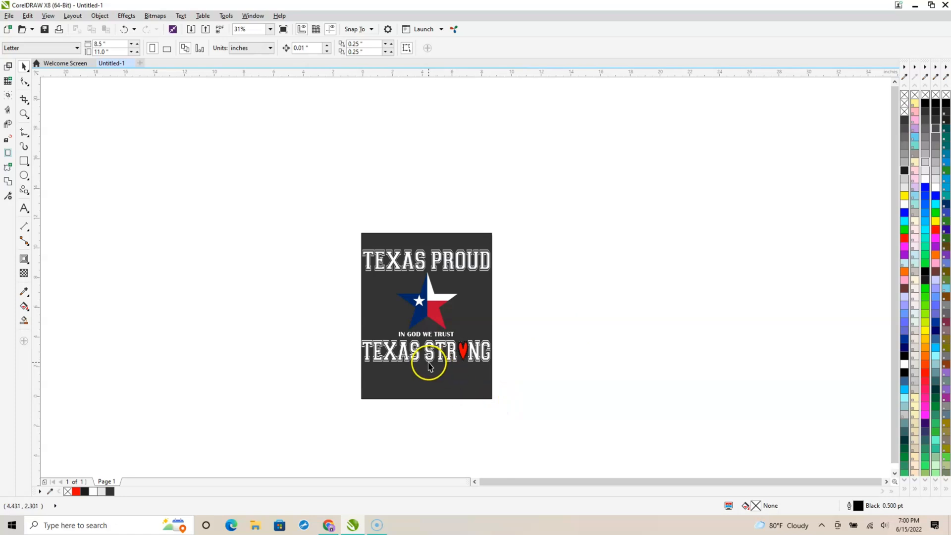
pyautogui.scroll(1, 428, 366)
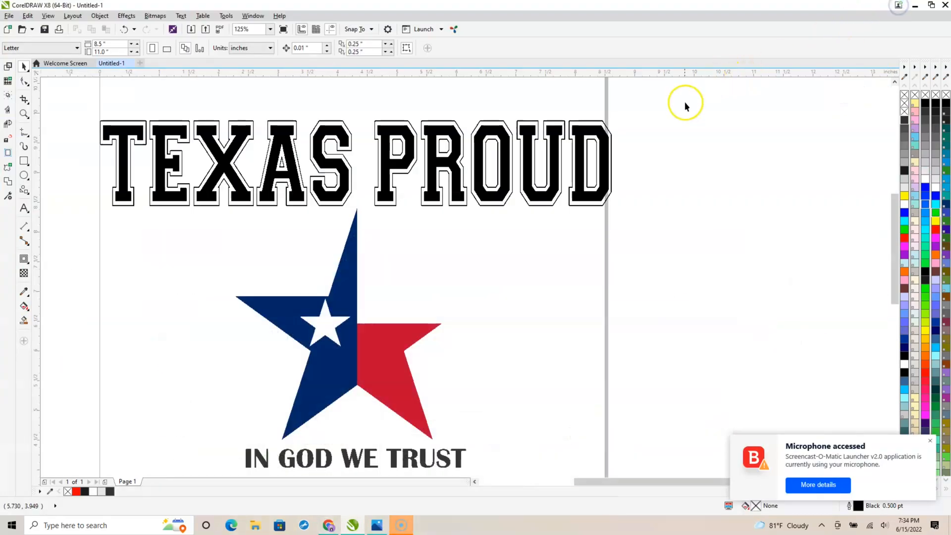
# Draw a freehand swirl about 4.45 by 0.48 inches above TEXAS PROUD, with a small loop and a curled inner end
pyautogui.click(931, 442)
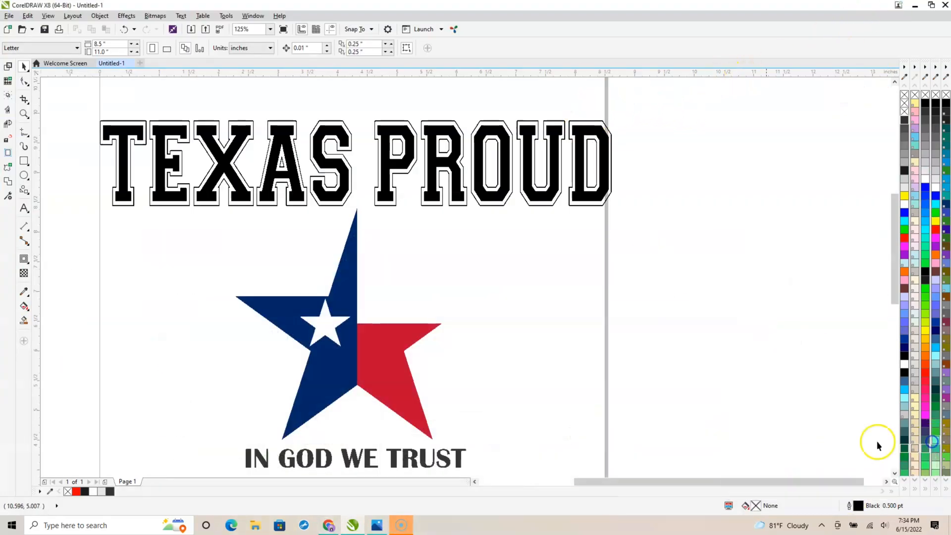
pyautogui.scroll(-2, 556, 322)
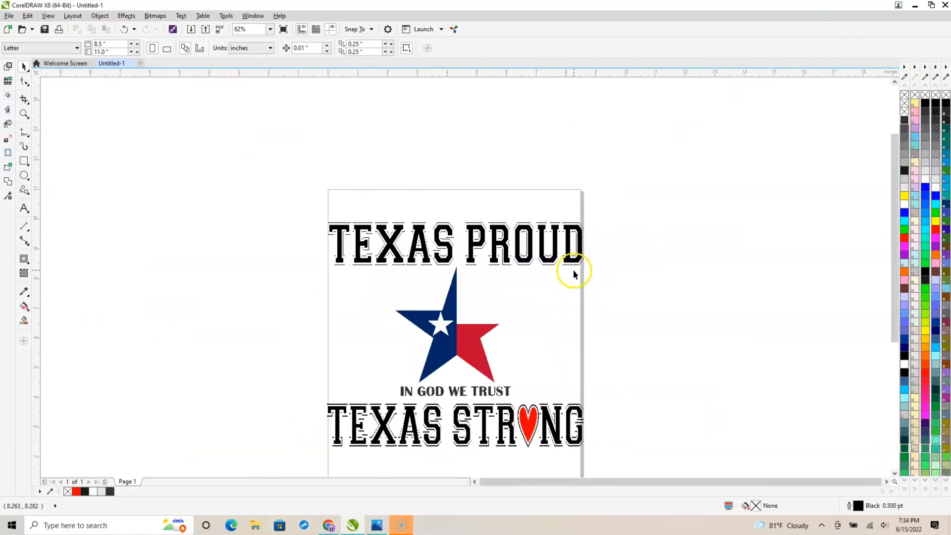
pyautogui.scroll(2, 572, 274)
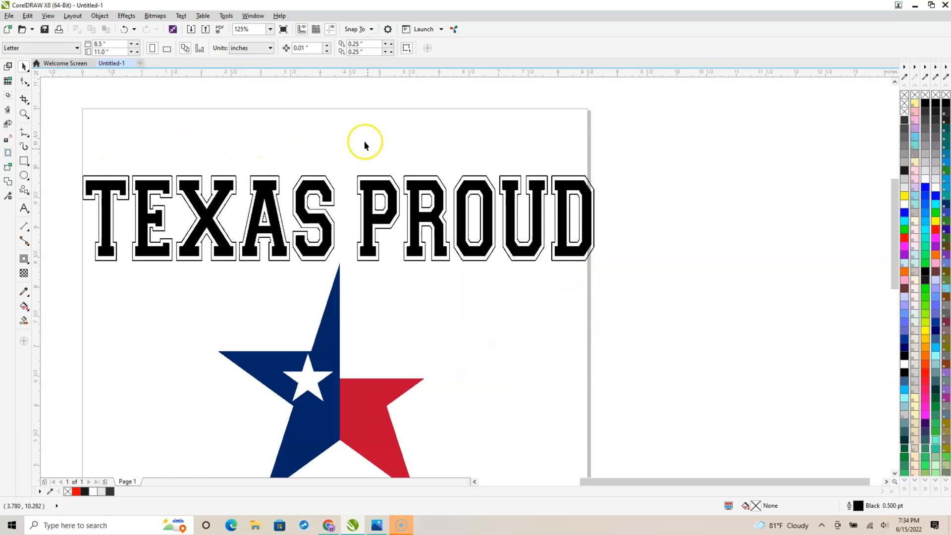
pyautogui.click(27, 139)
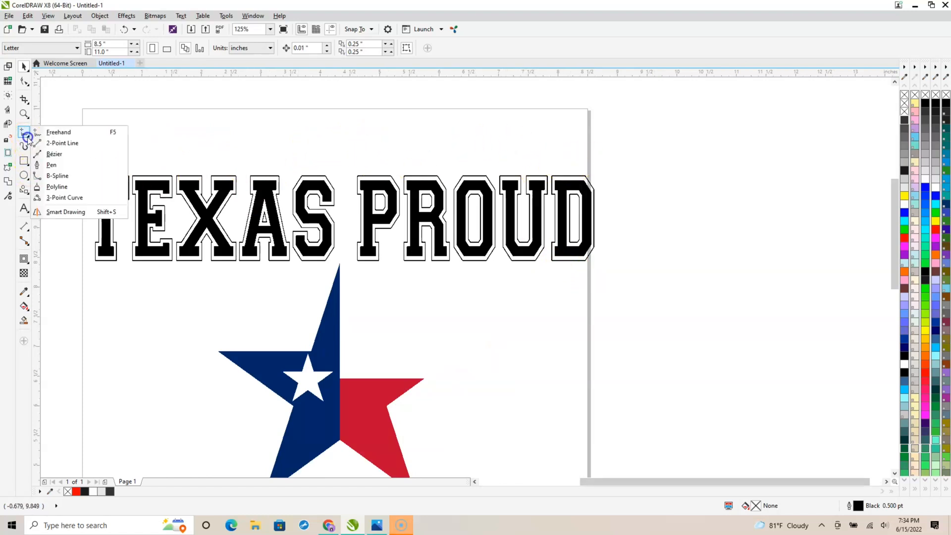
pyautogui.click(60, 131)
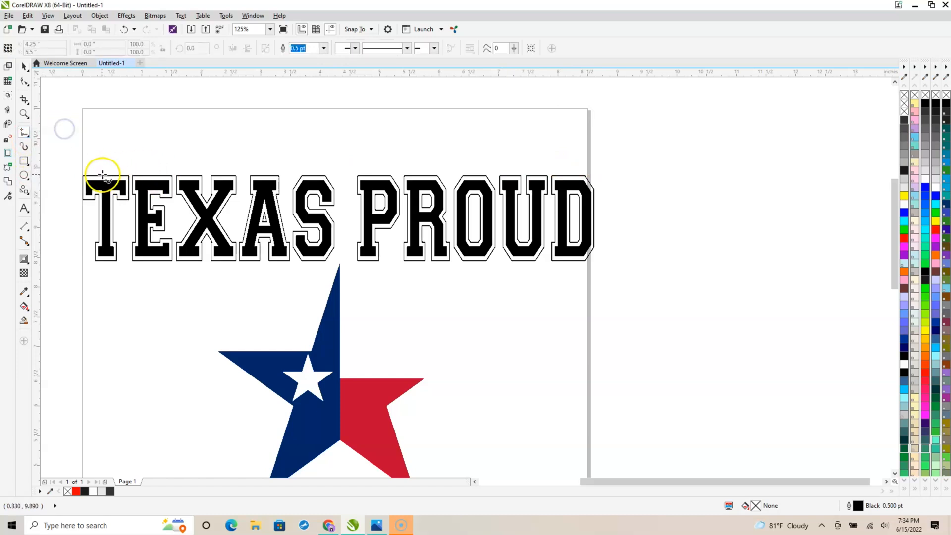
pyautogui.click(84, 173)
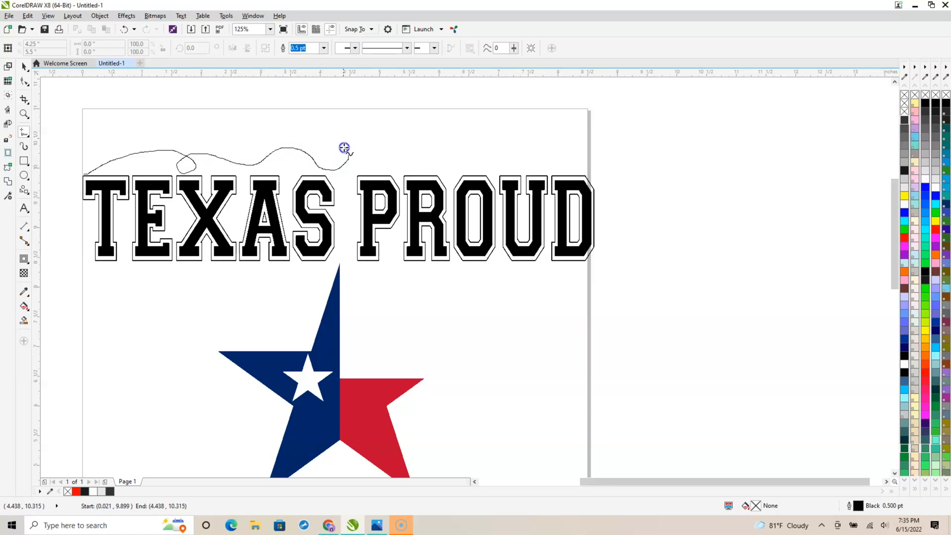
pyautogui.moveTo(338, 147); pyautogui.dragTo(337, 147)
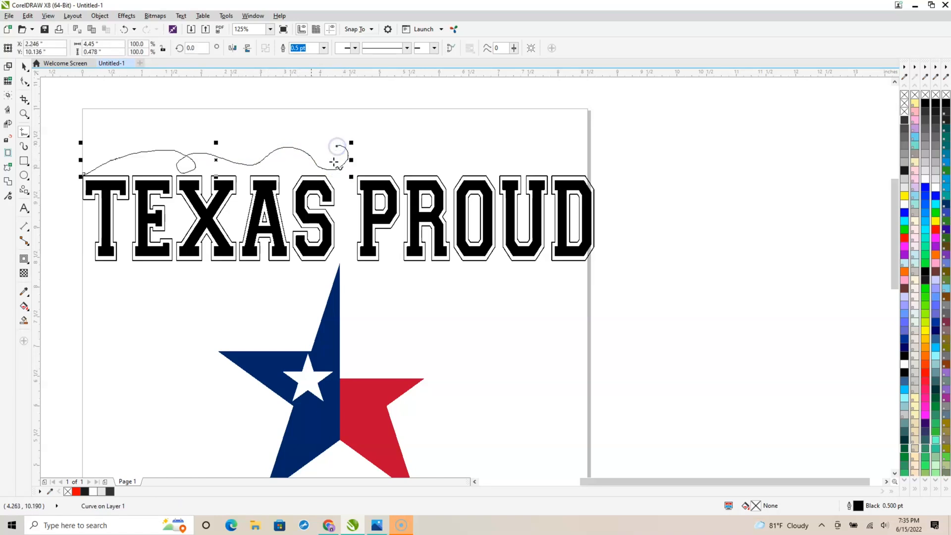
pyautogui.click(23, 66)
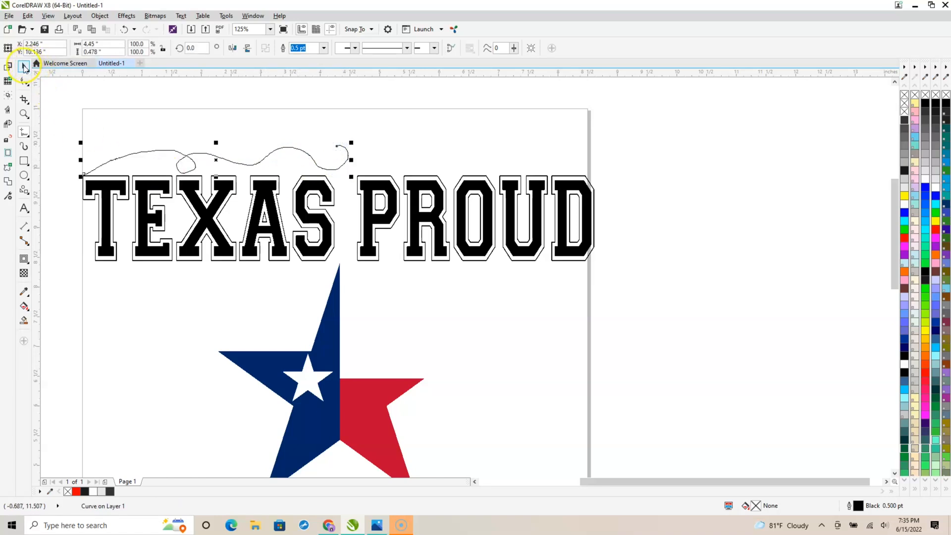
# Duplicate the swirl, mirror the copy horizontally and place it over PROUD at about X 6.34, Y 10.14 inches so the curled ends meet
pyautogui.moveTo(203, 153); pyautogui.dragTo(203, 153)
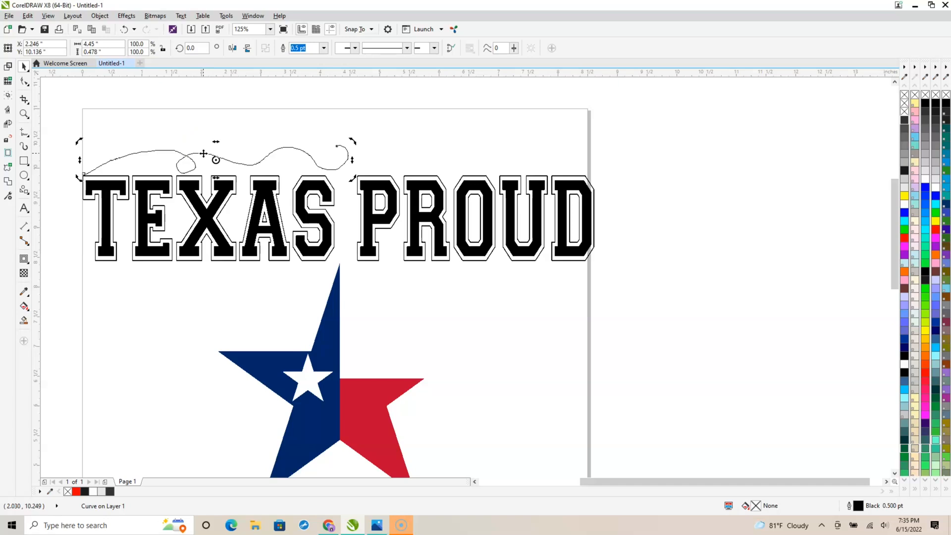
pyautogui.hotkey('ctrl', 'd')
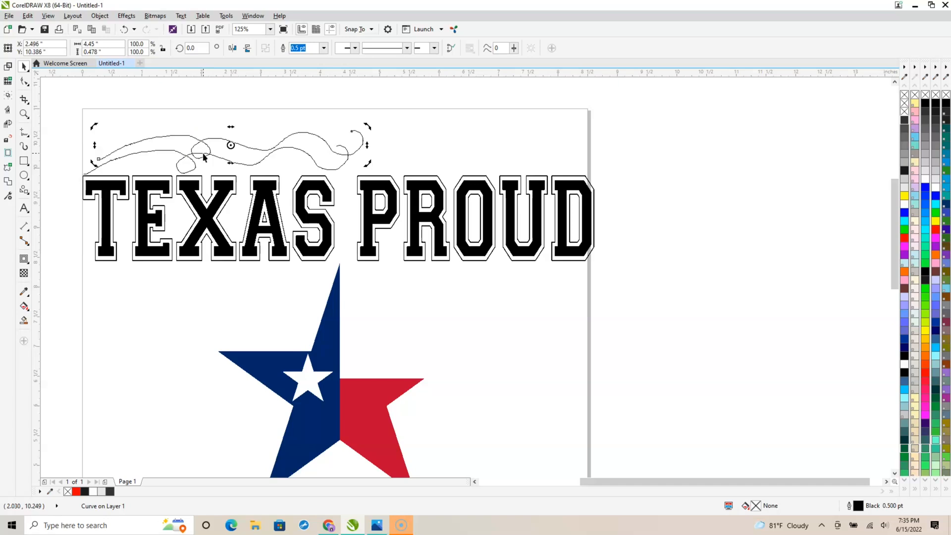
pyautogui.click(232, 48)
pyautogui.moveTo(231, 145); pyautogui.dragTo(464, 157)
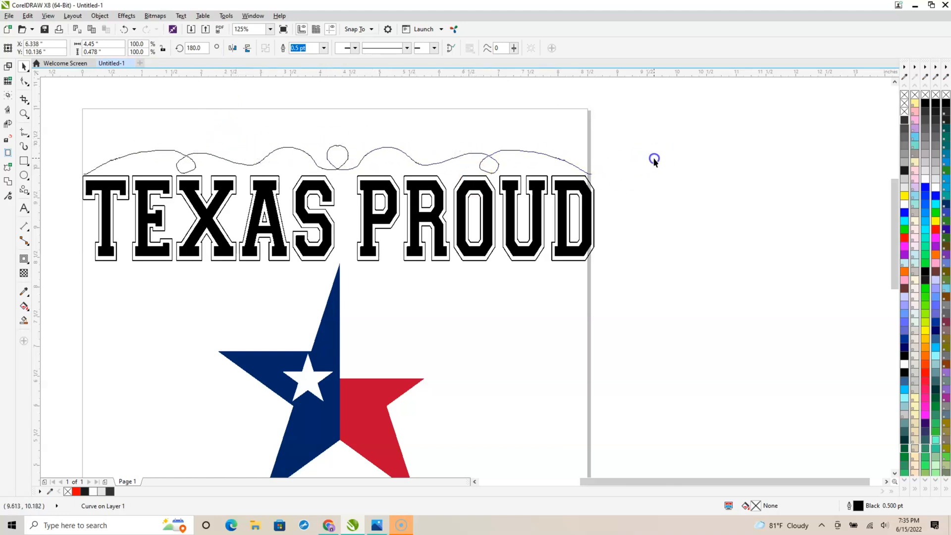
pyautogui.click(654, 161)
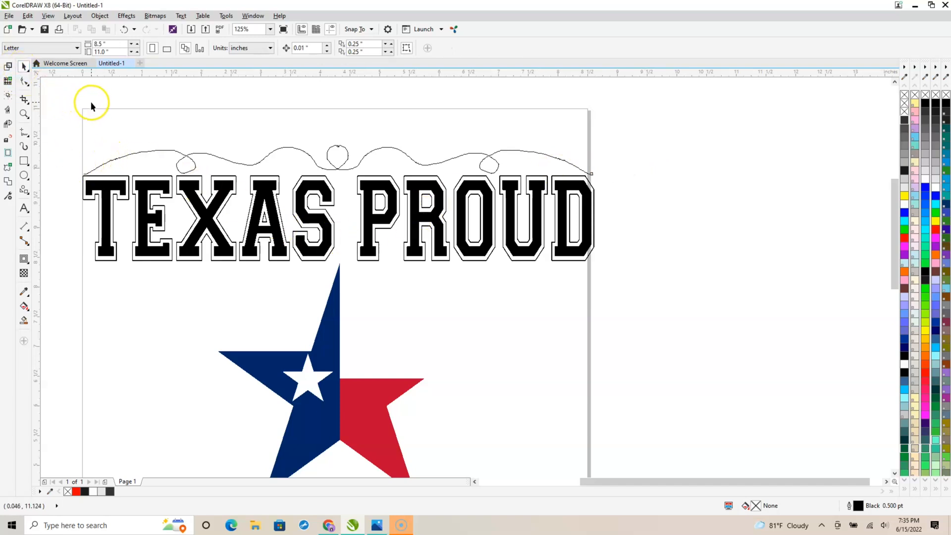
pyautogui.click(188, 158)
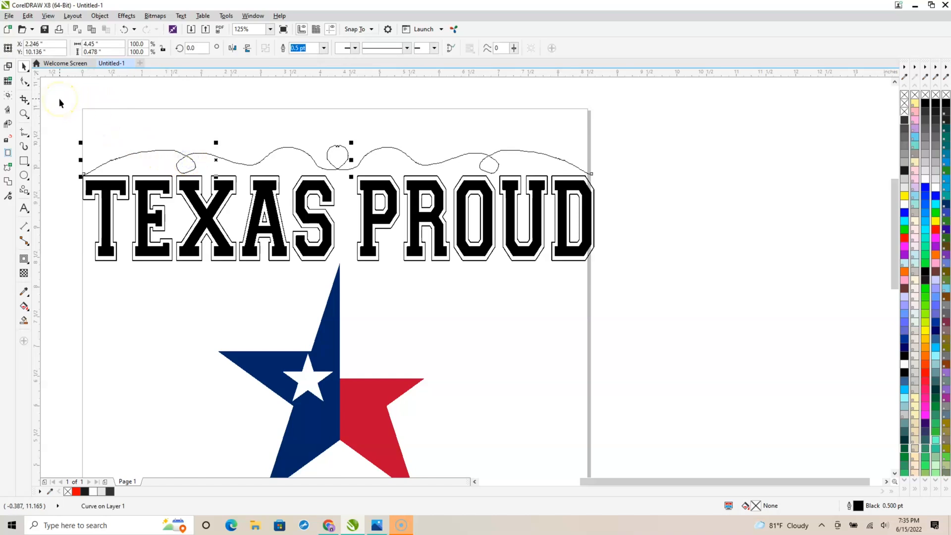
pyautogui.hotkey('ctrl', 'd')
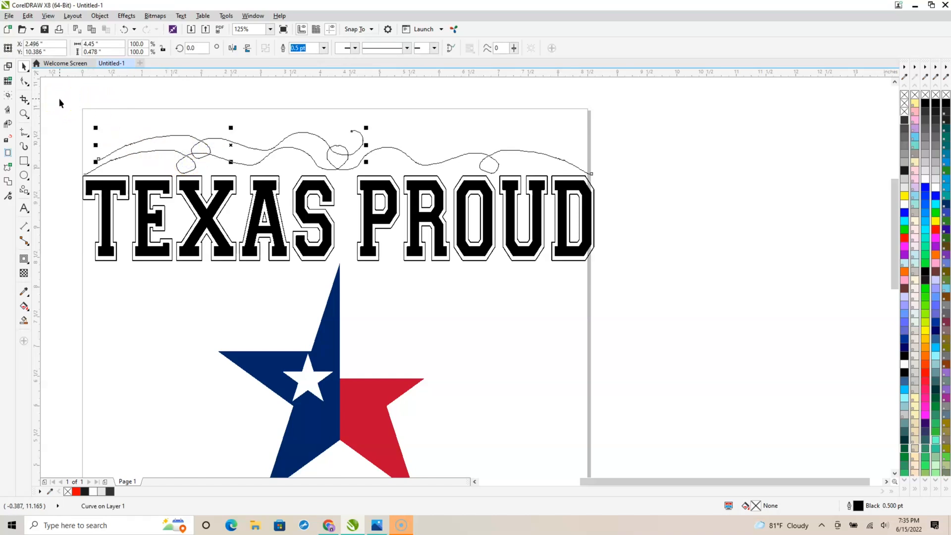
pyautogui.click(207, 139)
pyautogui.click(203, 145)
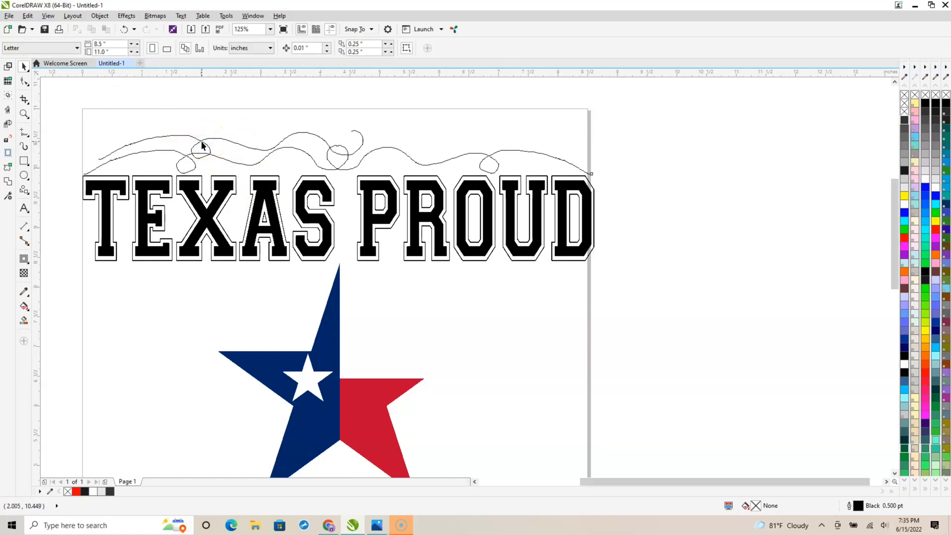
pyautogui.click(202, 143)
pyautogui.press('Delete')
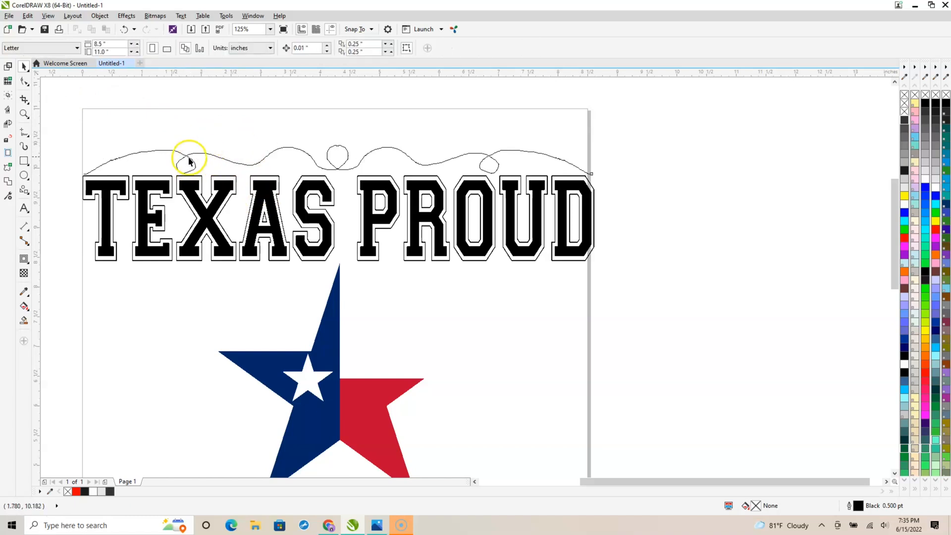
# Smooth the jagged starting stretch of the original swirl above the T with the Smooth tool
pyautogui.click(188, 157)
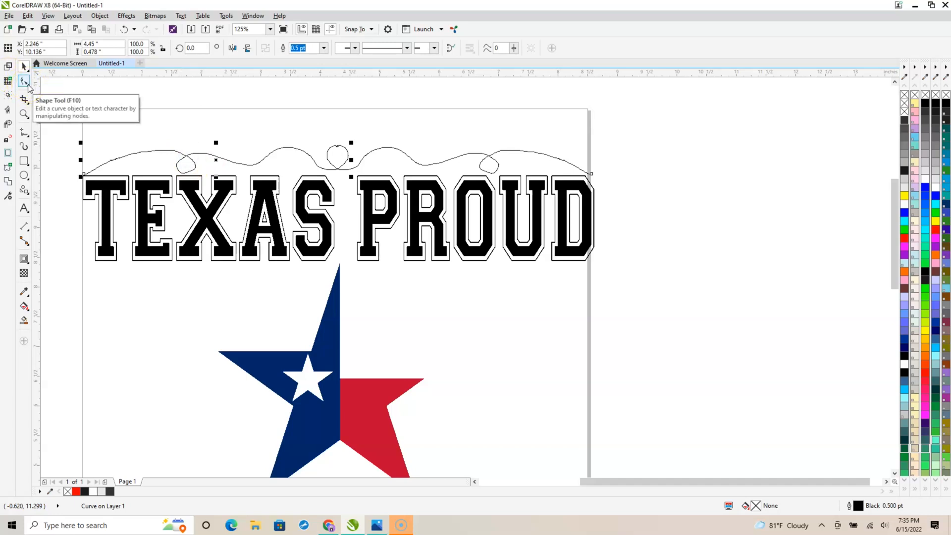
pyautogui.click(27, 85)
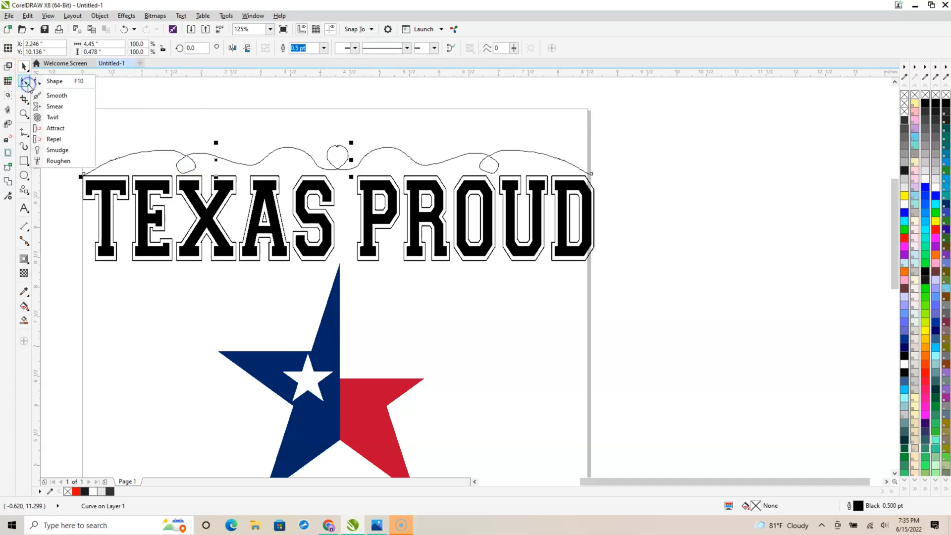
pyautogui.click(62, 97)
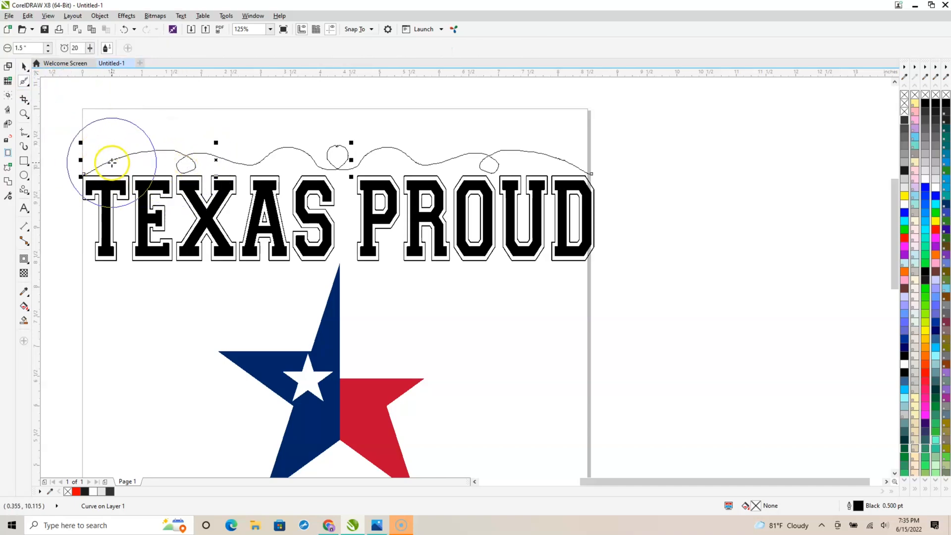
pyautogui.scroll(2, 111, 162)
pyautogui.scroll(1, 116, 169)
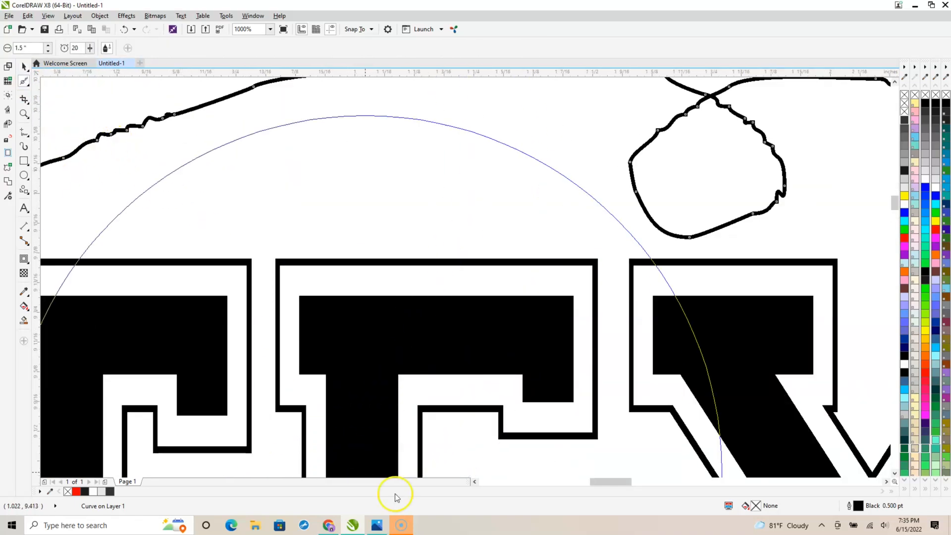
pyautogui.moveTo(598, 481); pyautogui.dragTo(579, 481)
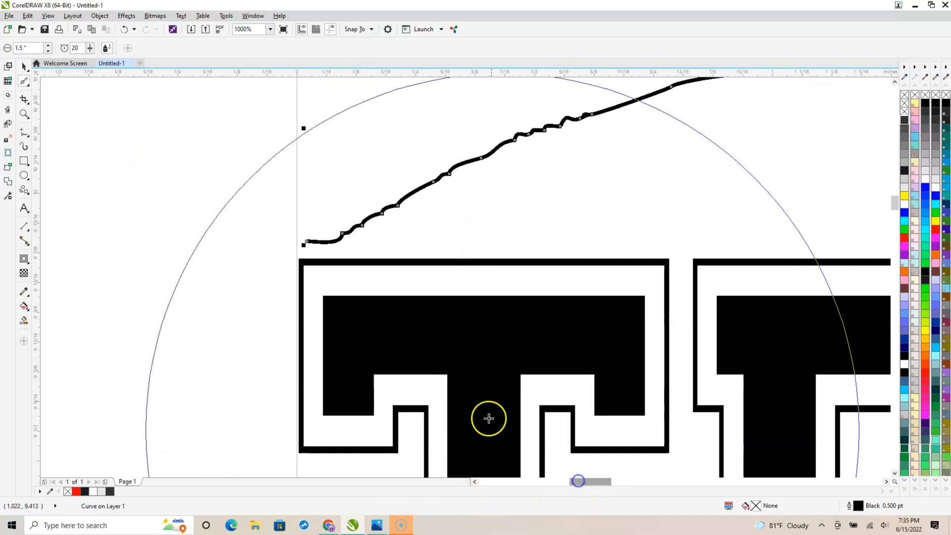
pyautogui.moveTo(334, 213)
pyautogui.mouseDown()
pyautogui.moveTo(365, 238)
pyautogui.moveTo(450, 144)
pyautogui.moveTo(554, 107)
pyautogui.mouseUp()
pyautogui.click(575, 128)
pyautogui.click(537, 125)
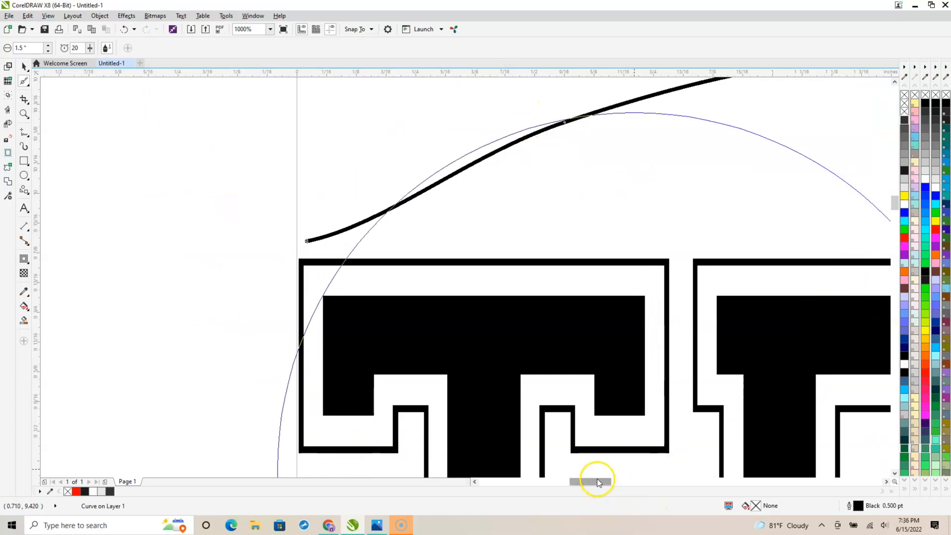
# Smooth the swirl through its small loop above the X, and undo the excess smoothing strokes
pyautogui.moveTo(598, 482); pyautogui.dragTo(622, 479)
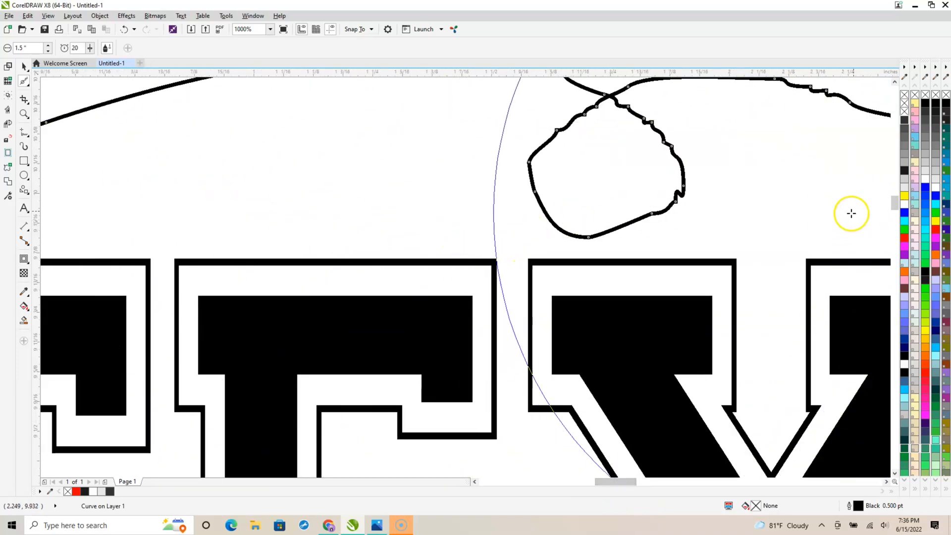
pyautogui.moveTo(894, 202); pyautogui.dragTo(893, 199)
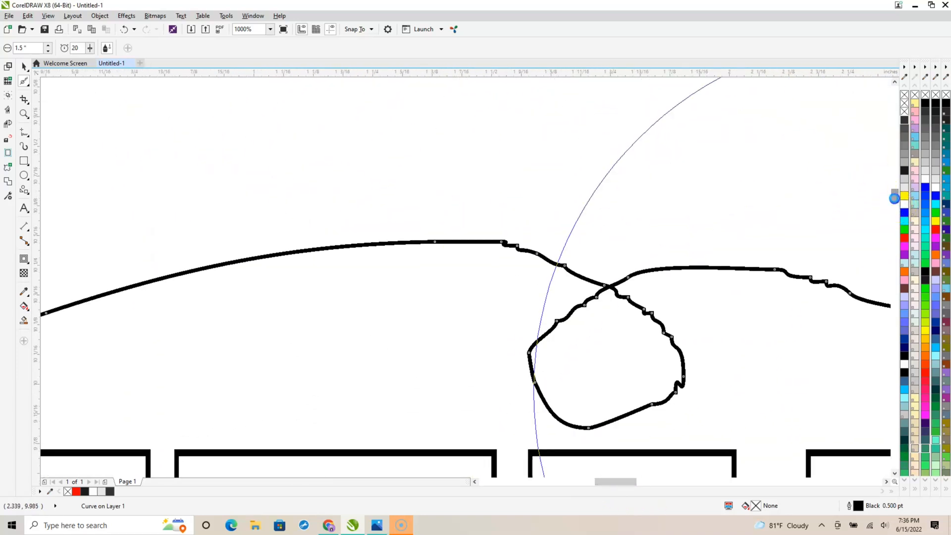
pyautogui.moveTo(638, 220)
pyautogui.mouseDown()
pyautogui.moveTo(574, 290)
pyautogui.moveTo(602, 299)
pyautogui.moveTo(608, 283)
pyautogui.mouseUp()
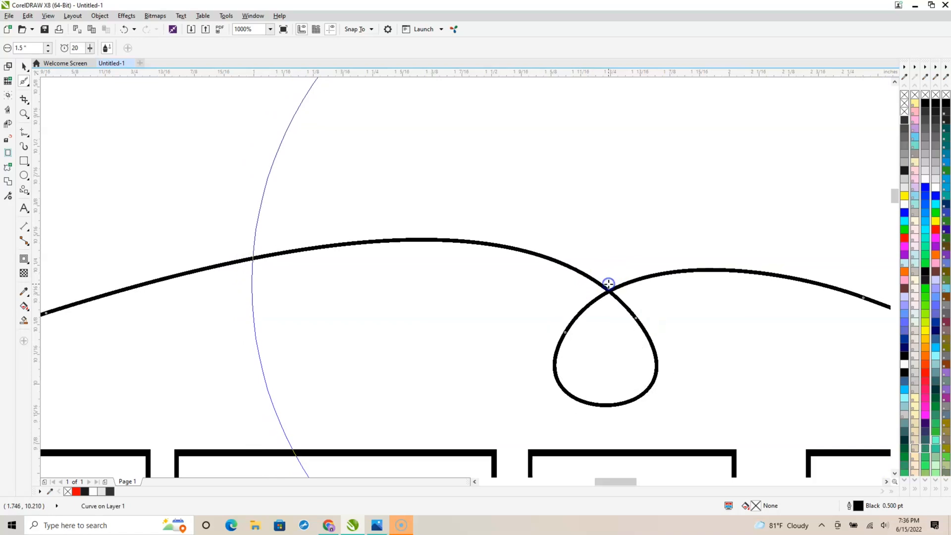
pyautogui.click(124, 28)
pyautogui.click(123, 29)
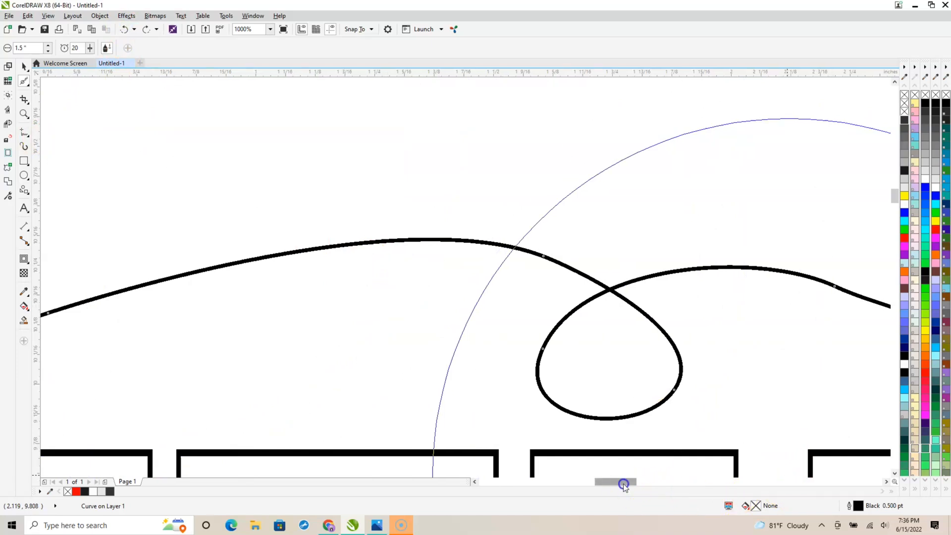
# Smooth the dip and the rising wave of the swirl between the small loop and the curled end
pyautogui.moveTo(624, 484); pyautogui.dragTo(647, 484)
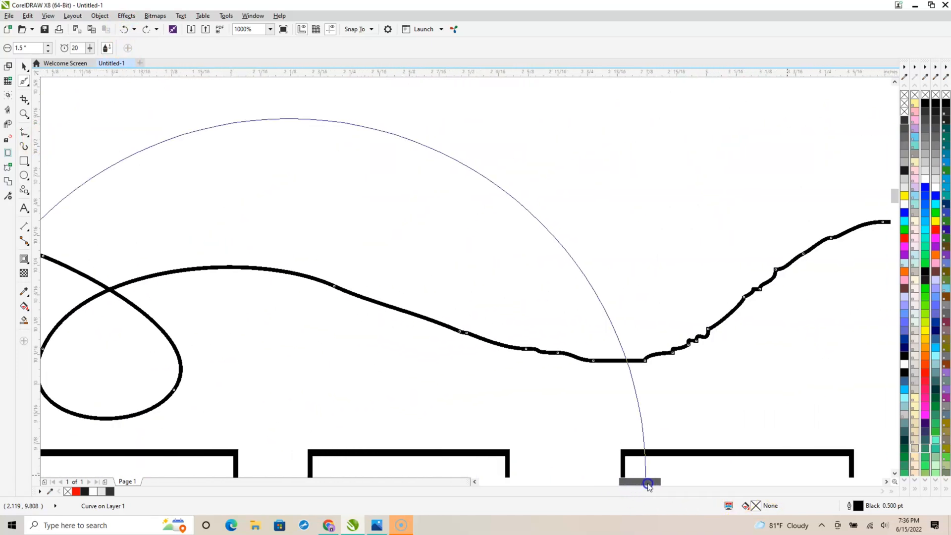
pyautogui.moveTo(557, 341)
pyautogui.mouseDown()
pyautogui.moveTo(616, 342)
pyautogui.moveTo(766, 244)
pyautogui.moveTo(798, 260)
pyautogui.mouseUp()
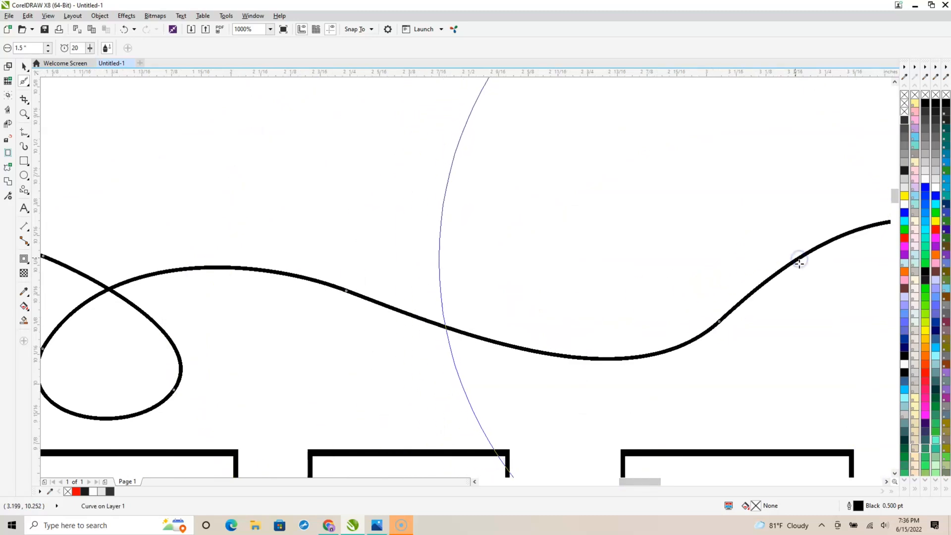
pyautogui.scroll(-1, 554, 432)
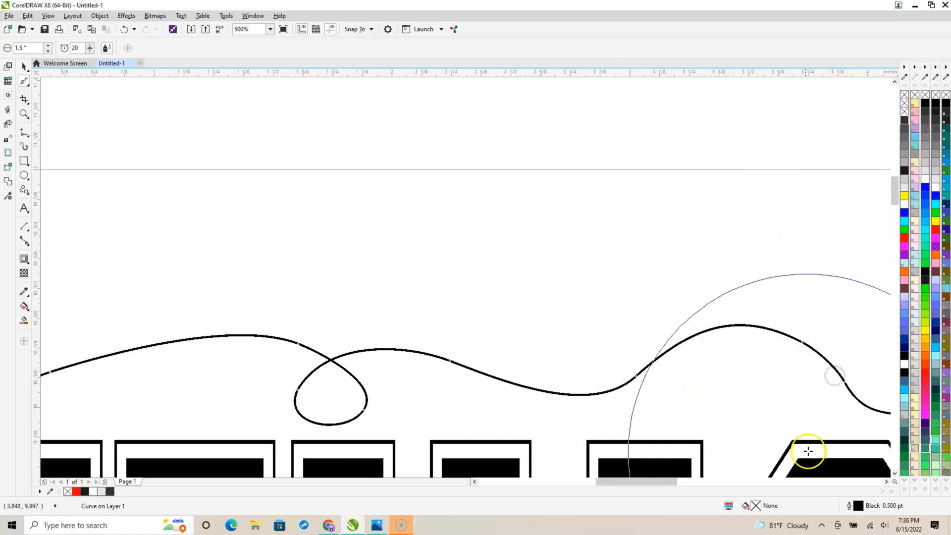
# Smooth the curled inner end of the swirl, and undo the strokes that distort the curl too much
pyautogui.moveTo(659, 481); pyautogui.dragTo(692, 481)
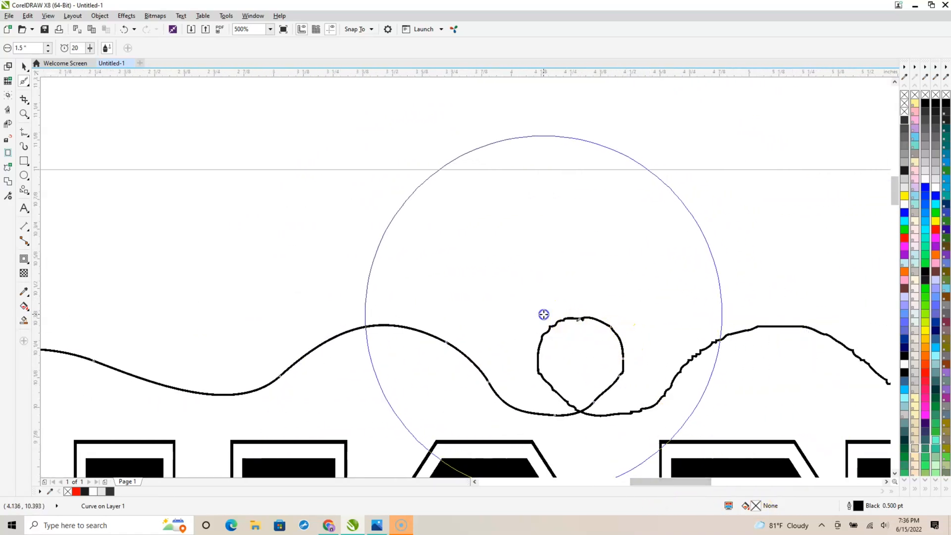
pyautogui.moveTo(535, 330)
pyautogui.mouseDown()
pyautogui.moveTo(565, 353)
pyautogui.moveTo(526, 401)
pyautogui.mouseUp()
pyautogui.moveTo(643, 376); pyautogui.dragTo(634, 348)
pyautogui.moveTo(541, 325)
pyautogui.mouseDown()
pyautogui.moveTo(568, 337)
pyautogui.moveTo(546, 320)
pyautogui.mouseUp()
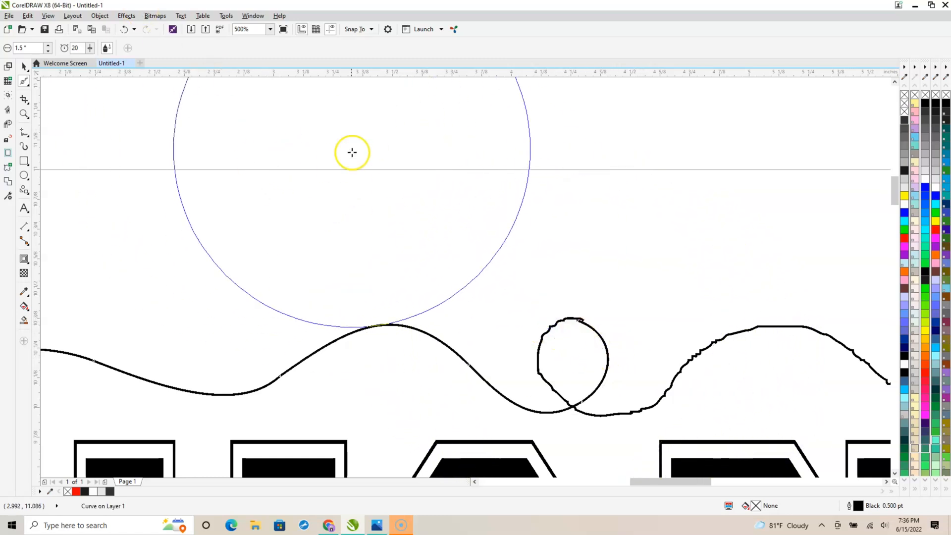
pyautogui.click(126, 30)
pyautogui.click(127, 29)
pyautogui.click(124, 27)
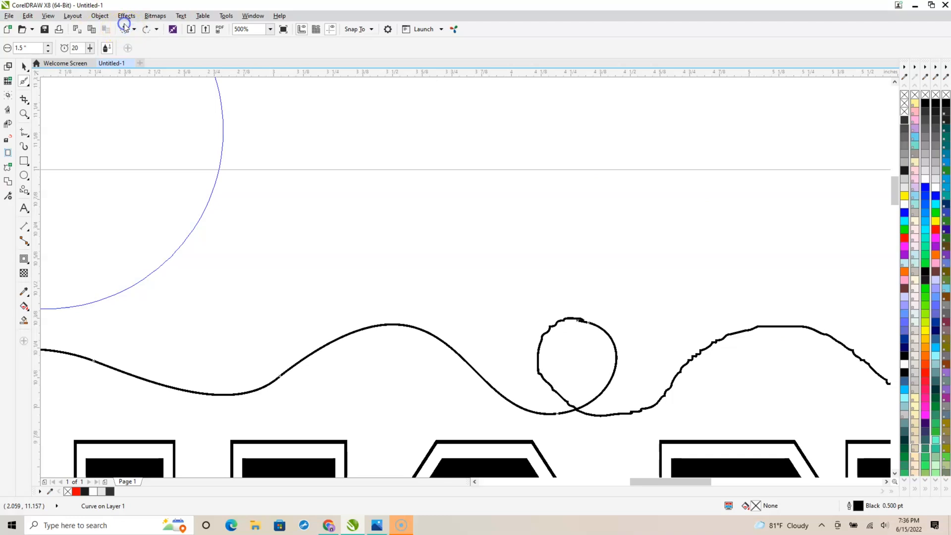
pyautogui.click(124, 28)
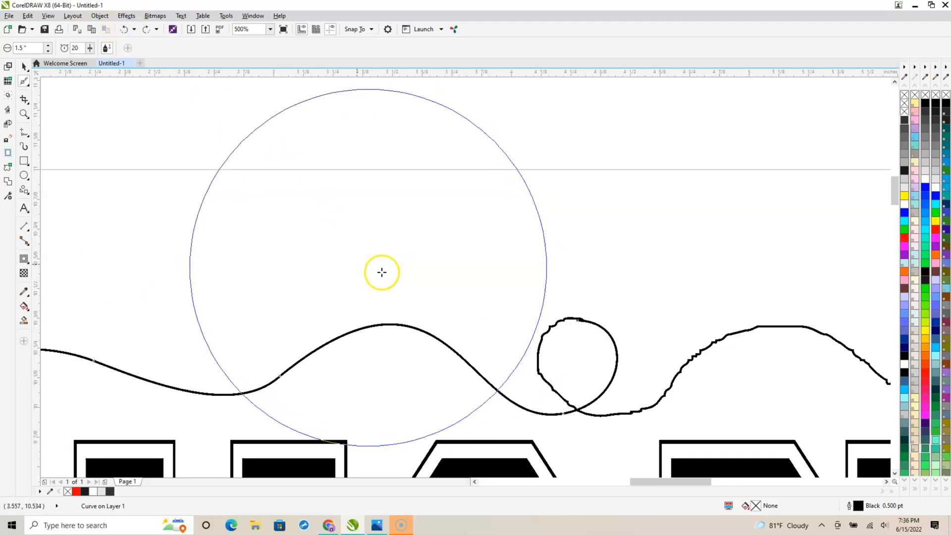
# Delete the unsmoothed mirrored copy of the swirl and check the smoothed original along its length
pyautogui.click(8, 66)
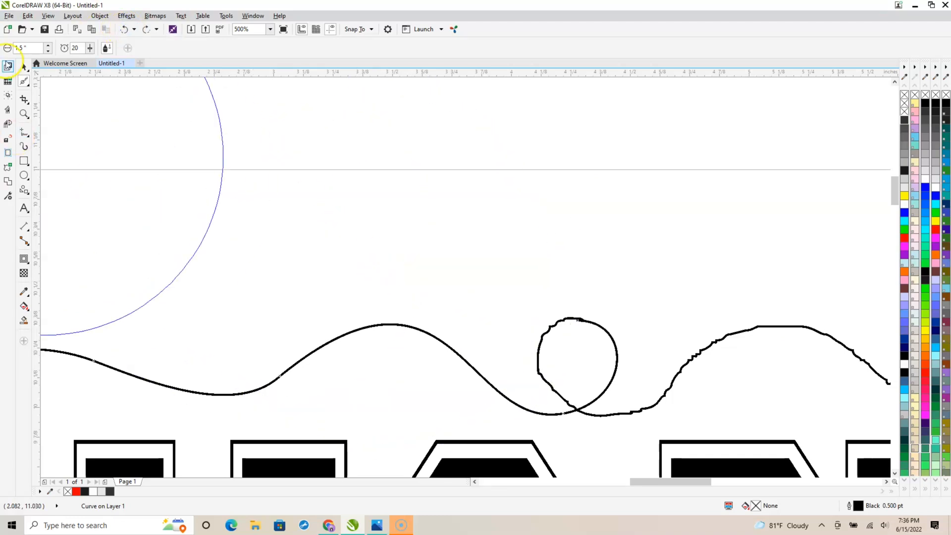
pyautogui.click(666, 394)
pyautogui.press('Delete')
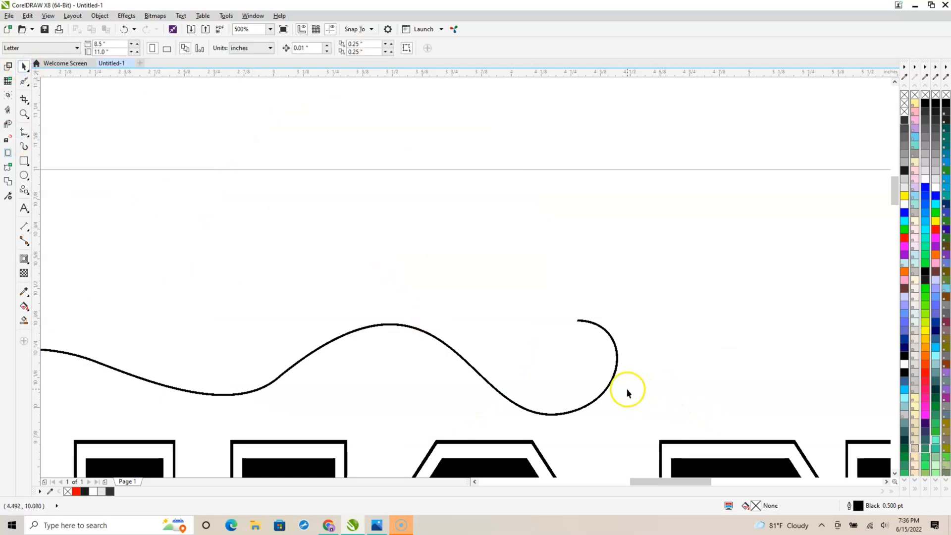
pyautogui.moveTo(656, 483); pyautogui.dragTo(614, 482)
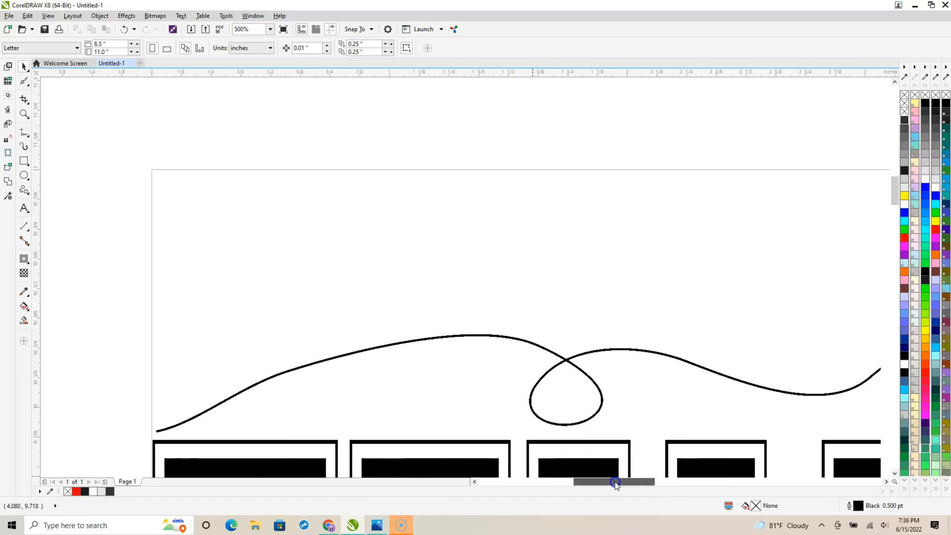
# Duplicate the looped wavy curve and place the copy about 0.04 inches below the original
pyautogui.click(569, 365)
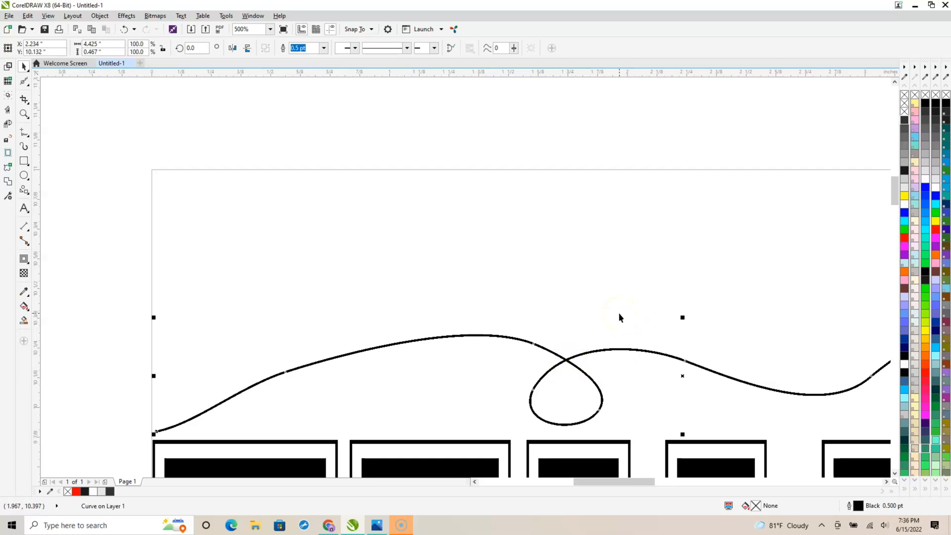
pyautogui.hotkey('ctrl', 'd')
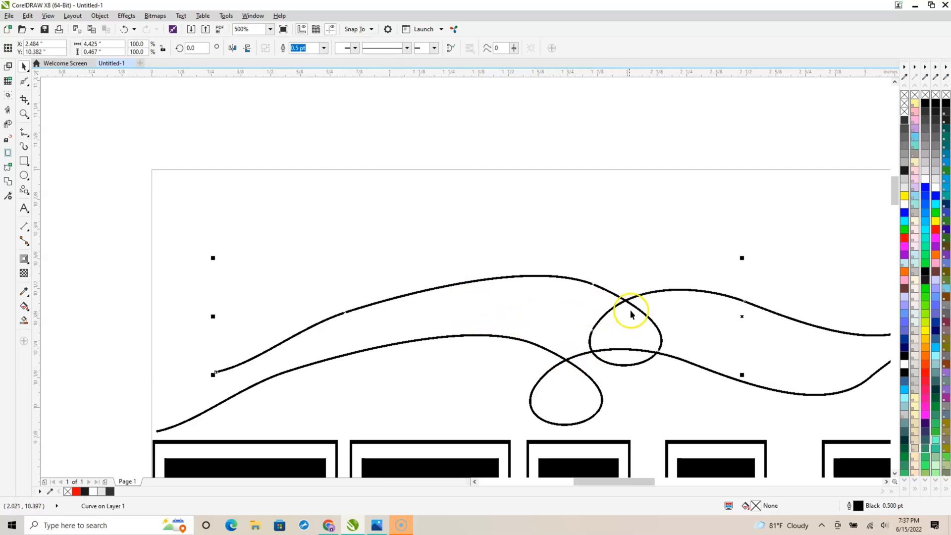
pyautogui.moveTo(626, 300); pyautogui.dragTo(566, 369)
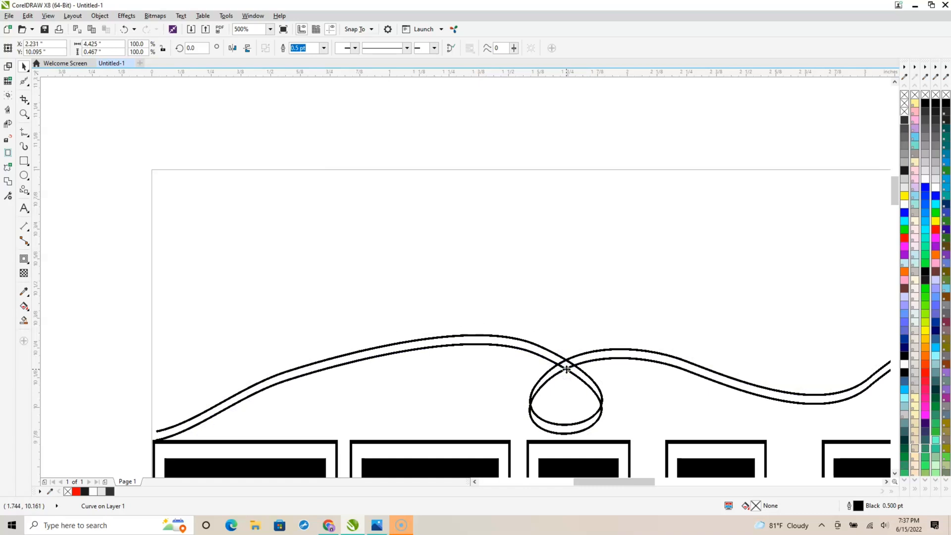
# Move both wavy curves together off the page into the empty area above and left of the TEXAS PROUD text
pyautogui.scroll(-2, 614, 396)
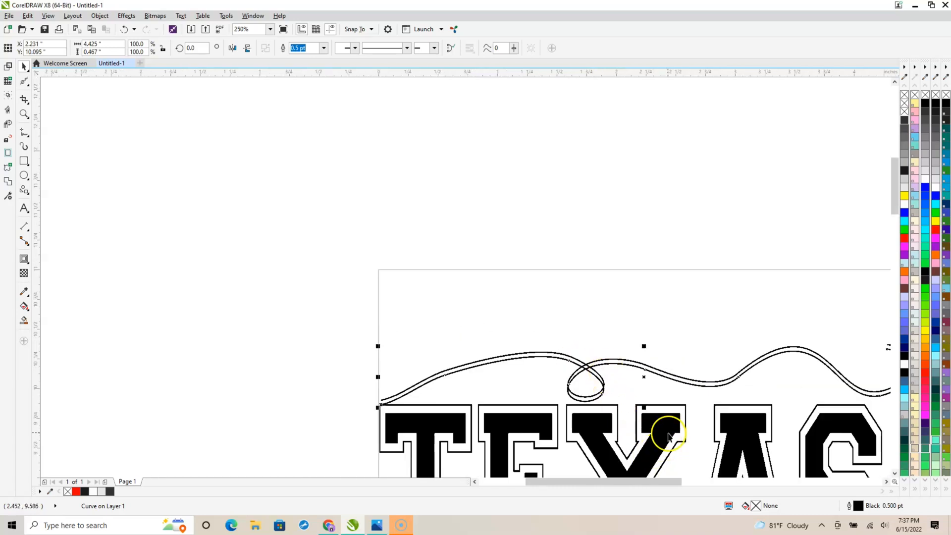
pyautogui.scroll(-2, 661, 438)
pyautogui.moveTo(478, 357); pyautogui.dragTo(822, 424)
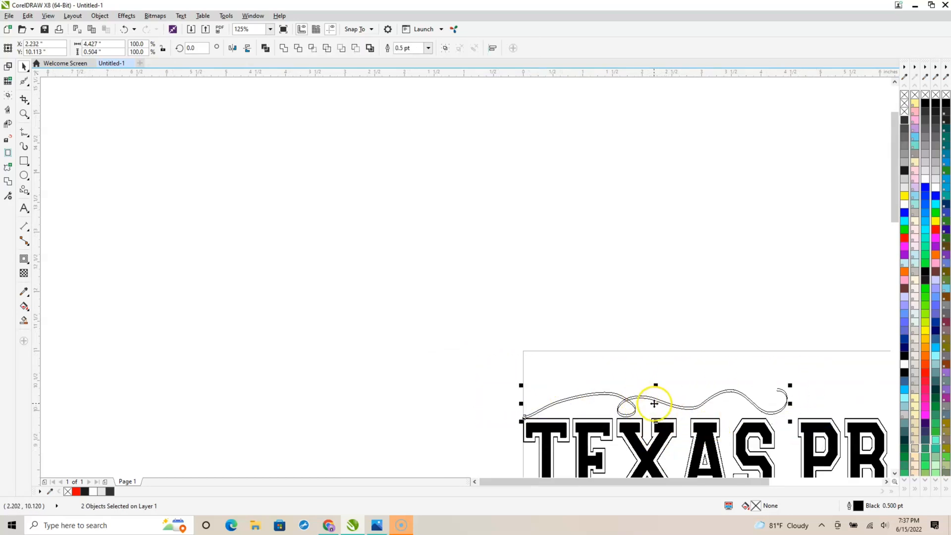
pyautogui.moveTo(636, 399); pyautogui.dragTo(394, 248)
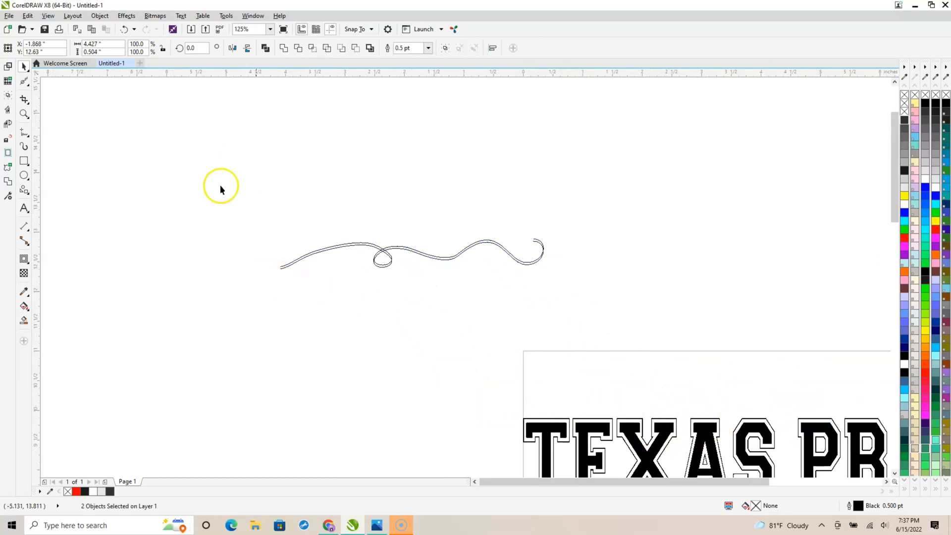
# Combine the two parallel wavy curves into a single curve object
pyautogui.scroll(4, 394, 248)
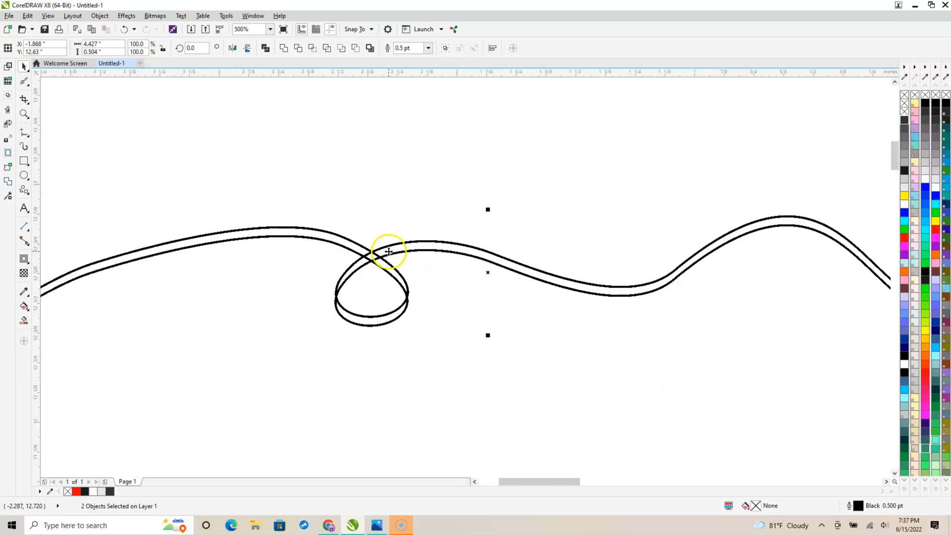
pyautogui.scroll(-2, 389, 252)
pyautogui.moveTo(138, 201); pyautogui.dragTo(843, 334)
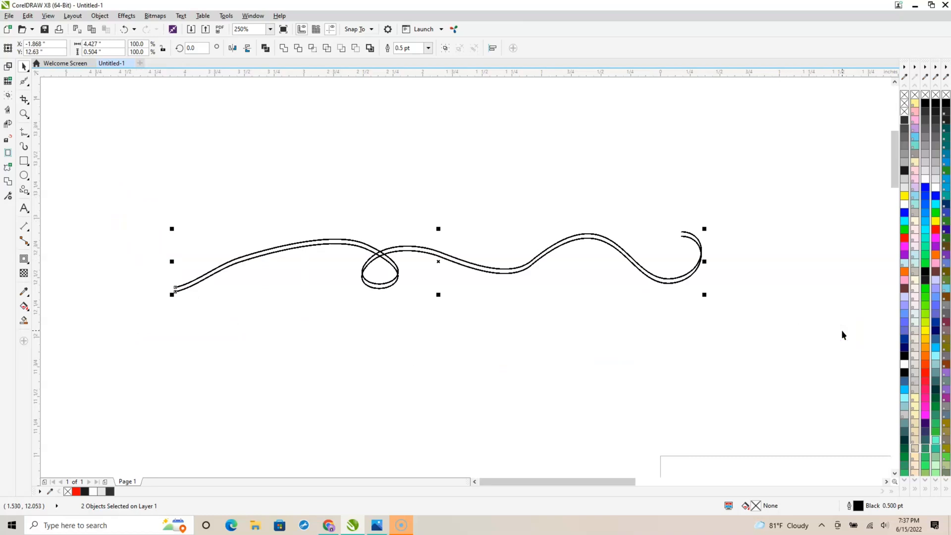
pyautogui.hotkey('ctrl', 'l')
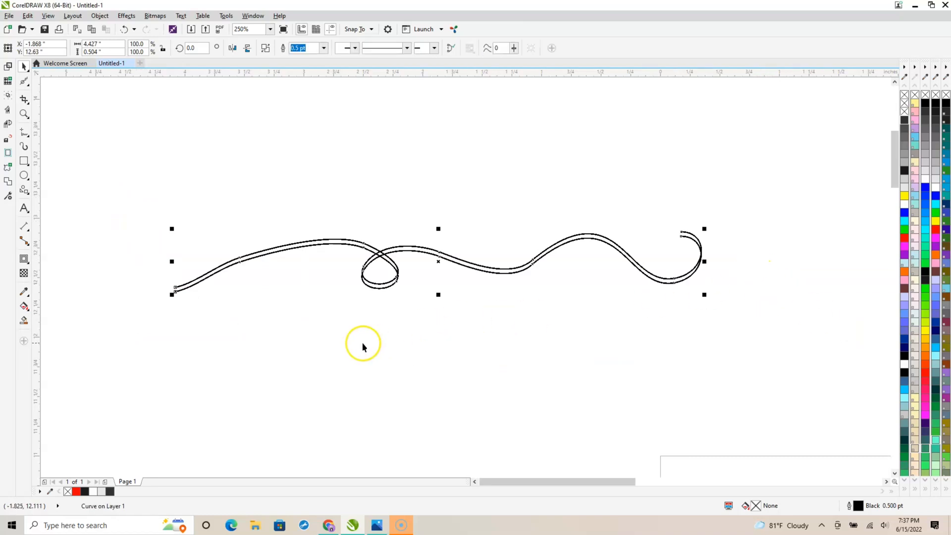
pyautogui.moveTo(152, 268); pyautogui.dragTo(193, 304)
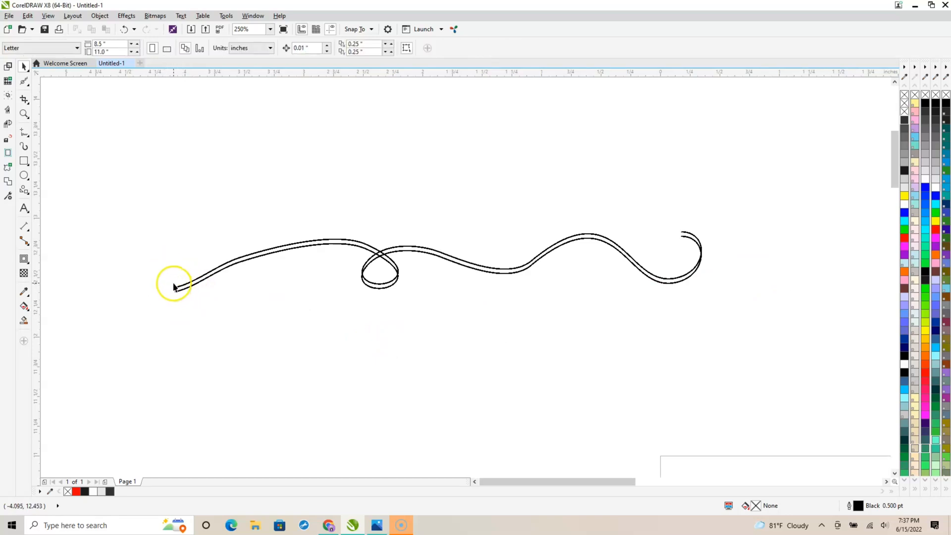
pyautogui.press('space')
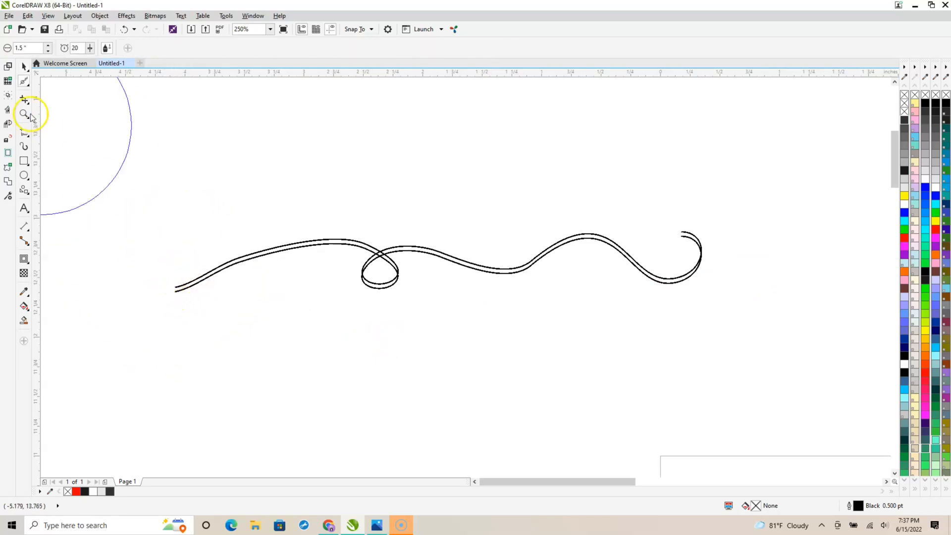
pyautogui.click(20, 65)
pyautogui.click(188, 287)
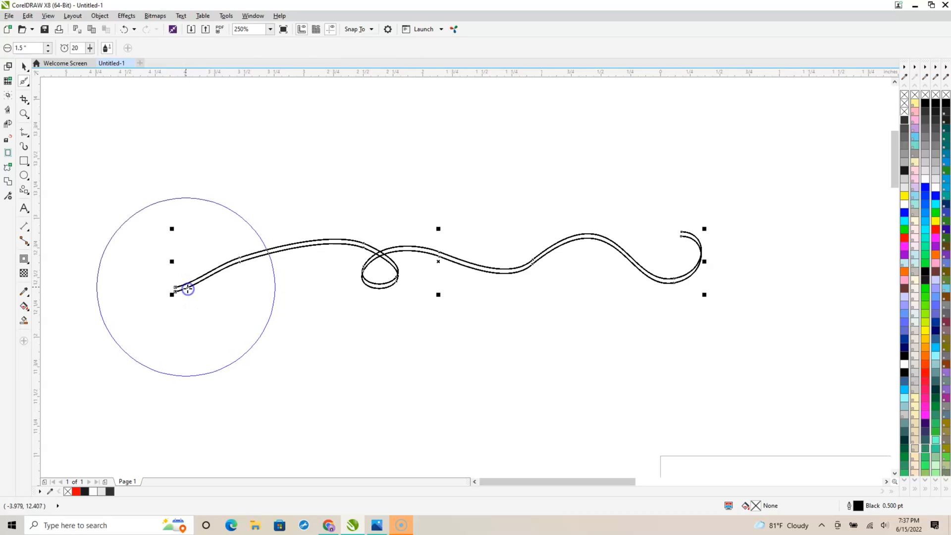
pyautogui.click(23, 67)
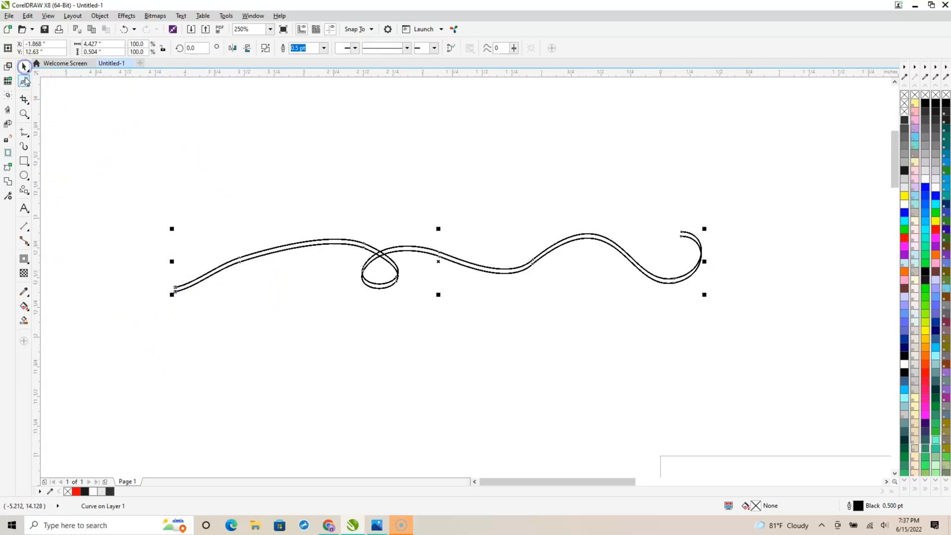
pyautogui.click(29, 85)
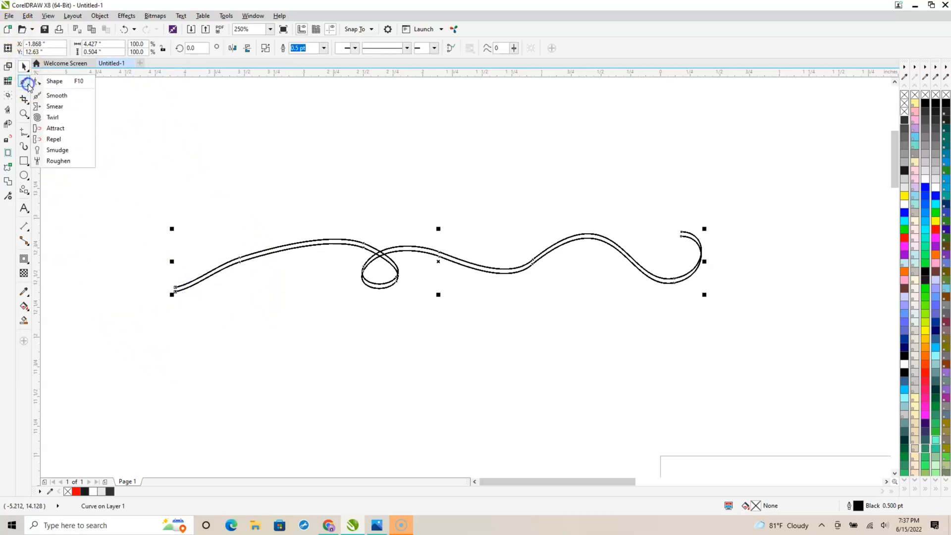
pyautogui.click(52, 82)
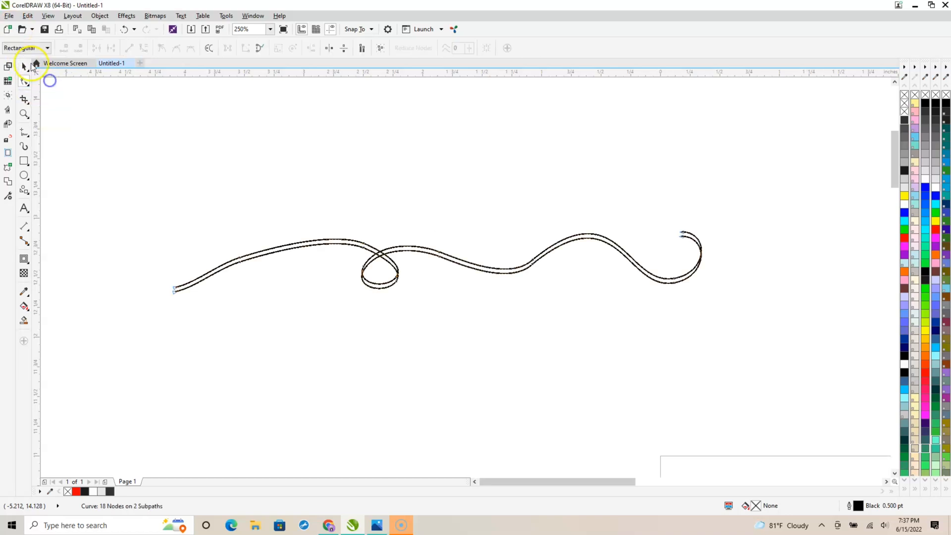
pyautogui.click(26, 67)
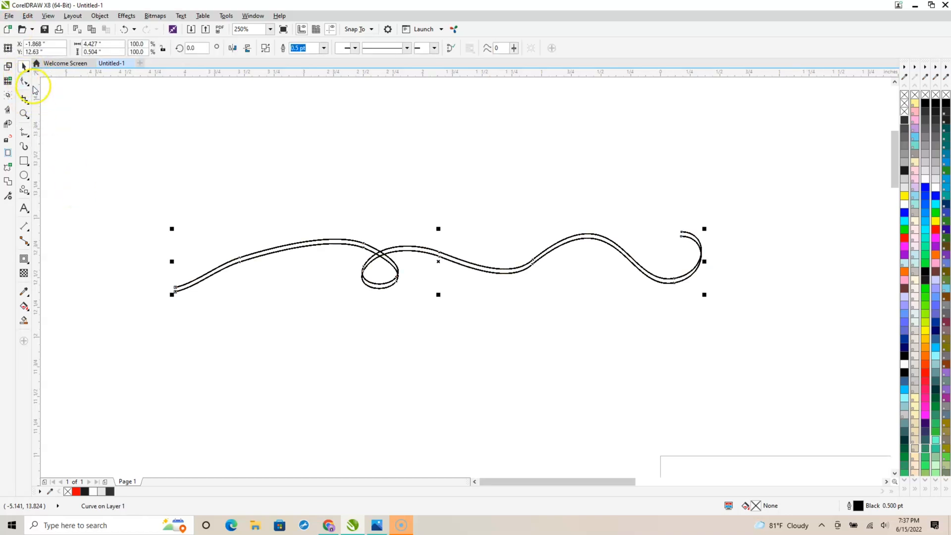
# Join the paired open end nodes at the left and right ends of the combined curve with the Shape tool
pyautogui.click(29, 85)
pyautogui.click(51, 82)
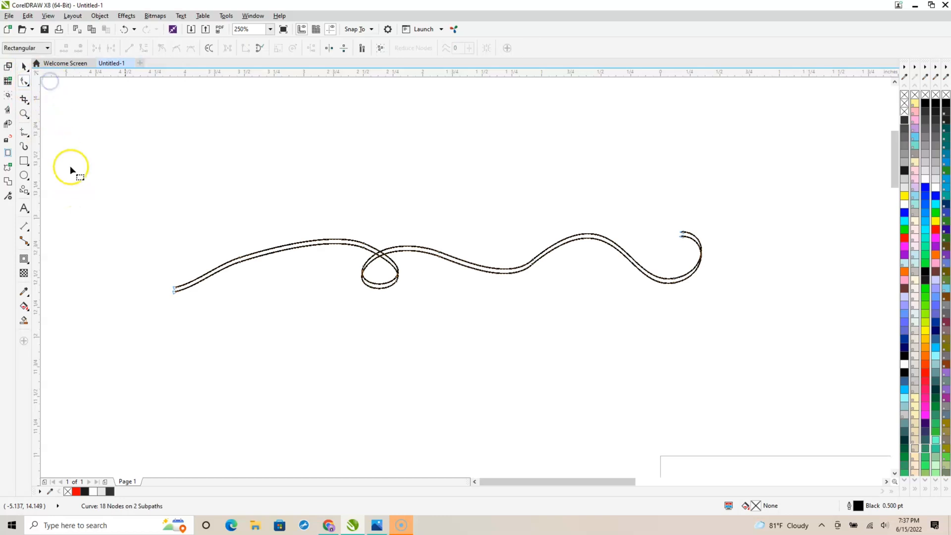
pyautogui.moveTo(199, 322); pyautogui.dragTo(200, 325)
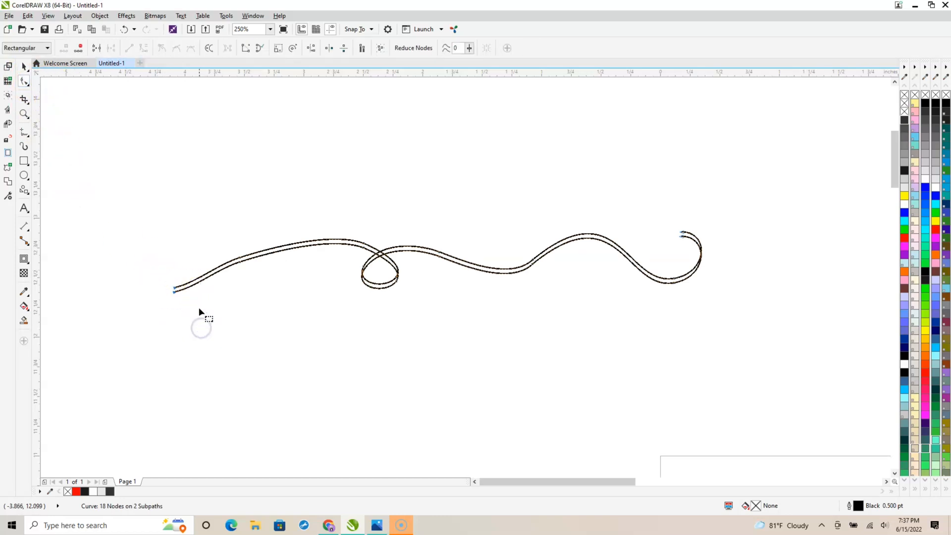
pyautogui.click(95, 49)
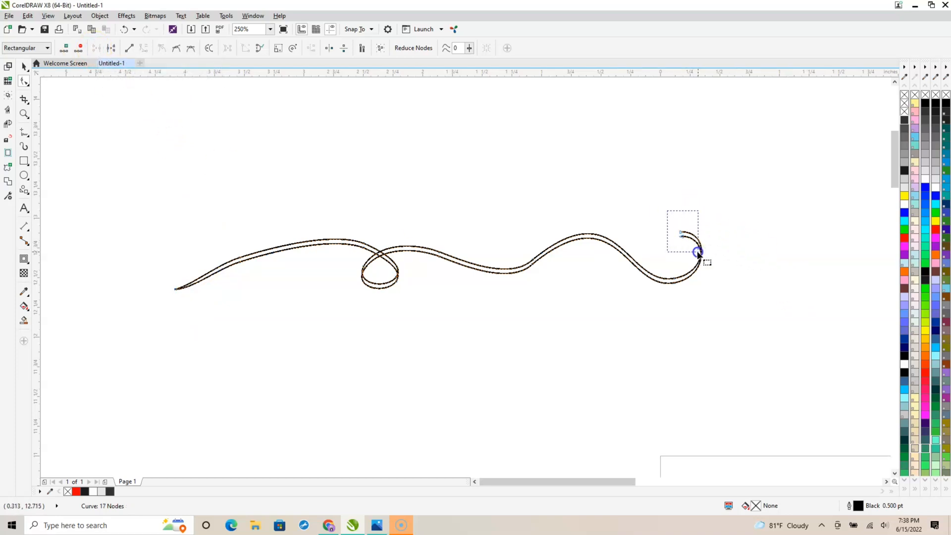
pyautogui.moveTo(698, 253); pyautogui.dragTo(697, 252)
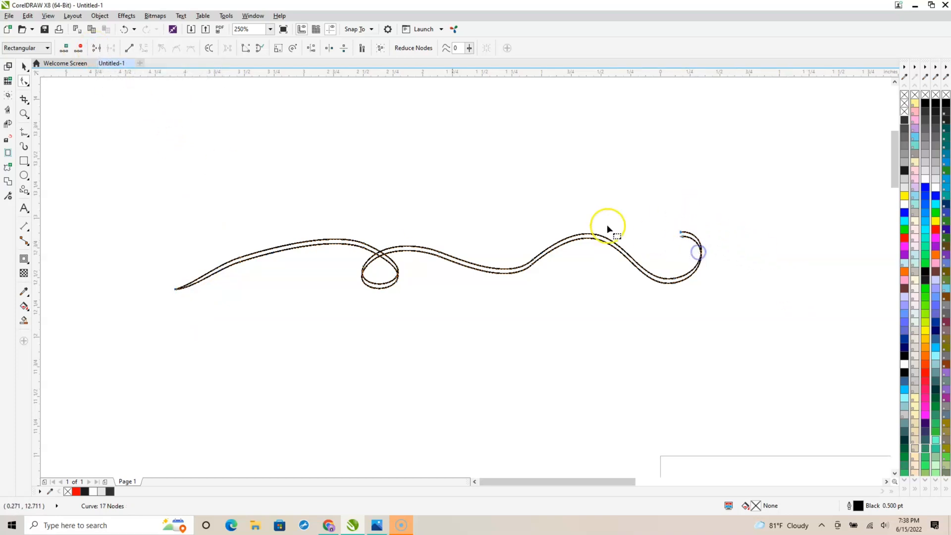
pyautogui.click(98, 48)
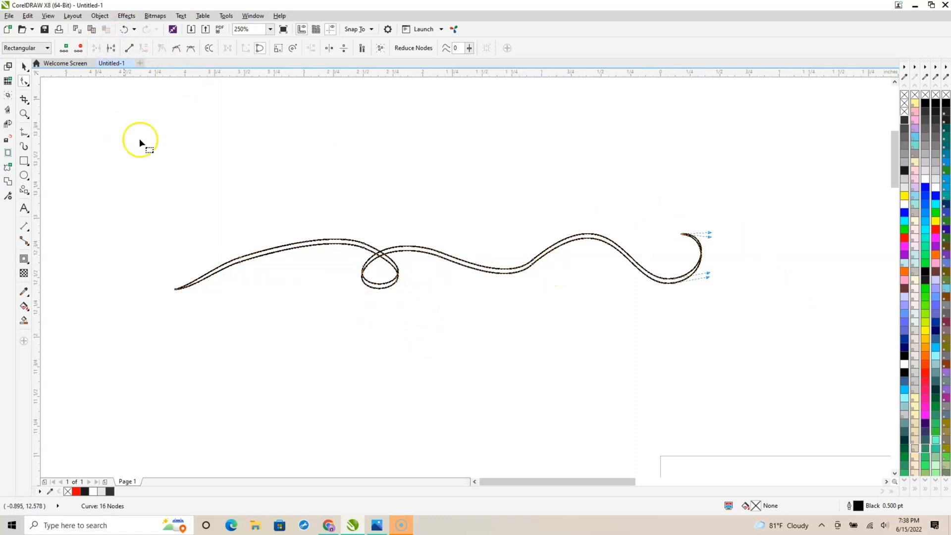
# Fill the closed swirl with 90% Black and remove its outline
pyautogui.click(24, 65)
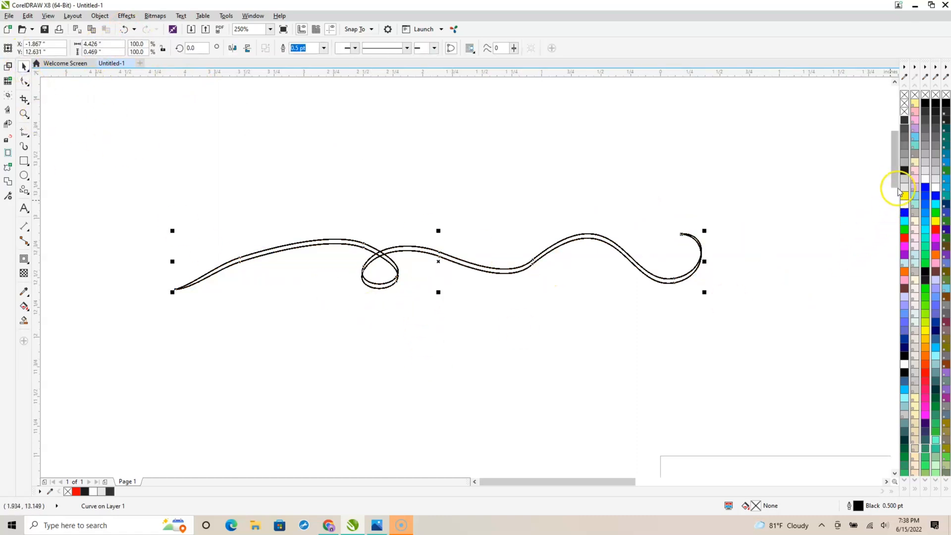
pyautogui.click(905, 171)
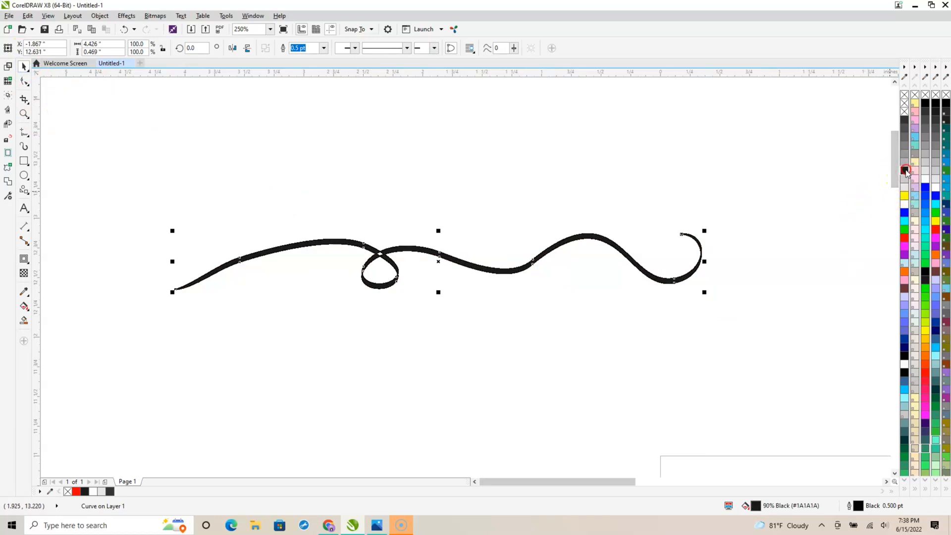
pyautogui.click(715, 318)
# Cover the diamond-shaped gap at the loop's crossing with a rectangle about 0.068 by 0.04 inches, filled with 90% Black
pyautogui.scroll(2, 398, 264)
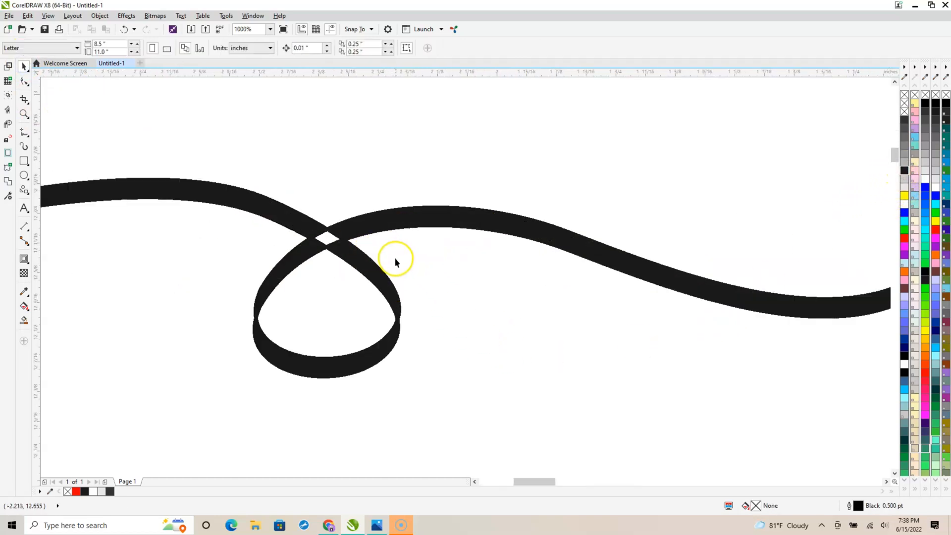
pyautogui.scroll(1, 384, 329)
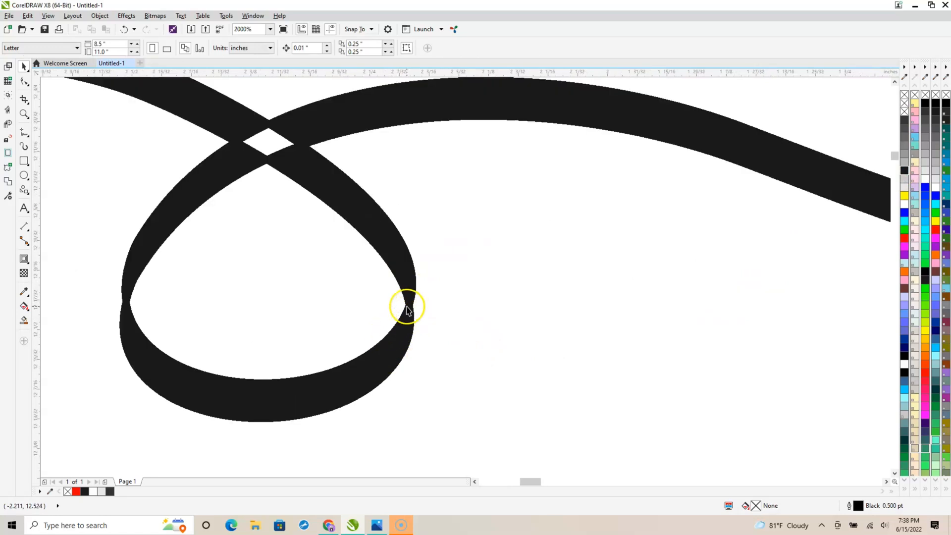
pyautogui.scroll(-2, 308, 157)
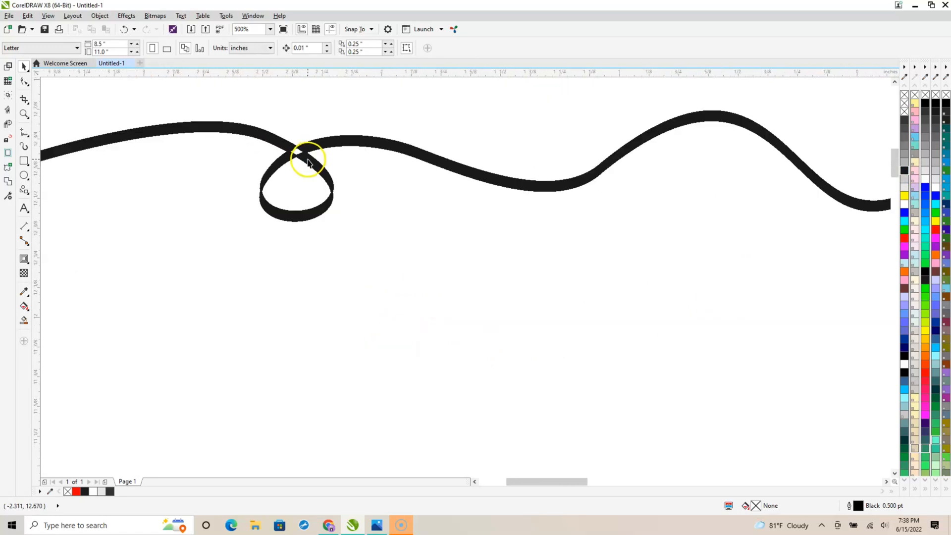
pyautogui.scroll(-1, 296, 157)
pyautogui.scroll(3, 296, 157)
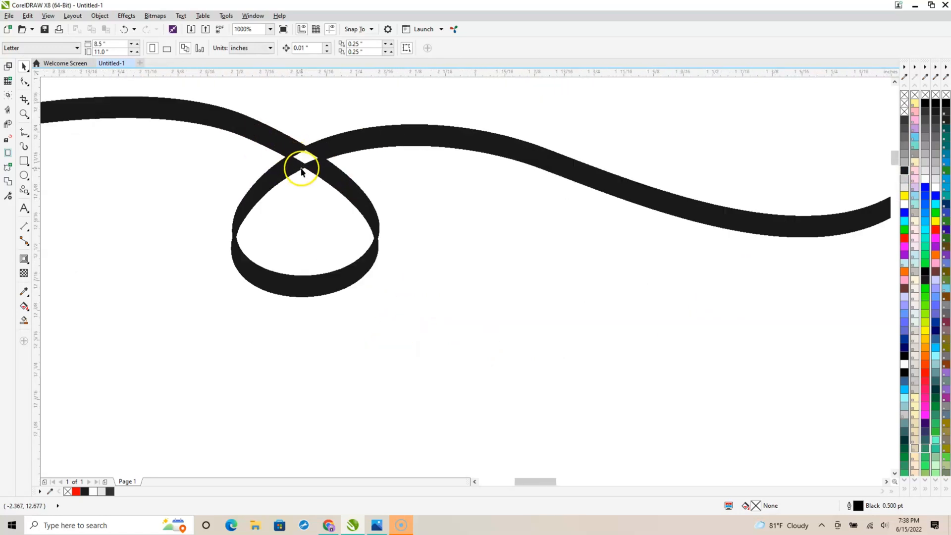
pyautogui.scroll(2, 306, 161)
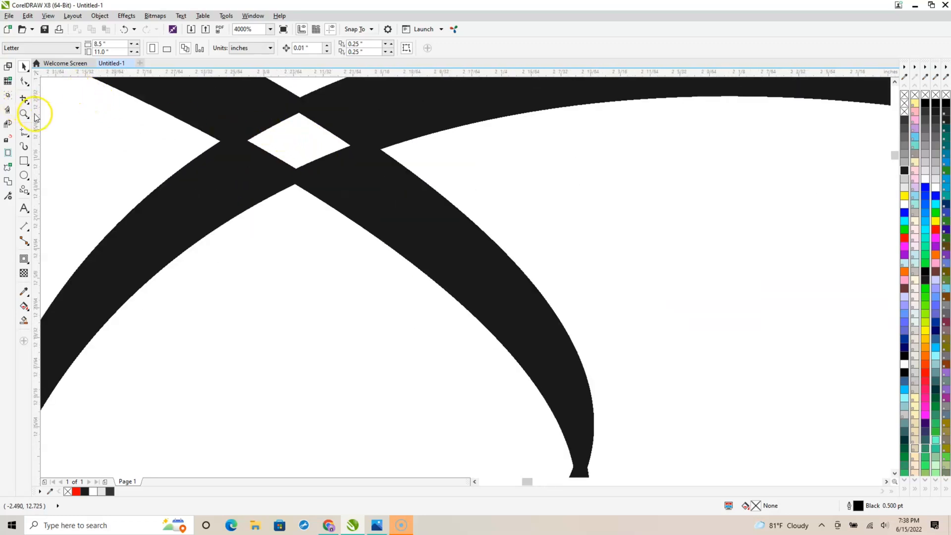
pyautogui.click(25, 147)
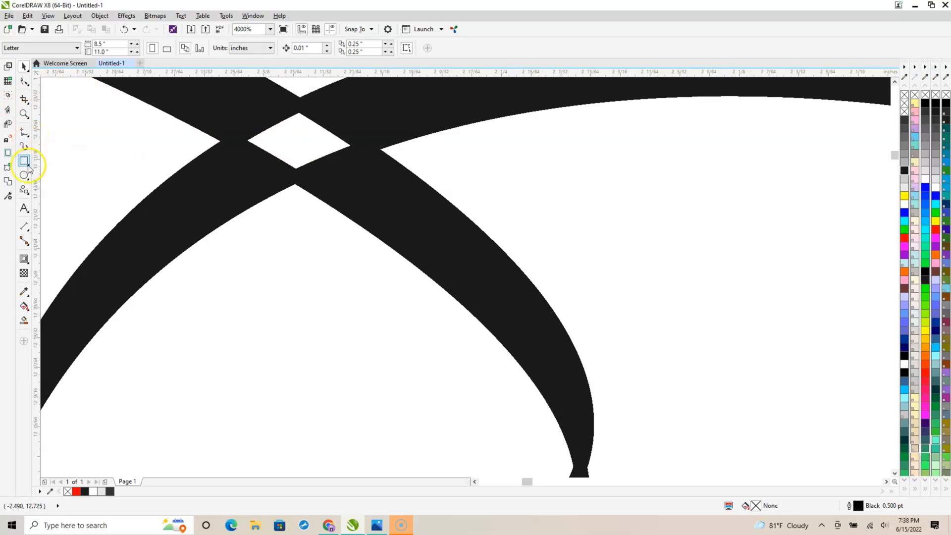
pyautogui.click(28, 168)
pyautogui.click(236, 101)
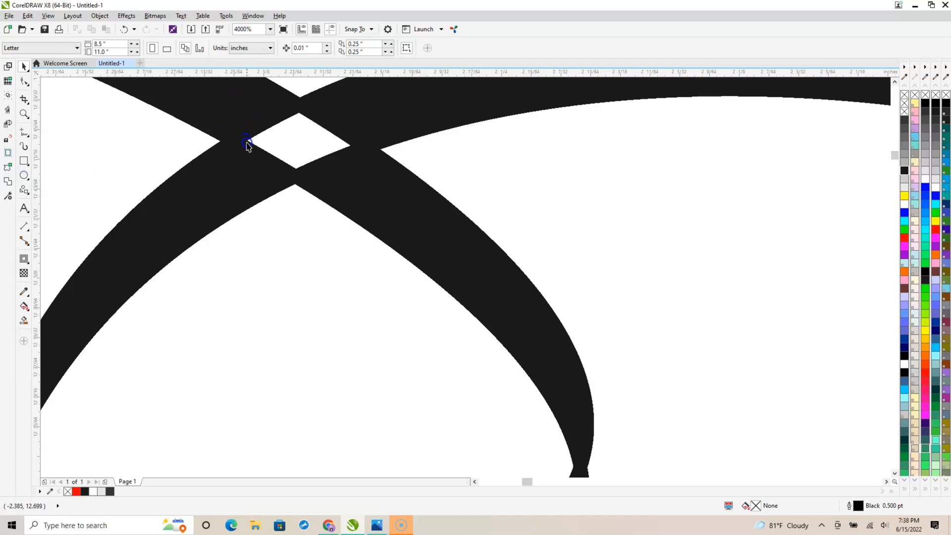
pyautogui.click(23, 162)
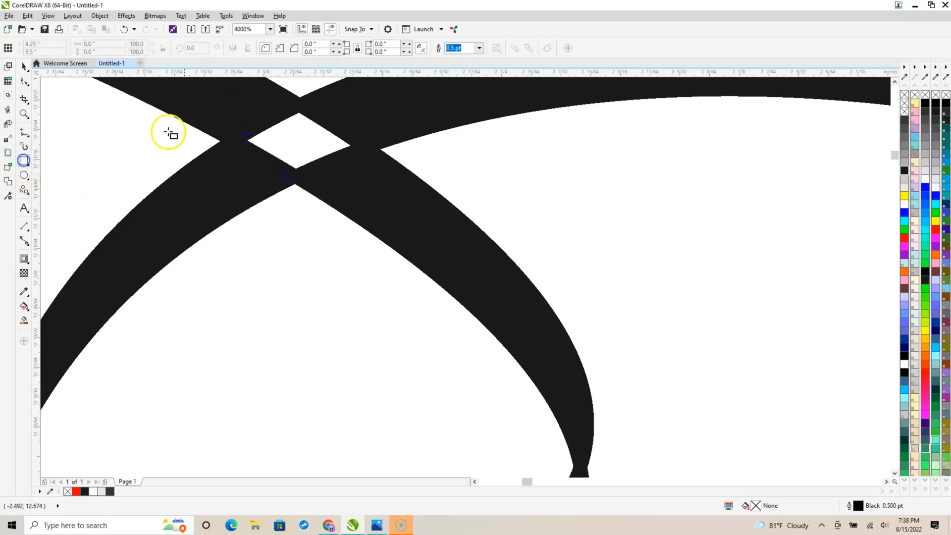
pyautogui.moveTo(237, 102); pyautogui.dragTo(366, 177)
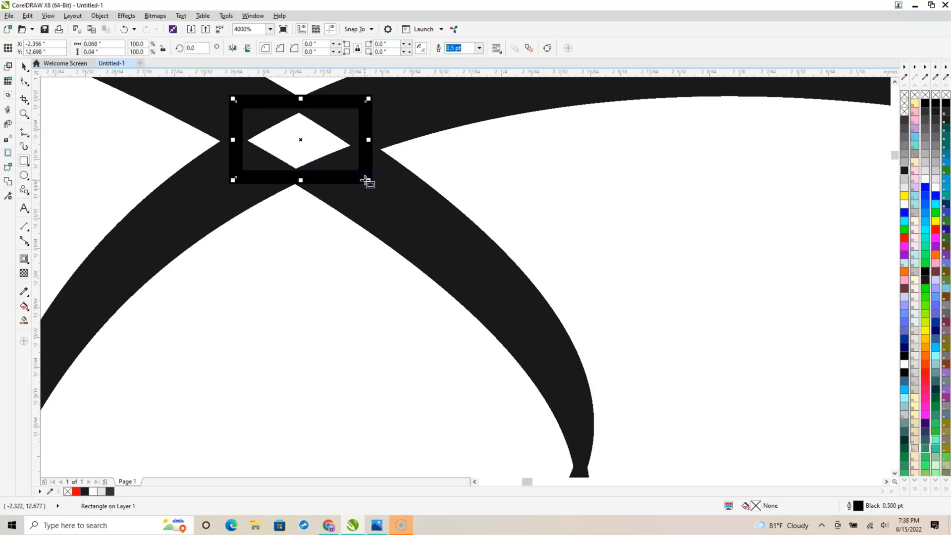
pyautogui.click(904, 171)
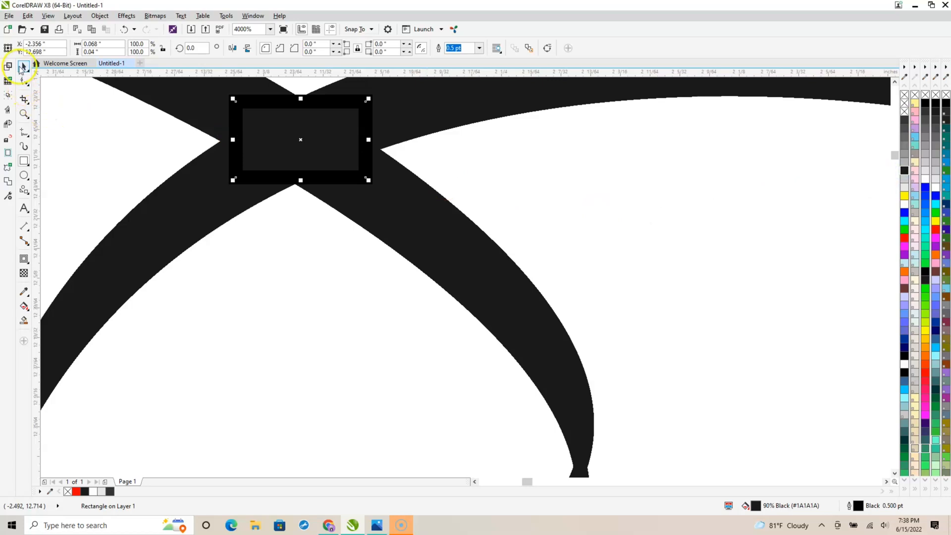
# Weld the swirl and the rectangle covering its crossing gap into one curve, and check the loop's crossing up close
pyautogui.scroll(-10, 240, 227)
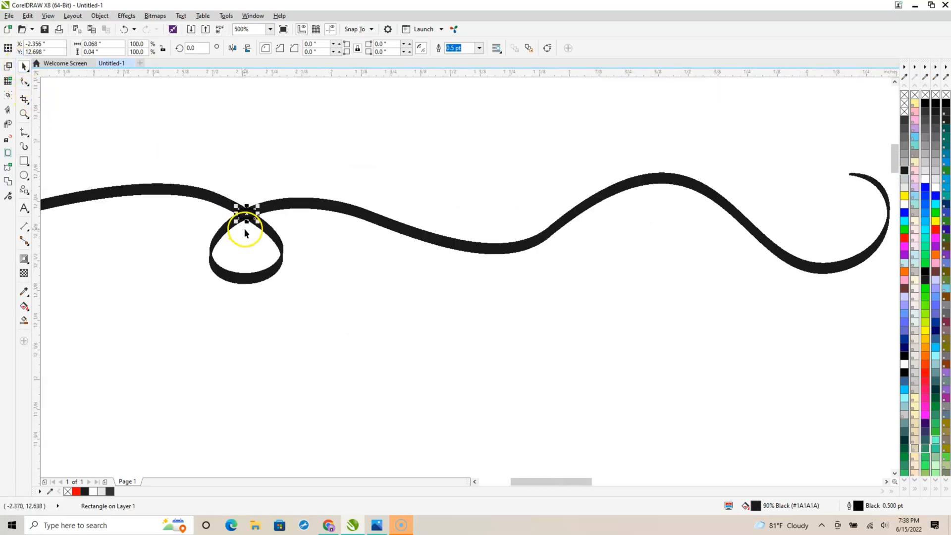
pyautogui.scroll(-3, 245, 223)
pyautogui.moveTo(456, 193); pyautogui.dragTo(92, 294)
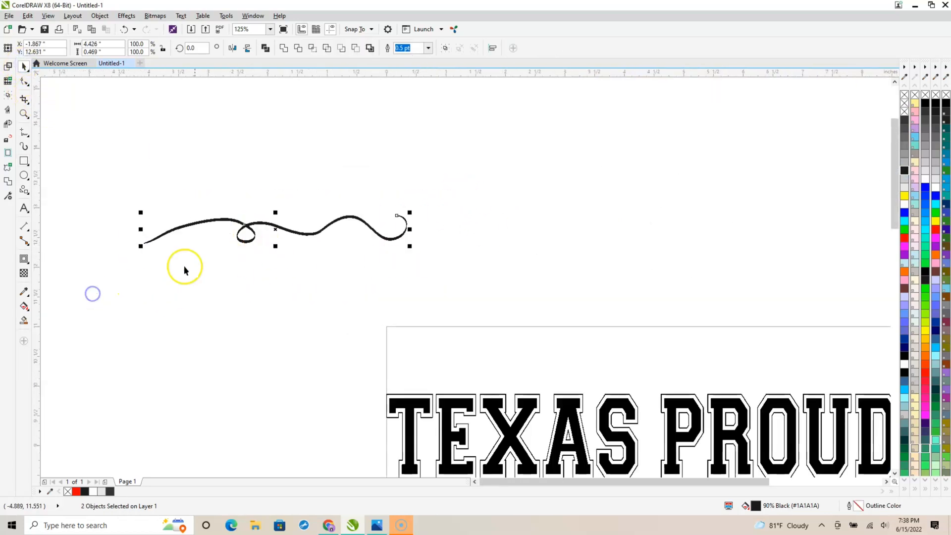
pyautogui.click(283, 48)
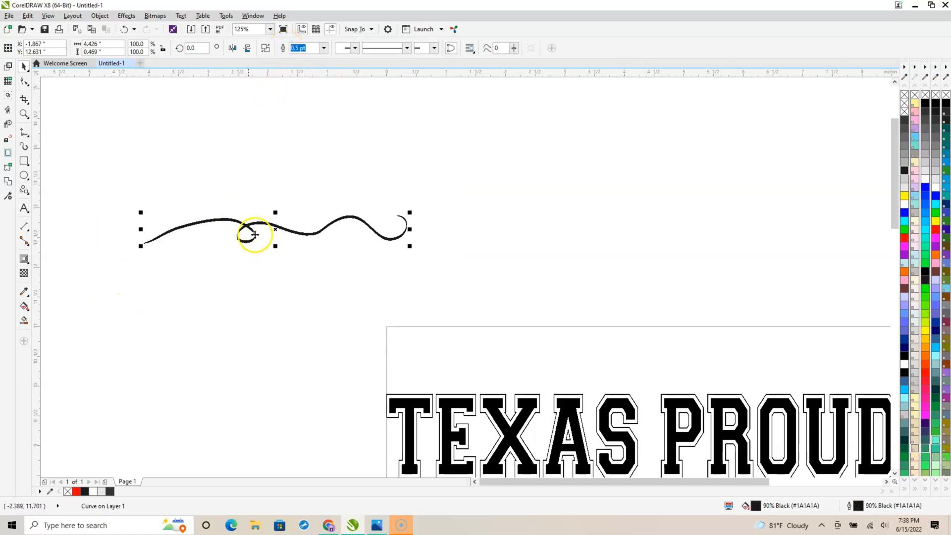
pyautogui.scroll(5, 254, 234)
pyautogui.click(423, 272)
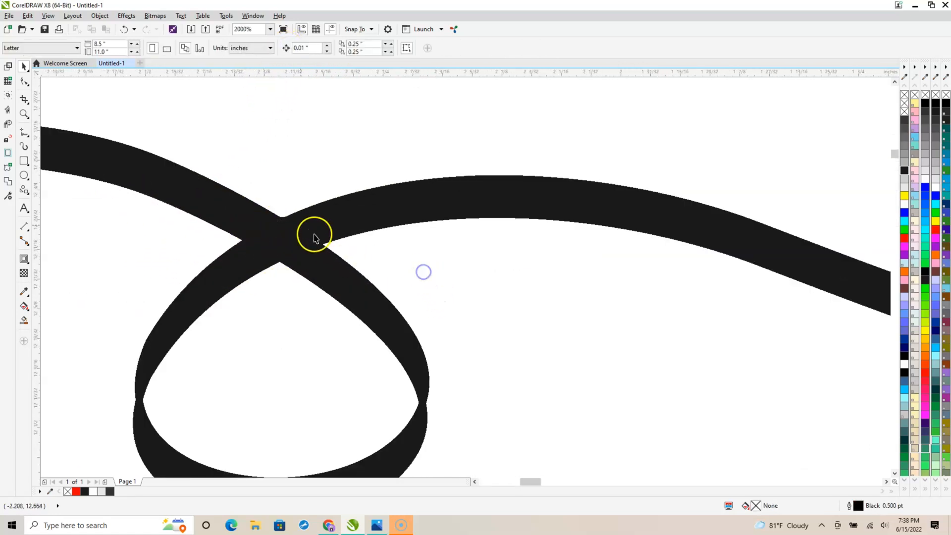
pyautogui.click(314, 237)
pyautogui.click(425, 265)
pyautogui.scroll(-3, 431, 262)
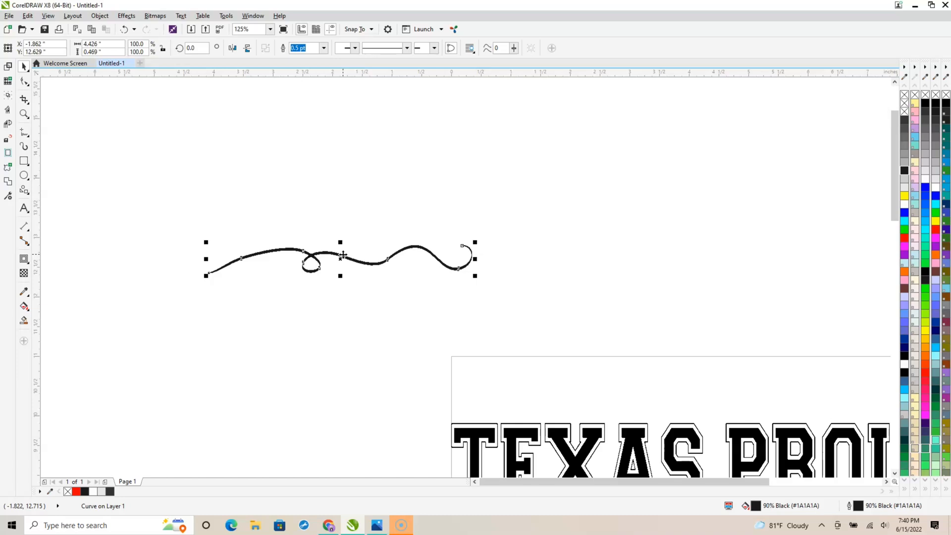
# Duplicate the swirl, mirror the copy horizontally, and align the two halves so their hooked ends meet in a central loop
pyautogui.hotkey('ctrl', 'd')
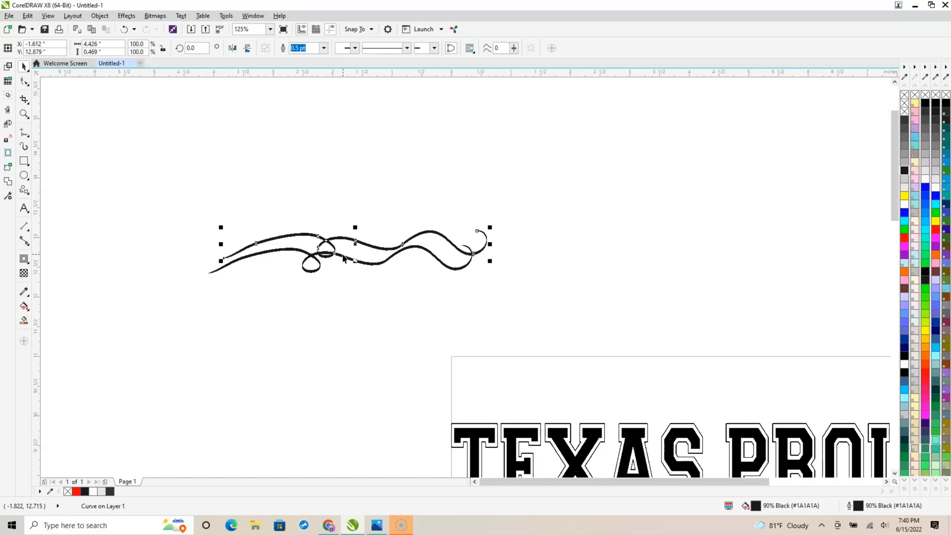
pyautogui.click(234, 49)
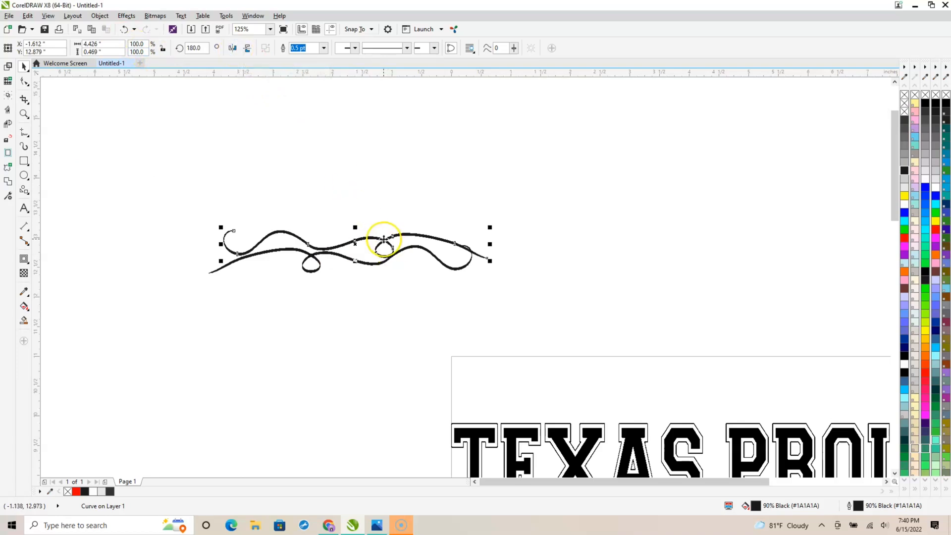
pyautogui.moveTo(384, 239); pyautogui.dragTo(614, 256)
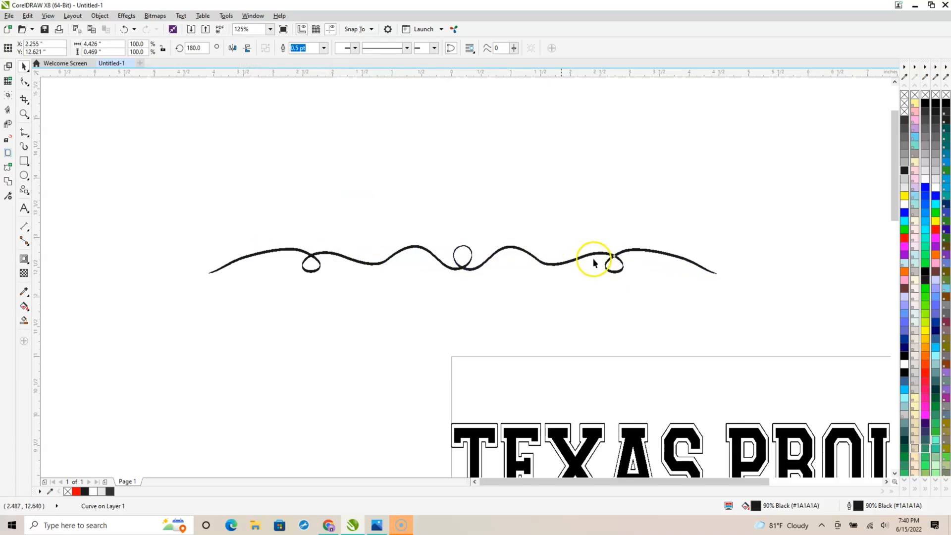
pyautogui.scroll(3, 476, 256)
pyautogui.moveTo(443, 218); pyautogui.dragTo(440, 218)
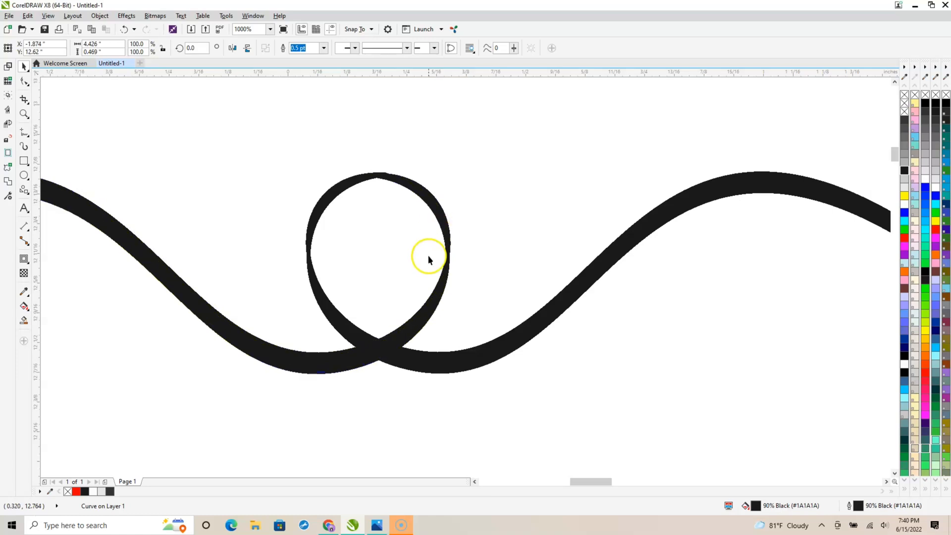
pyautogui.scroll(-6, 428, 259)
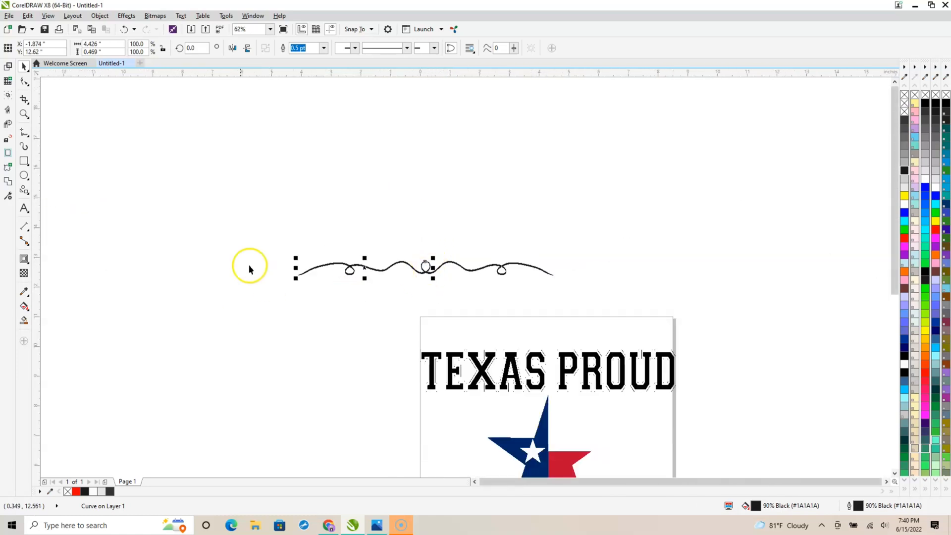
# Group all three objects that make up the mirrored flourish
pyautogui.moveTo(236, 225); pyautogui.dragTo(685, 323)
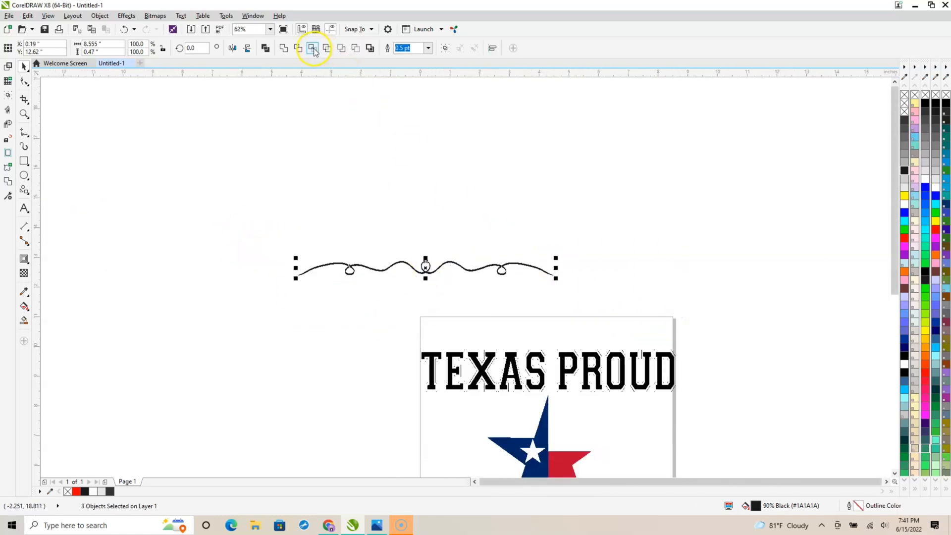
pyautogui.click(101, 17)
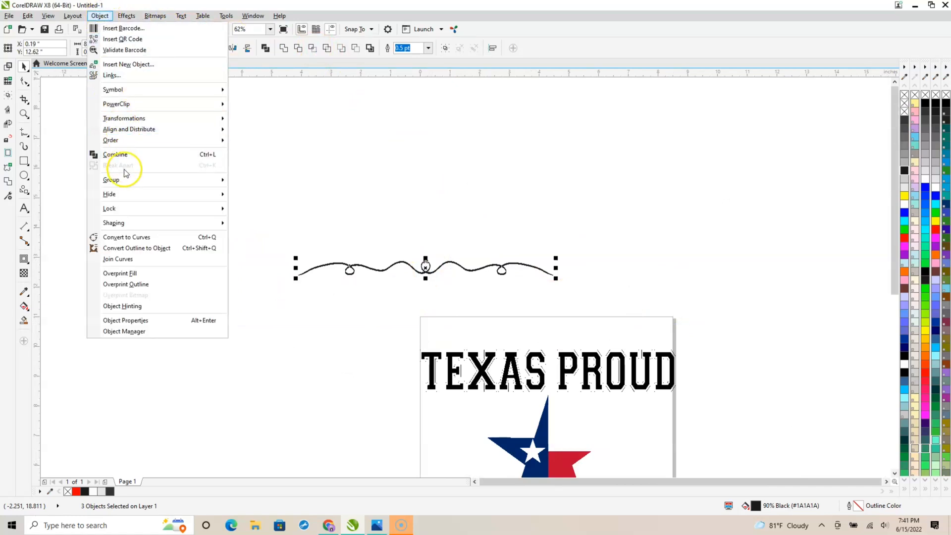
pyautogui.moveTo(129, 183)
pyautogui.click(280, 181)
# Place the grouped flourish on the page directly above the TEXAS PROUD lettering, spanning its width
pyautogui.moveTo(425, 270); pyautogui.dragTo(548, 345)
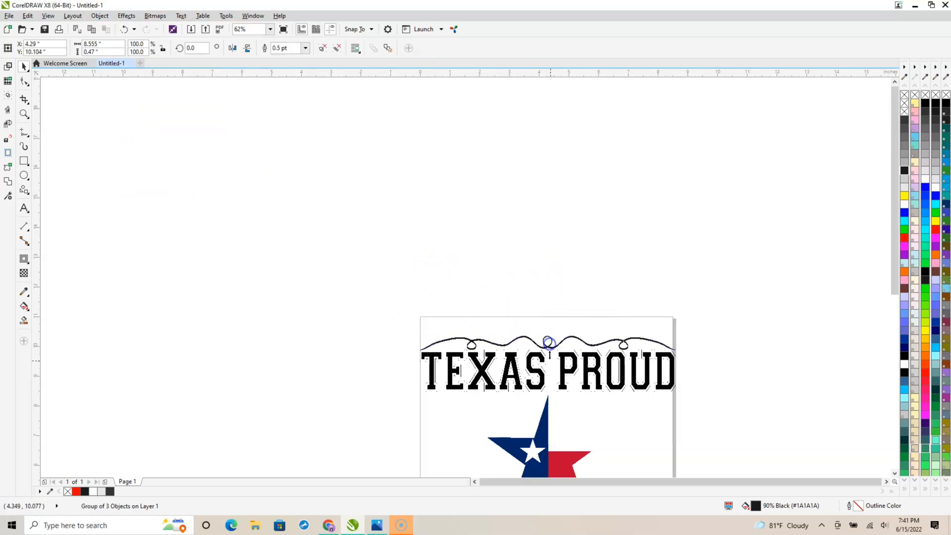
pyautogui.scroll(-1, 596, 398)
pyautogui.scroll(2, 577, 396)
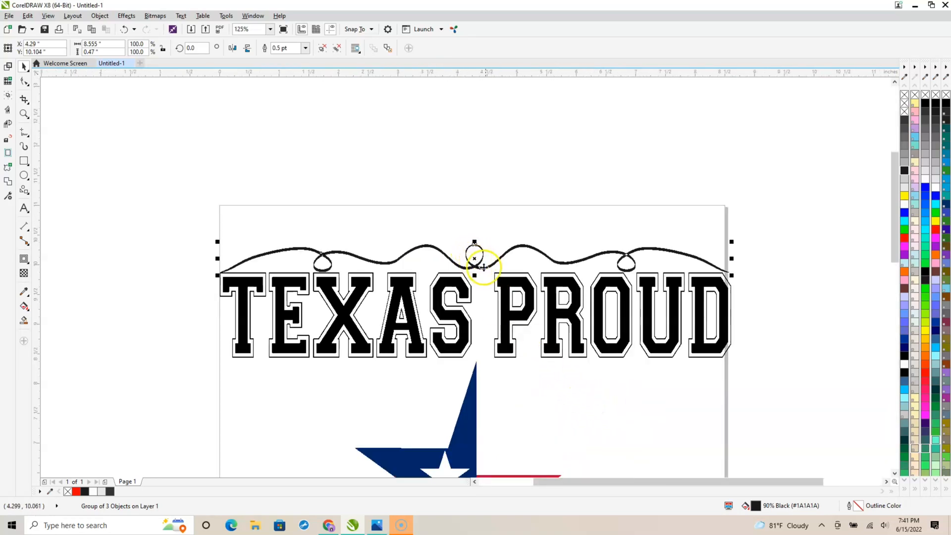
pyautogui.click(804, 282)
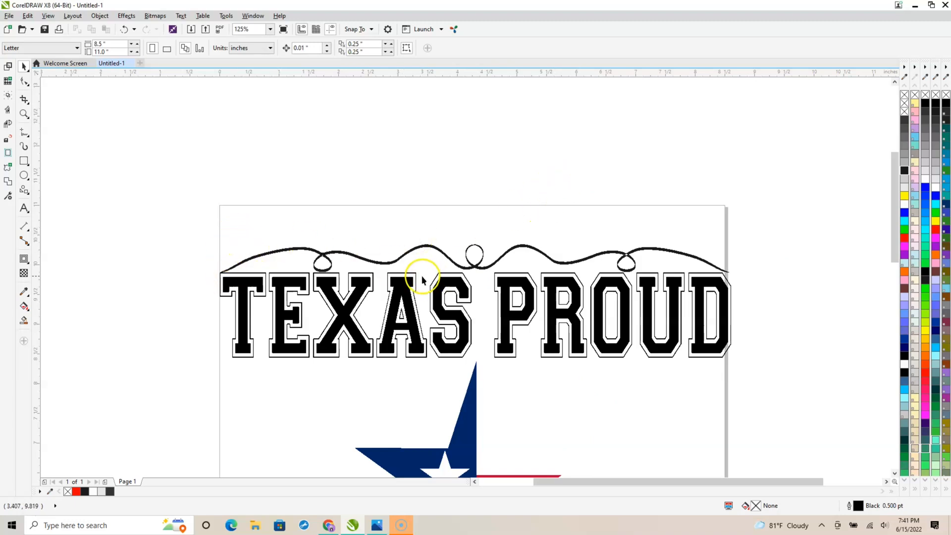
# Draw a freehand wavy curve with a curled right end, about 2.6 by 0.6 inches, over the flourish's left half
pyautogui.click(28, 139)
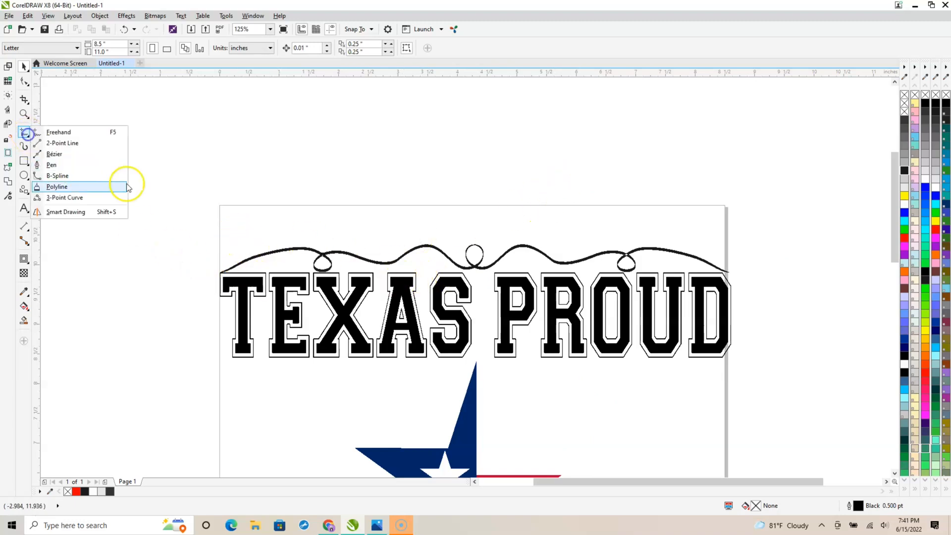
pyautogui.click(81, 131)
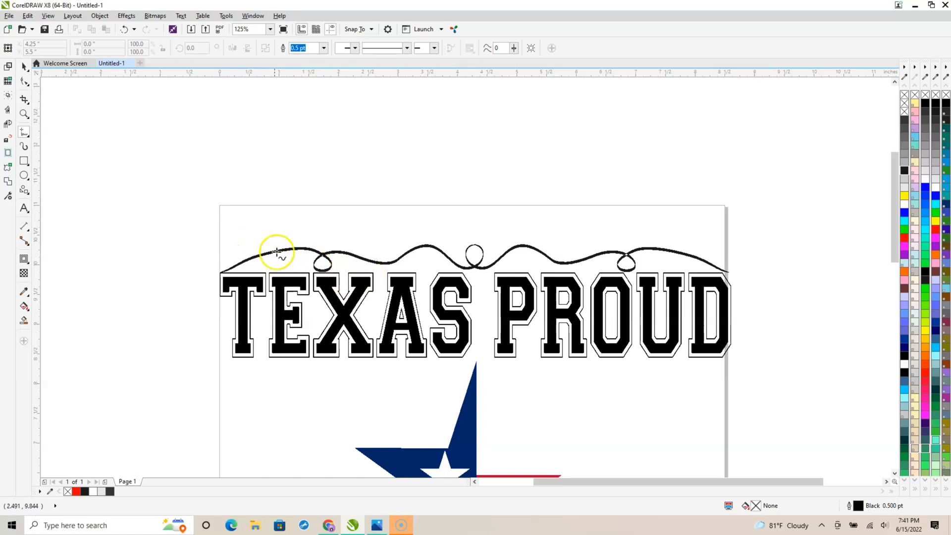
pyautogui.moveTo(263, 244); pyautogui.dragTo(286, 261)
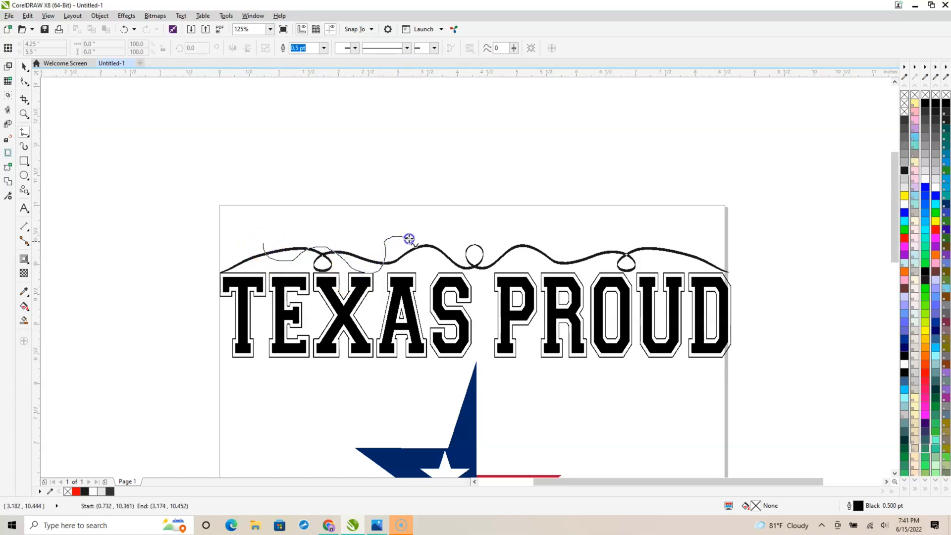
pyautogui.moveTo(406, 262); pyautogui.dragTo(407, 262)
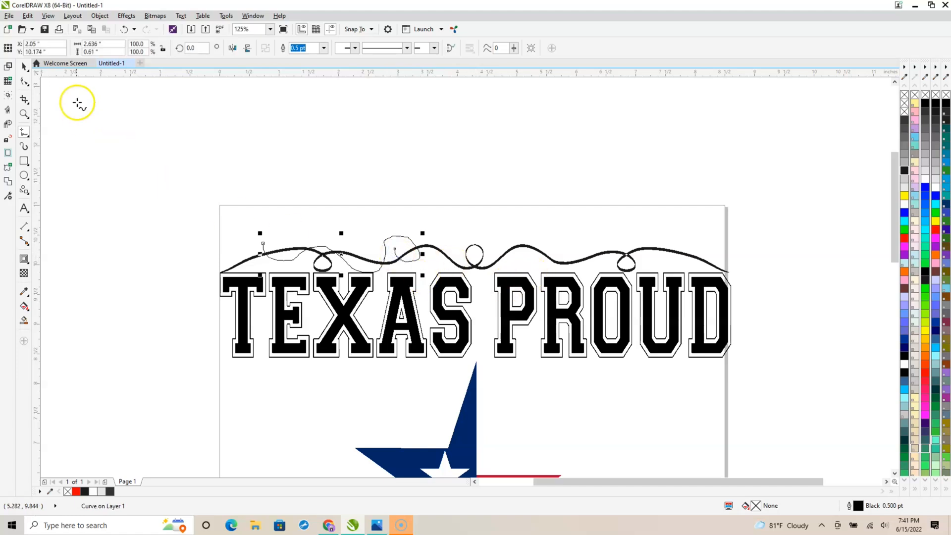
# Smooth the freehand curve along its curled right end and its left end using the Smooth tool with a 1.5-inch nib
pyautogui.click(24, 81)
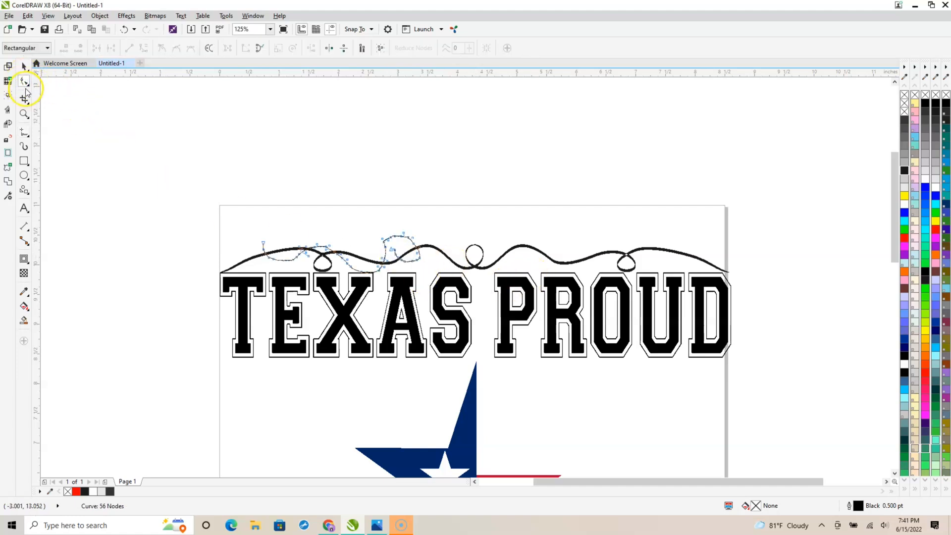
pyautogui.click(25, 85)
pyautogui.click(53, 98)
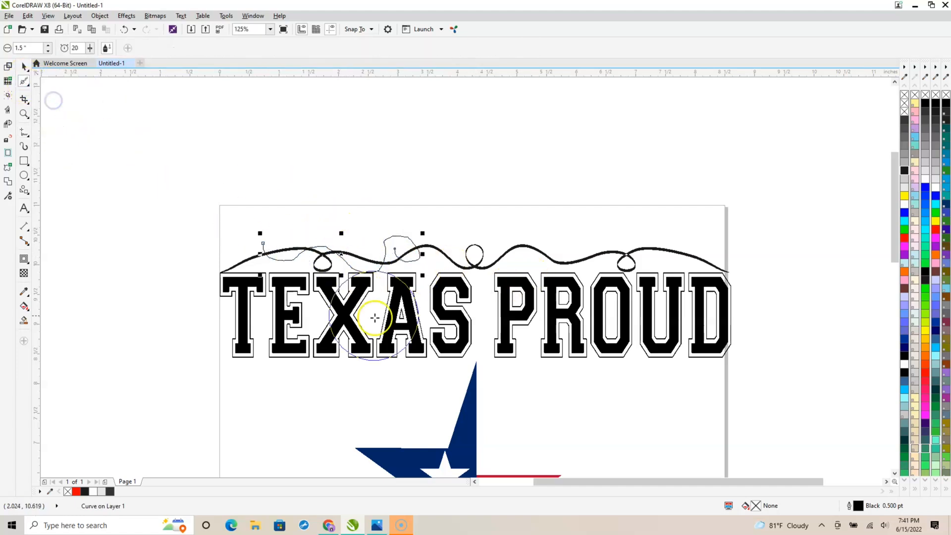
pyautogui.scroll(1, 392, 276)
pyautogui.scroll(3, 392, 276)
pyautogui.scroll(-2, 340, 180)
pyautogui.moveTo(311, 171)
pyautogui.mouseDown()
pyautogui.moveTo(277, 162)
pyautogui.moveTo(319, 183)
pyautogui.moveTo(324, 126)
pyautogui.moveTo(406, 146)
pyautogui.moveTo(246, 173)
pyautogui.moveTo(139, 118)
pyautogui.moveTo(71, 104)
pyautogui.moveTo(82, 86)
pyautogui.moveTo(60, 93)
pyautogui.mouseUp()
pyautogui.scroll(-4, 163, 201)
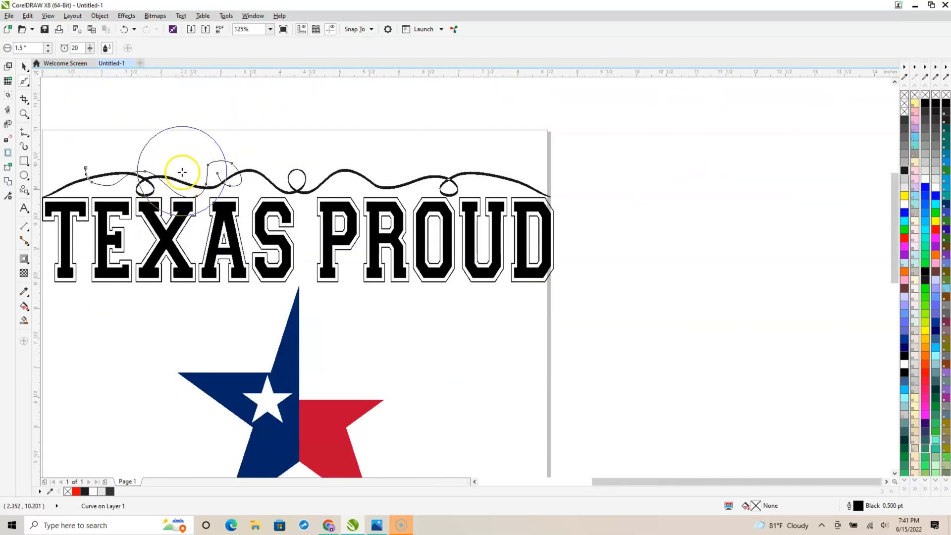
pyautogui.scroll(4, 209, 177)
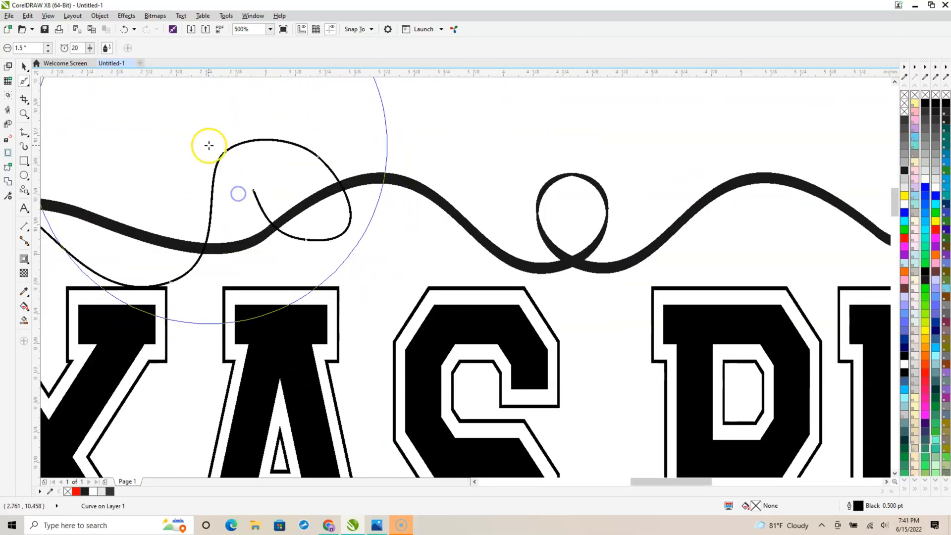
pyautogui.moveTo(199, 158); pyautogui.dragTo(262, 205)
pyautogui.moveTo(219, 176); pyautogui.dragTo(252, 200)
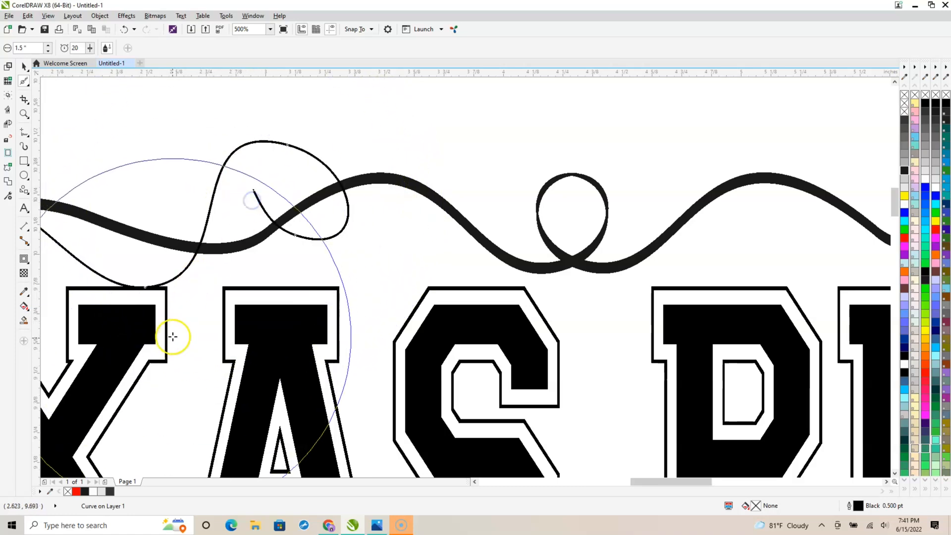
pyautogui.moveTo(669, 481); pyautogui.dragTo(629, 485)
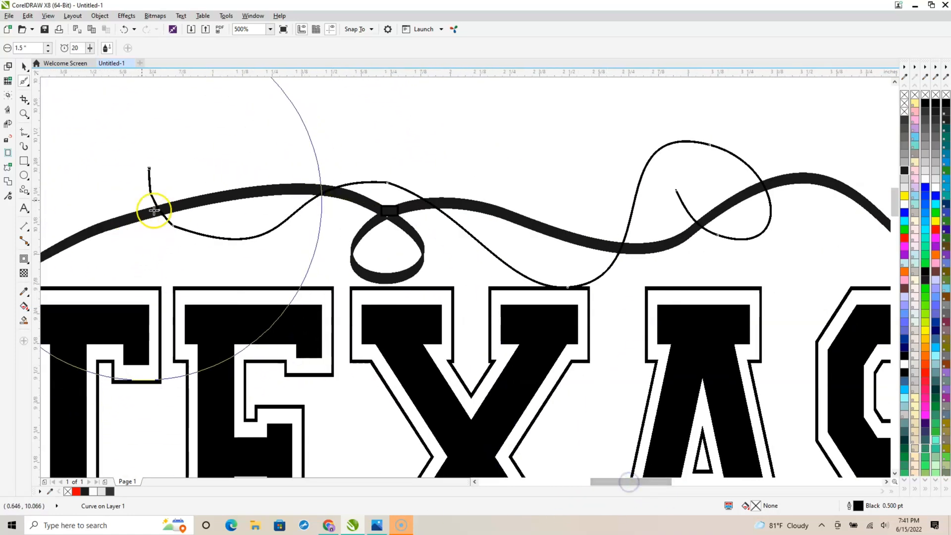
pyautogui.moveTo(153, 213)
pyautogui.mouseDown()
pyautogui.moveTo(137, 191)
pyautogui.moveTo(163, 228)
pyautogui.moveTo(230, 275)
pyautogui.moveTo(220, 243)
pyautogui.moveTo(303, 229)
pyautogui.mouseUp()
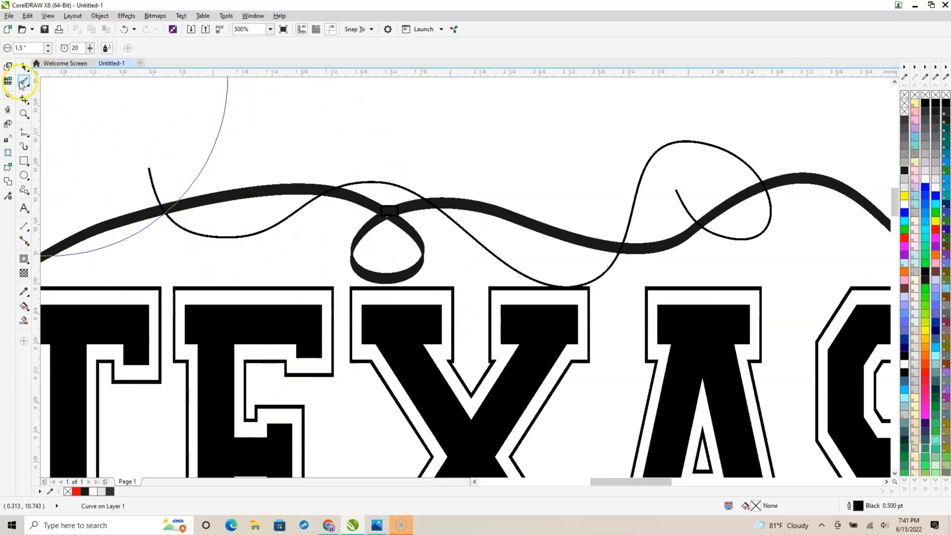
pyautogui.click(22, 67)
pyautogui.click(25, 83)
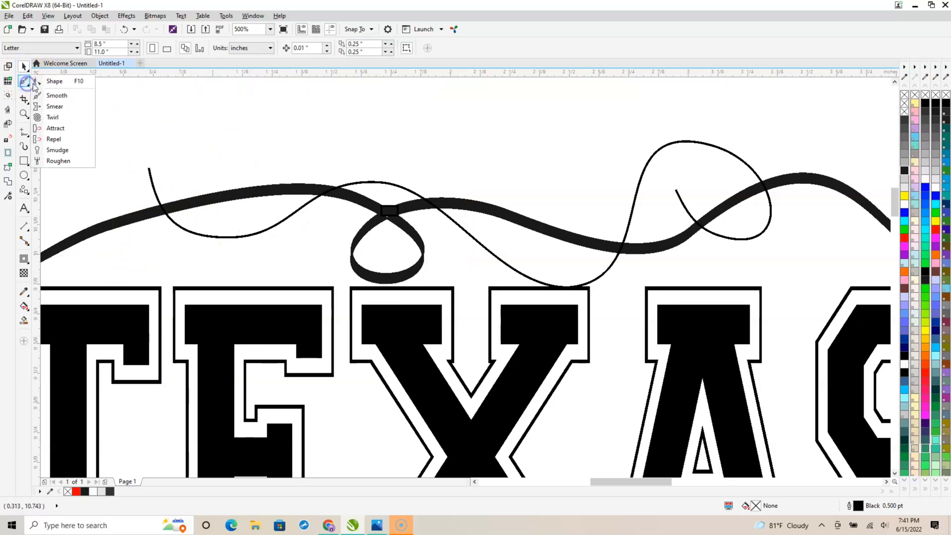
pyautogui.click(54, 80)
pyautogui.click(271, 223)
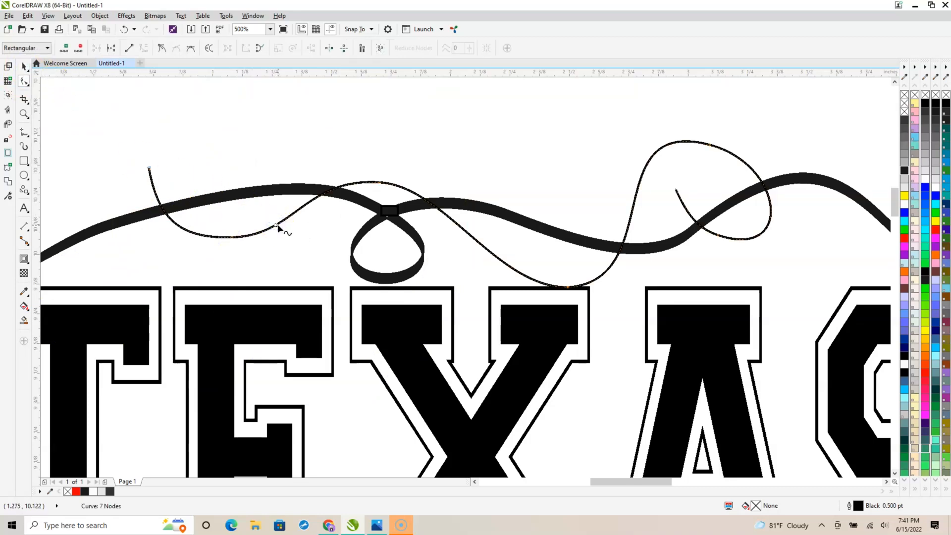
pyautogui.hotkey('ctrl', 'd')
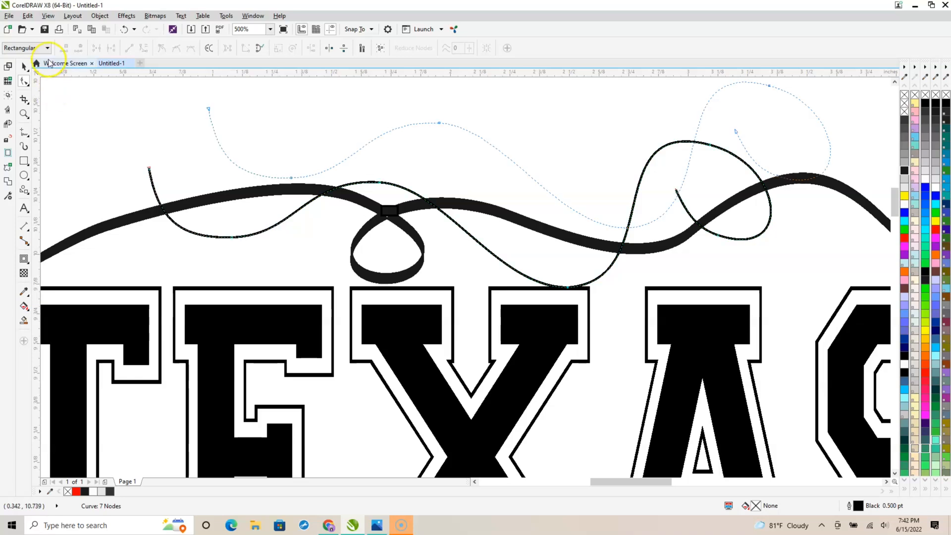
pyautogui.click(27, 70)
pyautogui.click(26, 83)
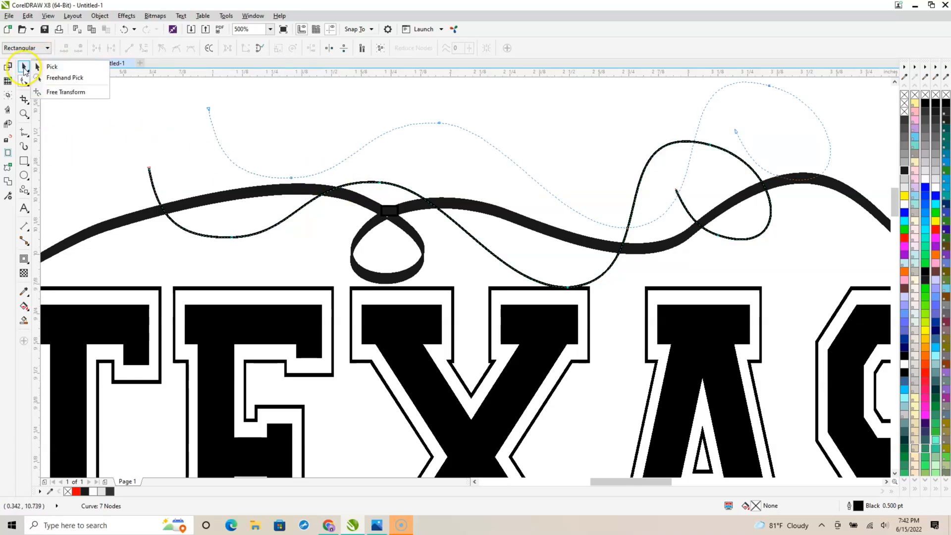
# Duplicate the smoothed thin curve and place the copy about 0.04 inches straight above the original
pyautogui.click(24, 67)
pyautogui.click(519, 178)
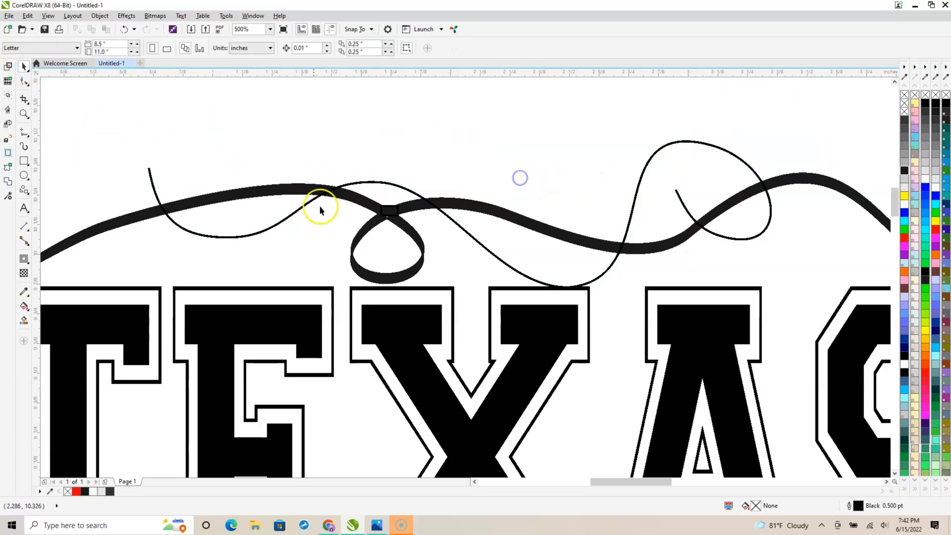
pyautogui.click(290, 217)
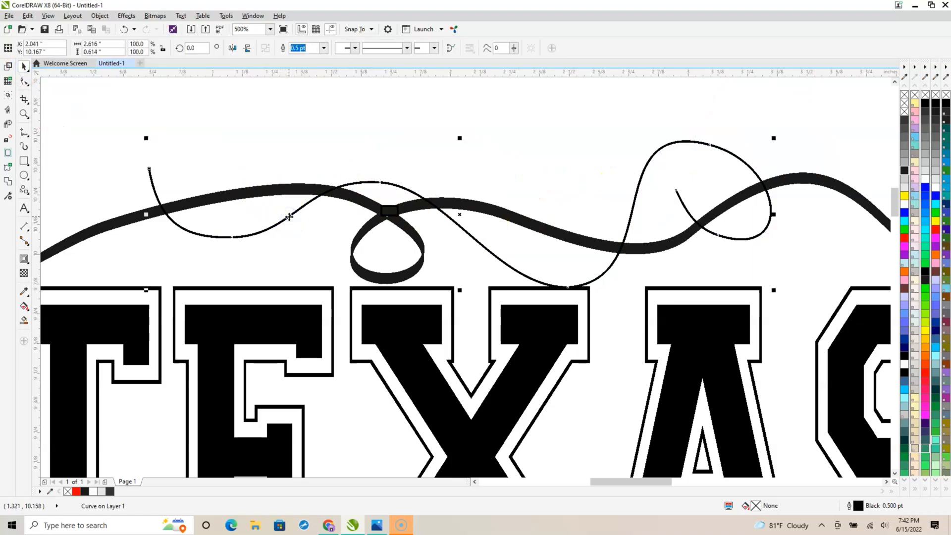
pyautogui.hotkey('ctrl', 'd')
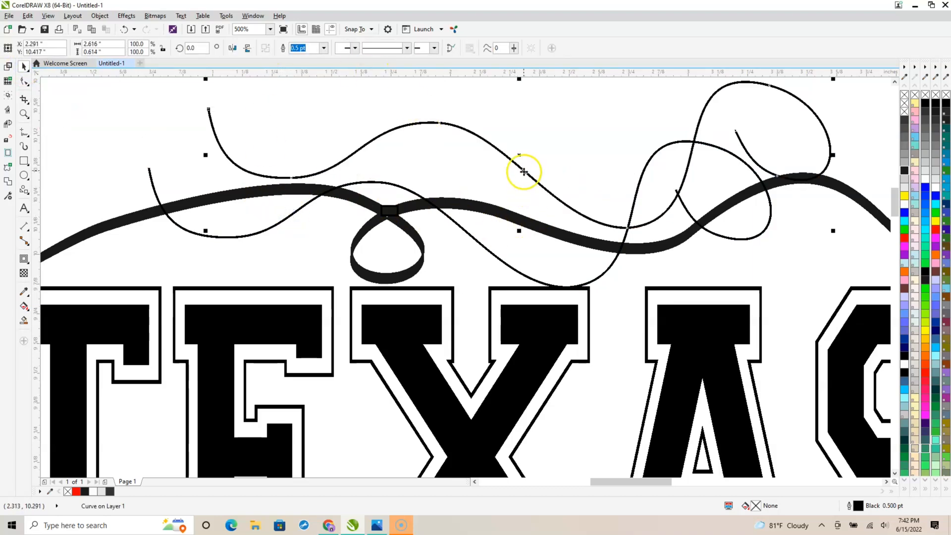
pyautogui.moveTo(520, 170); pyautogui.dragTo(464, 220)
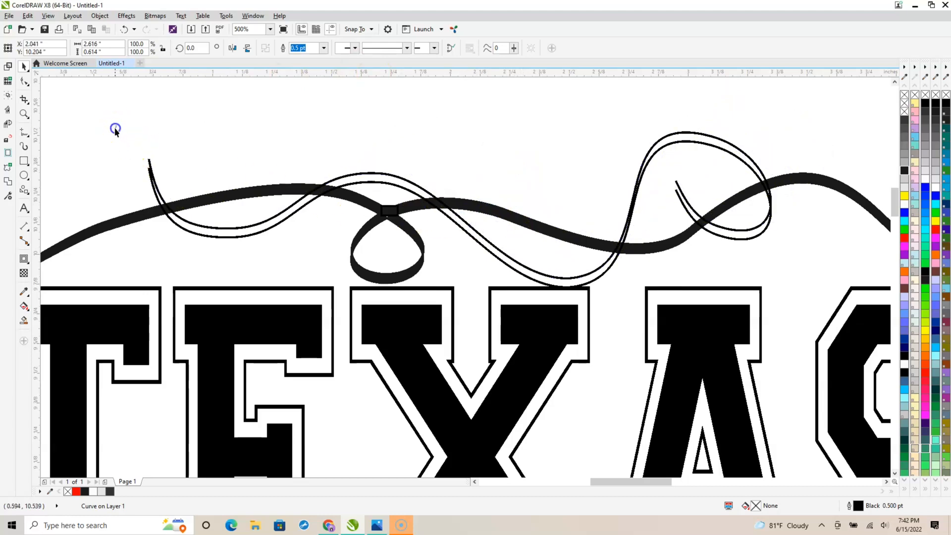
# Combine the two thin wavy curves above TEXAS into a single curve object
pyautogui.moveTo(116, 126); pyautogui.dragTo(844, 296)
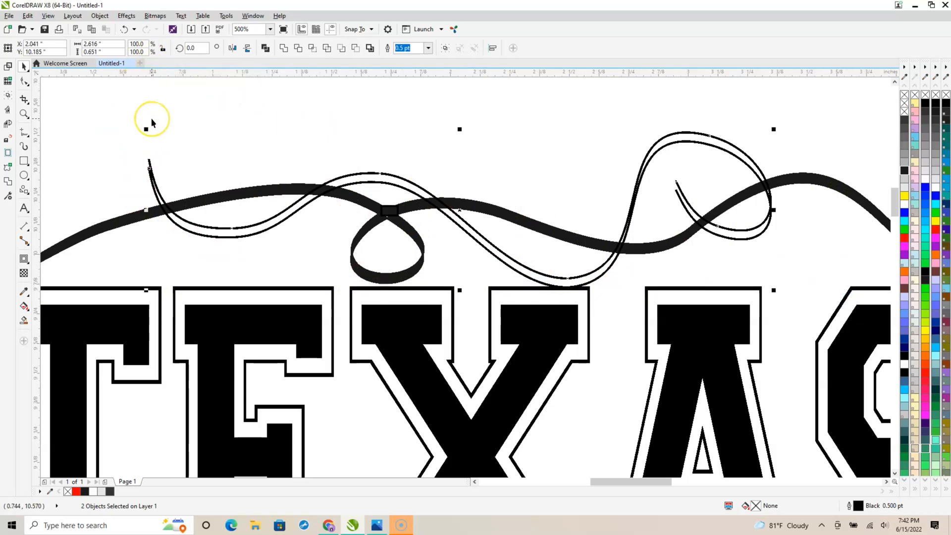
pyautogui.hotkey('ctrl', 'l')
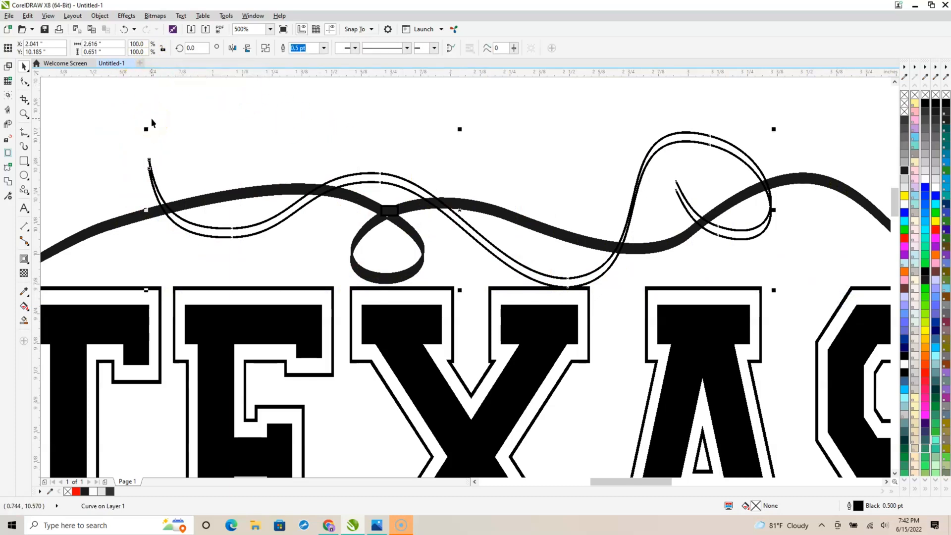
pyautogui.moveTo(149, 135); pyautogui.dragTo(200, 194)
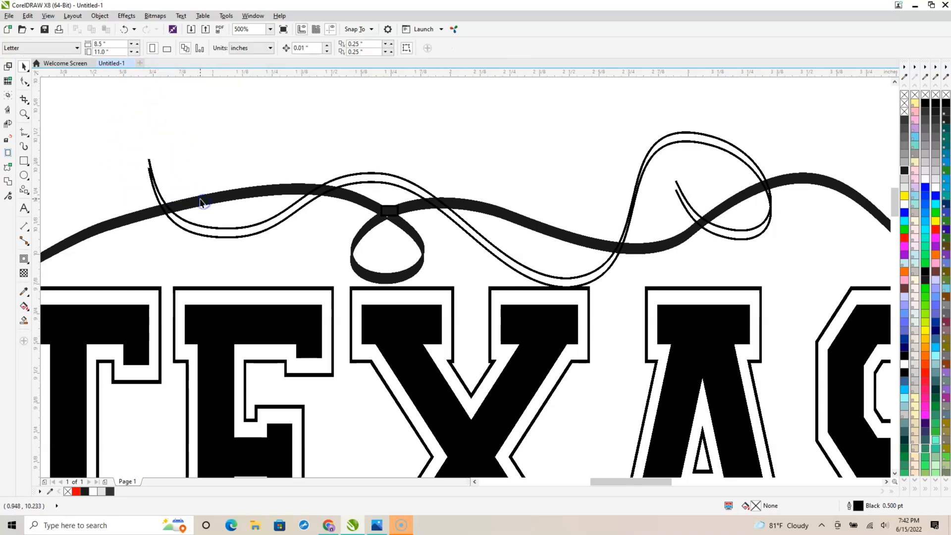
# Join the two open end nodes at the combined curve's left tip and at its curled right tip to close the outline
pyautogui.doubleClick(152, 173)
pyautogui.moveTo(177, 187); pyautogui.dragTo(177, 186)
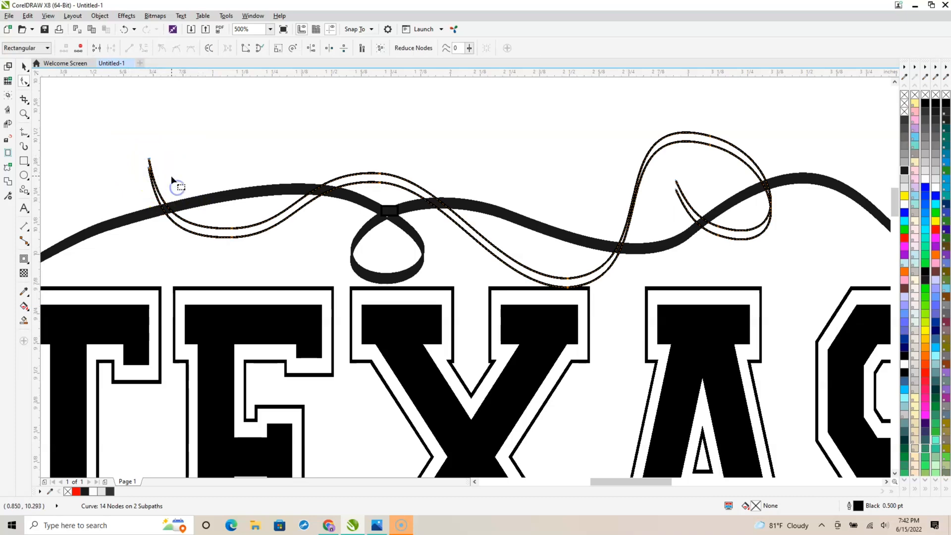
pyautogui.click(97, 47)
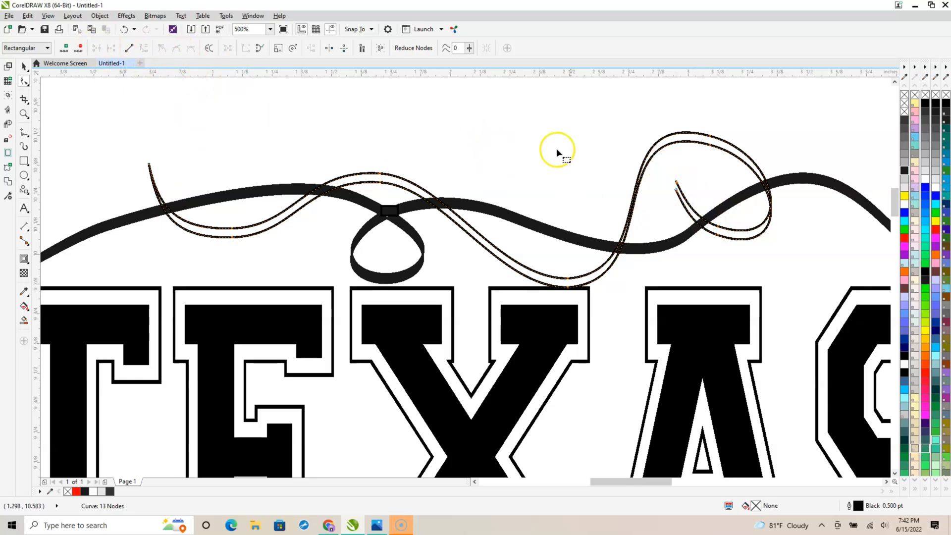
pyautogui.click(677, 191)
pyautogui.press('space')
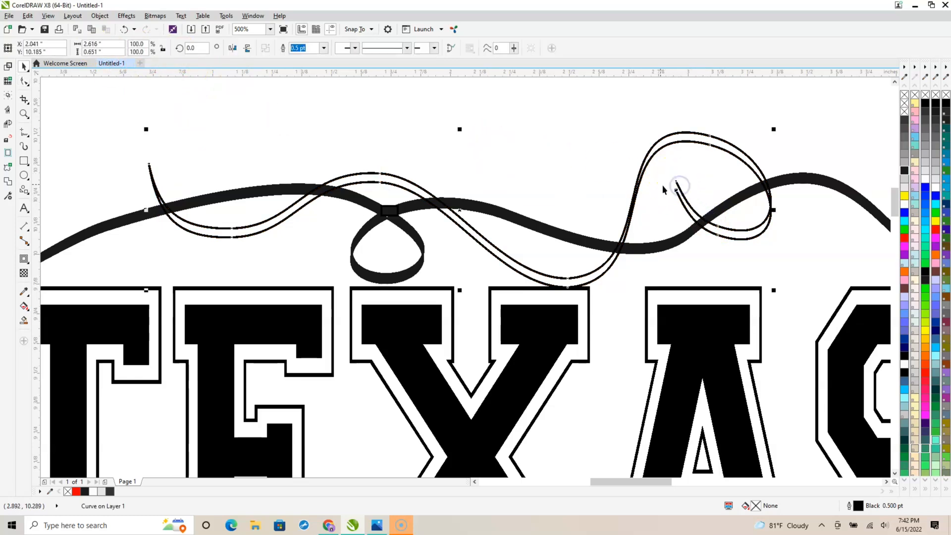
pyautogui.press('space')
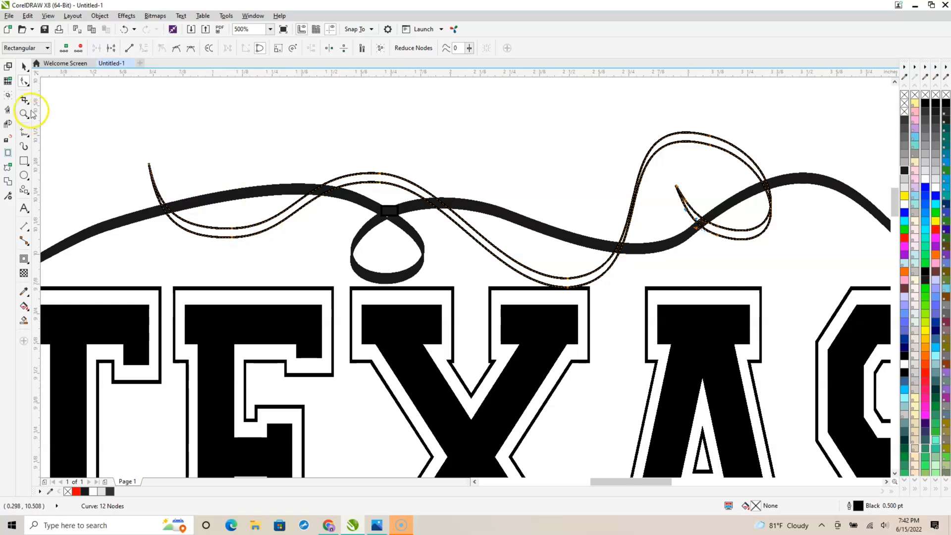
# Fill the closed second swirl with 90% Black
pyautogui.click(24, 66)
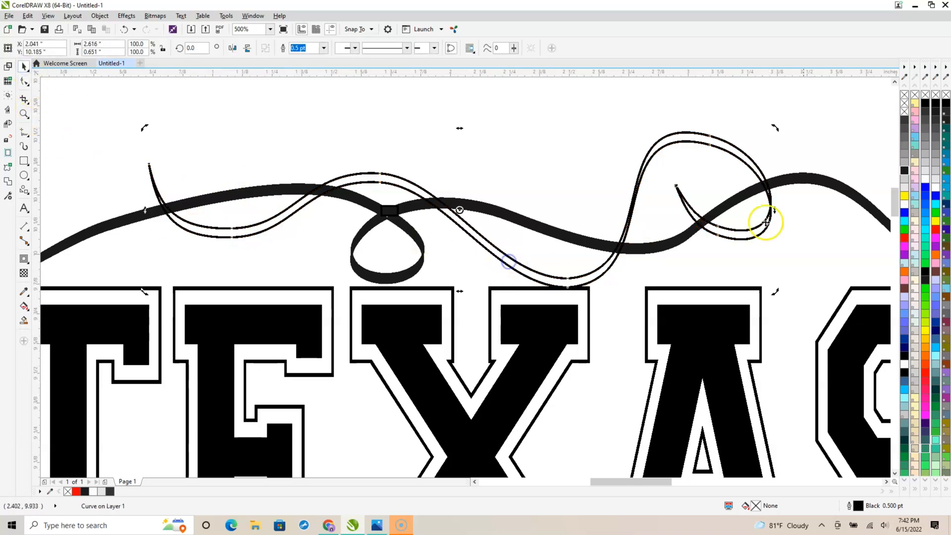
pyautogui.click(904, 171)
pyautogui.click(781, 235)
# Ungroup all objects of the original flourish and delete its right half above PROUD
pyautogui.scroll(-1, 721, 276)
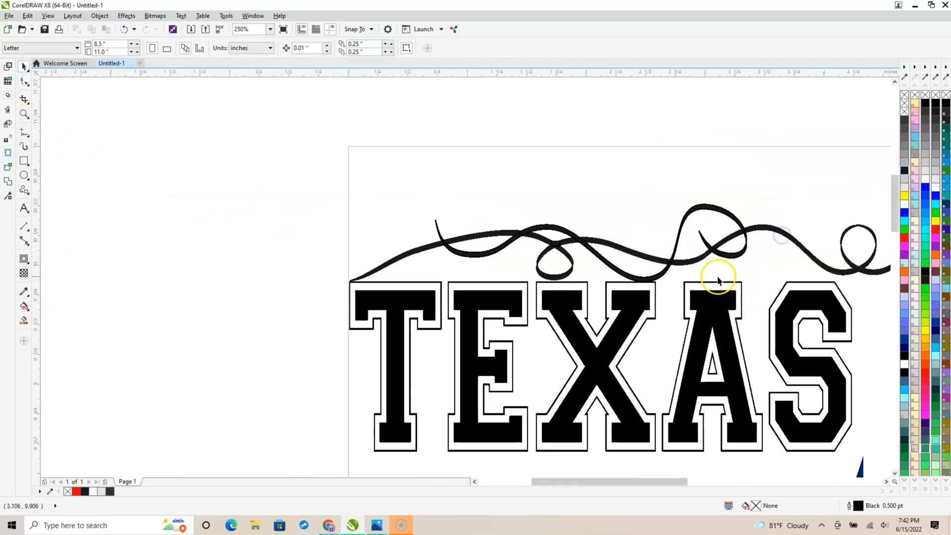
pyautogui.scroll(-1, 705, 337)
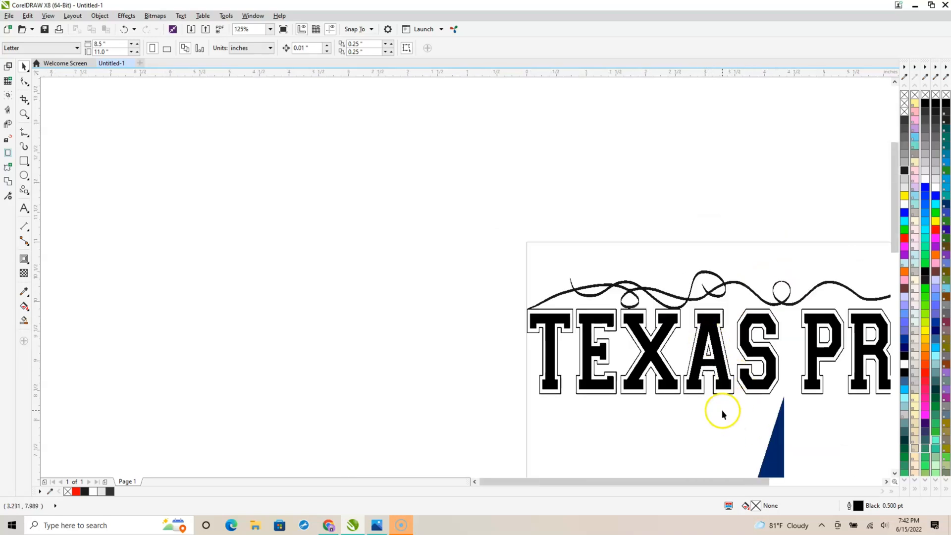
pyautogui.moveTo(721, 480); pyautogui.dragTo(784, 479)
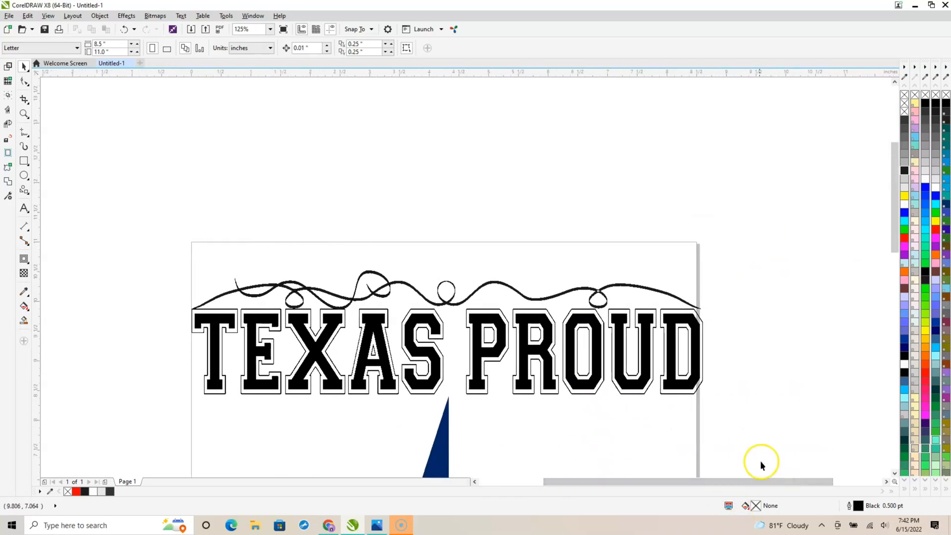
pyautogui.click(553, 297)
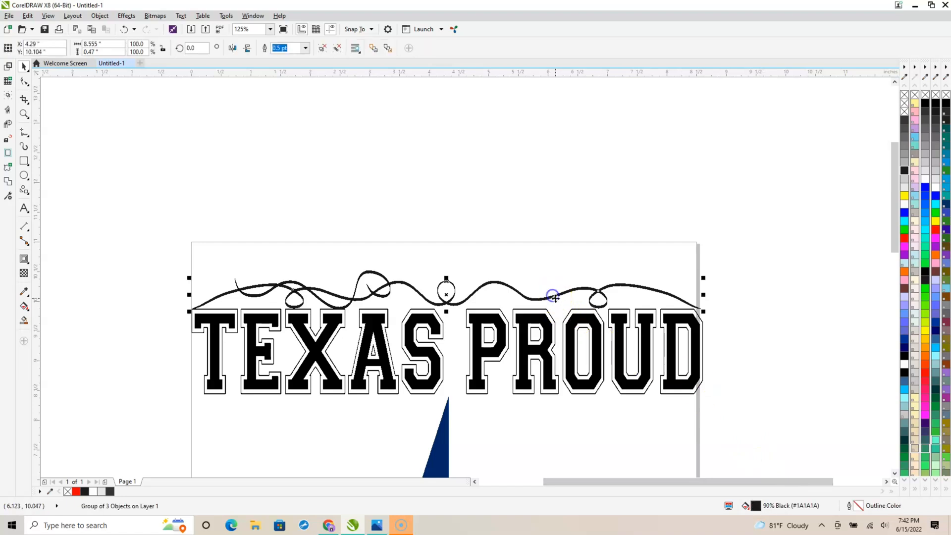
pyautogui.click(100, 16)
pyautogui.moveTo(224, 180)
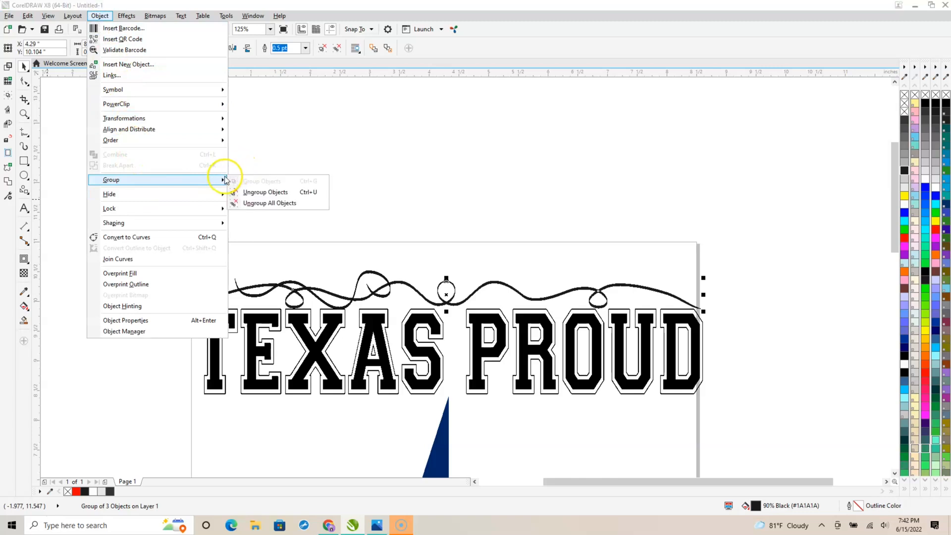
pyautogui.click(243, 201)
pyautogui.click(505, 295)
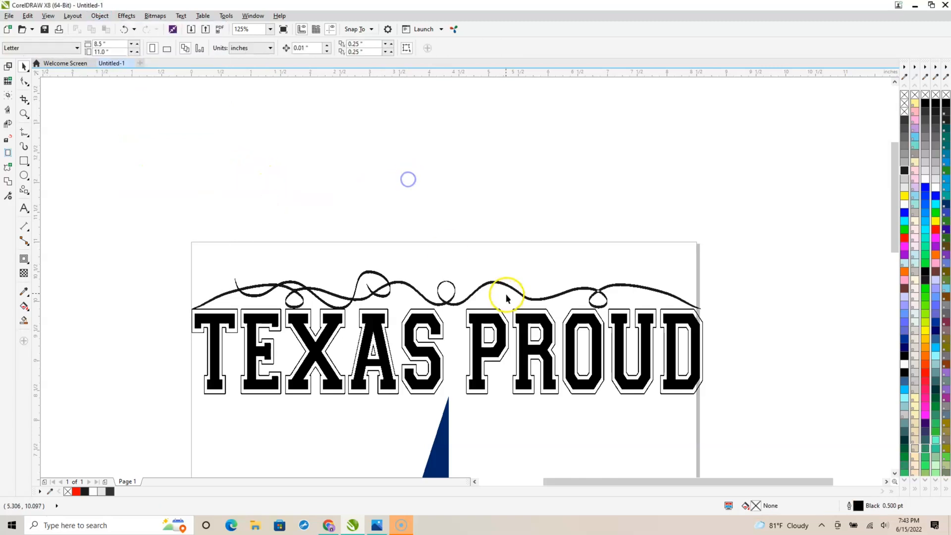
pyautogui.press('Delete')
# Group the second swirl with the remaining left-half flourish pieces above TEXAS
pyautogui.click(79, 232)
pyautogui.moveTo(82, 229); pyautogui.dragTo(505, 328)
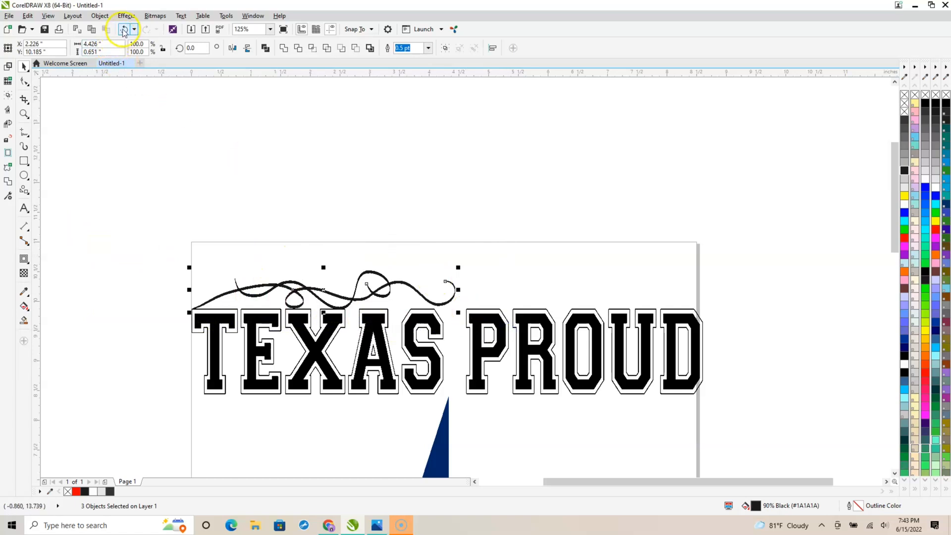
pyautogui.click(100, 15)
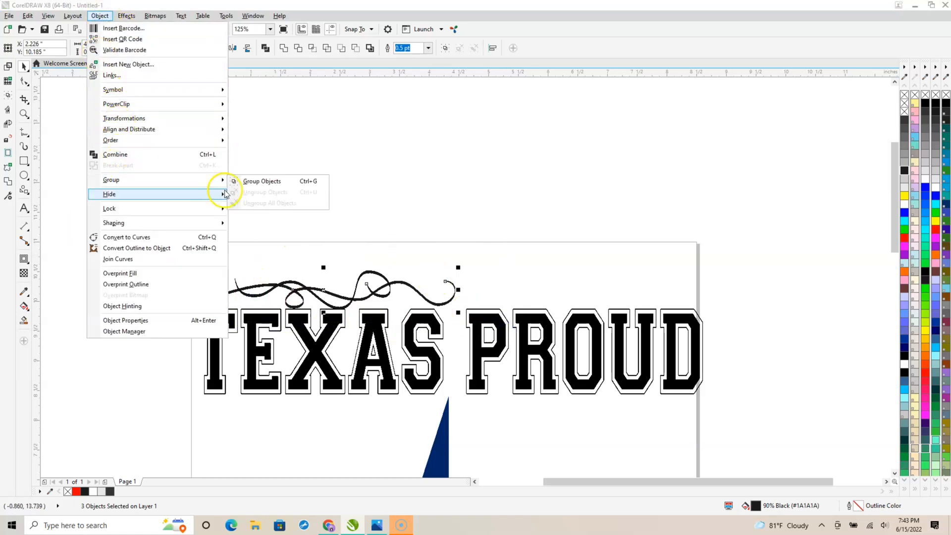
pyautogui.click(262, 182)
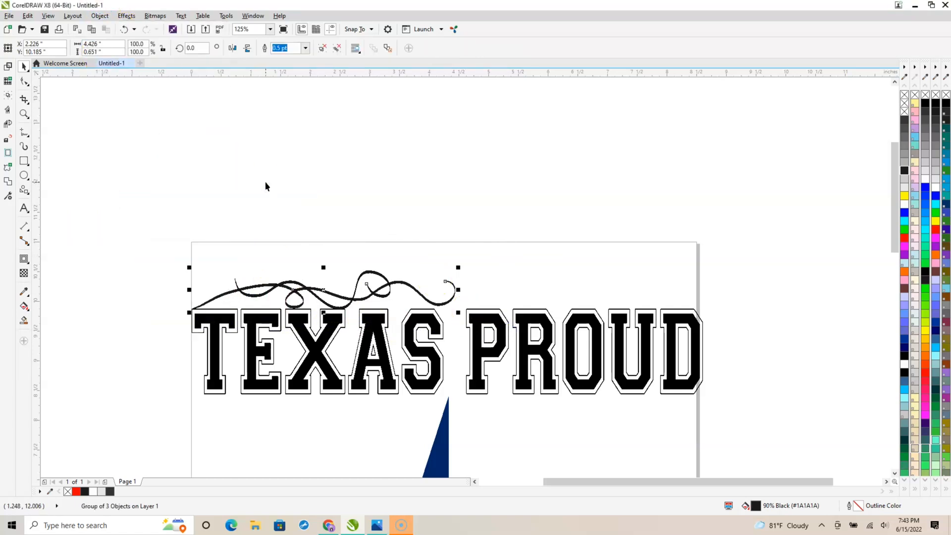
# Duplicate the left-half flourish group, mirror the copy horizontally and place it above PROUD as the matching right half
pyautogui.hotkey('ctrl', 'd')
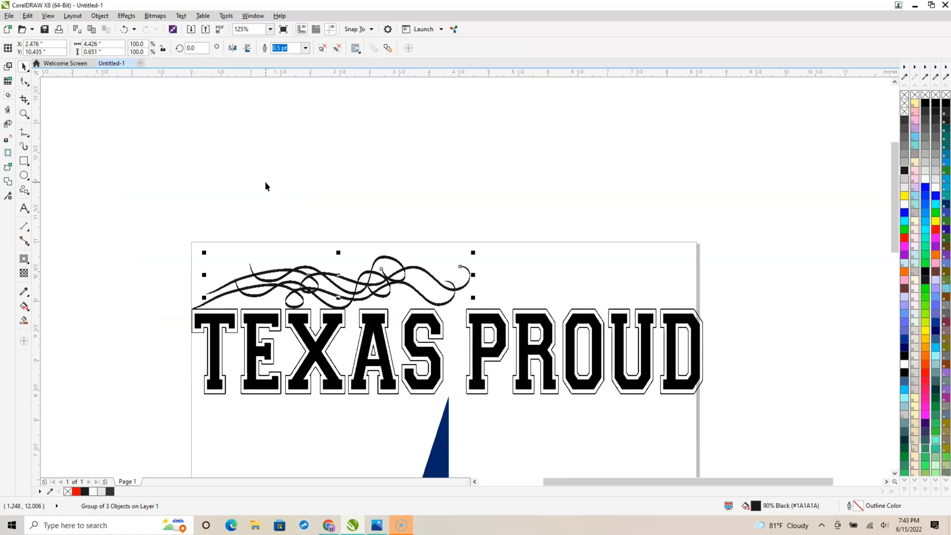
pyautogui.click(231, 48)
pyautogui.moveTo(338, 278); pyautogui.dragTo(563, 296)
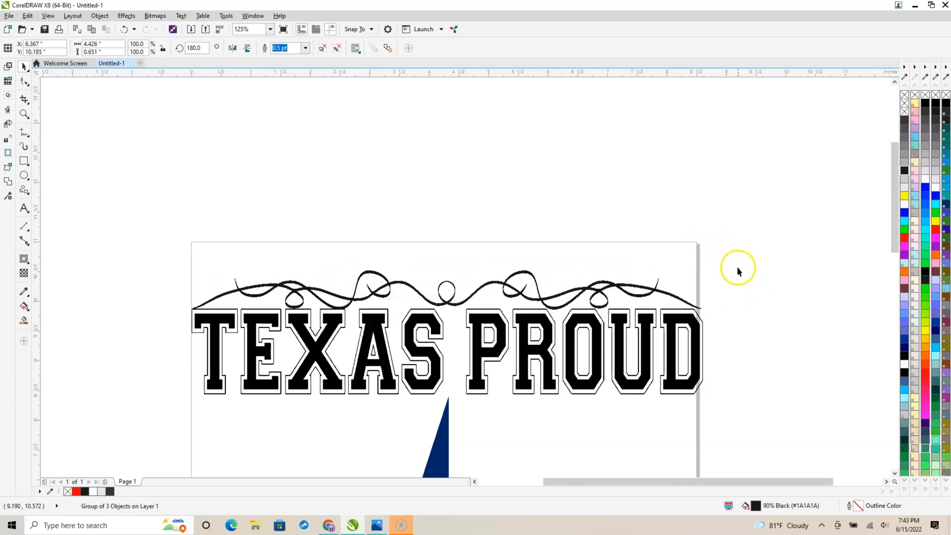
# Narrow the mirrored right half to about 4.306 inches wide so its tip ends within the page edge
pyautogui.scroll(-2, 732, 282)
pyautogui.scroll(4, 784, 279)
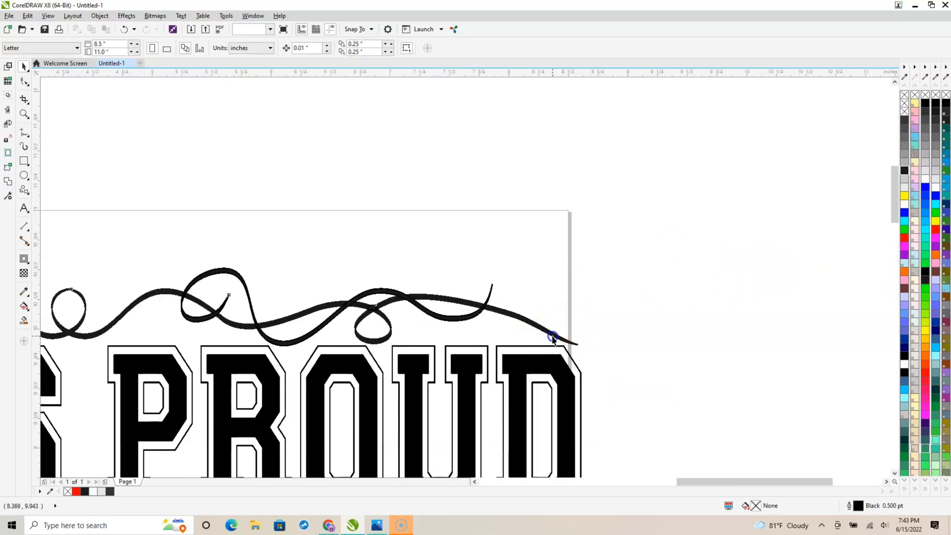
pyautogui.moveTo(581, 307); pyautogui.dragTo(567, 308)
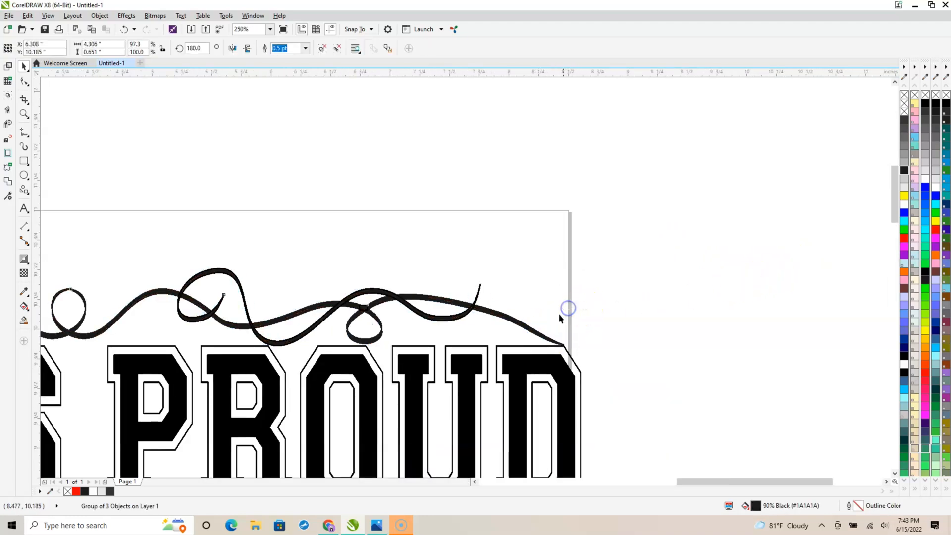
# Nudge the right half slightly left and up so its end meets the left half cleanly at the top of the centre loop
pyautogui.scroll(-2, 255, 357)
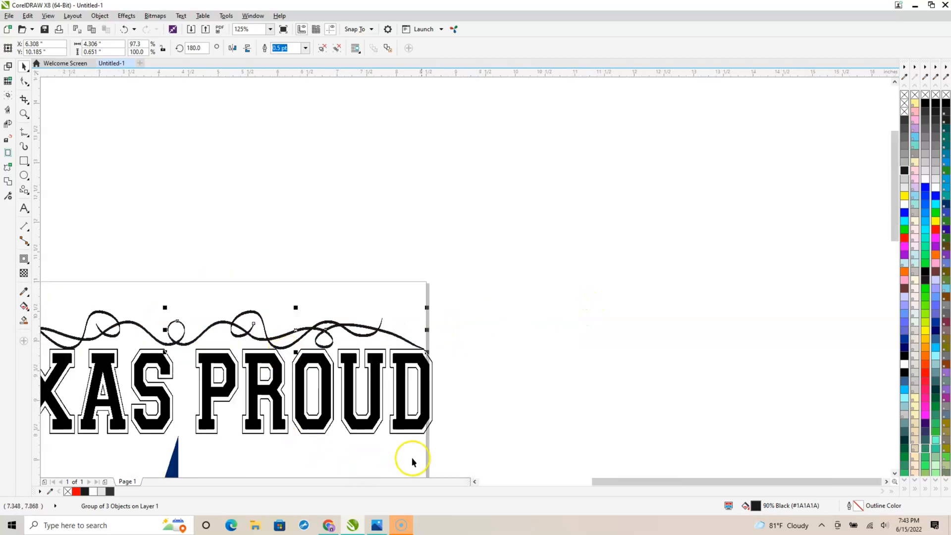
pyautogui.moveTo(647, 481); pyautogui.dragTo(615, 481)
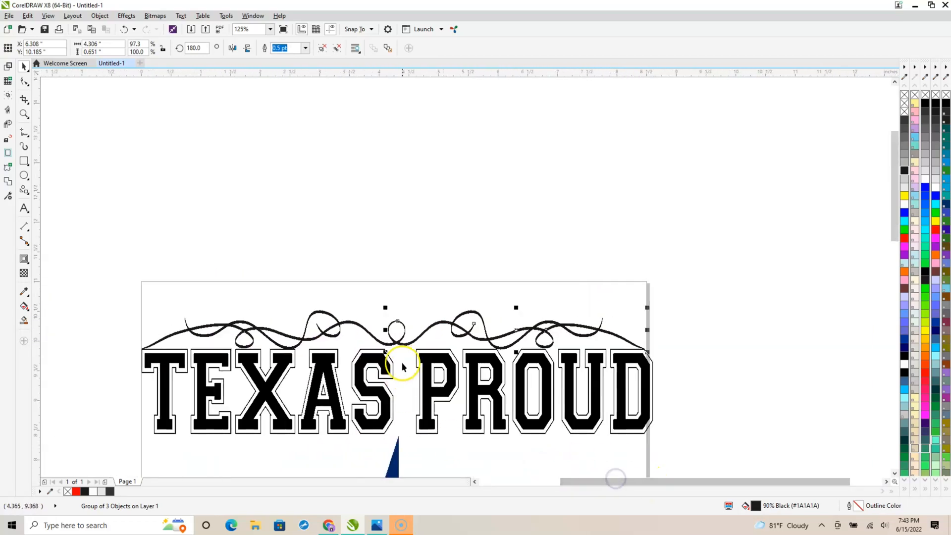
pyautogui.scroll(2, 402, 366)
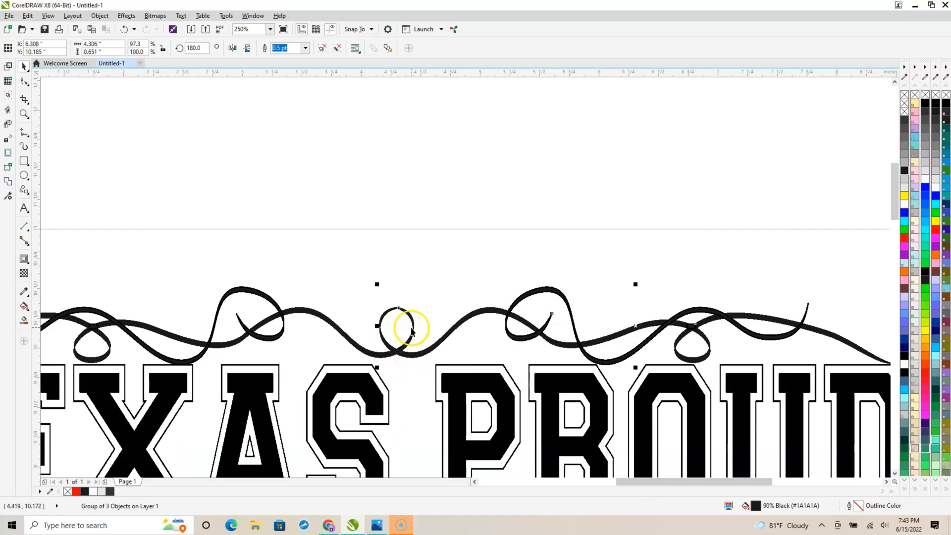
pyautogui.moveTo(384, 336); pyautogui.dragTo(344, 347)
pyautogui.scroll(2, 408, 309)
pyautogui.scroll(4, 367, 341)
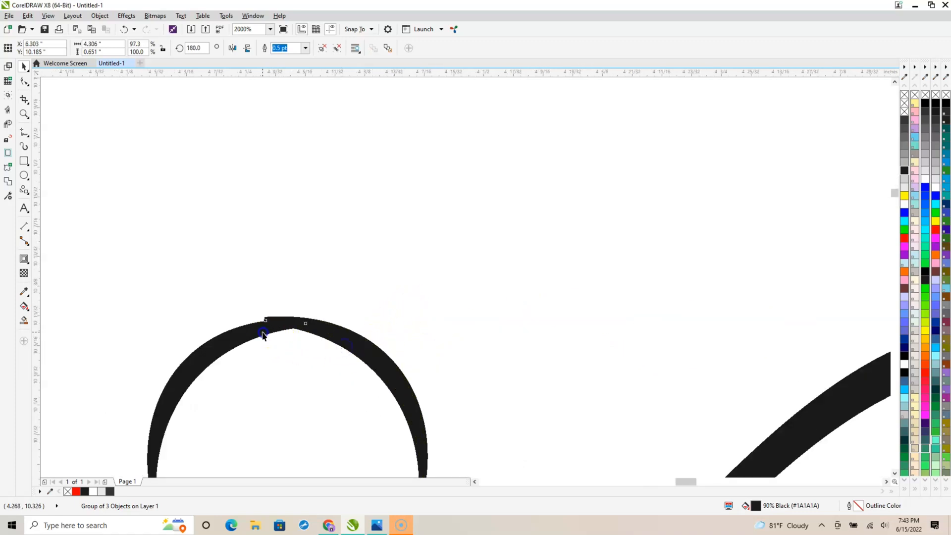
pyautogui.moveTo(263, 334); pyautogui.dragTo(255, 330)
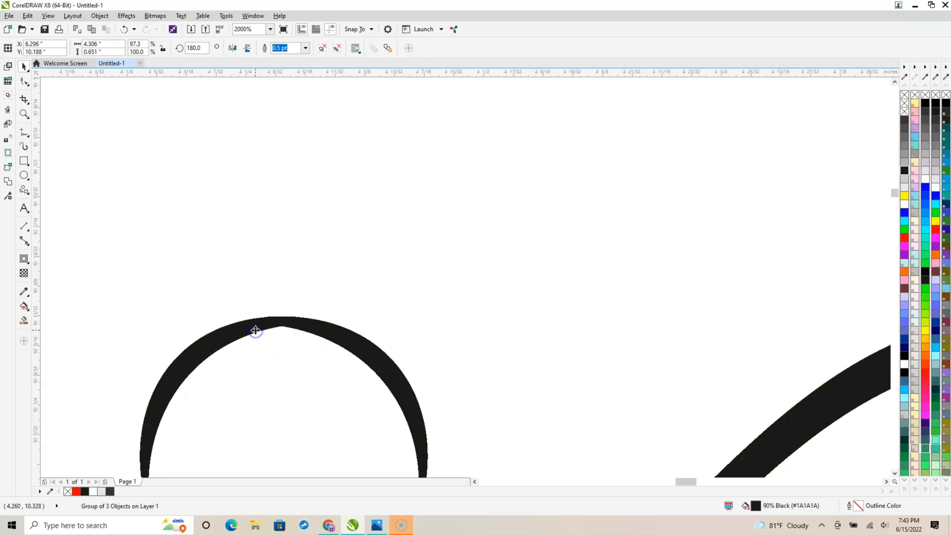
# Group the left and right halves of the flourish into one object
pyautogui.scroll(-7, 285, 341)
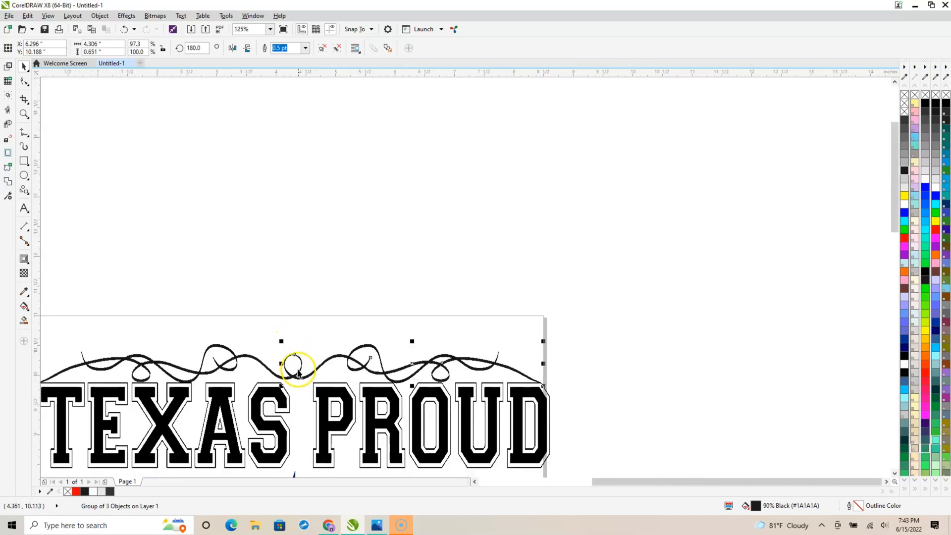
pyautogui.scroll(-2, 530, 316)
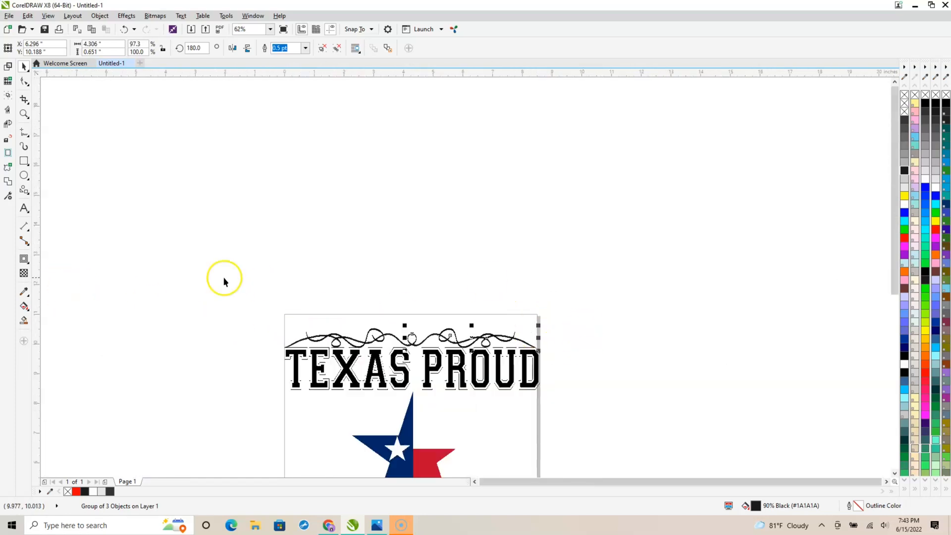
pyautogui.moveTo(213, 276); pyautogui.dragTo(634, 372)
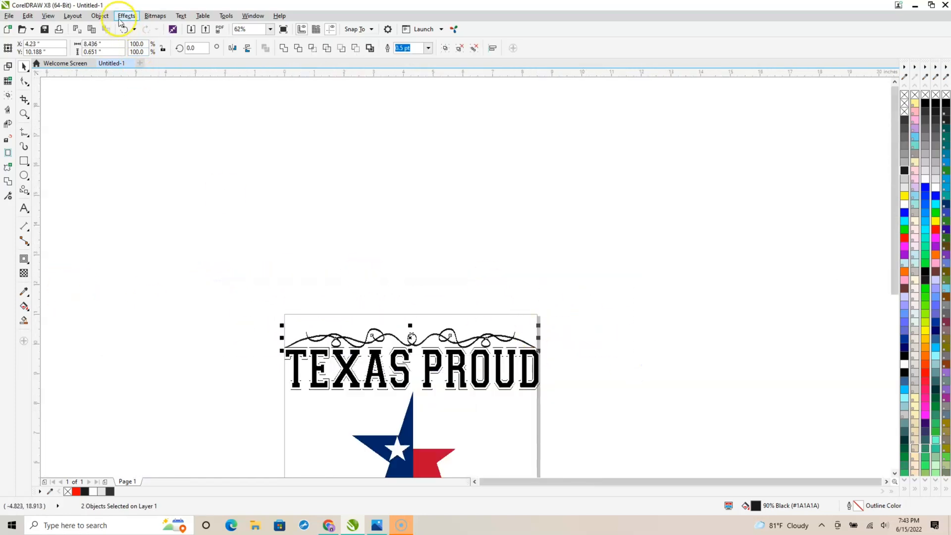
pyautogui.click(99, 16)
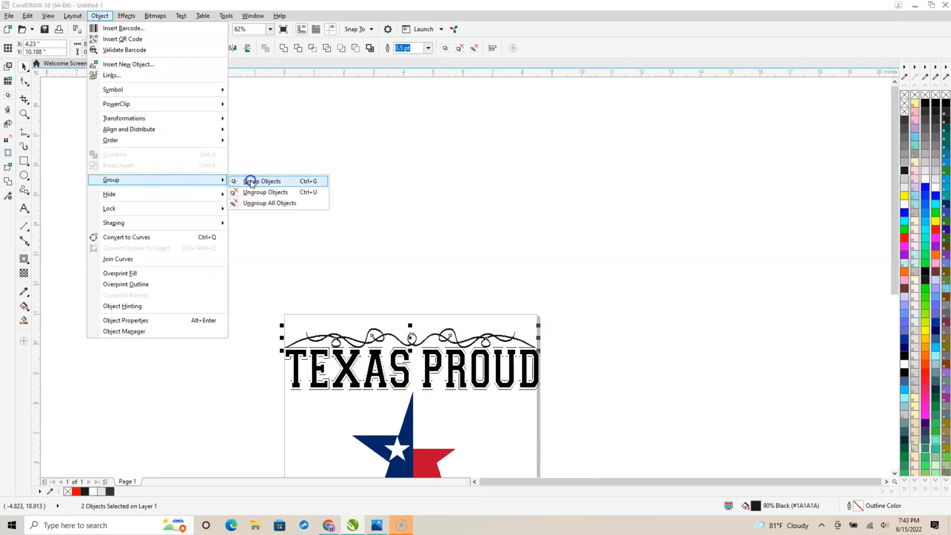
pyautogui.click(250, 181)
pyautogui.click(644, 278)
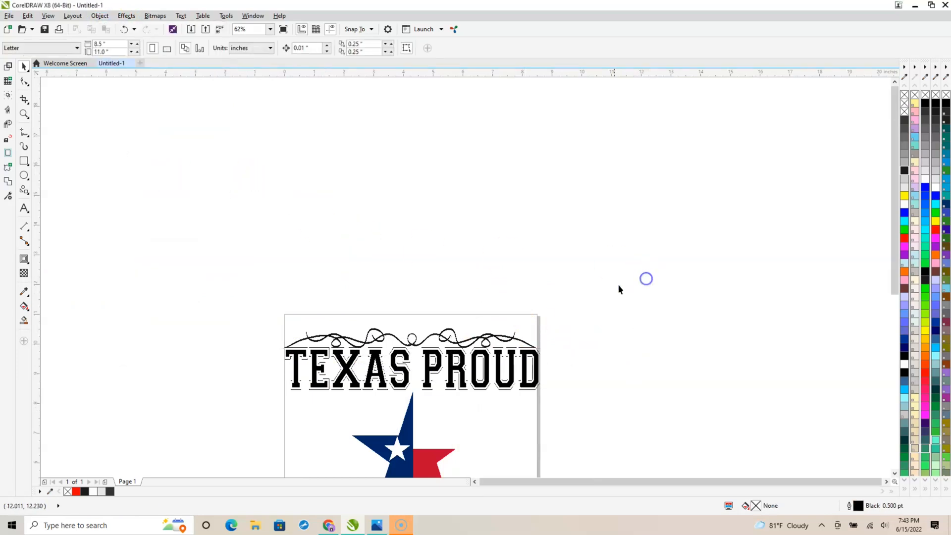
# Duplicate the complete flourish, move the copy above the page and mirror it vertically
pyautogui.click(411, 348)
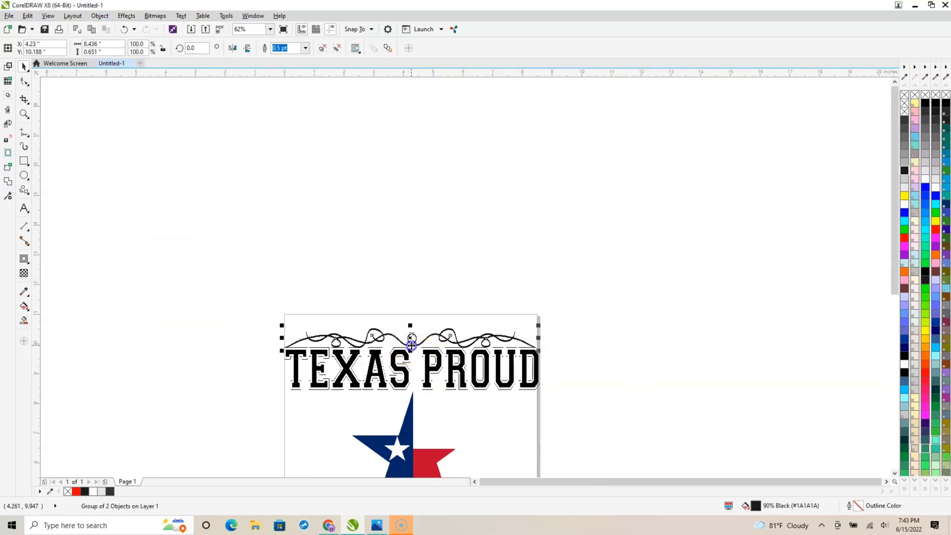
pyautogui.hotkey('ctrl', 'd')
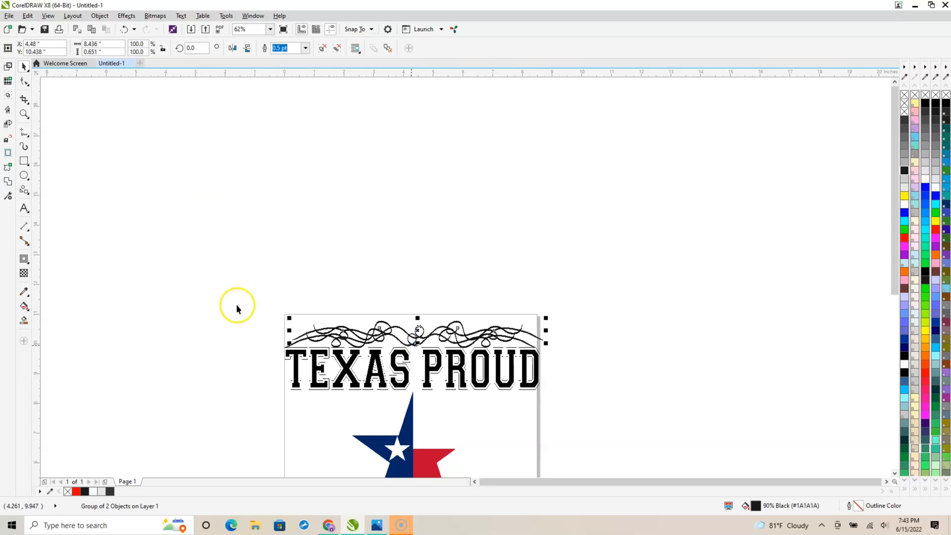
pyautogui.moveTo(417, 337); pyautogui.dragTo(398, 207)
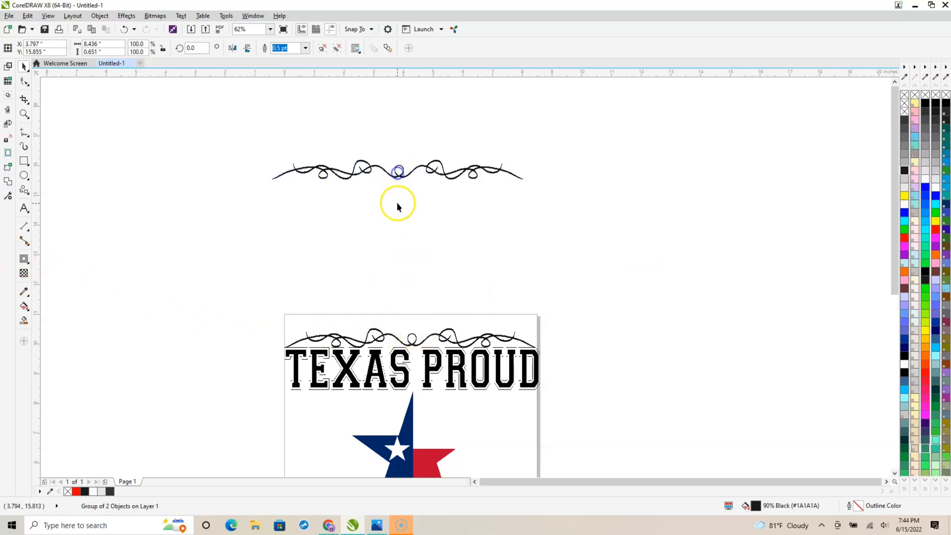
pyautogui.click(247, 50)
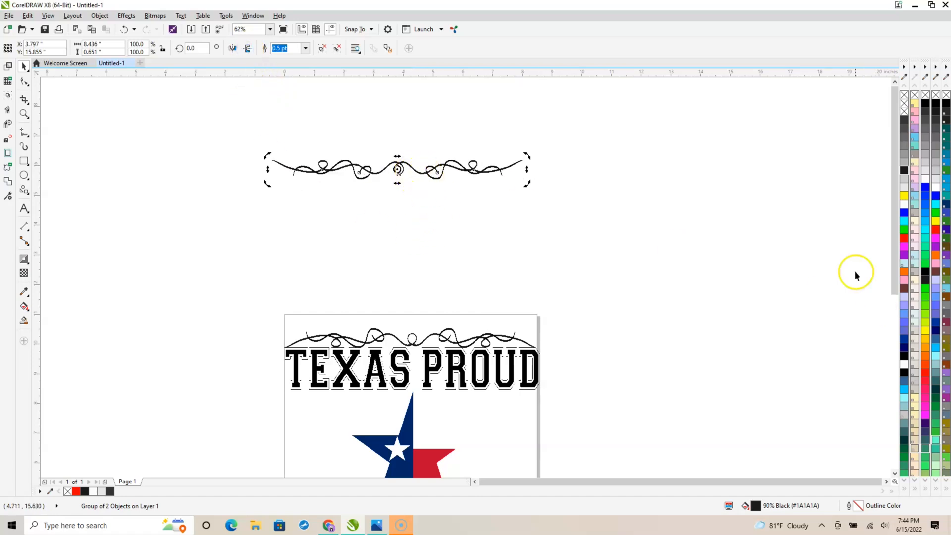
# Move the mirrored flourish copy onto the page, centred directly beneath the TEXAS STRONG lettering
pyautogui.moveTo(895, 161); pyautogui.dragTo(893, 192)
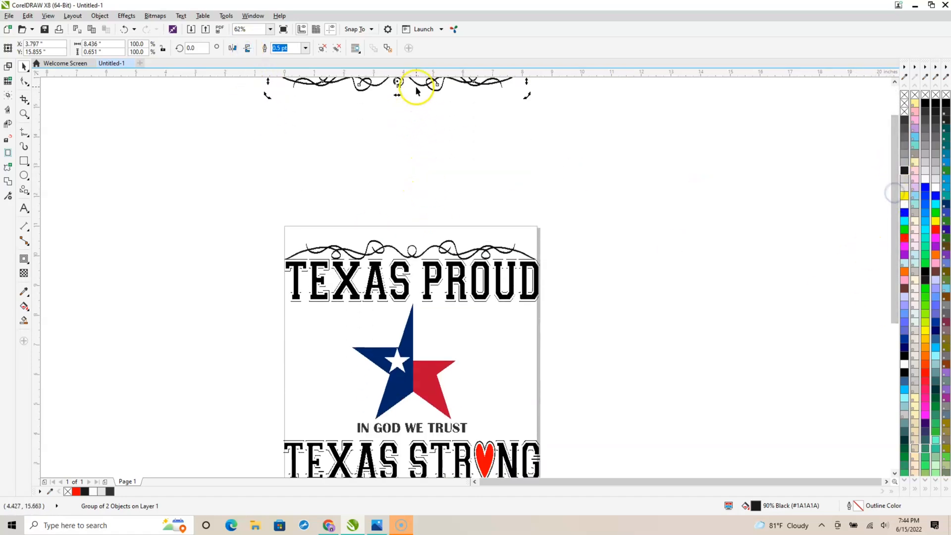
pyautogui.moveTo(424, 82); pyautogui.dragTo(547, 421)
pyautogui.moveTo(893, 248); pyautogui.dragTo(900, 335)
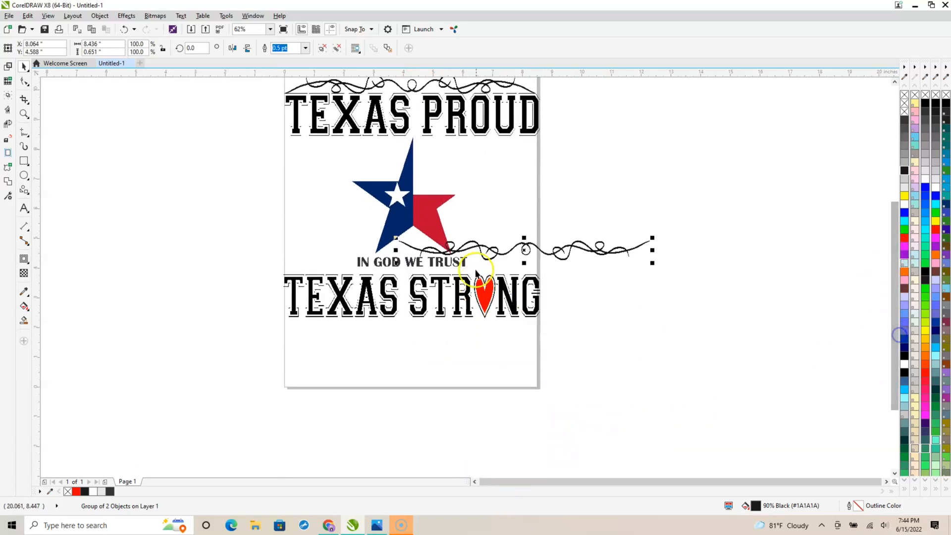
pyautogui.moveTo(524, 248); pyautogui.dragTo(415, 334)
pyautogui.click(651, 262)
pyautogui.scroll(-2, 647, 270)
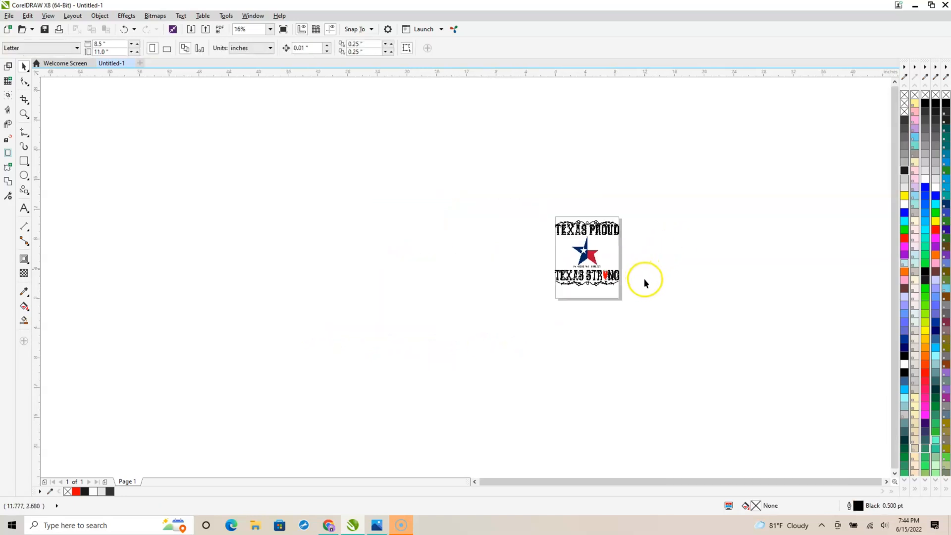
pyautogui.scroll(2, 619, 243)
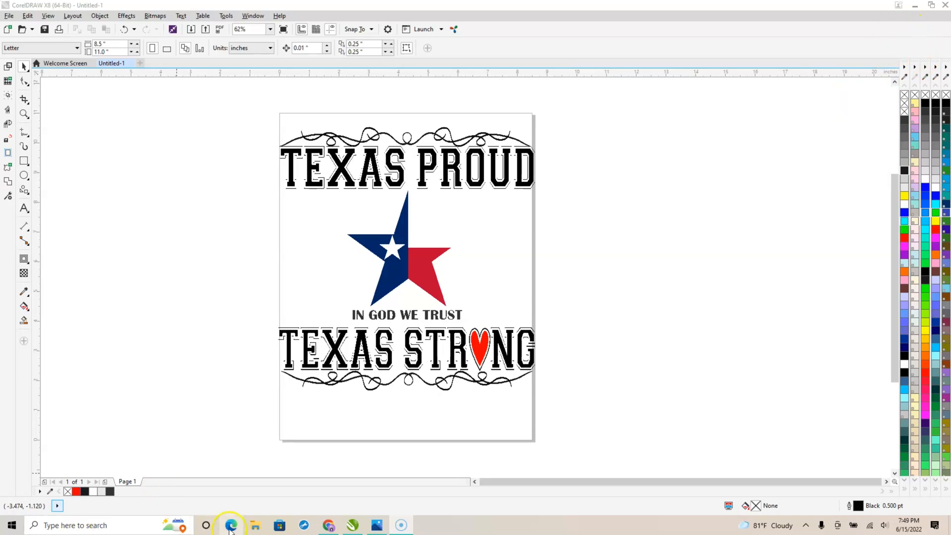
pyautogui.moveTo(340, 531)
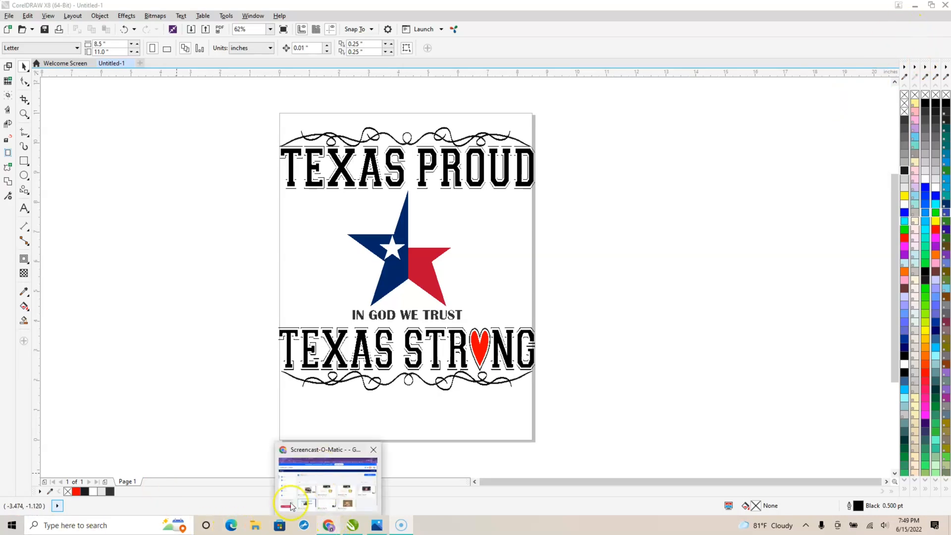
pyautogui.click(328, 525)
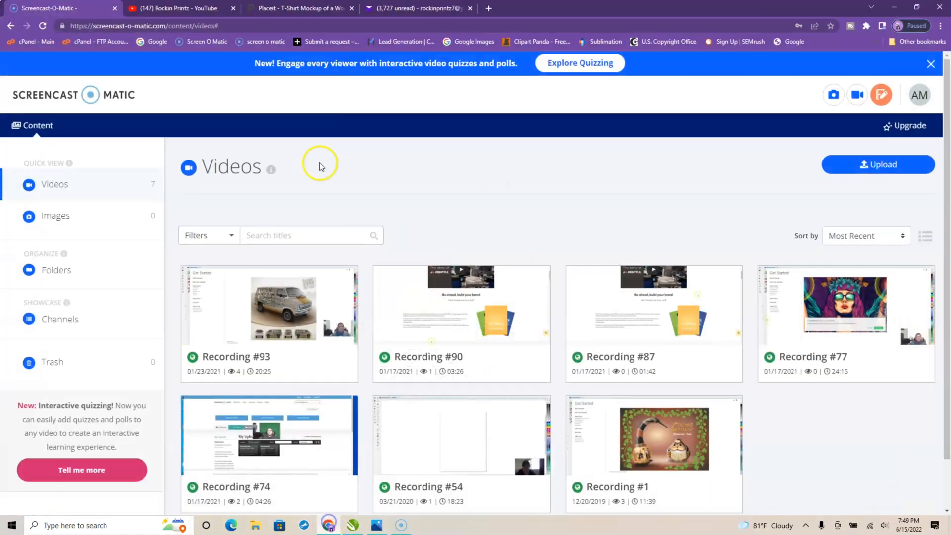
pyautogui.click(489, 8)
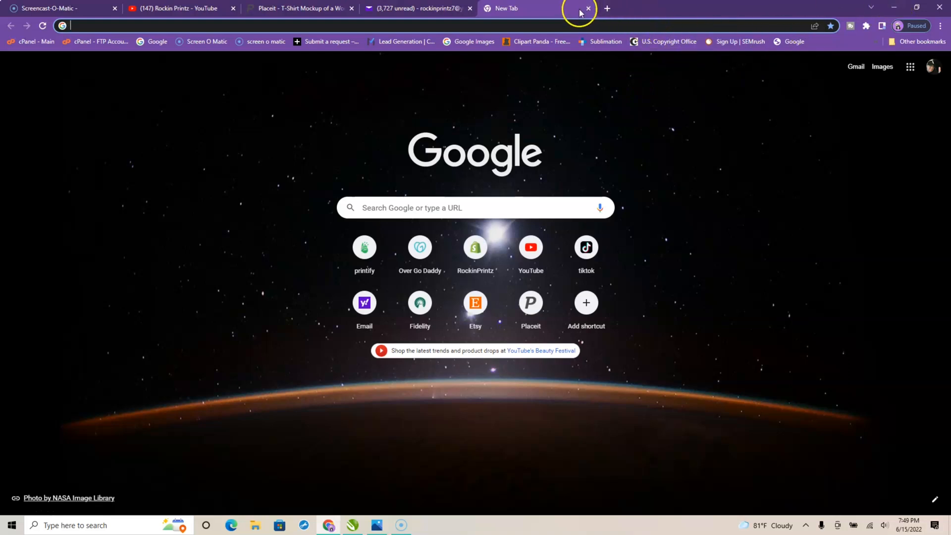
pyautogui.click(892, 8)
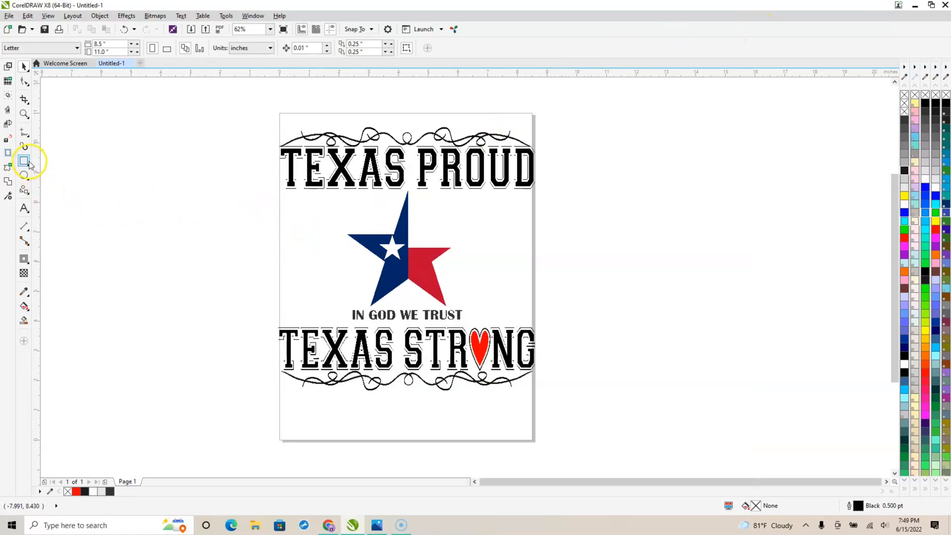
# Add the text 20 in Arial, enlarge it to about 122 pt and place it beside the star's blue arm
pyautogui.click(23, 209)
pyautogui.click(173, 231)
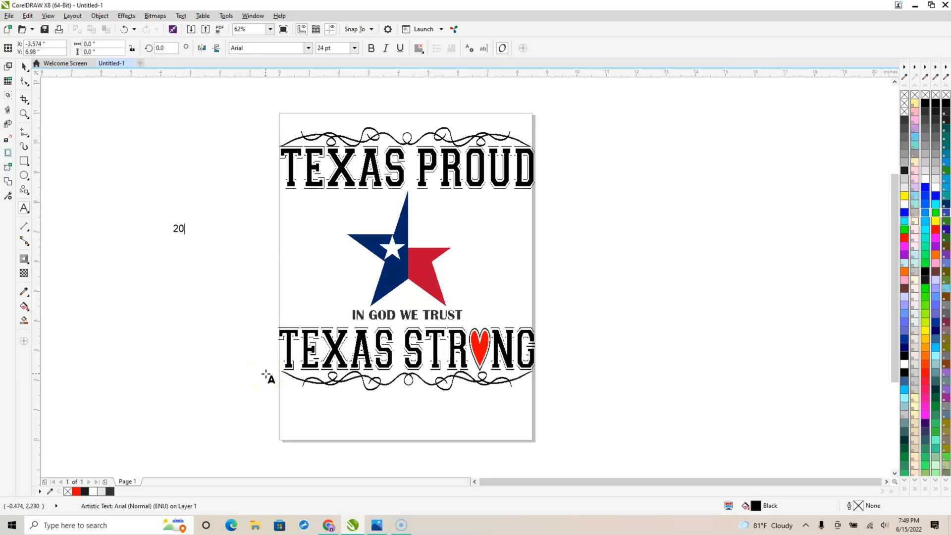
pyautogui.click(24, 66)
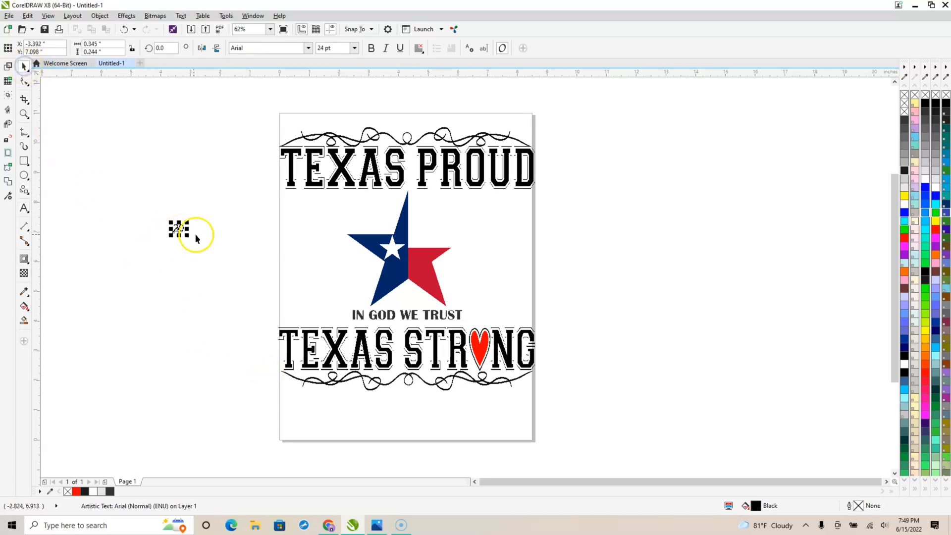
pyautogui.moveTo(188, 236); pyautogui.dragTo(346, 242)
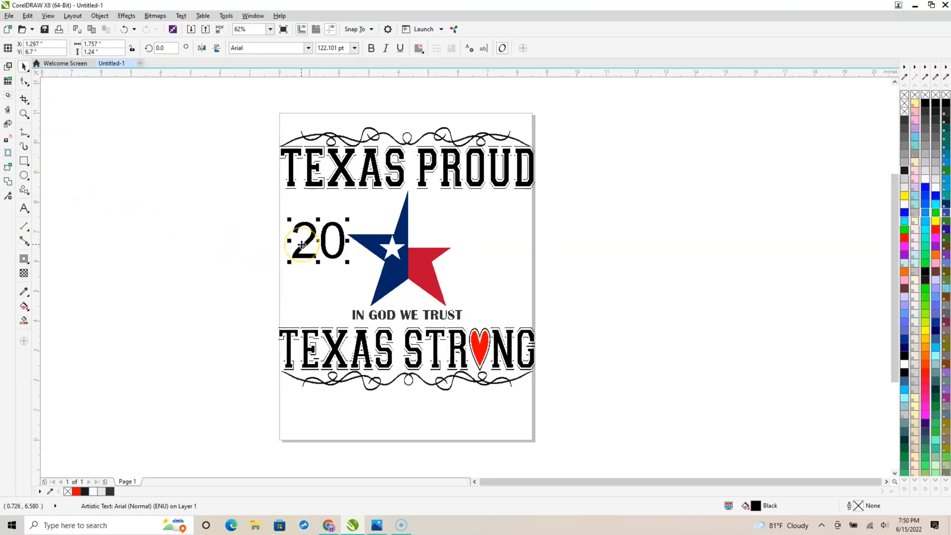
# Duplicate the 20 outside the page and change the copy's text to 22
pyautogui.hotkey('ctrl', 'd')
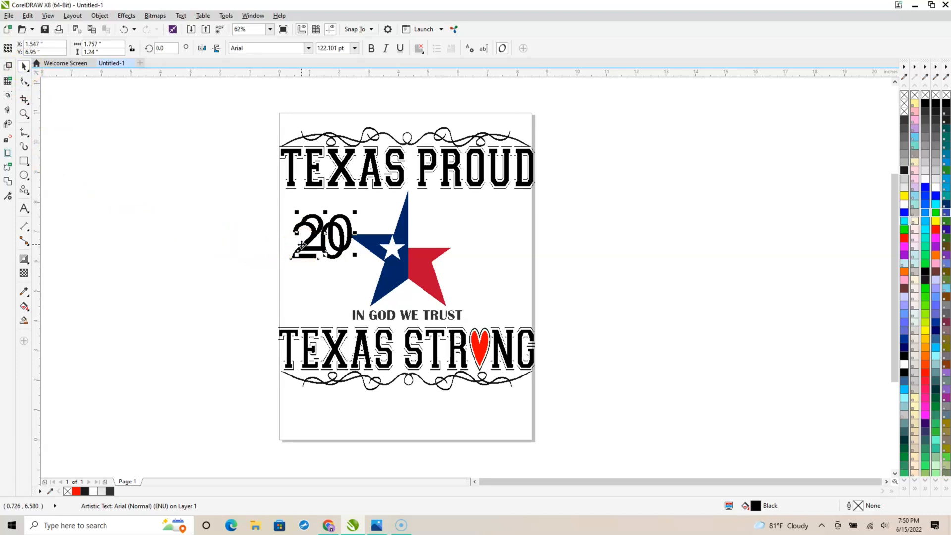
pyautogui.moveTo(327, 234); pyautogui.dragTo(192, 243)
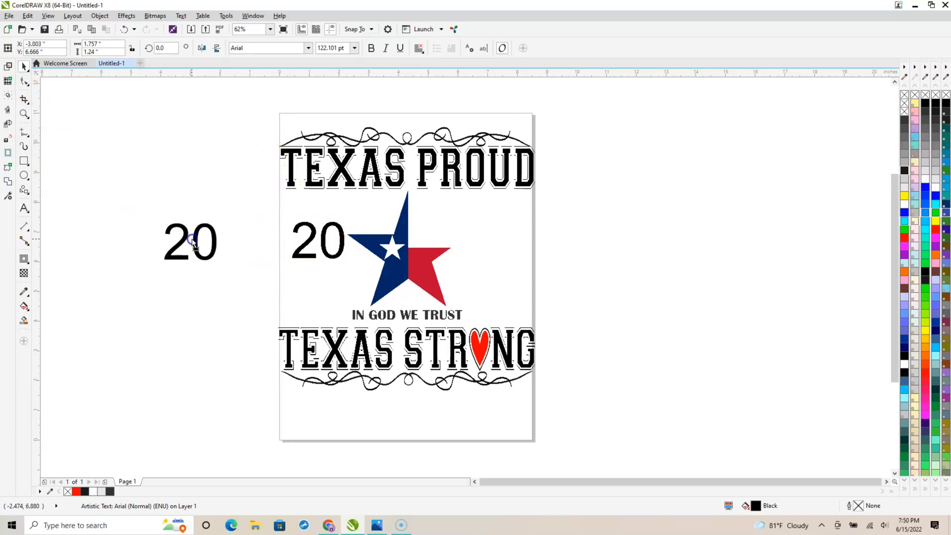
pyautogui.doubleClick(196, 241)
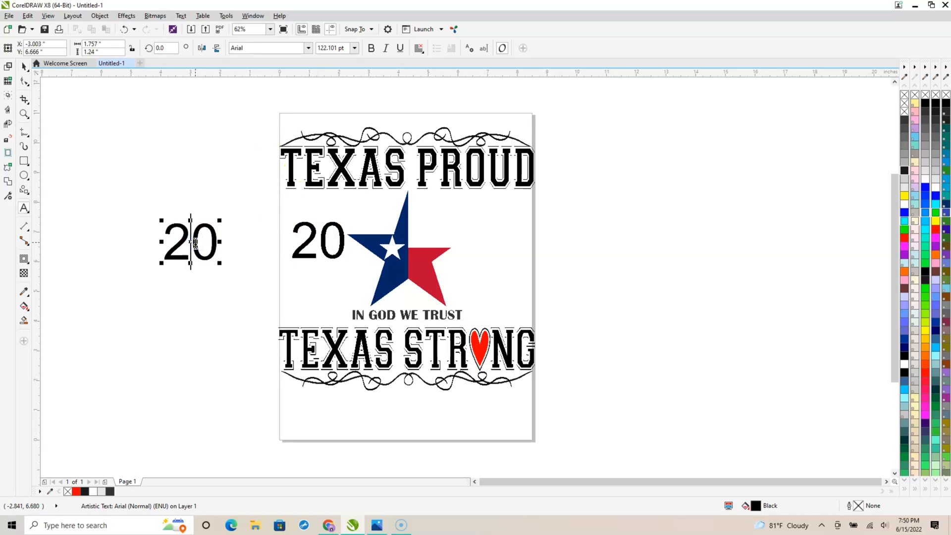
pyautogui.write('2')
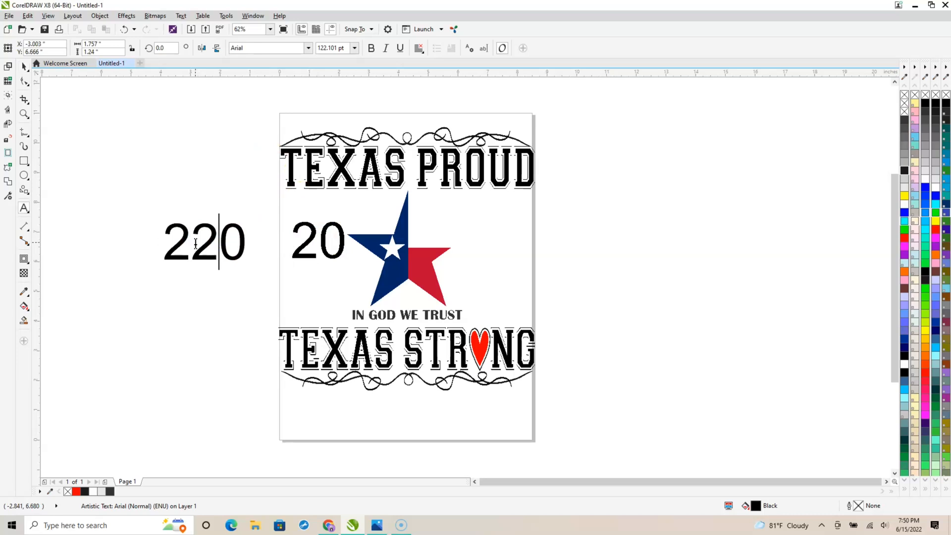
pyautogui.press('Delete')
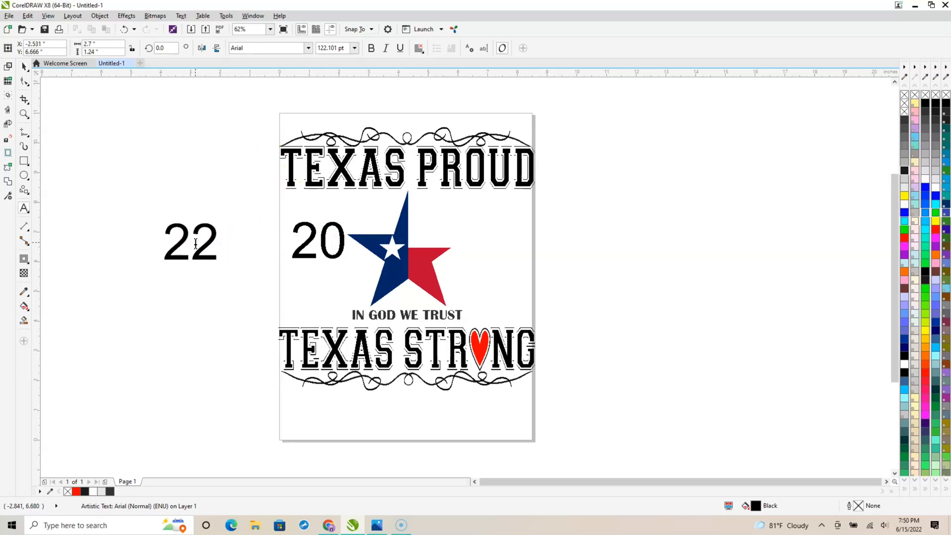
pyautogui.click(23, 66)
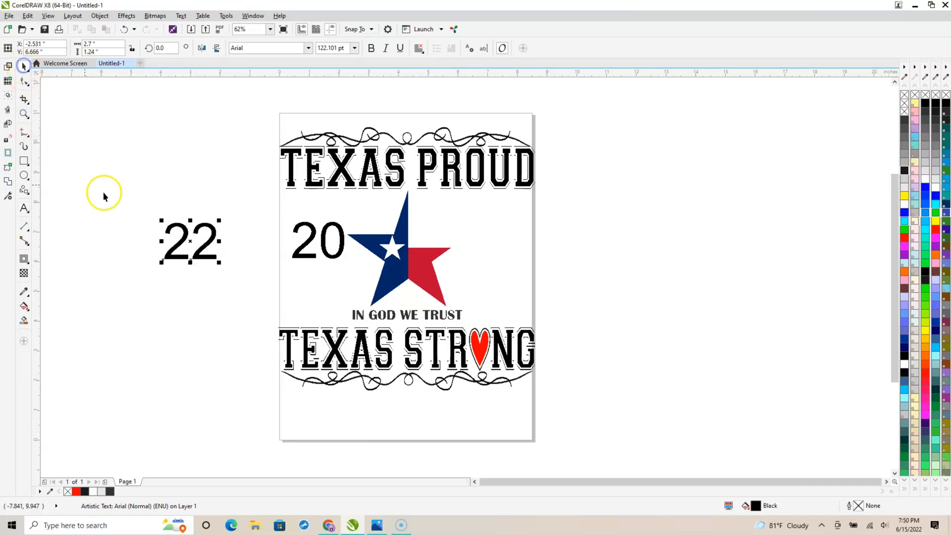
# Place the 22 on the red side of the star and nudge both numbers slightly outward from the star
pyautogui.moveTo(191, 241); pyautogui.dragTo(481, 240)
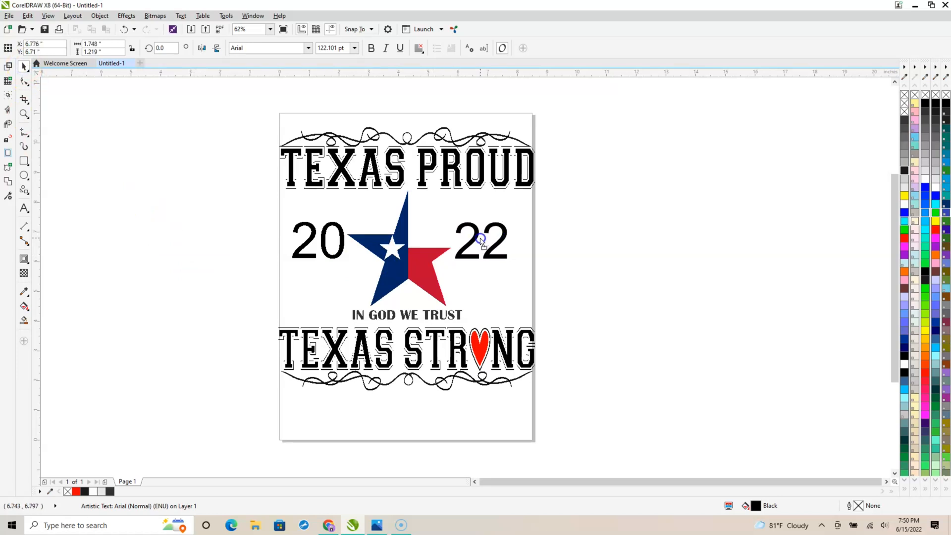
pyautogui.click(637, 227)
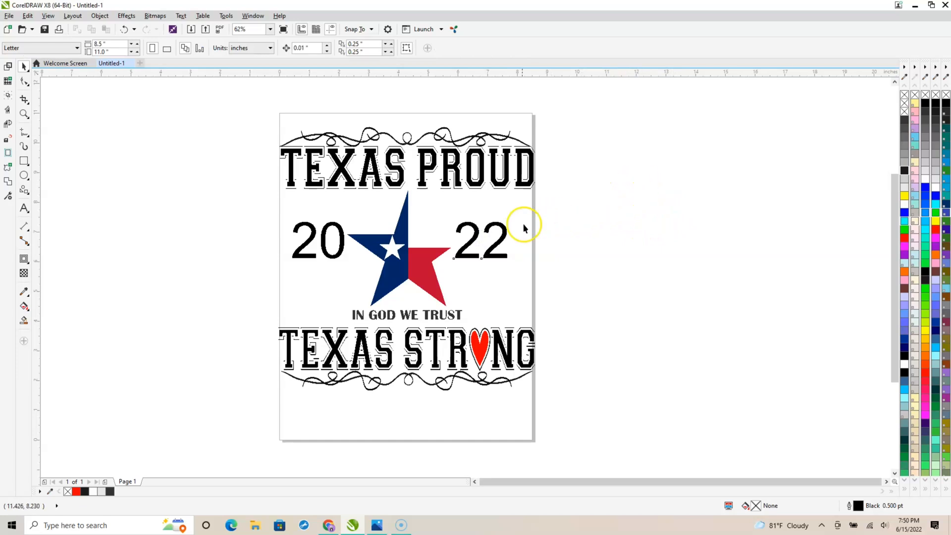
pyautogui.moveTo(505, 238); pyautogui.dragTo(505, 240)
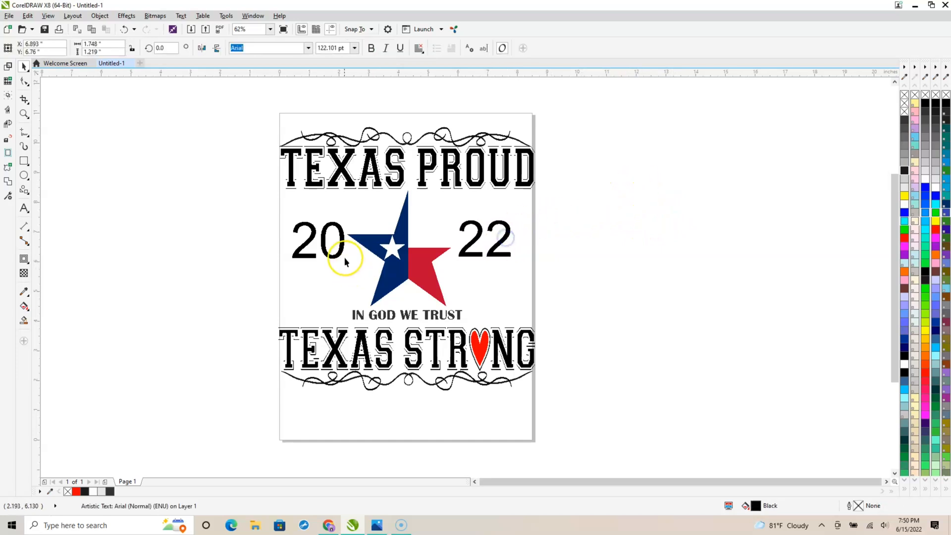
pyautogui.moveTo(341, 255); pyautogui.dragTo(338, 254)
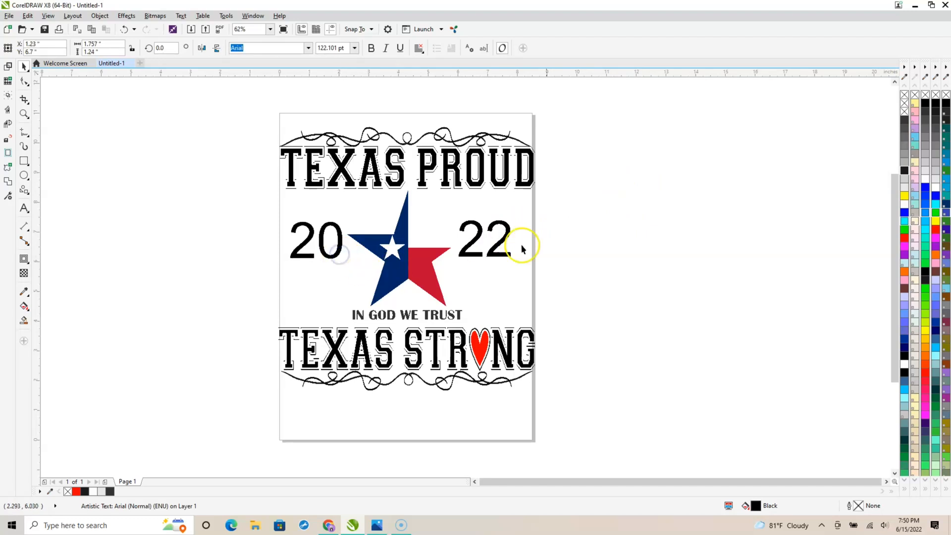
pyautogui.click(614, 229)
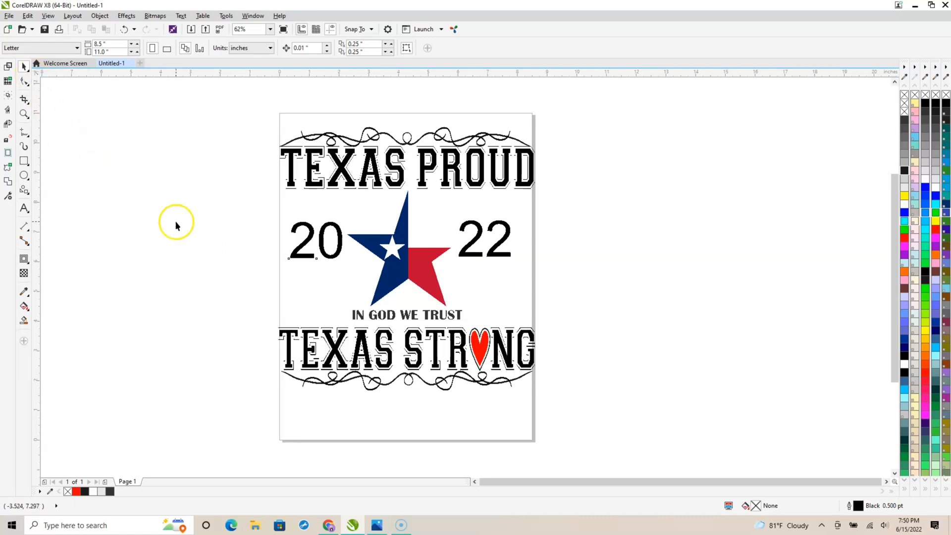
# Check the font of IN GOD WE TRUST and add a separate text line MAY 24TH outside the page
pyautogui.click(372, 319)
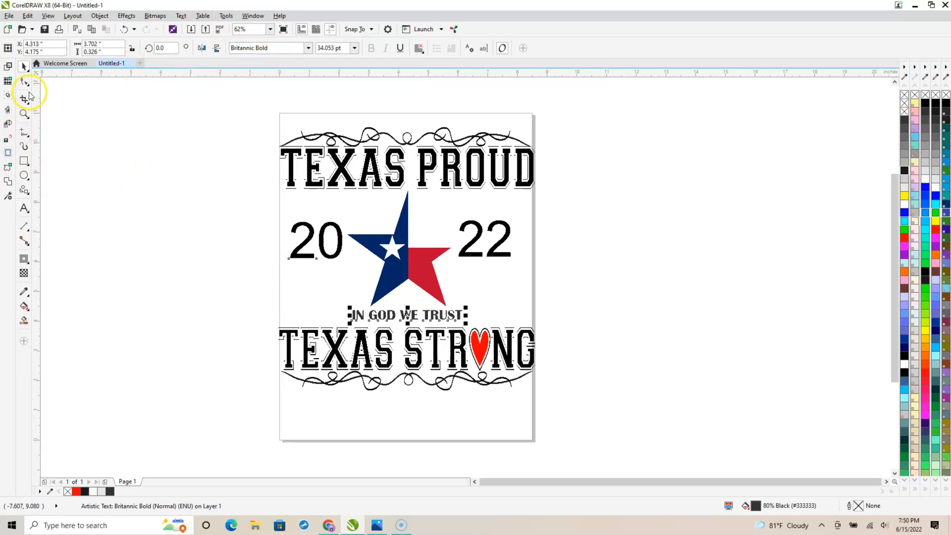
pyautogui.click(24, 208)
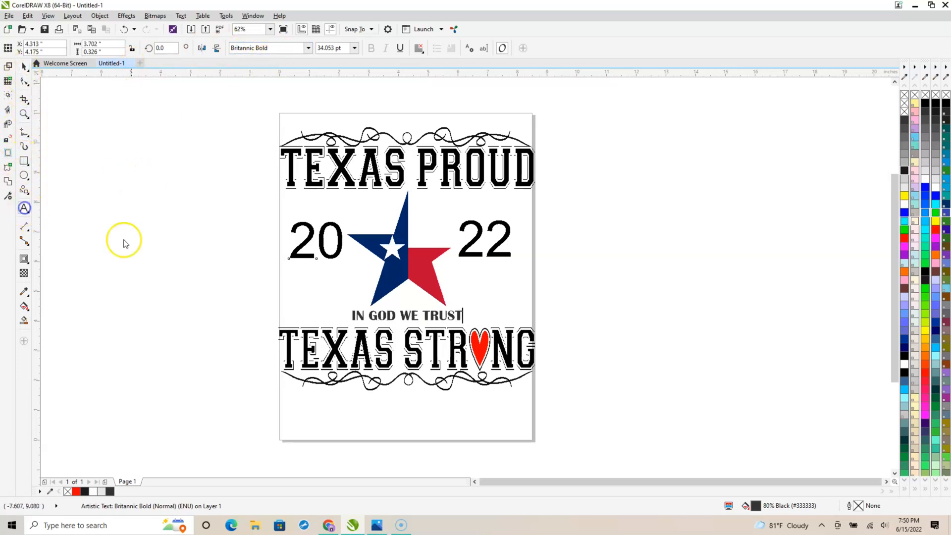
pyautogui.click(129, 259)
pyautogui.write('MAY 24TH')
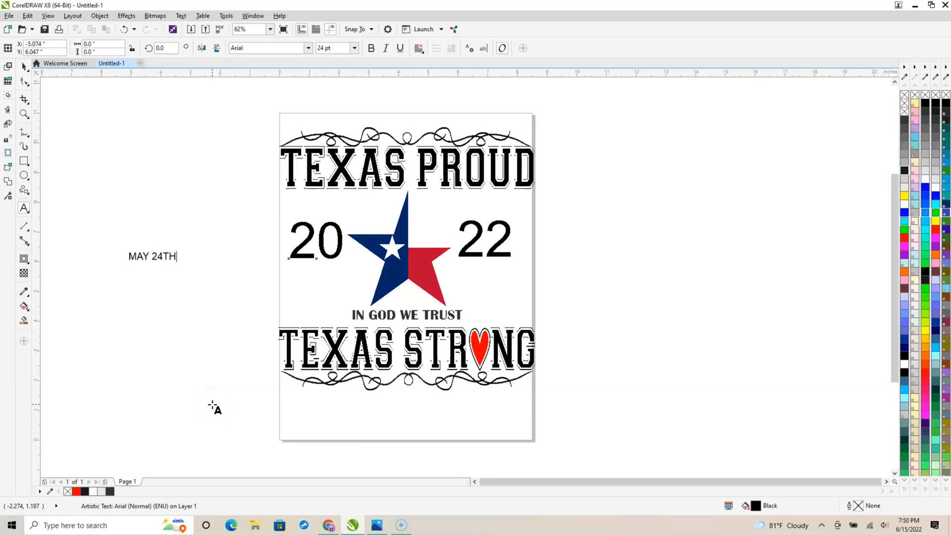
pyautogui.click(42, 51)
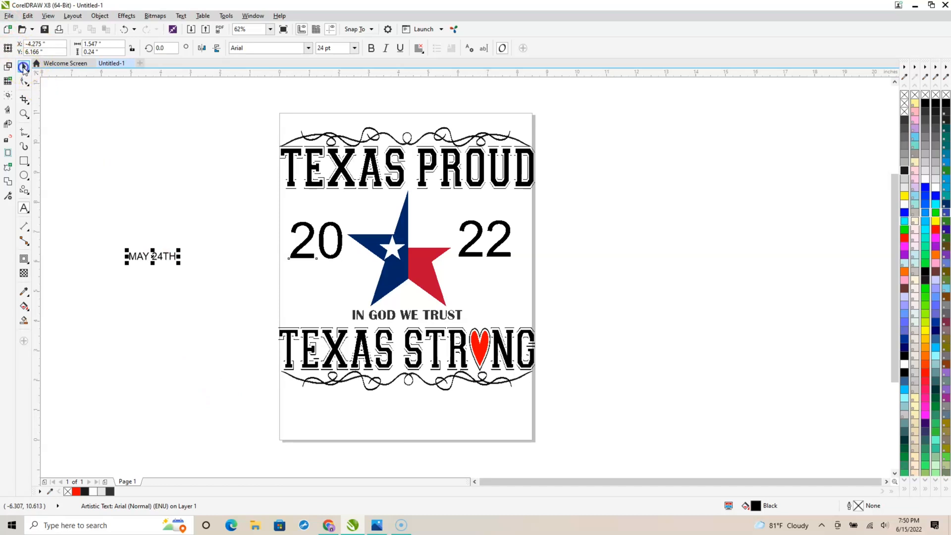
# Set the font of the MAY 24TH text to Britannic Bold to match IN GOD WE TRUST
pyautogui.moveTo(144, 255); pyautogui.dragTo(152, 255)
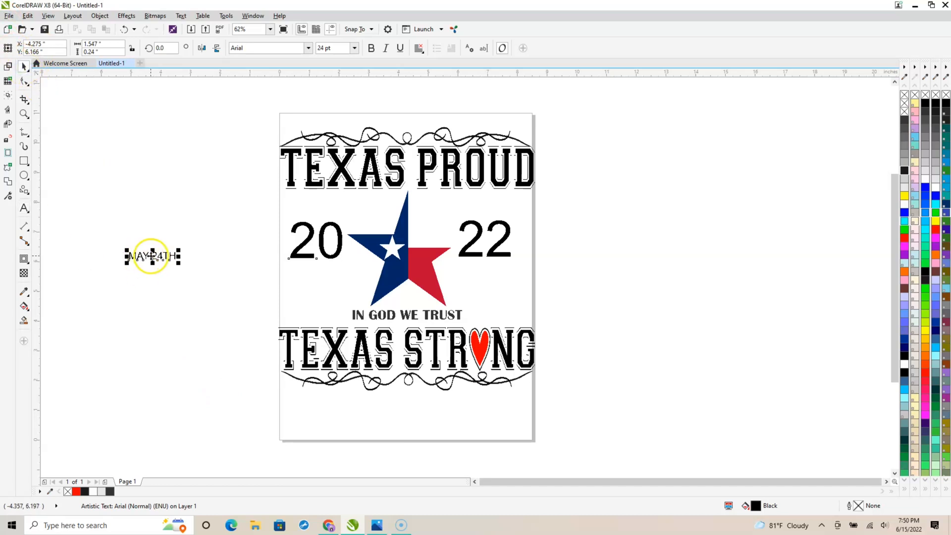
pyautogui.click(308, 48)
pyautogui.click(272, 78)
pyautogui.click(197, 257)
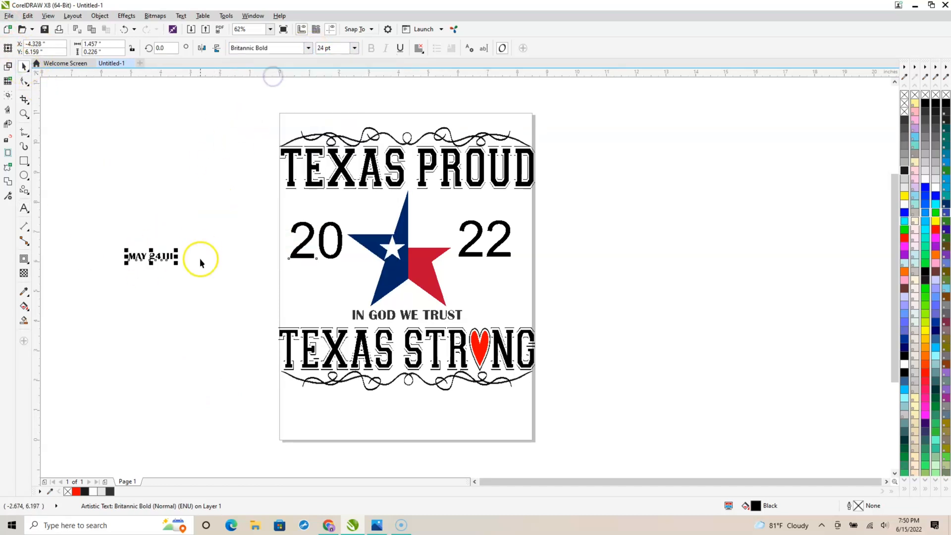
pyautogui.click(163, 257)
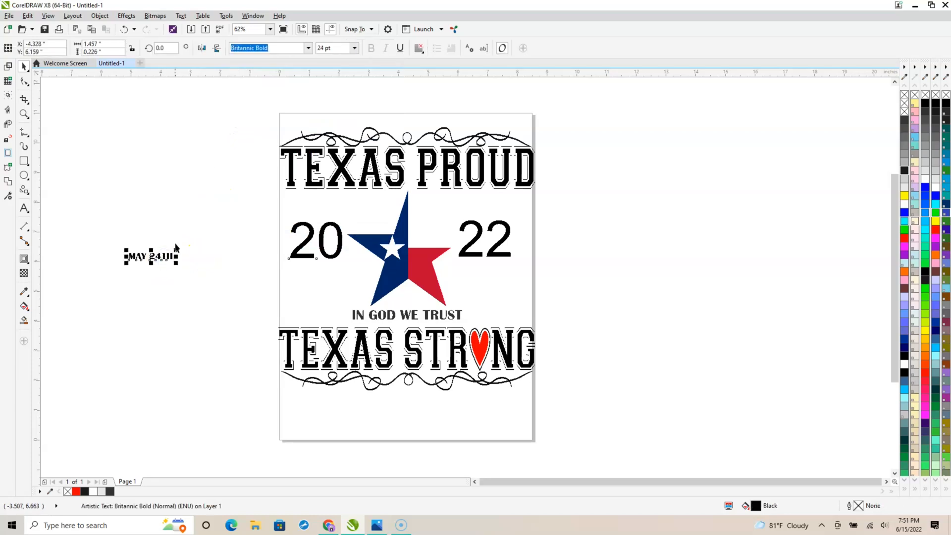
# Enlarge MAY 24TH to about 46.5 pt and move it directly beneath the 20
pyautogui.scroll(3, 174, 258)
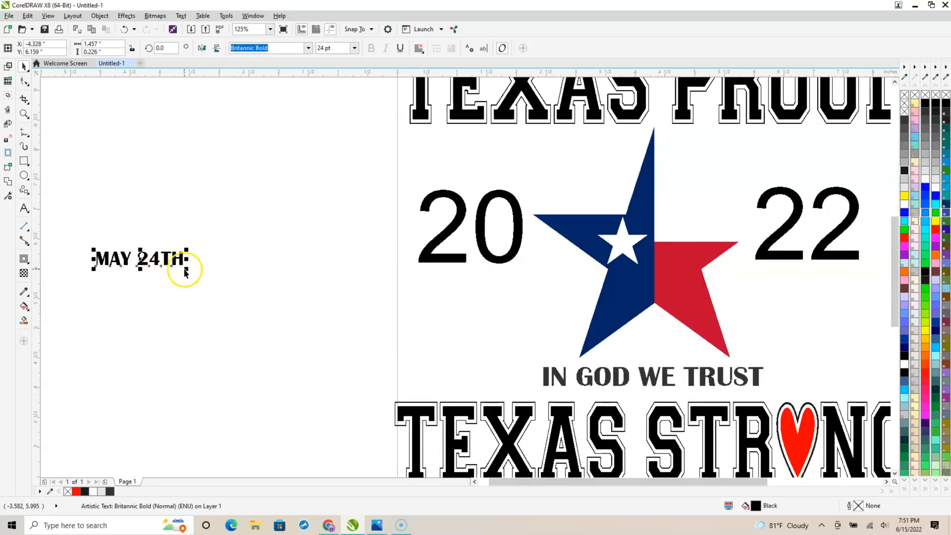
pyautogui.moveTo(187, 269); pyautogui.dragTo(247, 306)
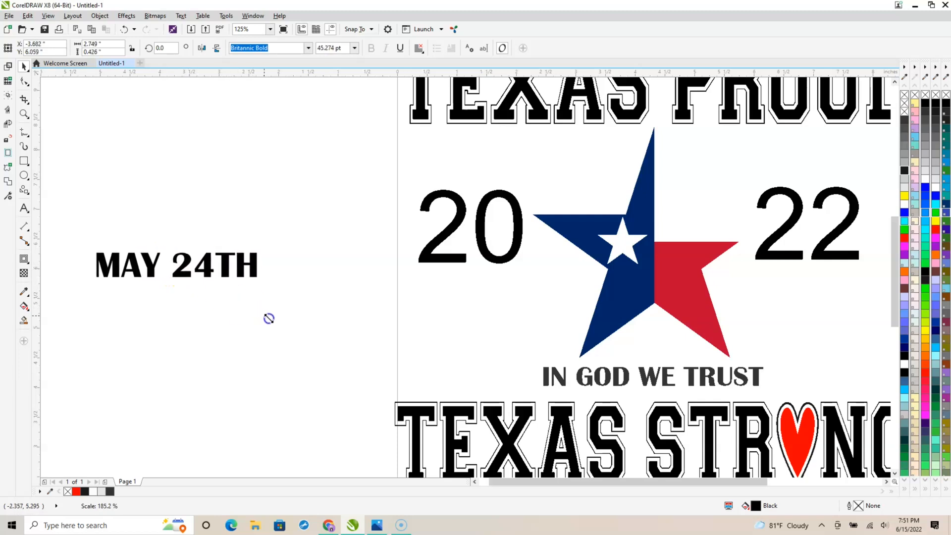
pyautogui.moveTo(230, 271); pyautogui.dragTo(555, 312)
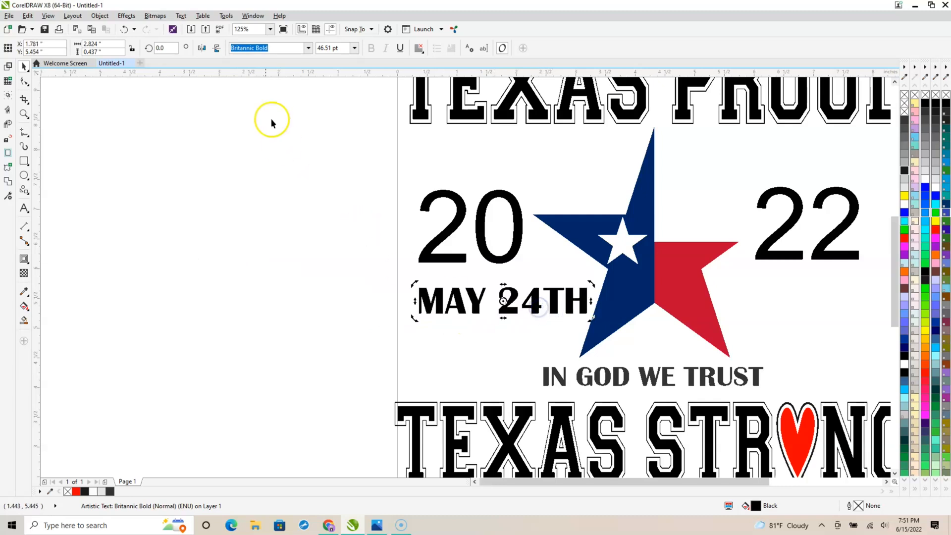
# Break the MAY 24TH text apart into separate word objects
pyautogui.click(100, 16)
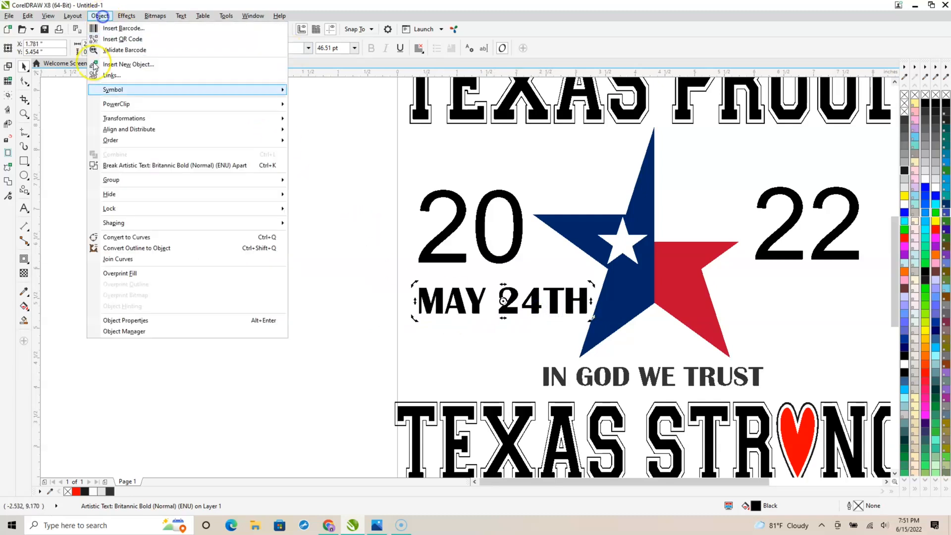
pyautogui.click(159, 164)
pyautogui.click(295, 333)
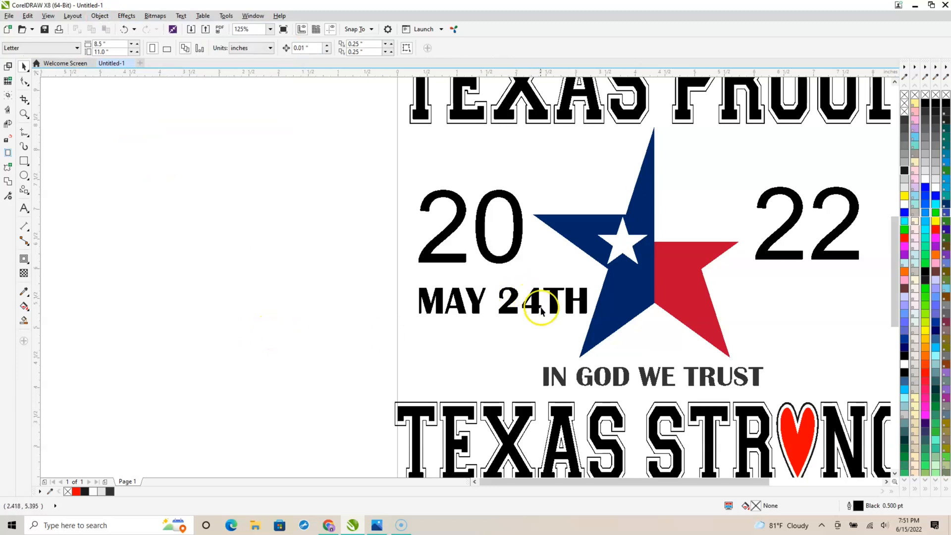
pyautogui.moveTo(735, 481); pyautogui.dragTo(782, 478)
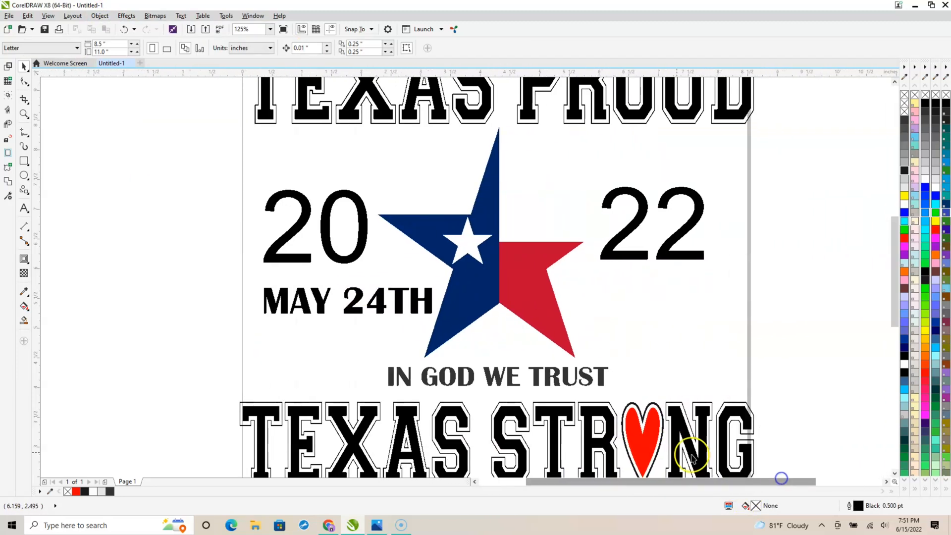
# Move the 24TH text beneath the 22 on the other side of the star
pyautogui.click(352, 302)
pyautogui.moveTo(397, 303); pyautogui.dragTo(658, 302)
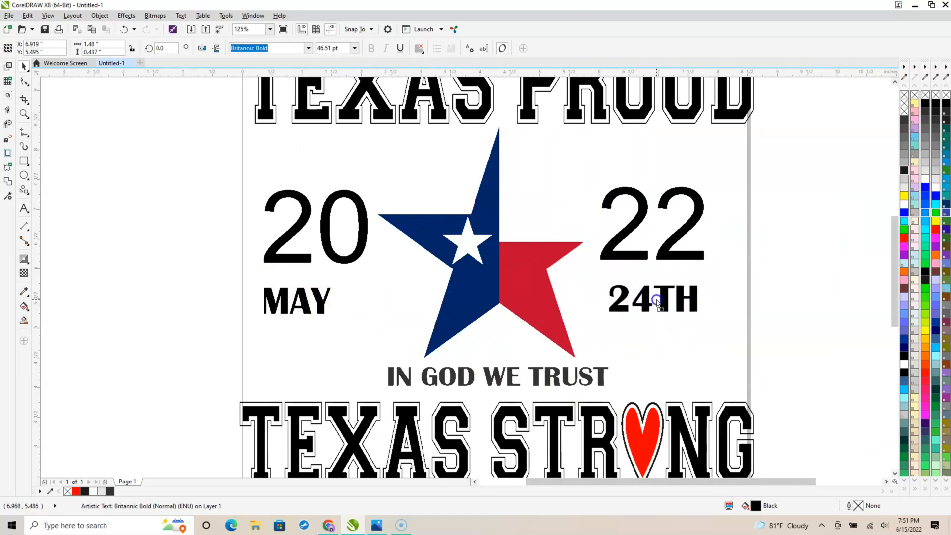
# Try enlarging the MAY text to about 53.6 pt and shifting it beneath the 20, and undo both changes
pyautogui.click(308, 305)
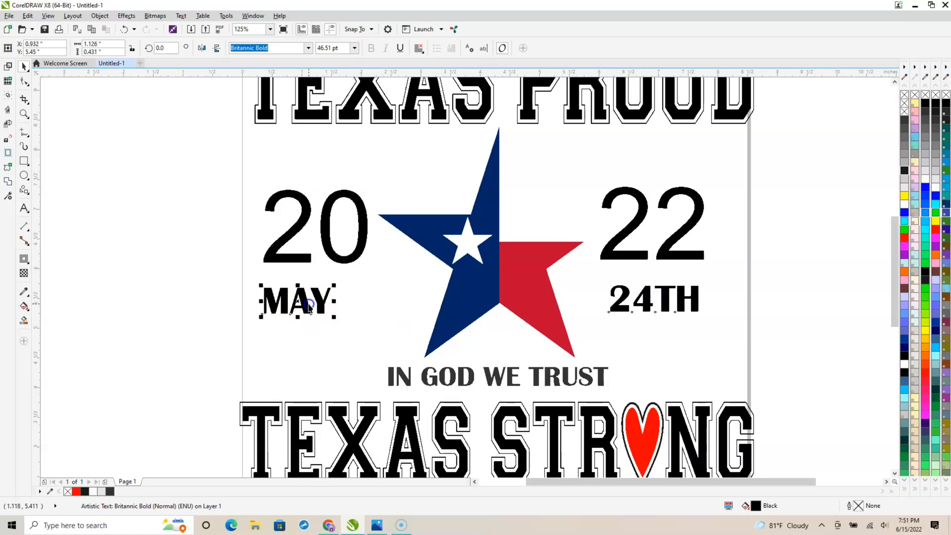
pyautogui.moveTo(335, 315); pyautogui.dragTo(329, 298)
pyautogui.click(310, 304)
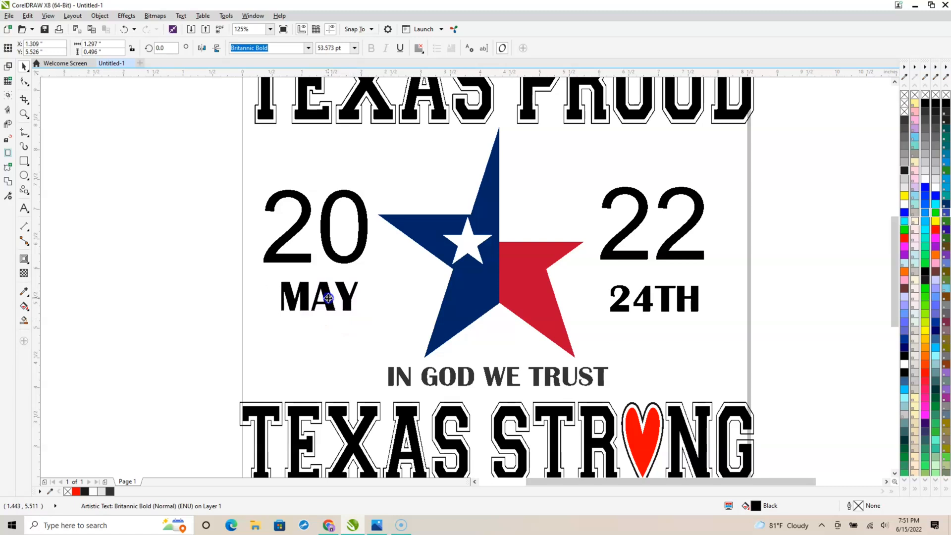
pyautogui.click(123, 30)
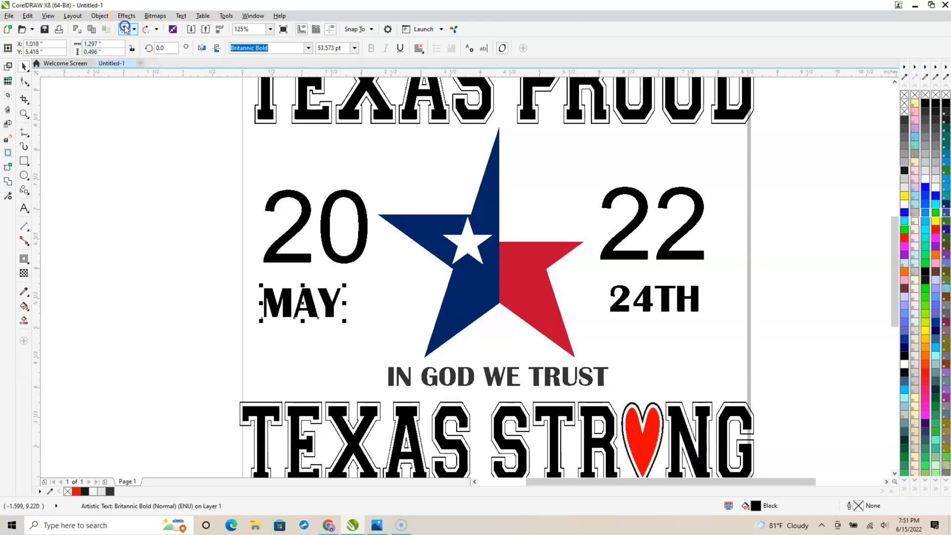
pyautogui.click(124, 29)
# Move the MAY text until it sits centered beneath the 20, keeping its size
pyautogui.click(311, 301)
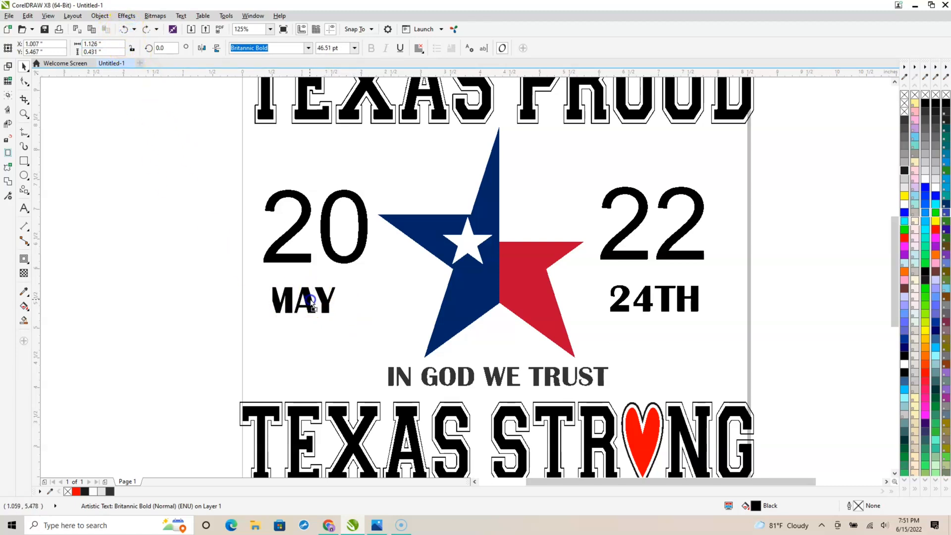
pyautogui.moveTo(311, 300); pyautogui.dragTo(325, 302)
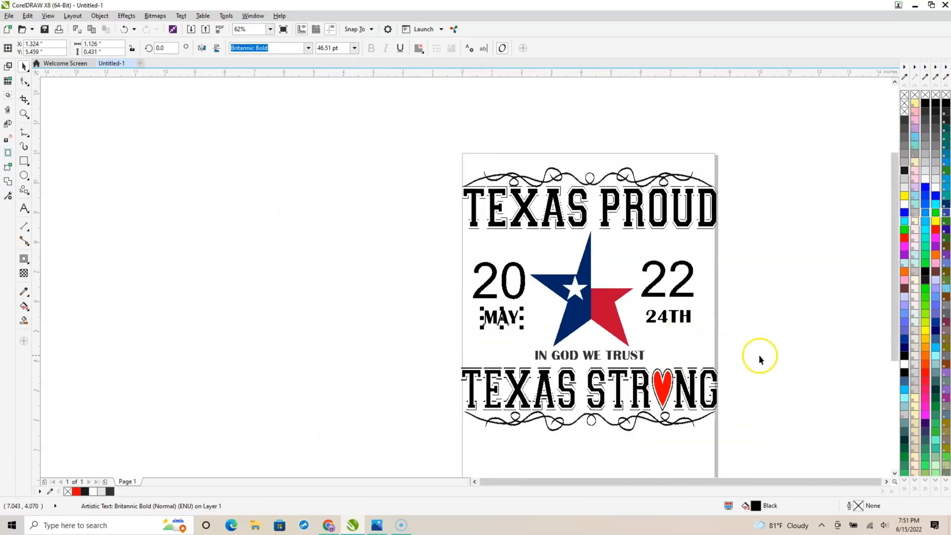
pyautogui.click(795, 350)
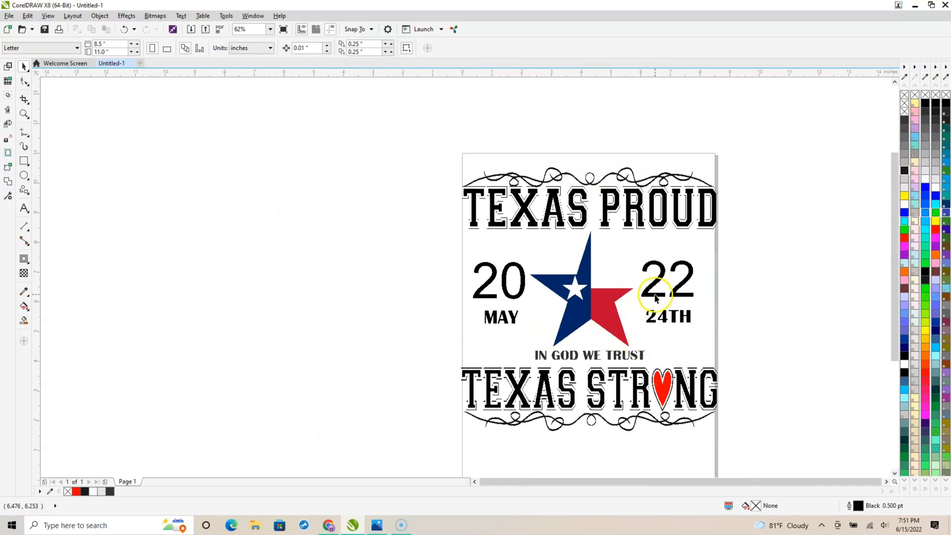
# Try filling the whole star group with 90% black, and undo the fill
pyautogui.click(620, 287)
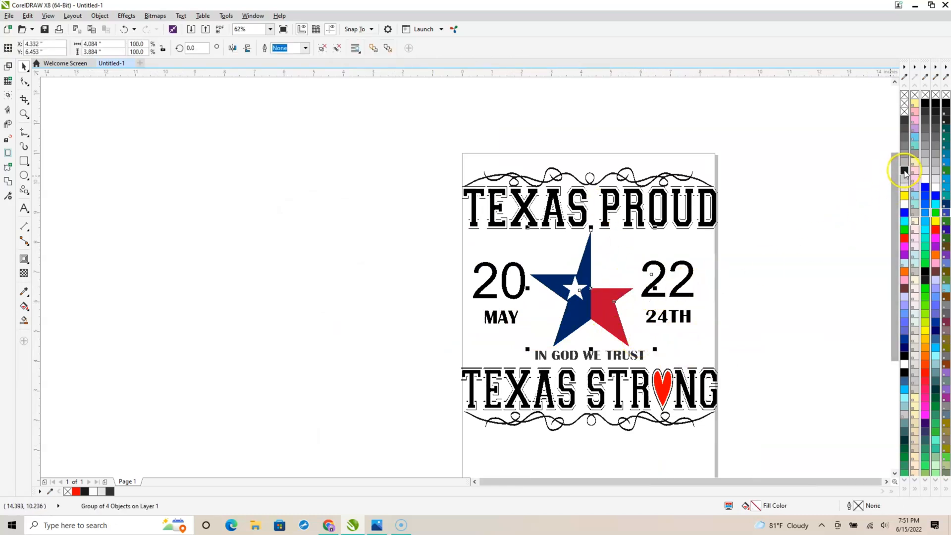
pyautogui.click(904, 170)
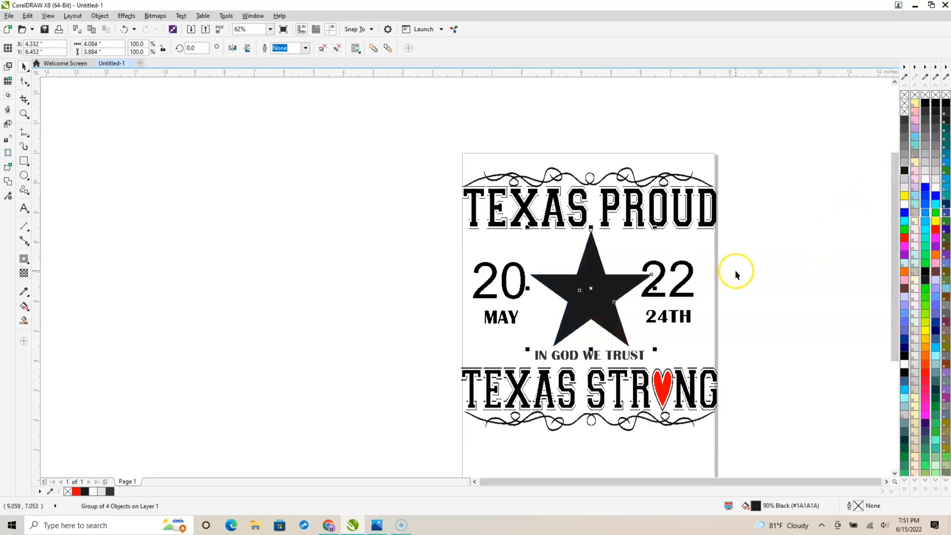
pyautogui.scroll(2, 693, 277)
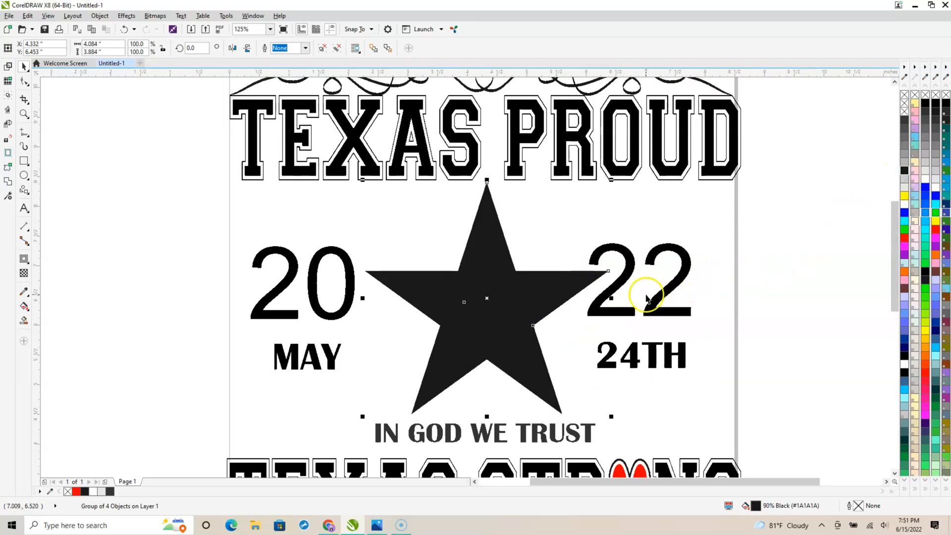
pyautogui.click(609, 297)
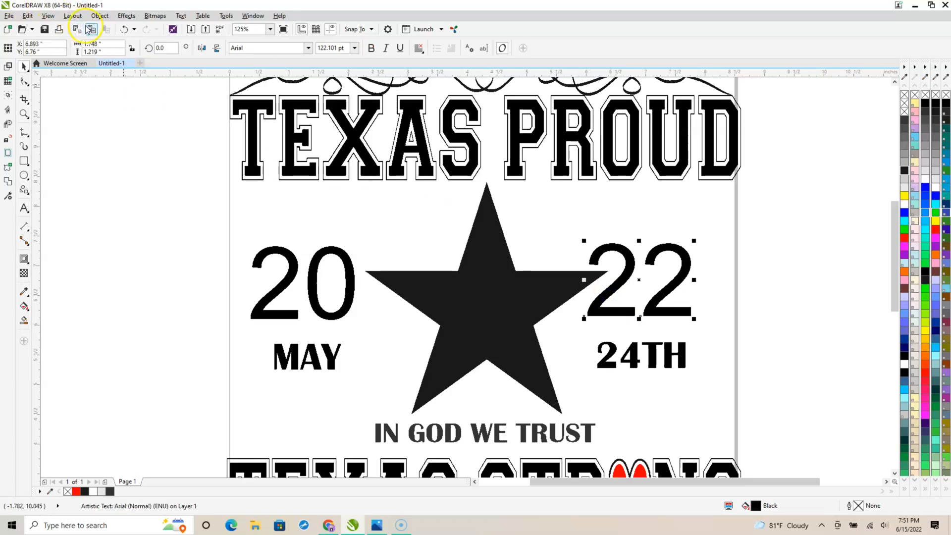
pyautogui.click(124, 29)
# Switch the drawing display to Wireframe and select the 20
pyautogui.click(48, 16)
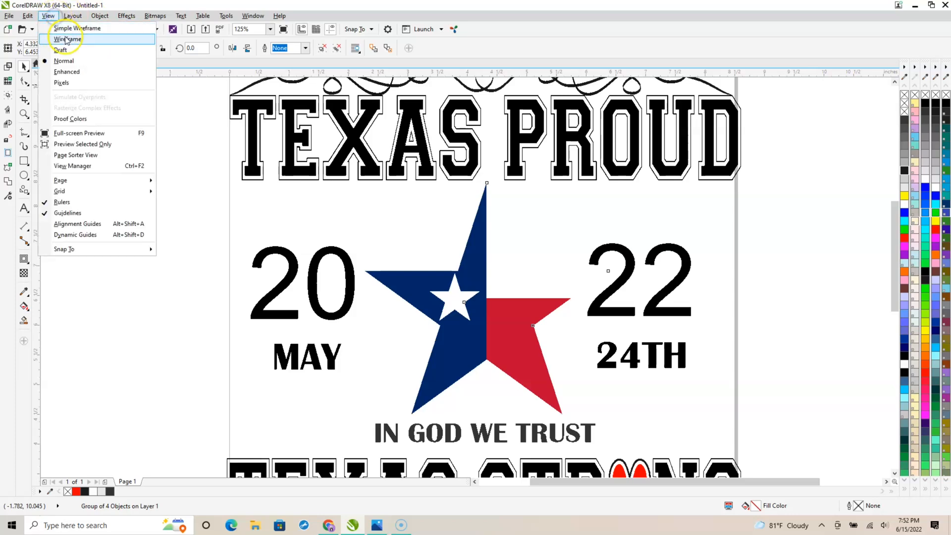
pyautogui.click(66, 39)
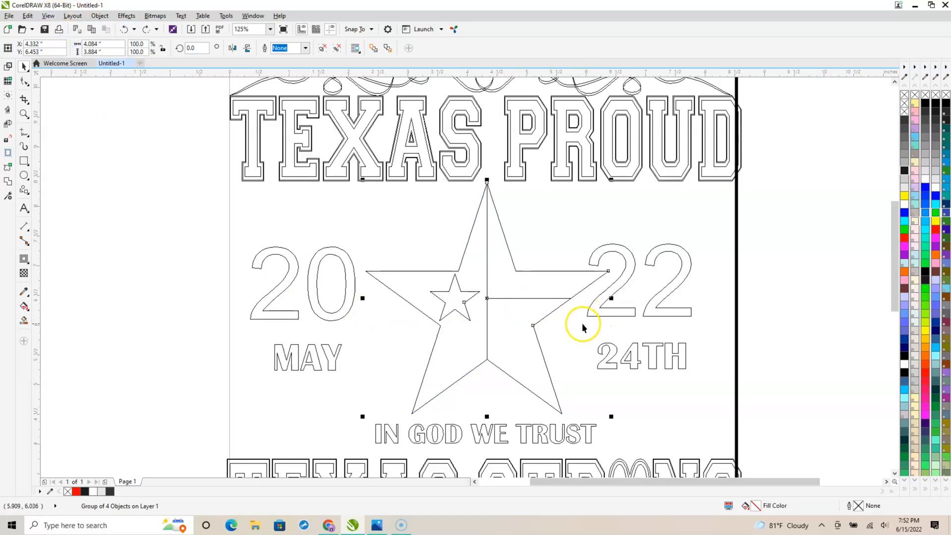
pyautogui.click(344, 261)
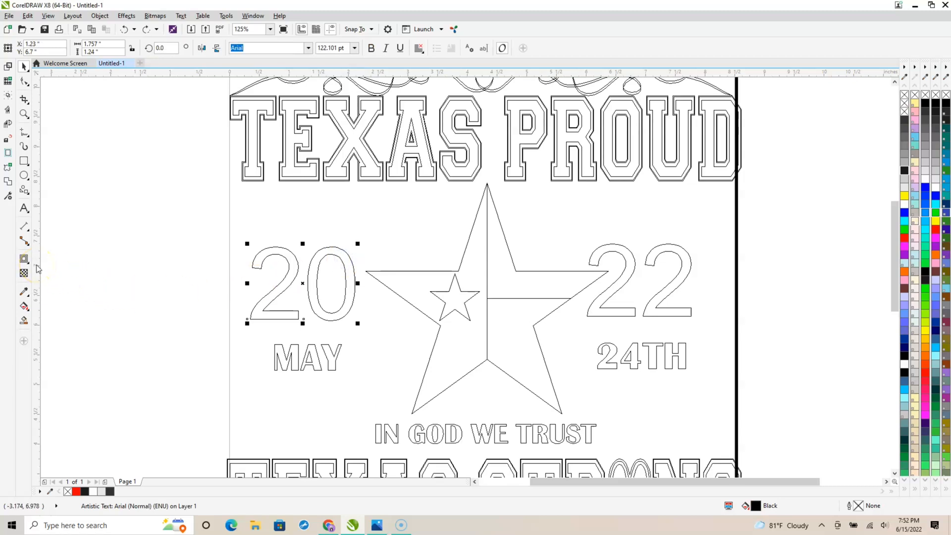
# Draw a guide rectangle about 0.56 in tall level with the star's lower inner corners and stretch it to about 8.13 in wide beneath both numbers
pyautogui.click(24, 162)
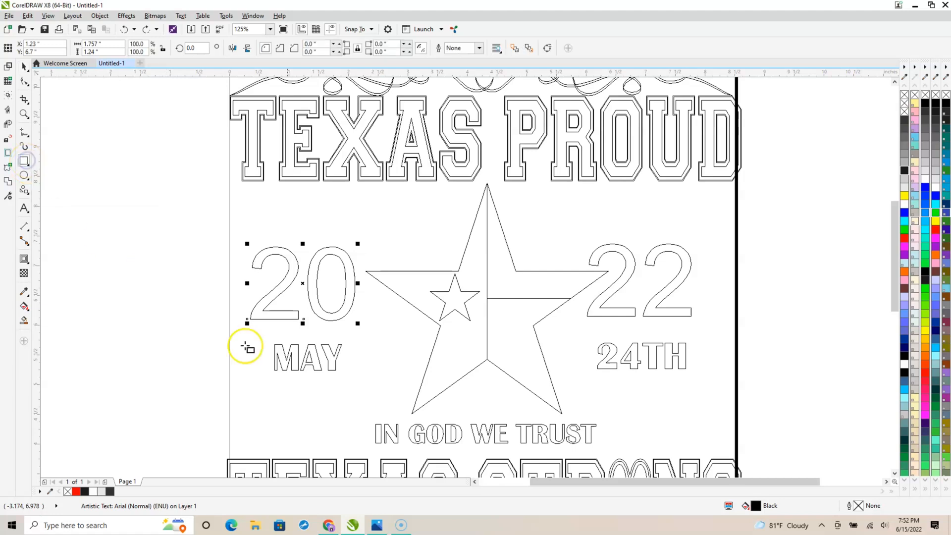
pyautogui.moveTo(396, 322); pyautogui.dragTo(584, 354)
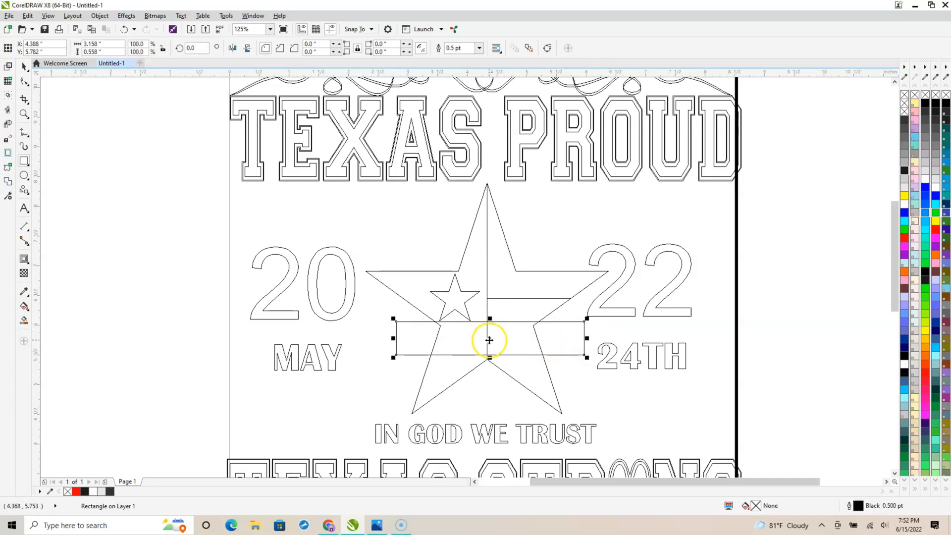
pyautogui.moveTo(488, 339); pyautogui.dragTo(488, 346)
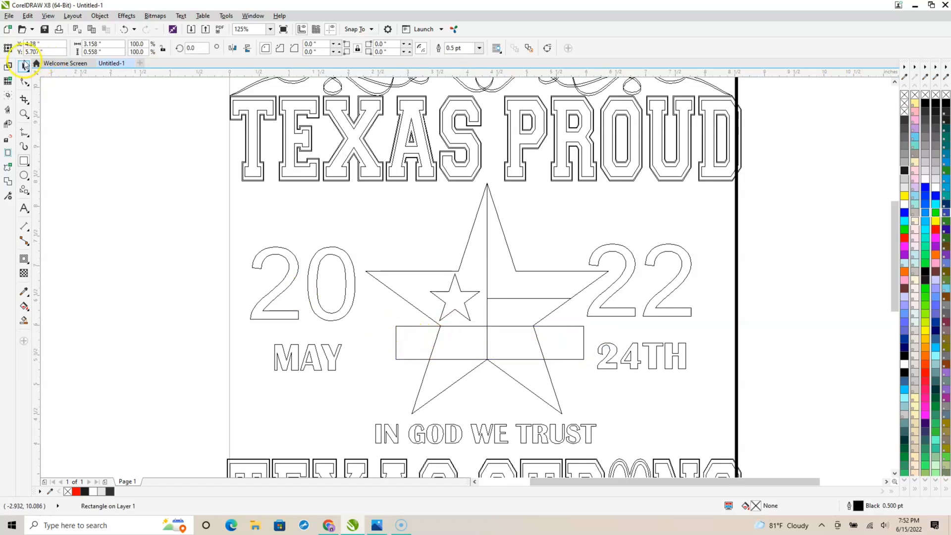
pyautogui.click(24, 68)
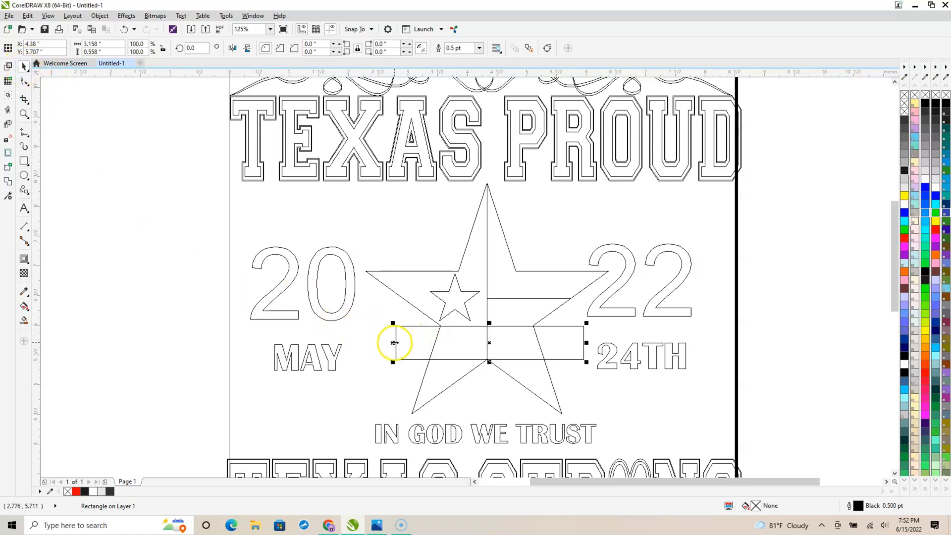
pyautogui.moveTo(393, 342); pyautogui.dragTo(229, 342)
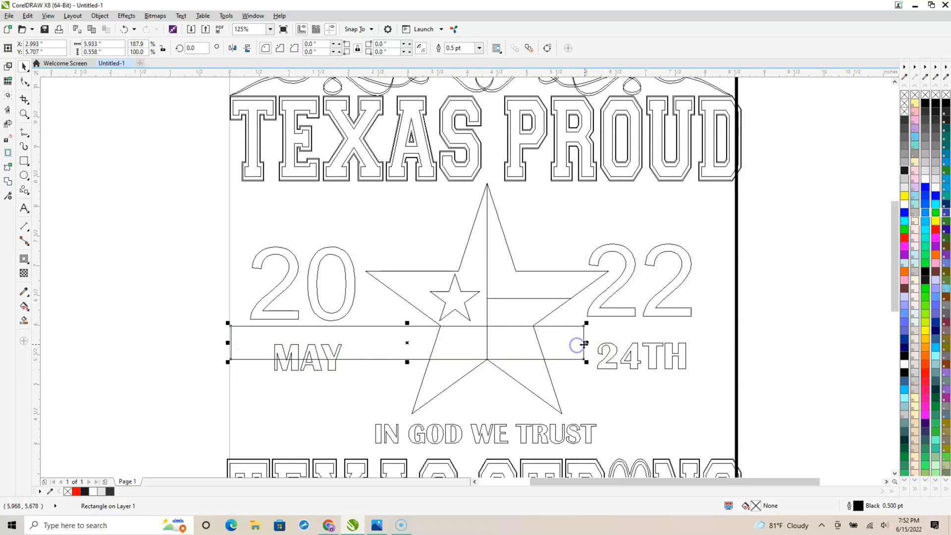
pyautogui.moveTo(578, 345); pyautogui.dragTo(714, 347)
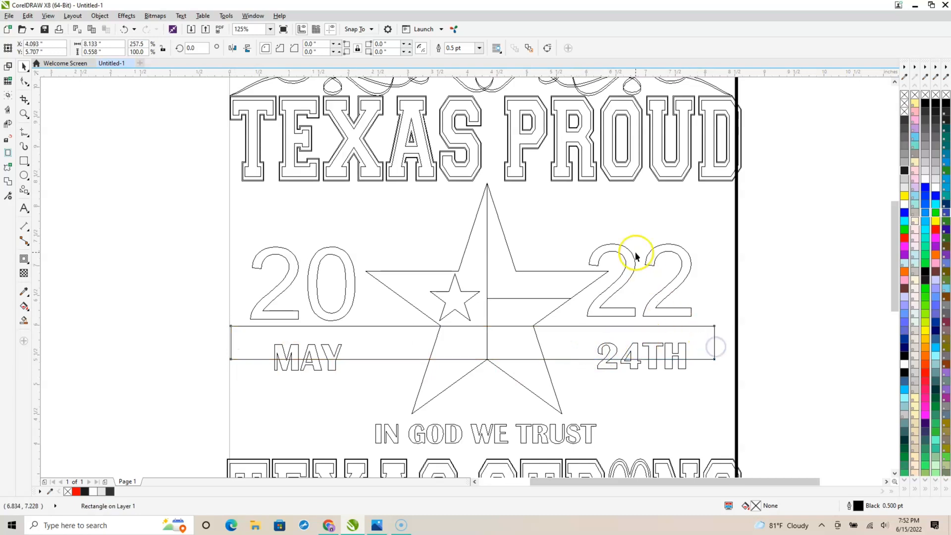
# Align the 20 and 22 on the guide rectangle's upper edge, and place MAY and 24TH inside it at matching heights
pyautogui.moveTo(631, 272); pyautogui.dragTo(638, 281)
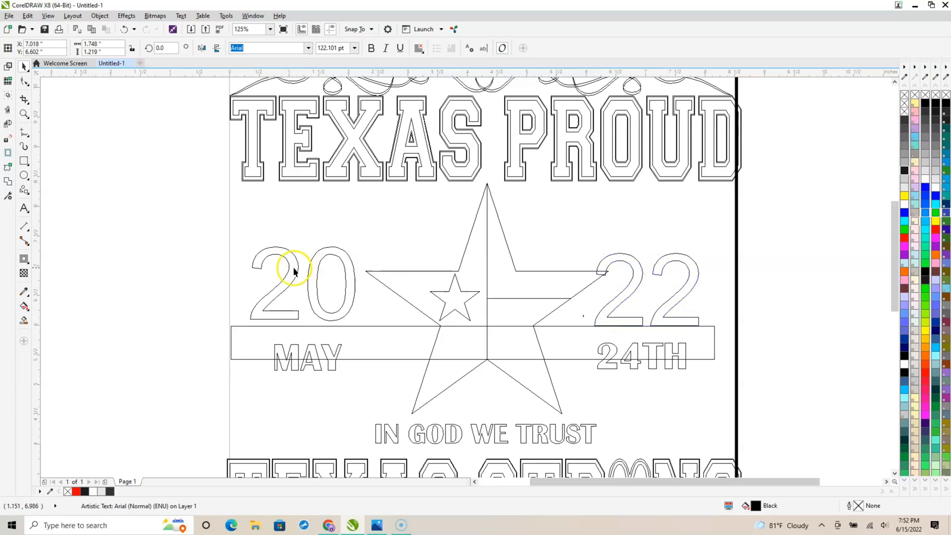
pyautogui.moveTo(287, 270); pyautogui.dragTo(290, 275)
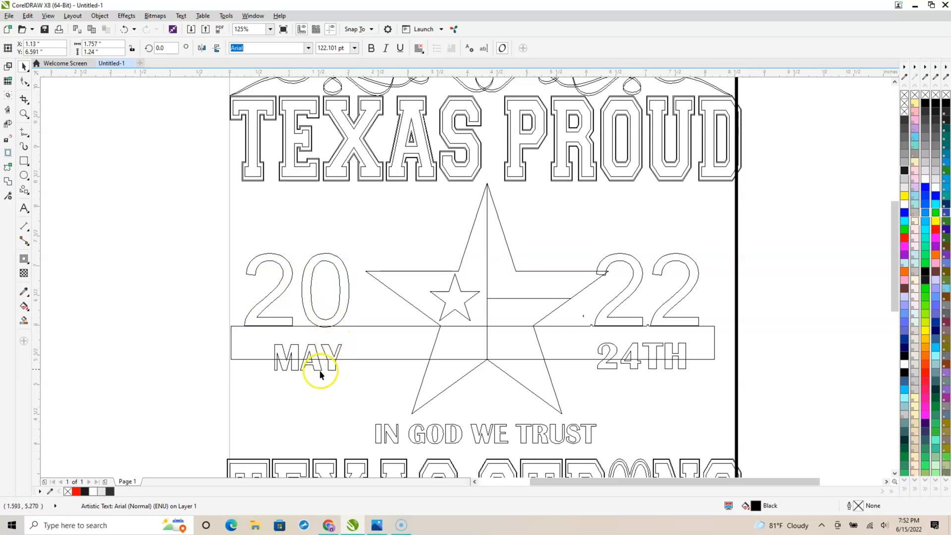
pyautogui.moveTo(317, 371); pyautogui.dragTo(307, 357)
pyautogui.click(659, 344)
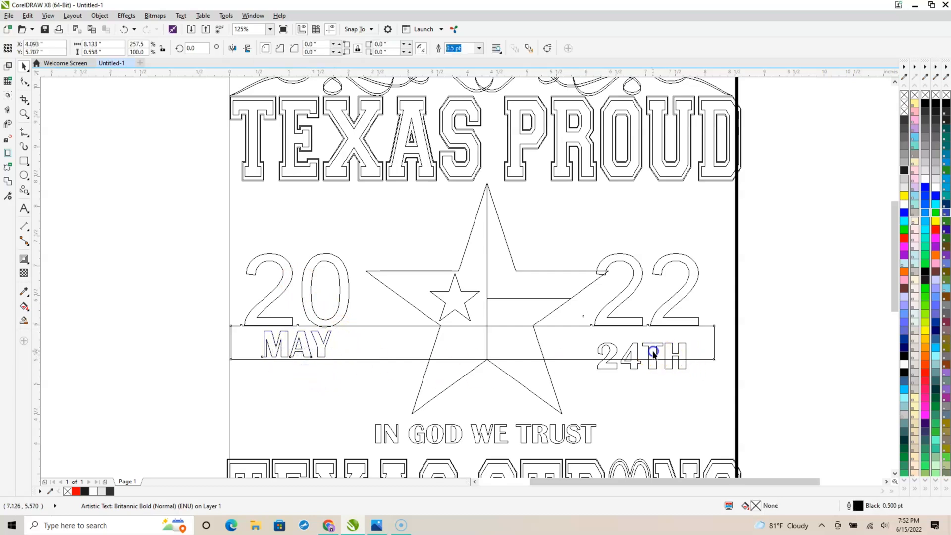
pyautogui.moveTo(659, 343); pyautogui.dragTo(652, 352)
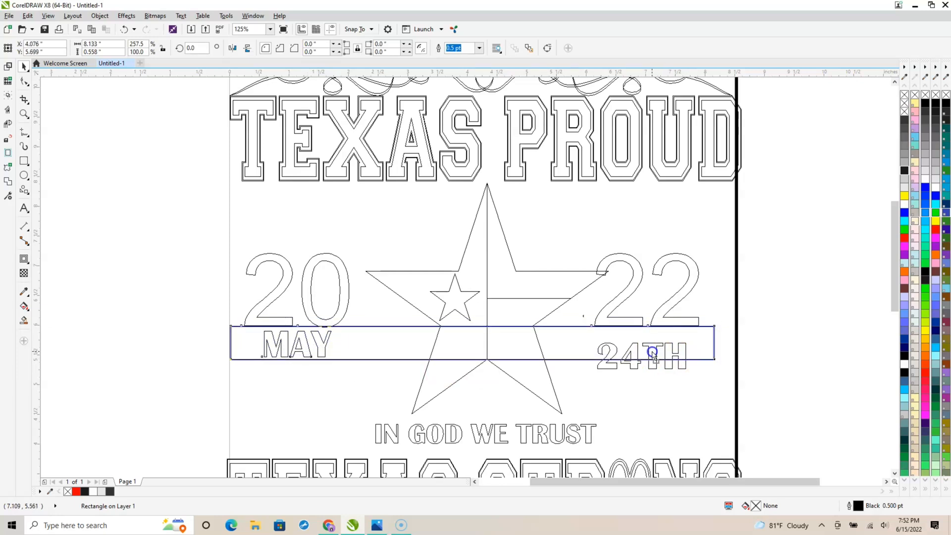
pyautogui.click(669, 403)
pyautogui.moveTo(654, 369); pyautogui.dragTo(661, 356)
pyautogui.click(661, 412)
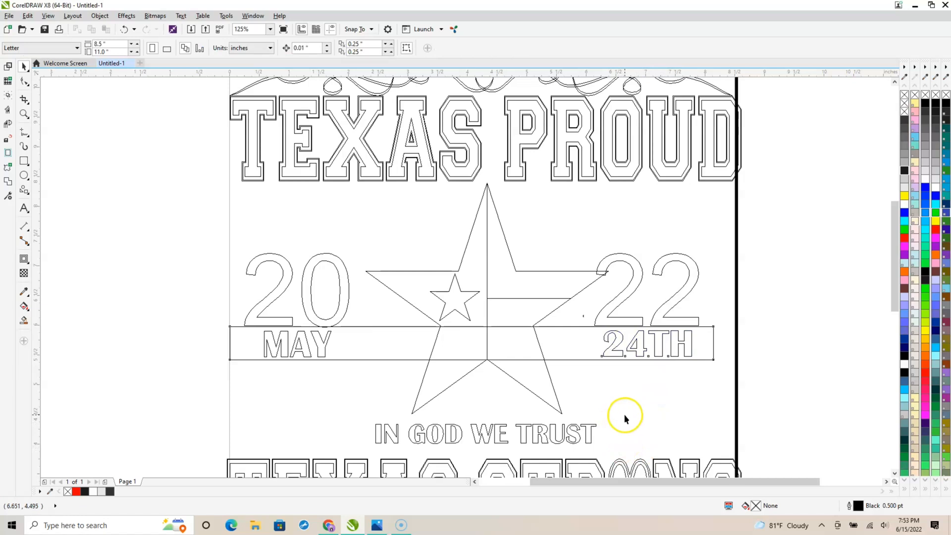
# Delete the guide rectangle running across the star and the date
pyautogui.click(327, 323)
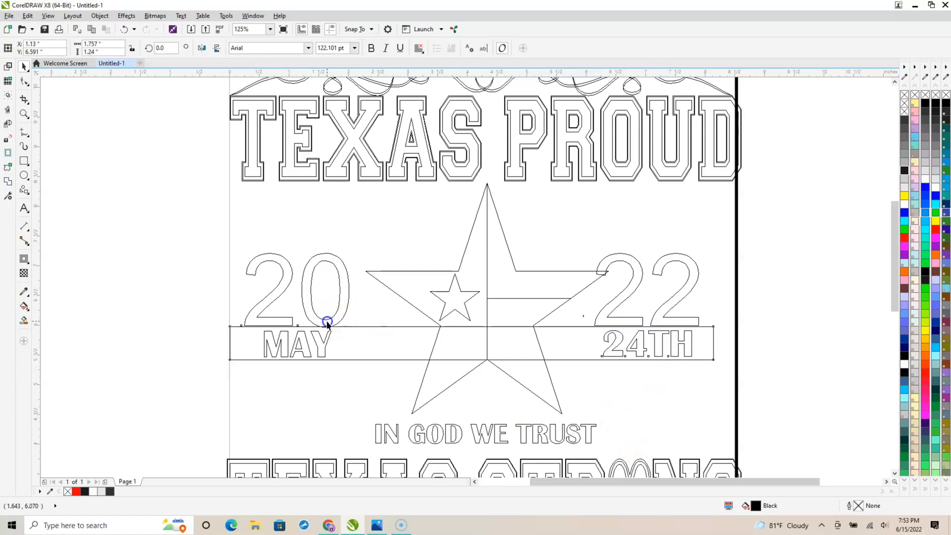
pyautogui.click(367, 350)
pyautogui.press('Delete')
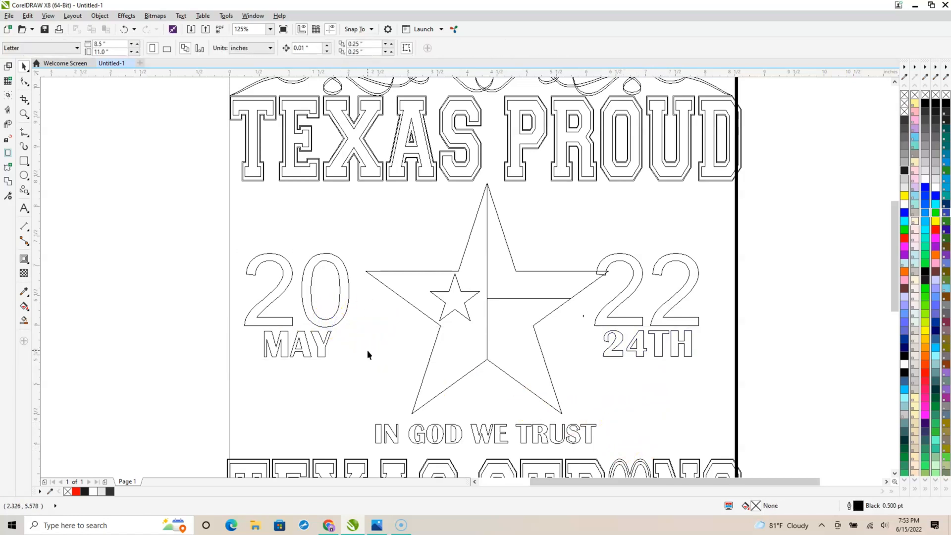
# Switch the drawing display from Wireframe to Enhanced
pyautogui.scroll(-2, 414, 353)
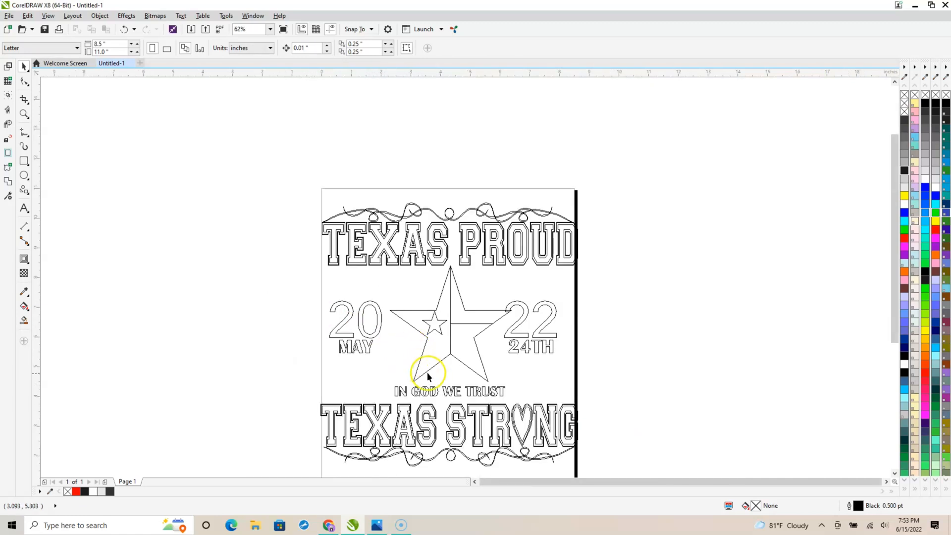
pyautogui.click(72, 15)
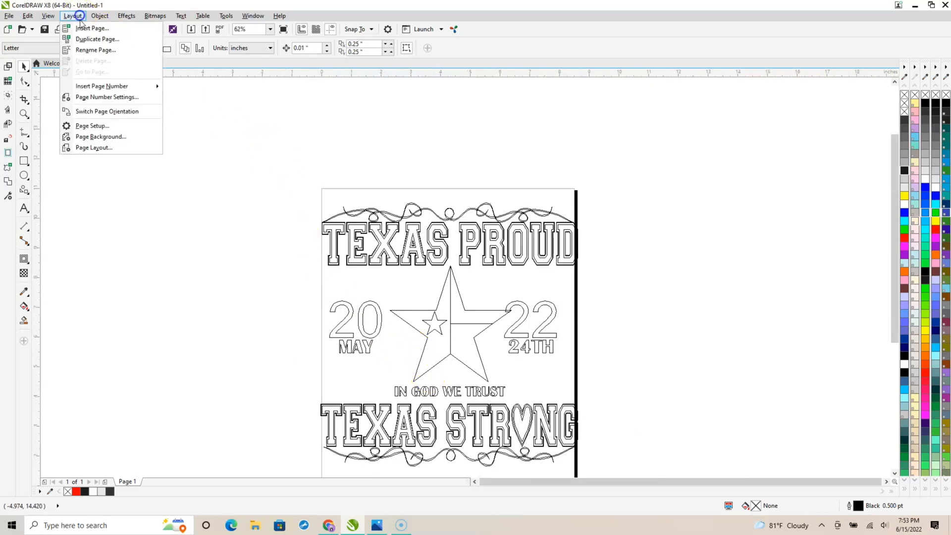
pyautogui.moveTo(99, 15)
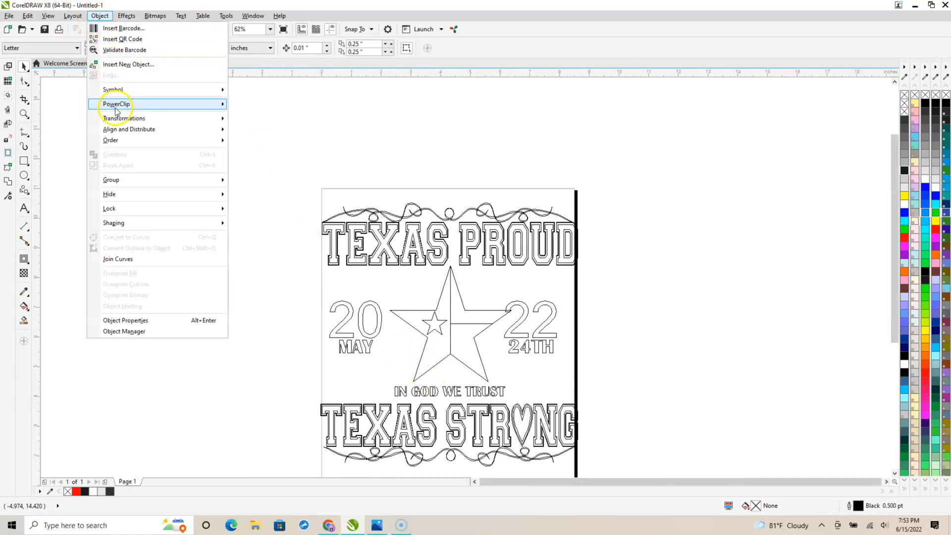
pyautogui.moveTo(50, 16)
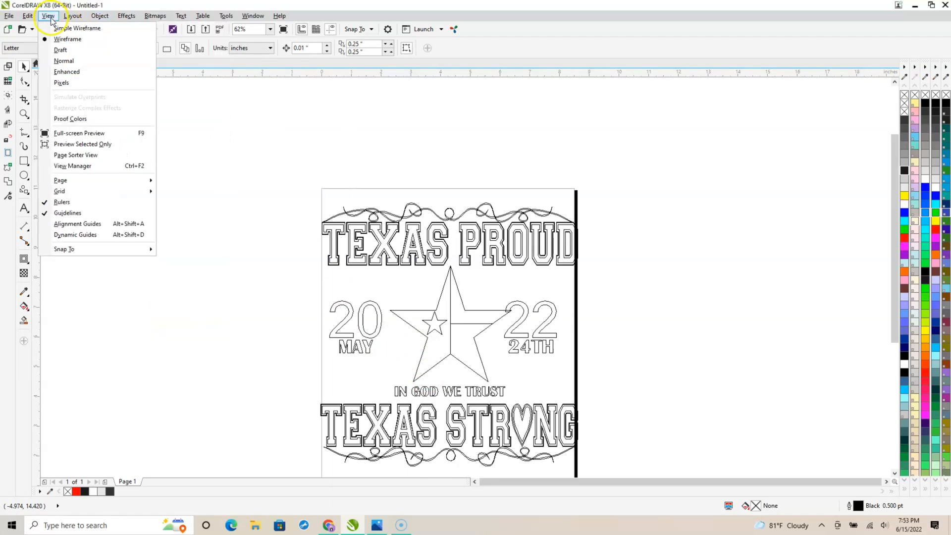
pyautogui.click(66, 71)
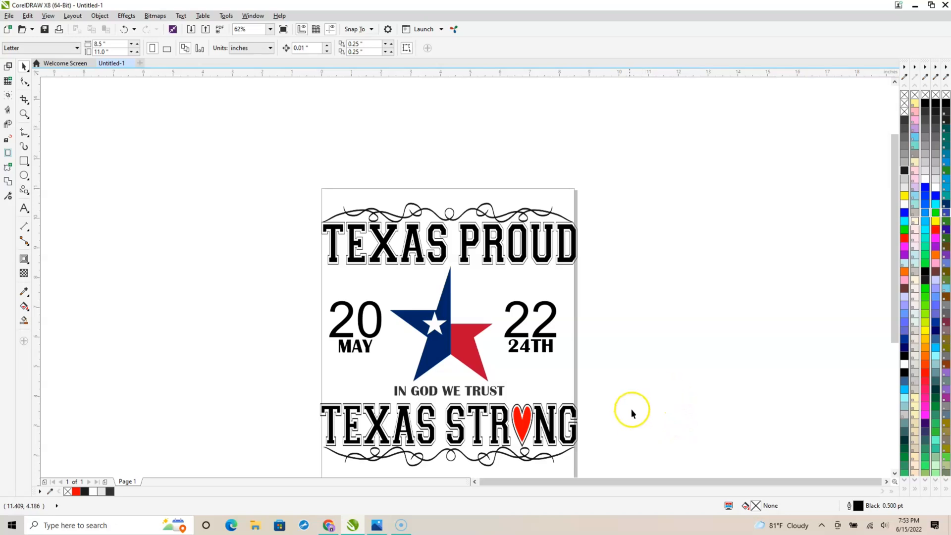
pyautogui.scroll(-2, 651, 388)
pyautogui.scroll(2, 617, 418)
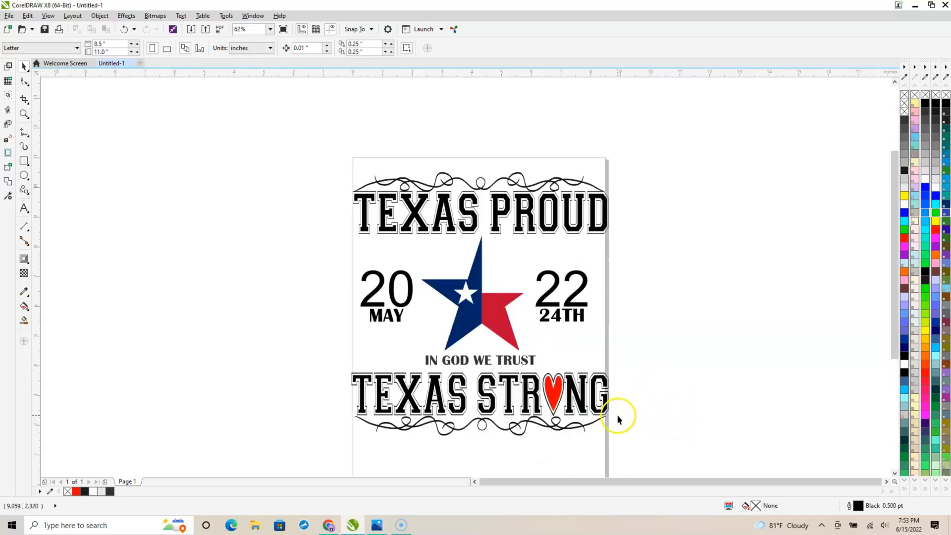
pyautogui.scroll(2, 550, 386)
pyautogui.scroll(-2, 515, 297)
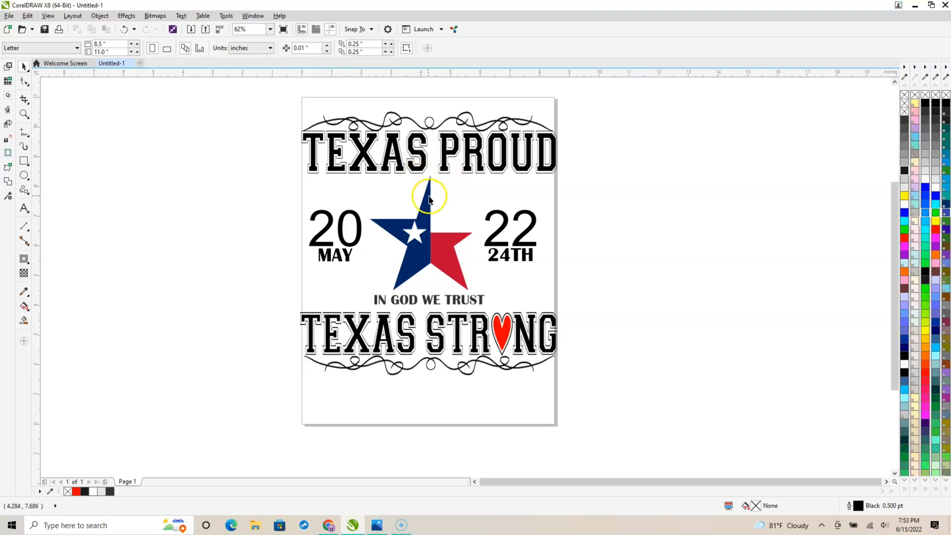
pyautogui.click(9, 16)
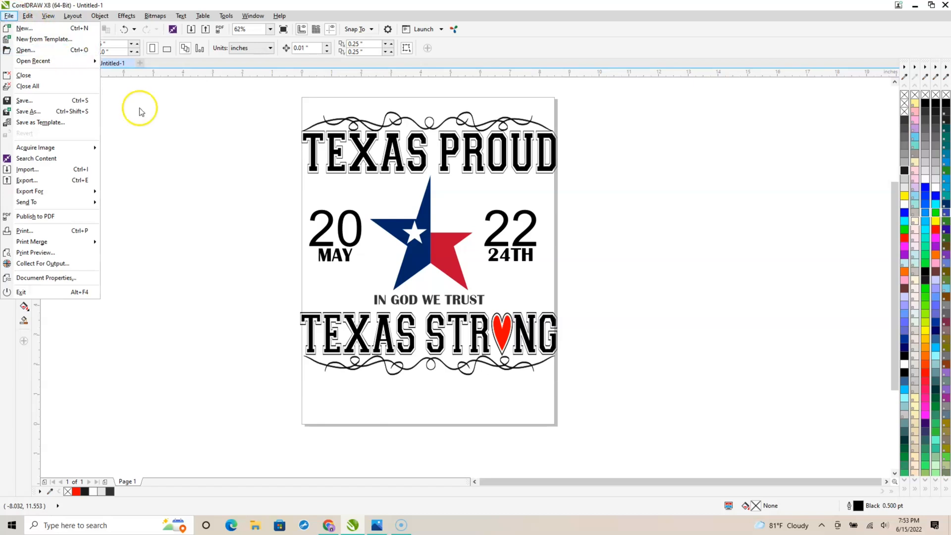
pyautogui.click(174, 130)
pyautogui.click(251, 107)
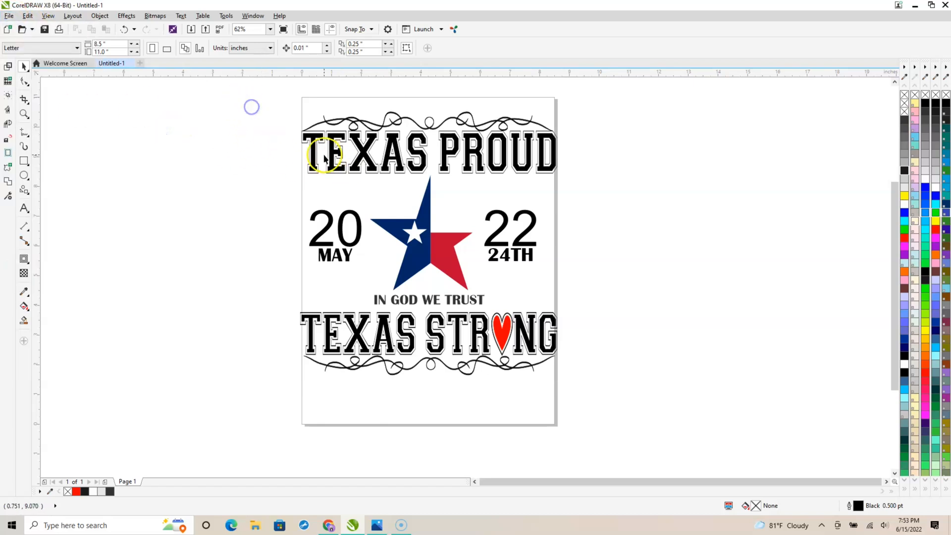
# Invert the colors of the TEXAS PROUD text above the star
pyautogui.click(323, 157)
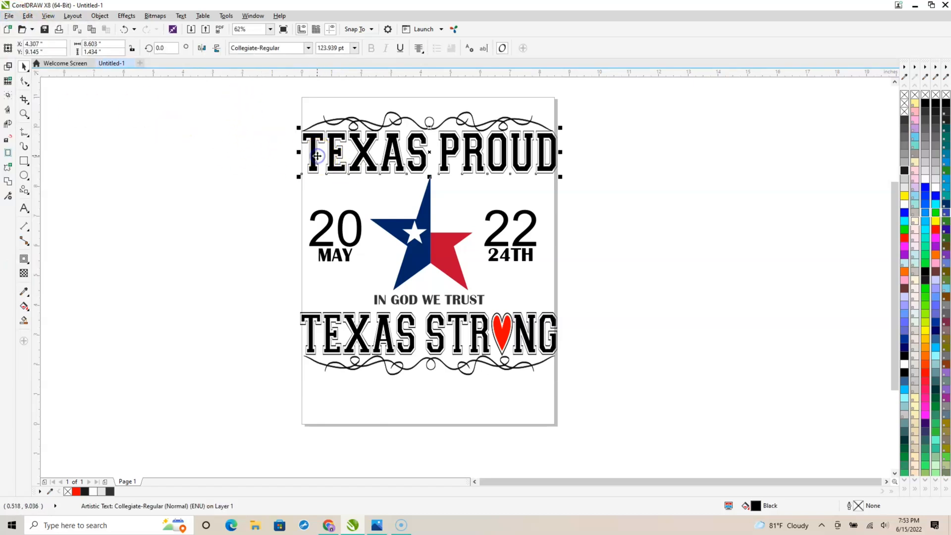
pyautogui.click(121, 17)
pyautogui.moveTo(148, 38)
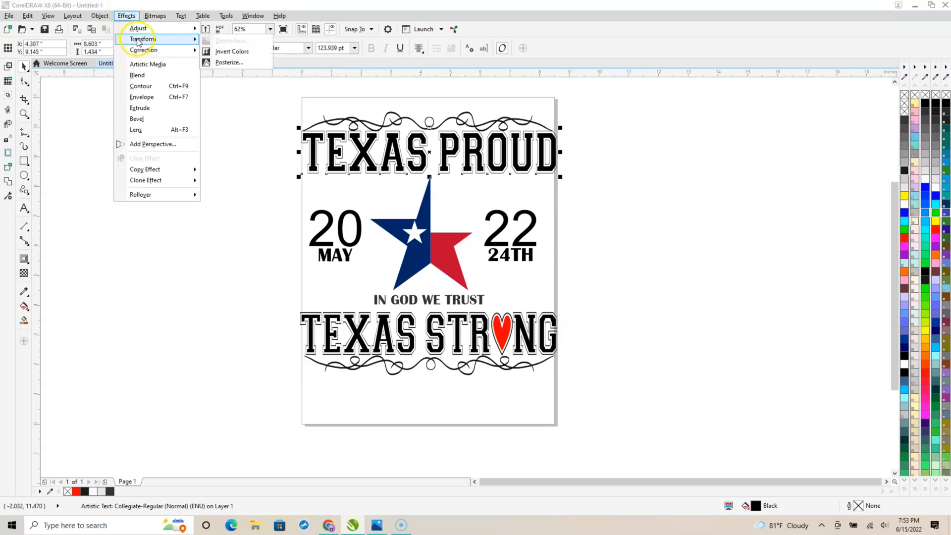
pyautogui.click(244, 51)
pyautogui.click(215, 392)
# Invert the colors of the word TEXAS in the TEXAS STRONG line below the star
pyautogui.click(327, 342)
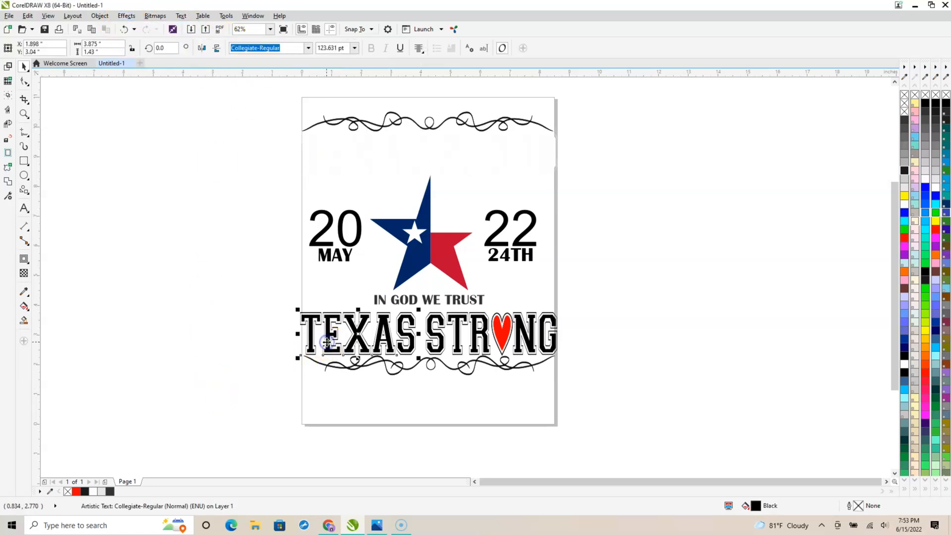
pyautogui.click(126, 16)
pyautogui.moveTo(195, 39)
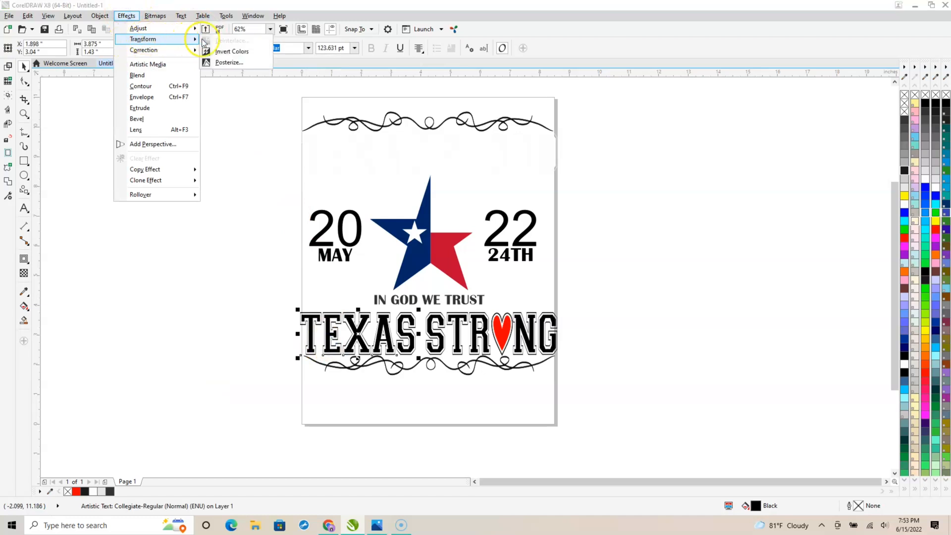
pyautogui.click(232, 51)
# Invert the colors of the NG and STR letters on either side of the red heart, leaving the heart out
pyautogui.click(432, 321)
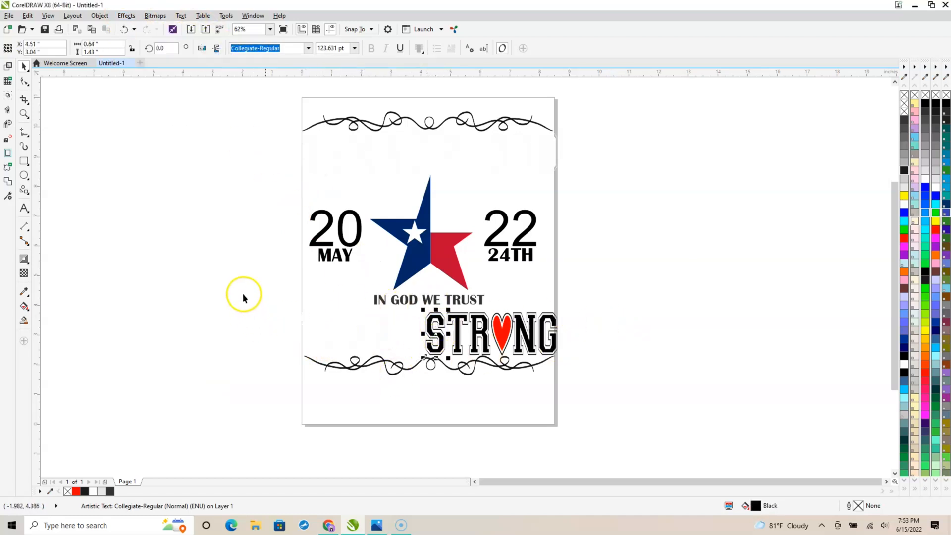
pyautogui.moveTo(635, 284); pyautogui.dragTo(511, 376)
pyautogui.click(127, 16)
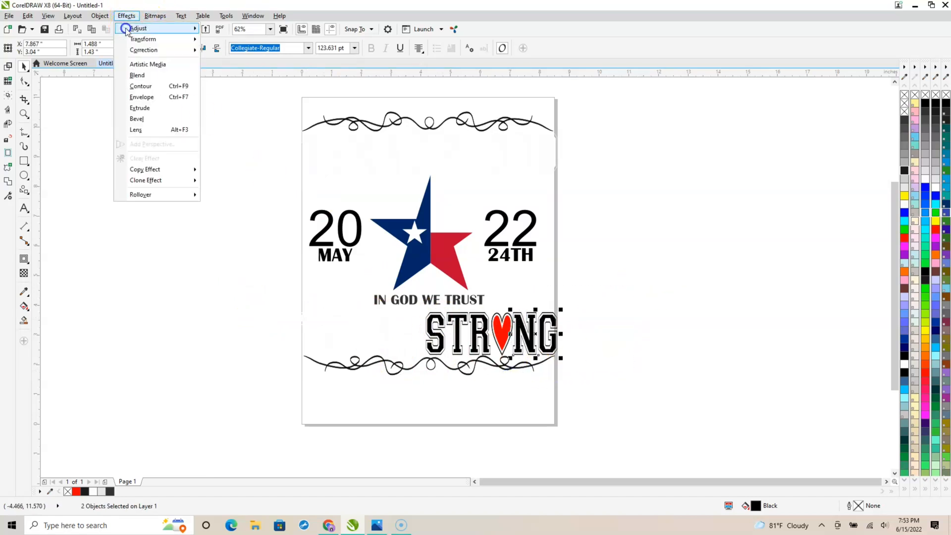
pyautogui.moveTo(136, 39)
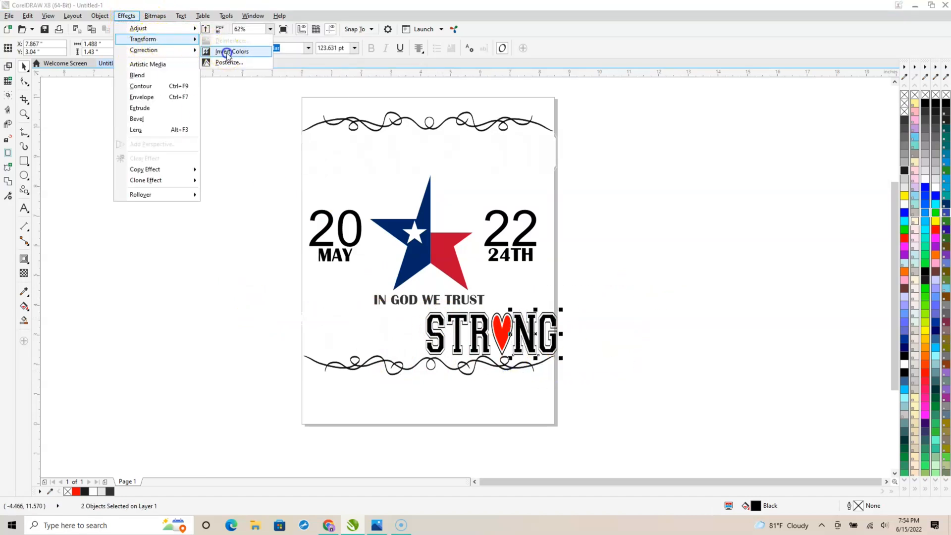
pyautogui.click(225, 51)
pyautogui.moveTo(400, 413); pyautogui.dragTo(494, 304)
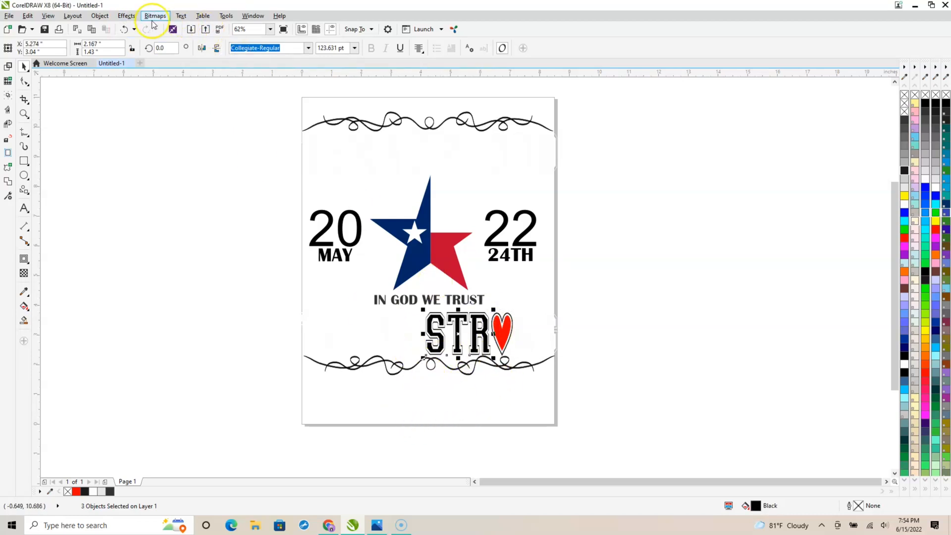
pyautogui.click(127, 18)
pyautogui.moveTo(138, 38)
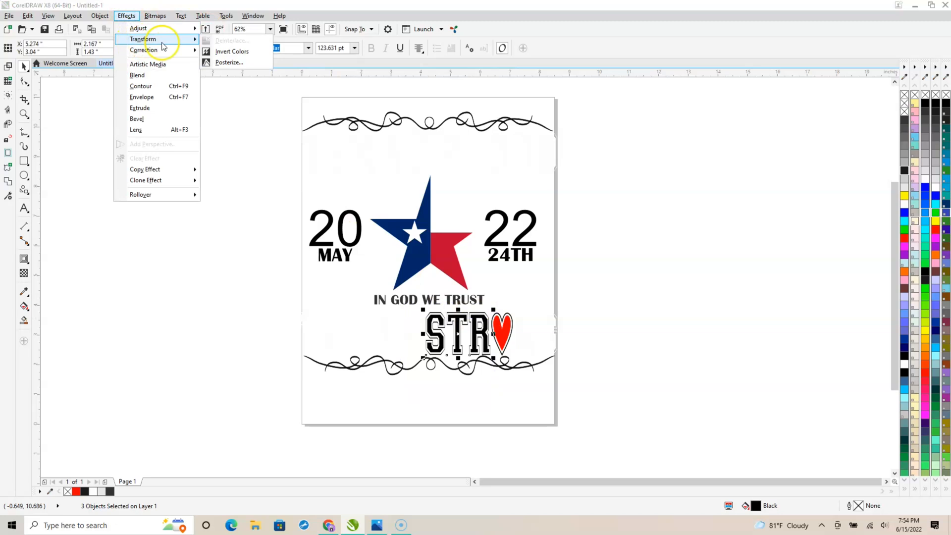
pyautogui.click(227, 51)
pyautogui.click(691, 301)
# Give the 20 MAY and 22 24TH texts beside the star a white fill and outline
pyautogui.moveTo(229, 158); pyautogui.dragTo(393, 309)
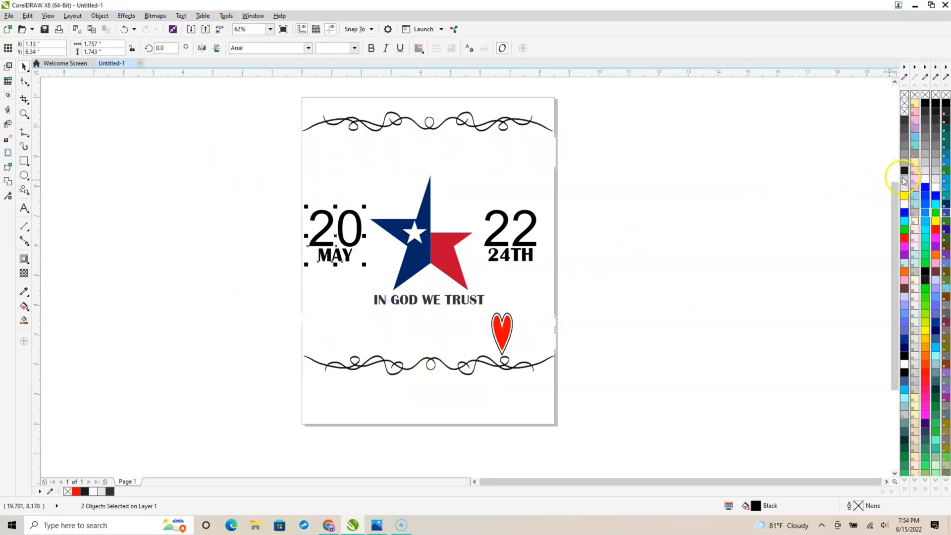
pyautogui.click(904, 205)
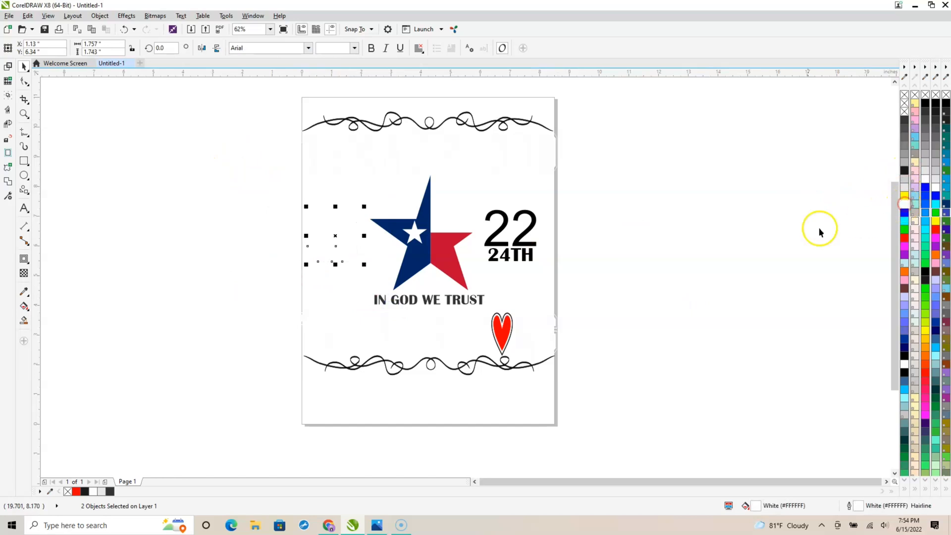
pyautogui.moveTo(625, 196); pyautogui.dragTo(471, 278)
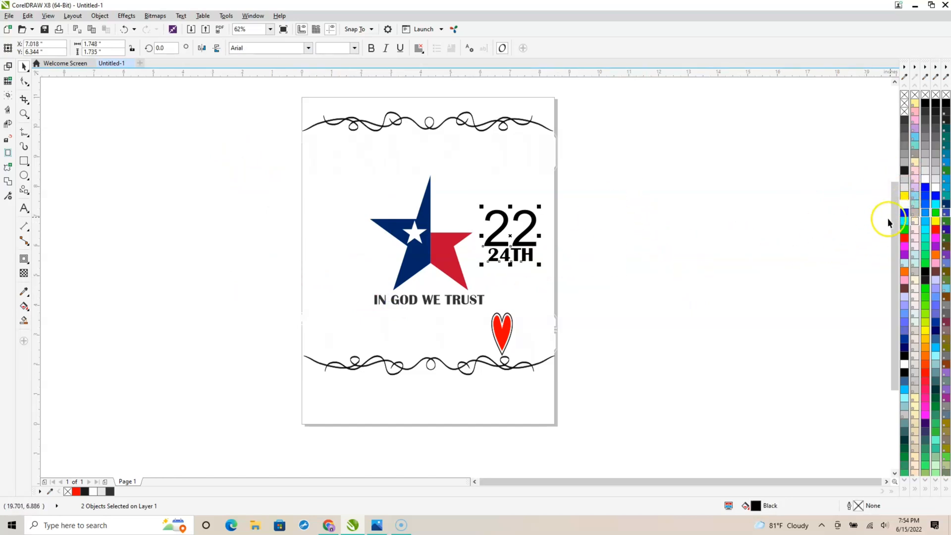
pyautogui.click(904, 206)
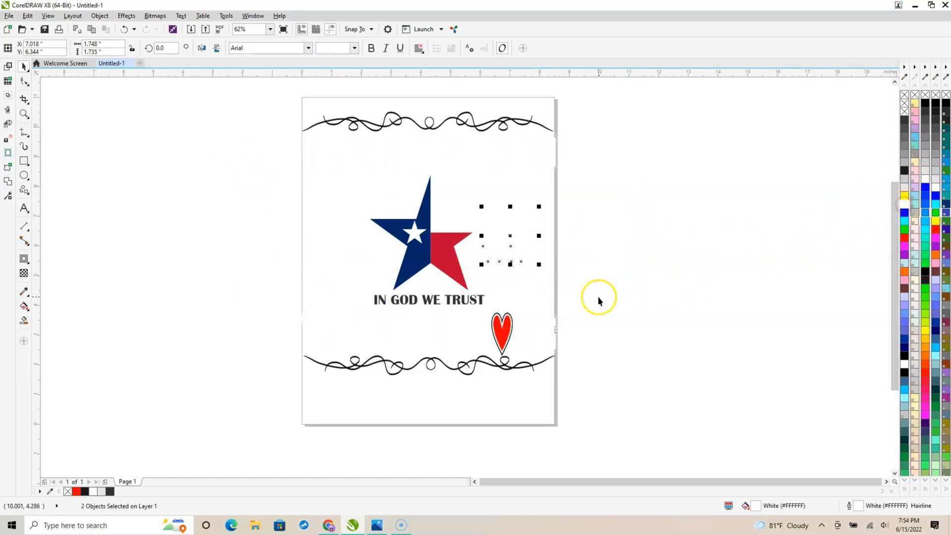
pyautogui.click(599, 299)
# Give the IN GOD WE TRUST text under the star a white fill and outline
pyautogui.click(464, 299)
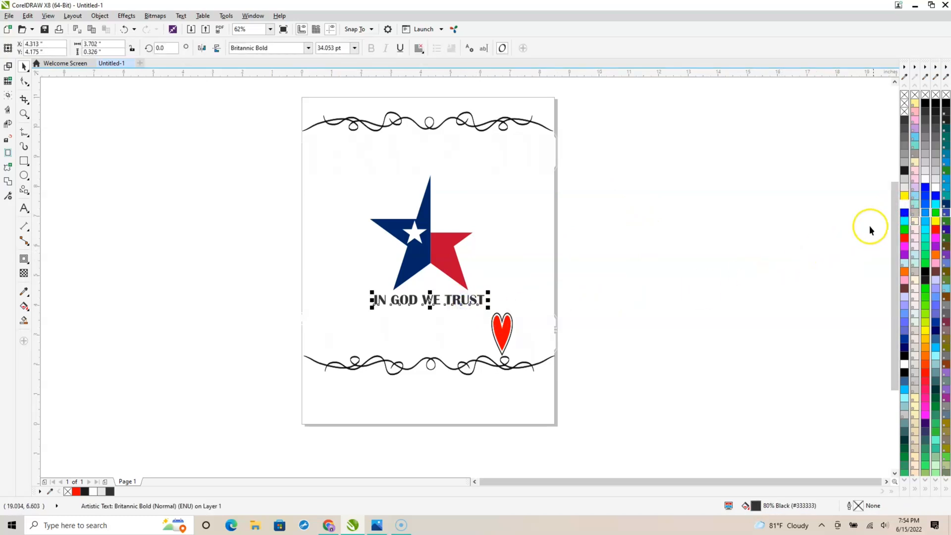
pyautogui.click(903, 204)
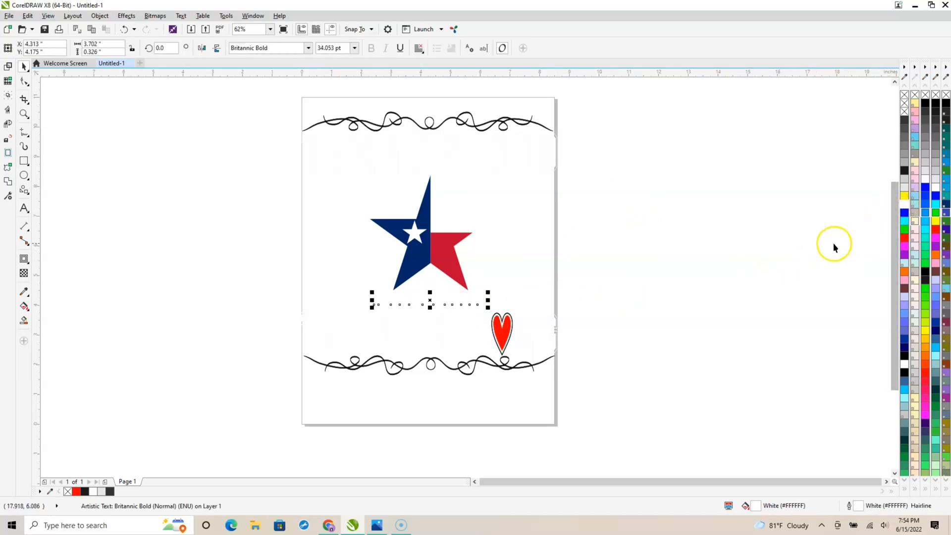
pyautogui.click(758, 274)
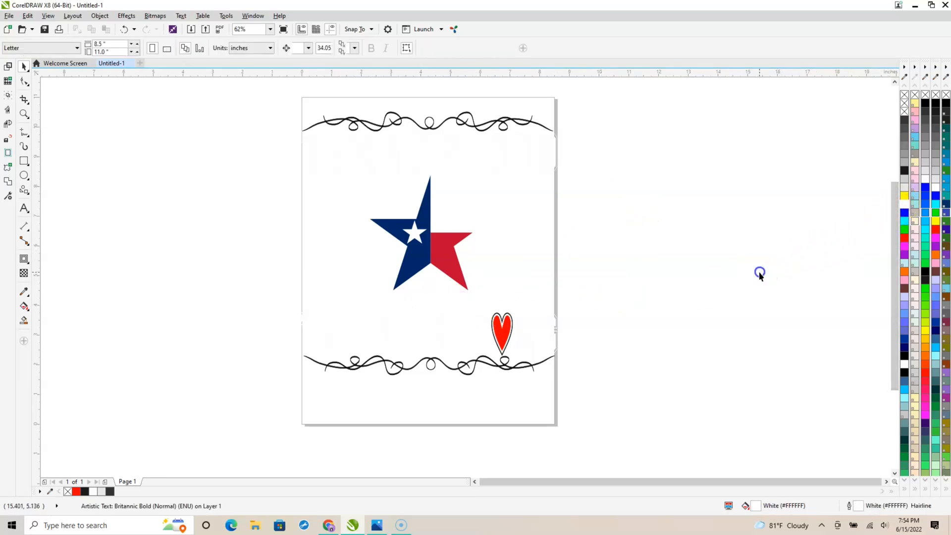
# Color the lower and upper swirl borders of the design white
pyautogui.click(452, 370)
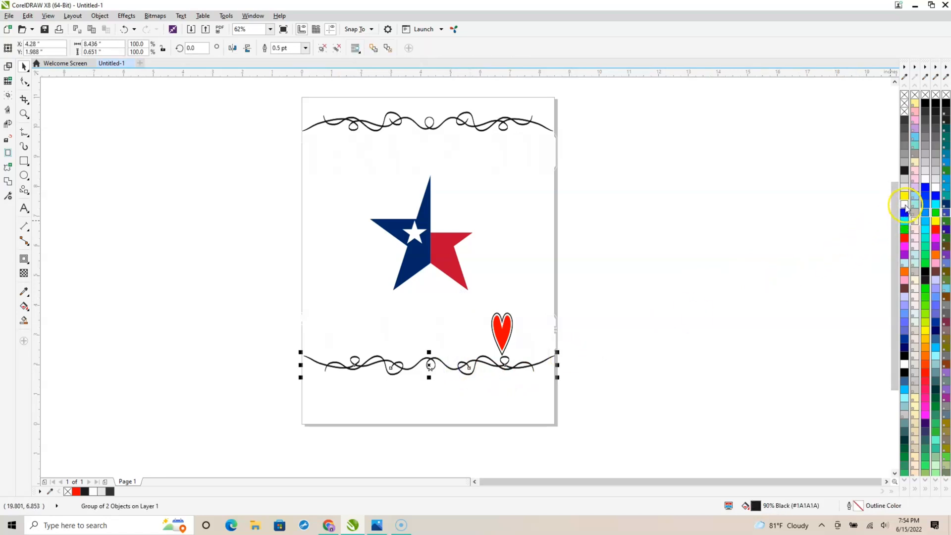
pyautogui.click(904, 205)
pyautogui.rightClick(904, 204)
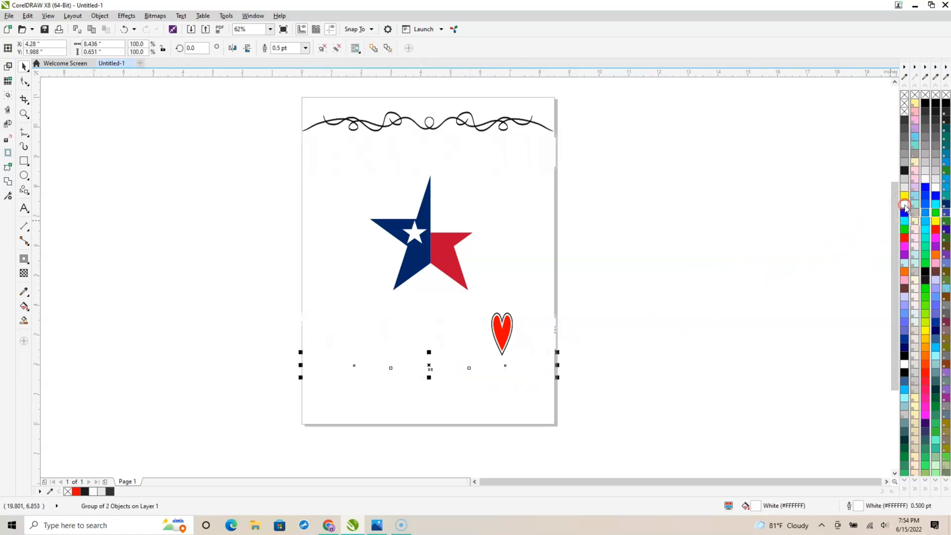
pyautogui.click(516, 123)
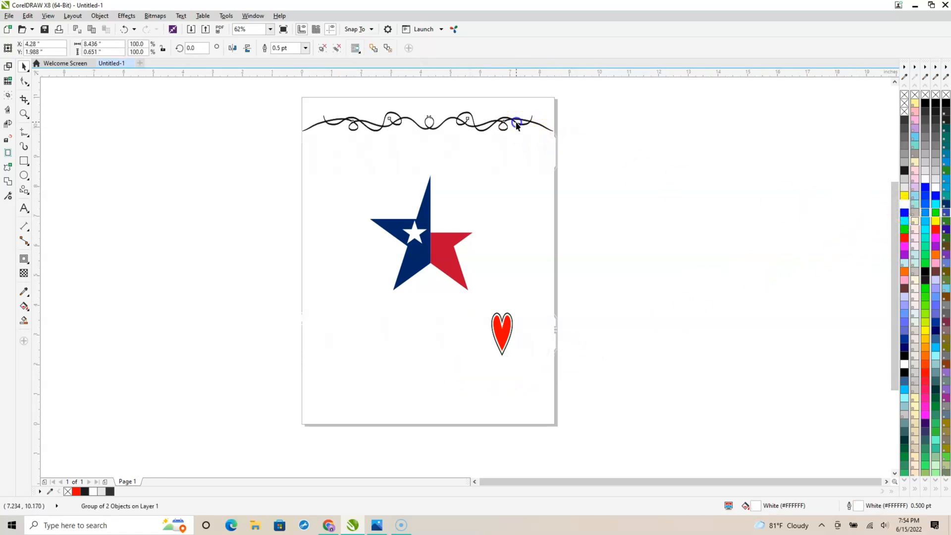
pyautogui.click(905, 205)
pyautogui.click(788, 209)
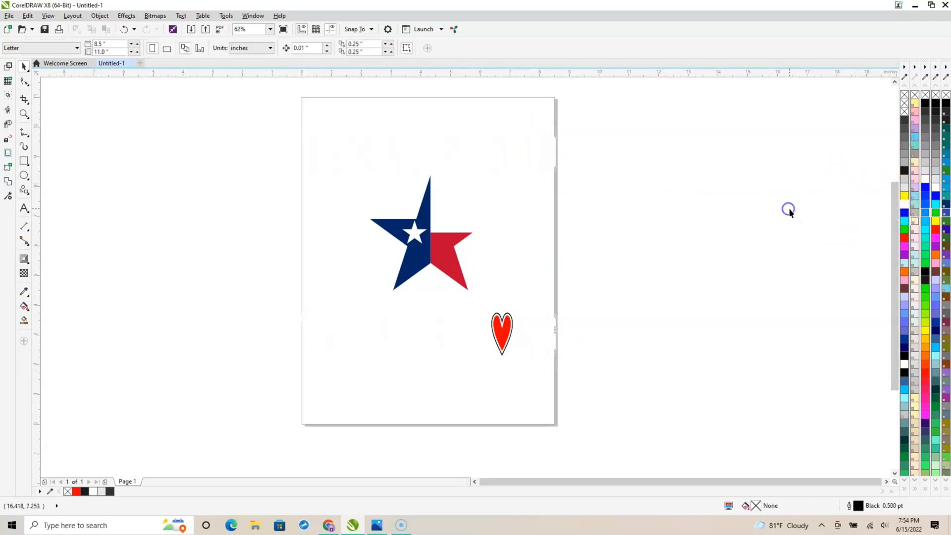
# Select all the artwork and export it to the Desktop as TEXAS STRONG2.png in RGB Color (24-bit) with transparency
pyautogui.scroll(-1, 714, 221)
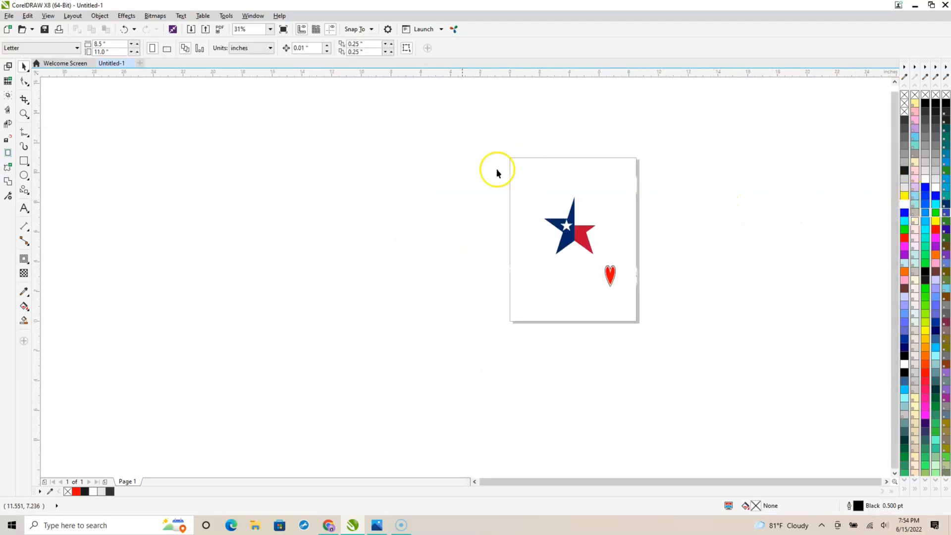
pyautogui.moveTo(425, 112); pyautogui.dragTo(748, 400)
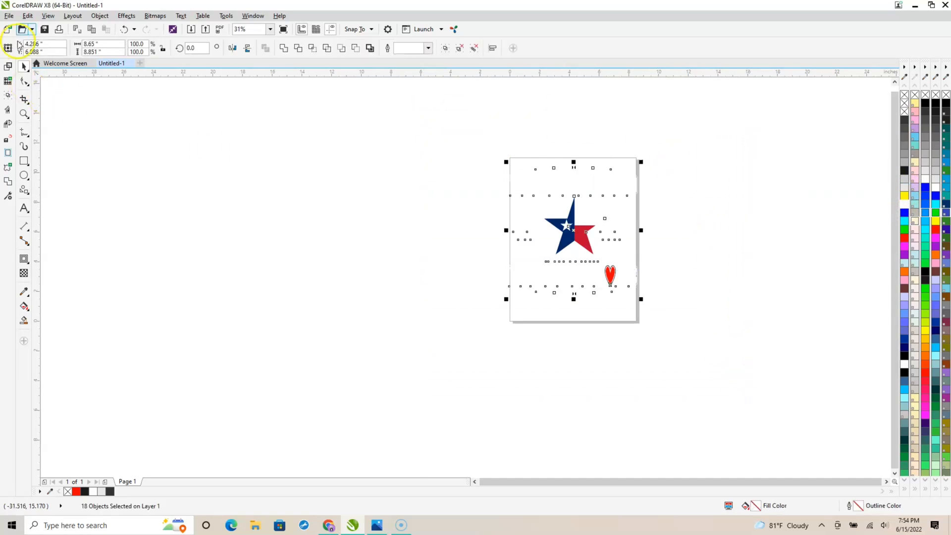
pyautogui.click(10, 16)
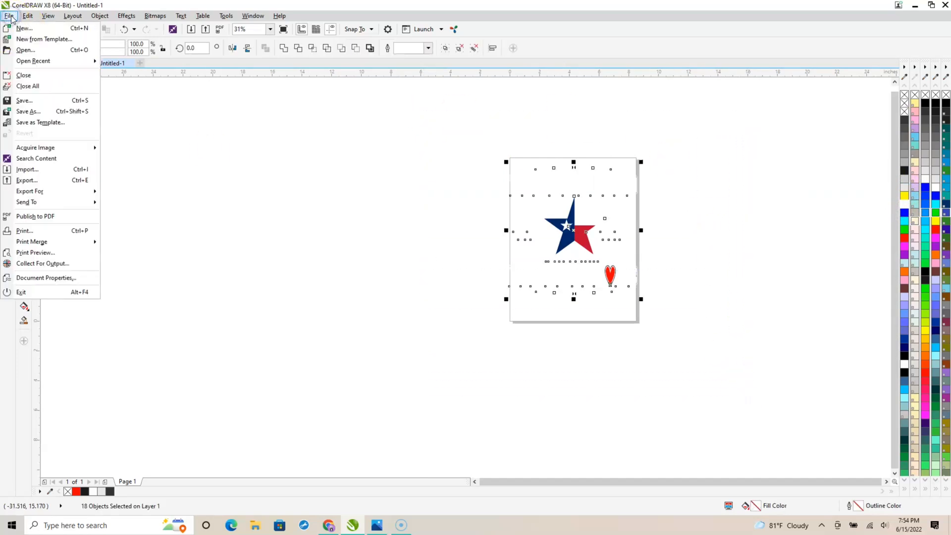
pyautogui.click(34, 181)
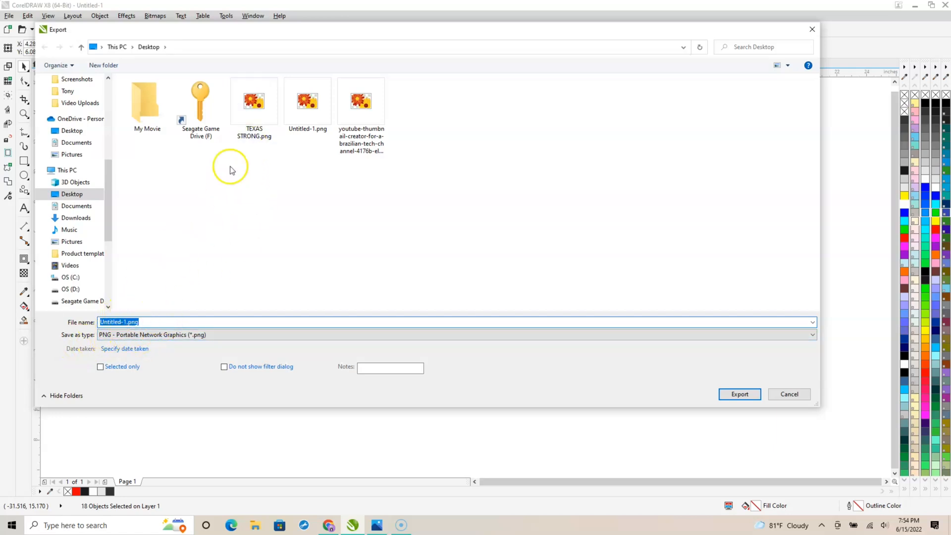
pyautogui.click(245, 113)
pyautogui.click(136, 321)
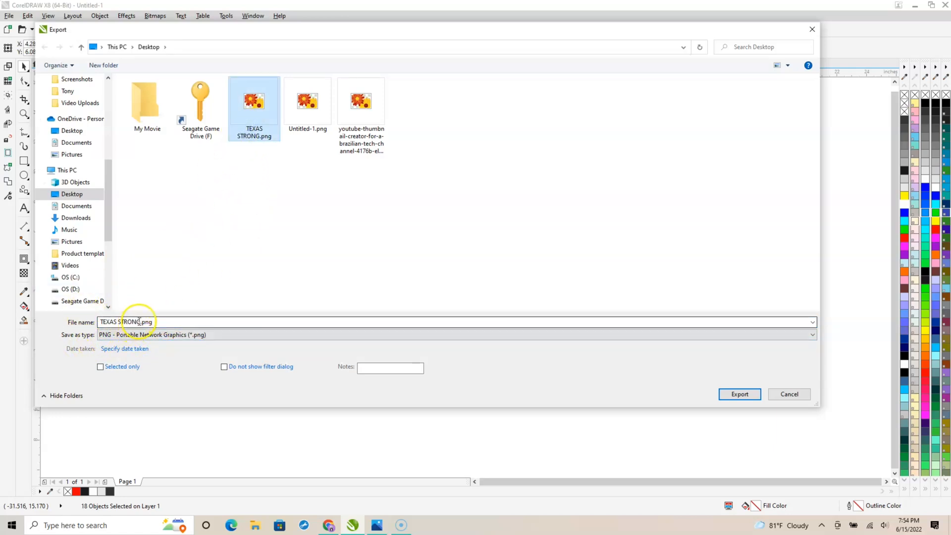
pyautogui.doubleClick(137, 321)
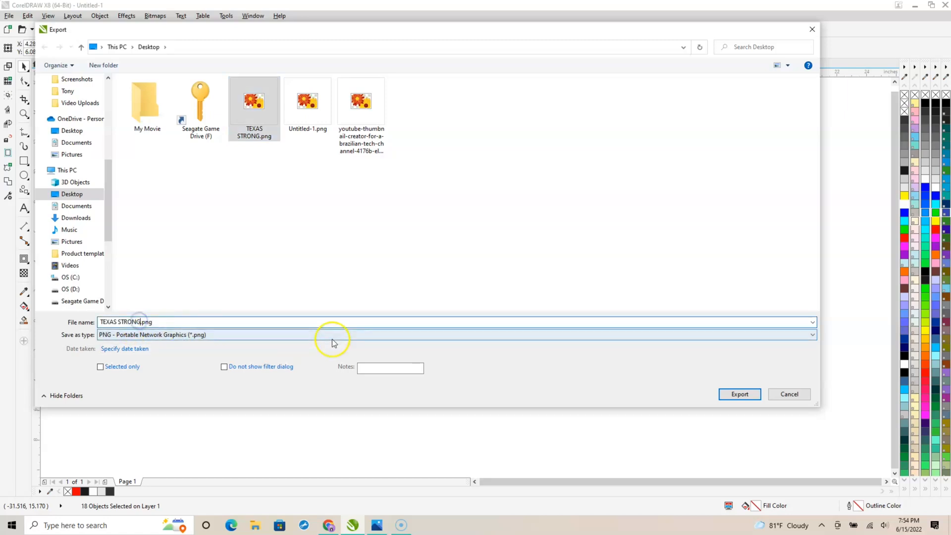
pyautogui.write('2')
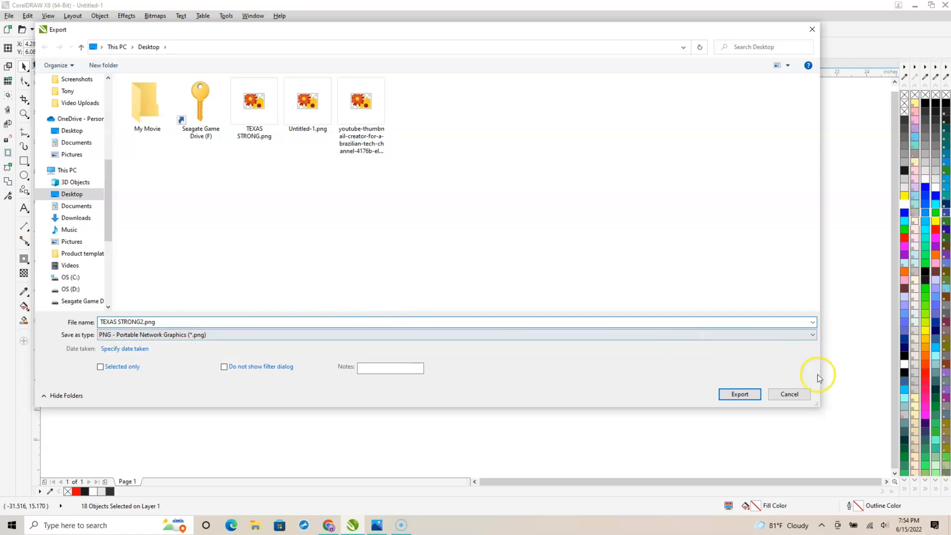
pyautogui.click(740, 394)
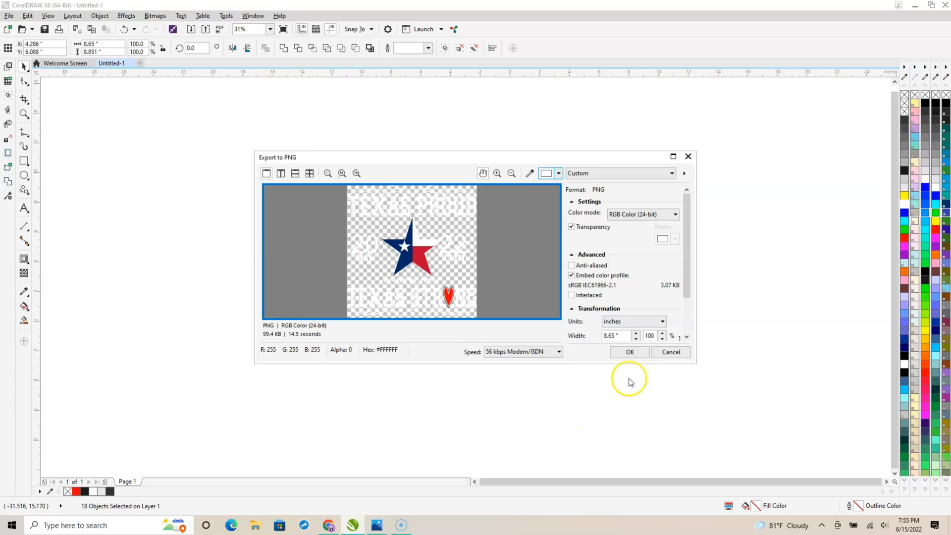
pyautogui.click(630, 351)
# Switch to Chrome and bring up the Placeit T-shirt mockup of the woman in the black shirt
pyautogui.click(917, 5)
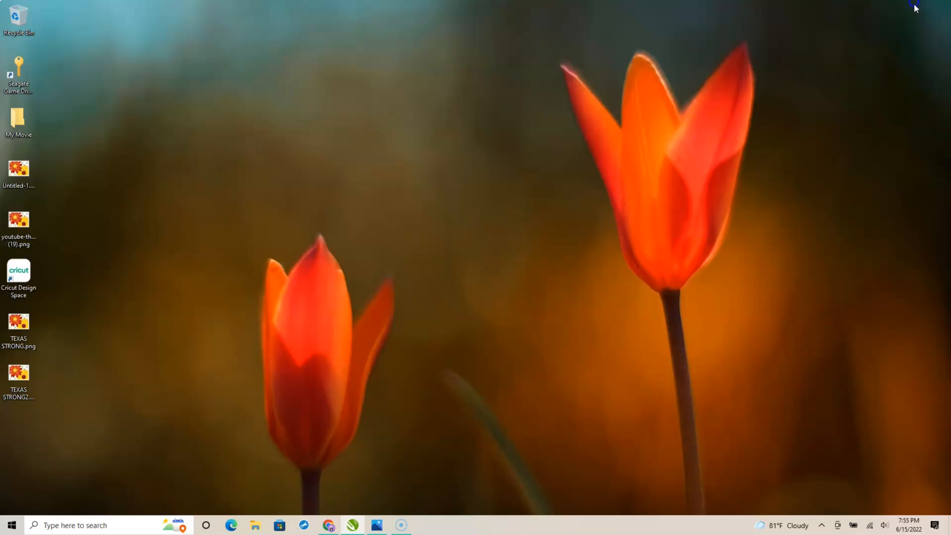
pyautogui.click(328, 527)
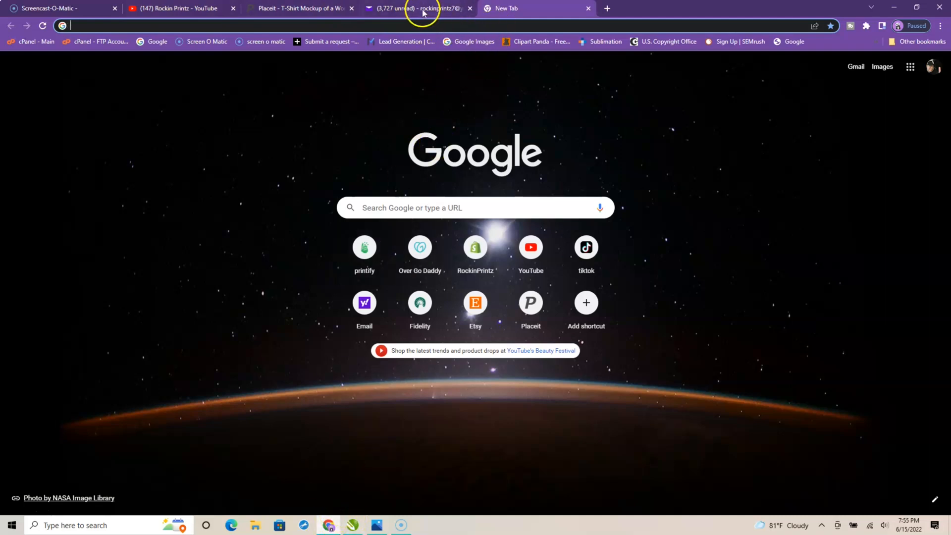
pyautogui.click(304, 8)
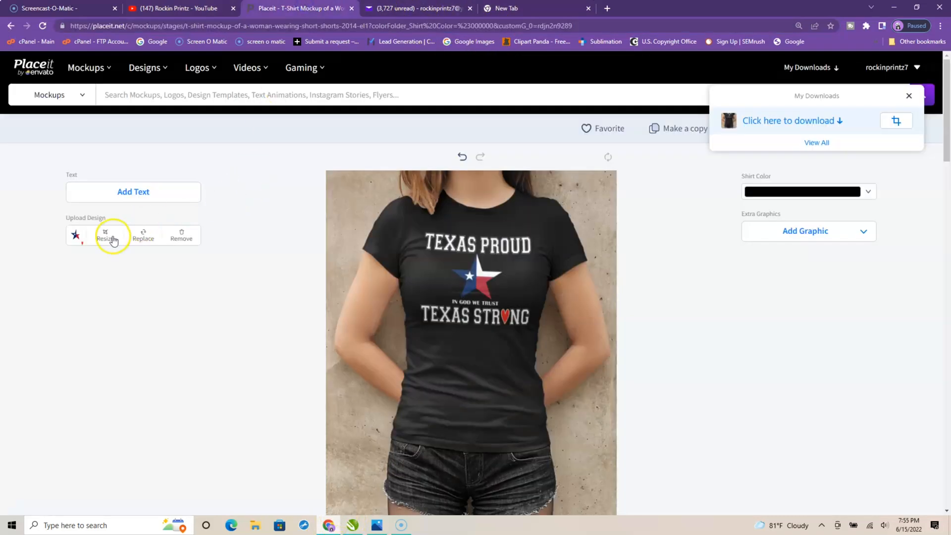
# Replace the uploaded design on the T-shirt mockup with TEXAS STRONG2.png from the Desktop
pyautogui.click(144, 240)
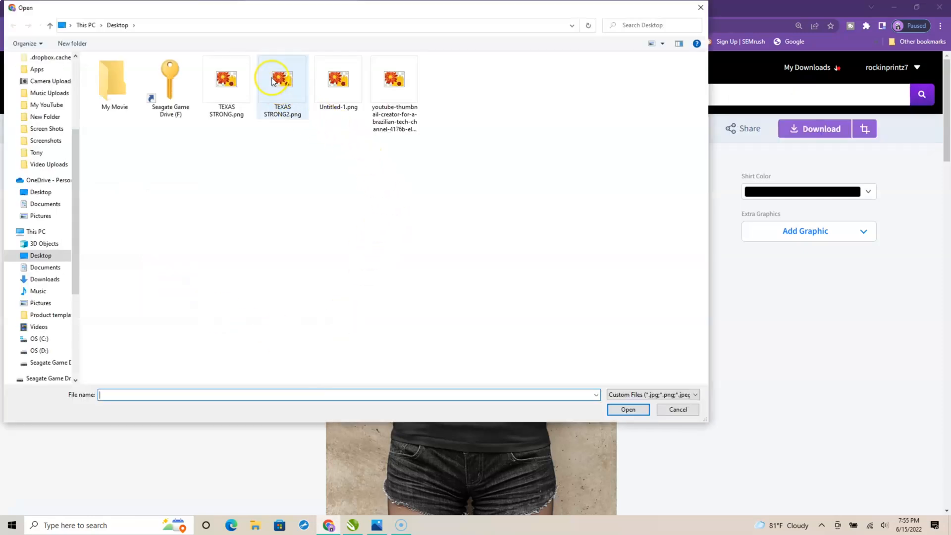
pyautogui.click(276, 78)
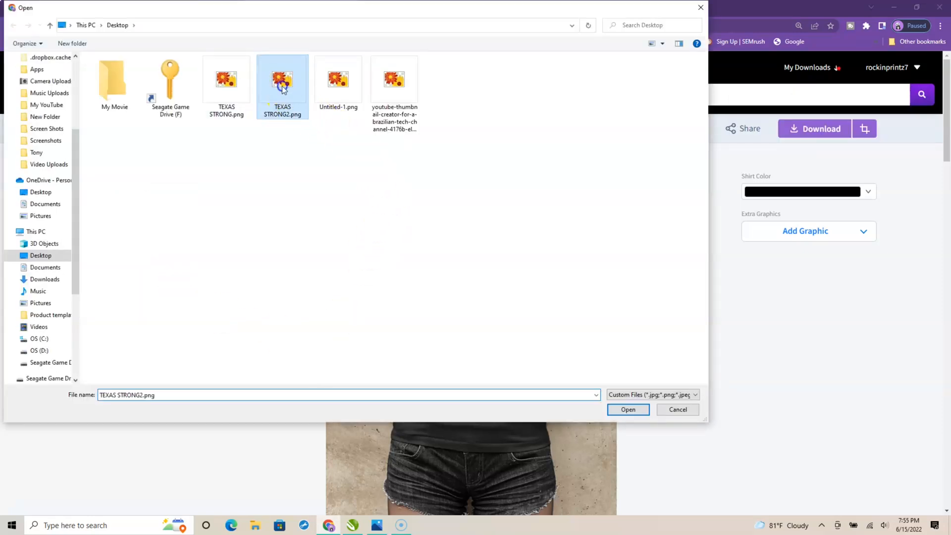
pyautogui.click(628, 409)
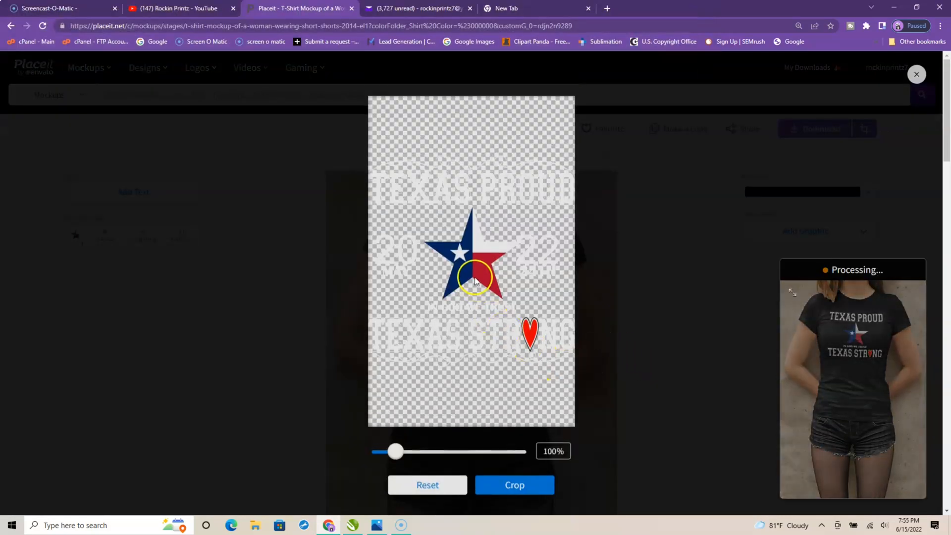
# Move the design up in the print area, set its scale to 78%, and apply the crop
pyautogui.moveTo(471, 269); pyautogui.dragTo(469, 208)
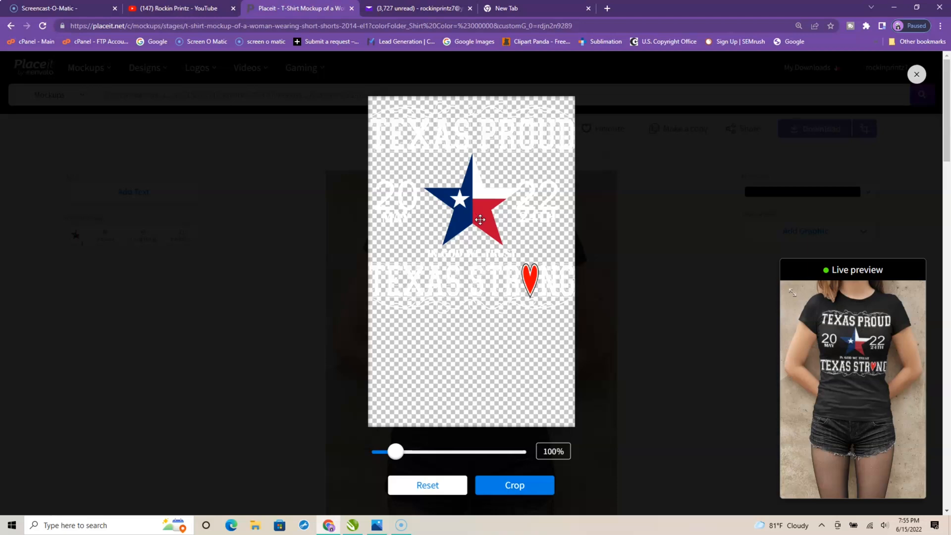
pyautogui.moveTo(396, 451); pyautogui.dragTo(387, 452)
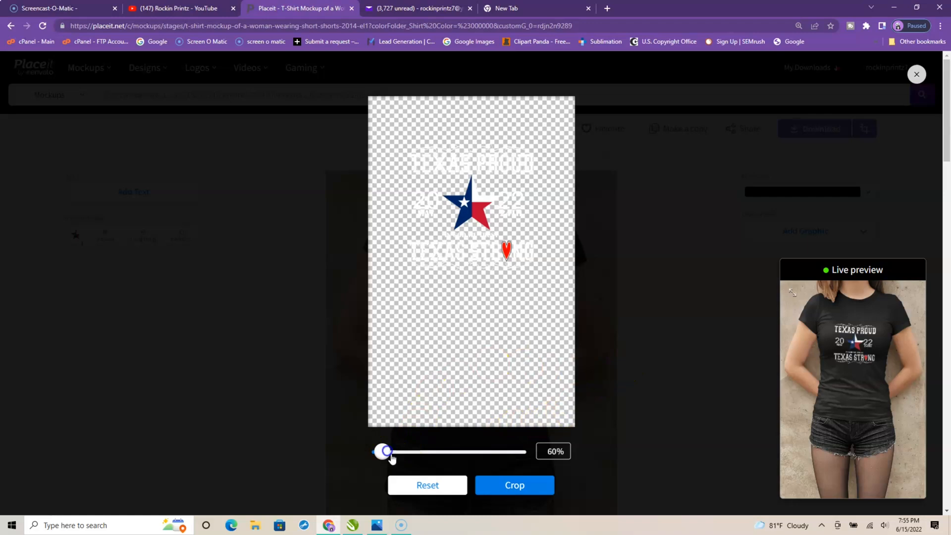
pyautogui.doubleClick(551, 451)
pyautogui.click(517, 486)
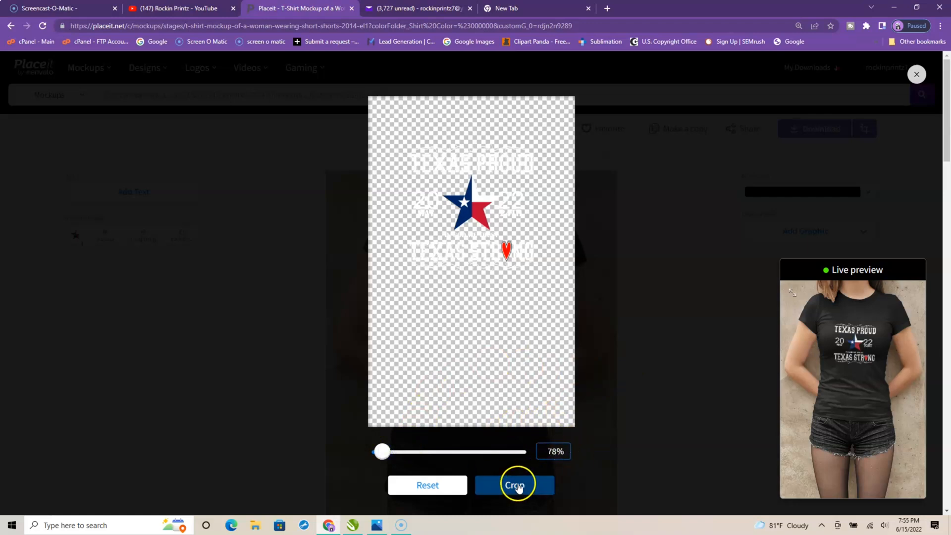
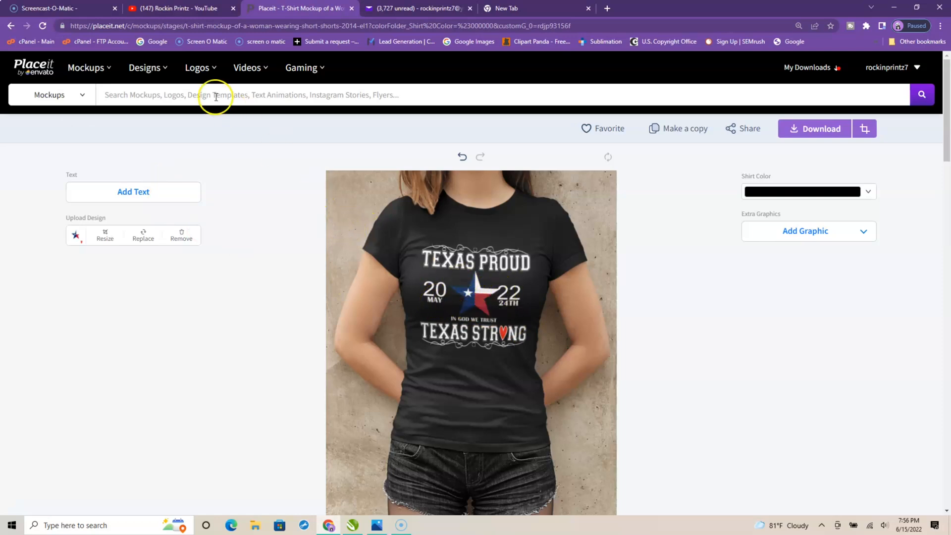
# Switch to CorelDRAW and show the Texas design in Wireframe view
pyautogui.moveTo(352, 525)
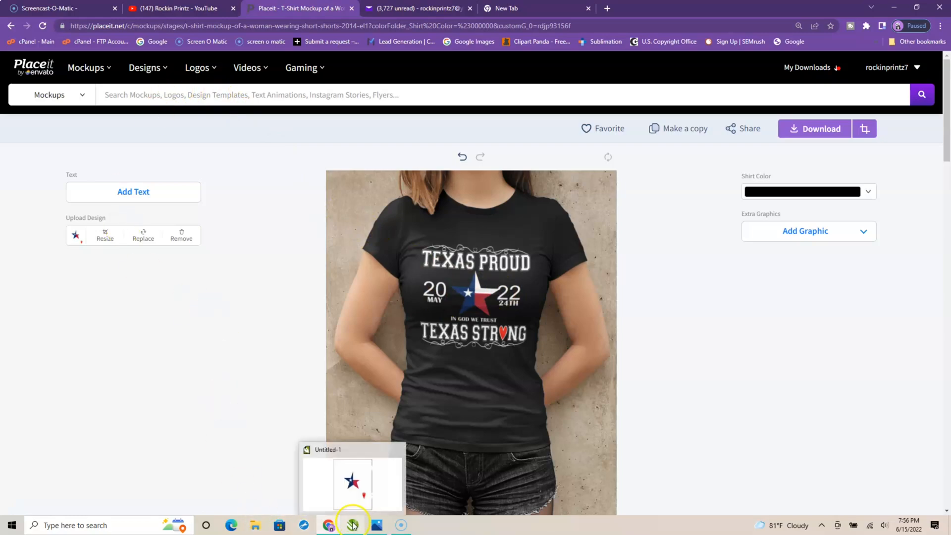
pyautogui.click(359, 487)
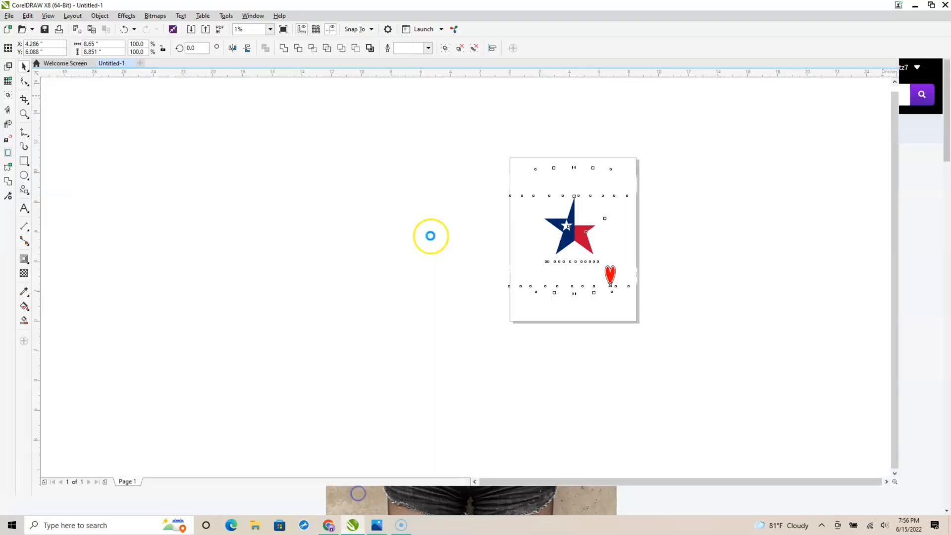
pyautogui.click(80, 17)
pyautogui.moveTo(48, 16)
pyautogui.click(55, 40)
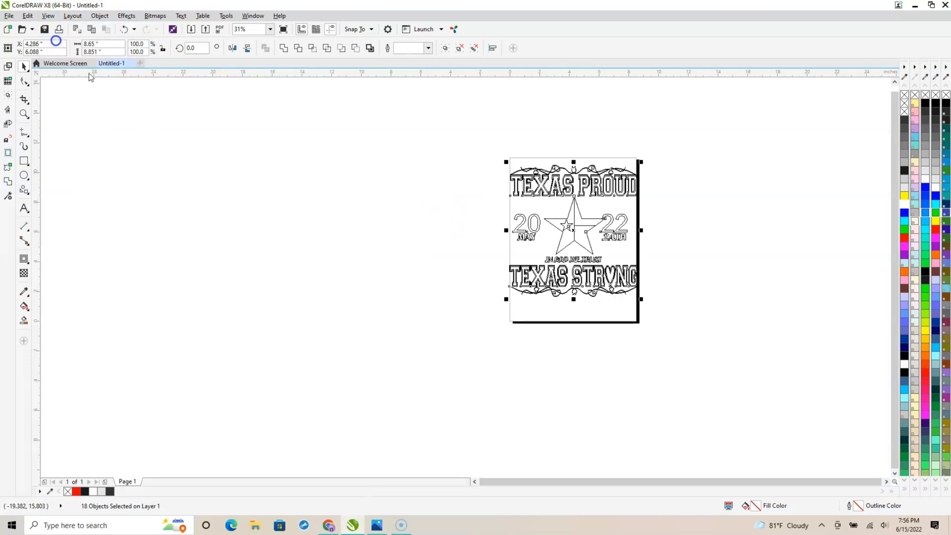
# Nudge the 22 and 24TH text together to the right, clear of the star's tip
pyautogui.scroll(3, 640, 220)
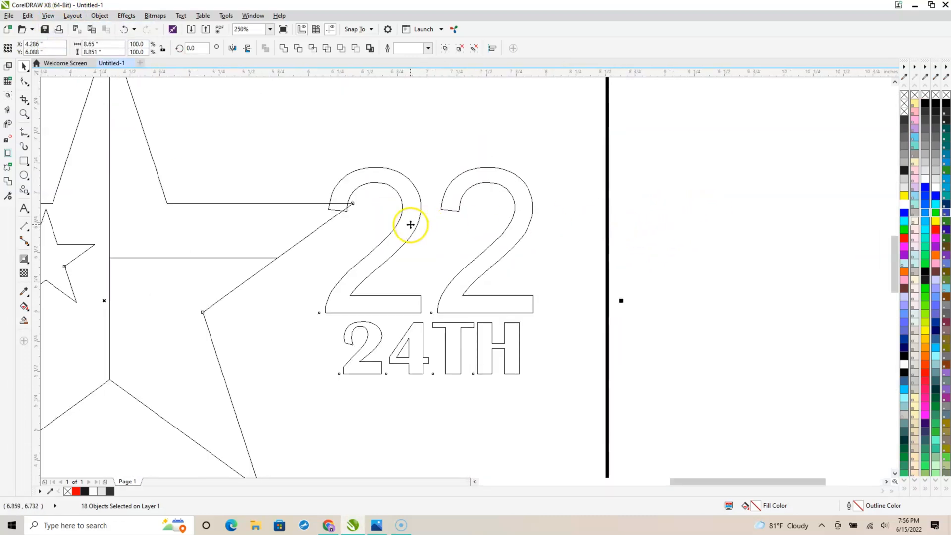
pyautogui.moveTo(750, 135); pyautogui.dragTo(246, 439)
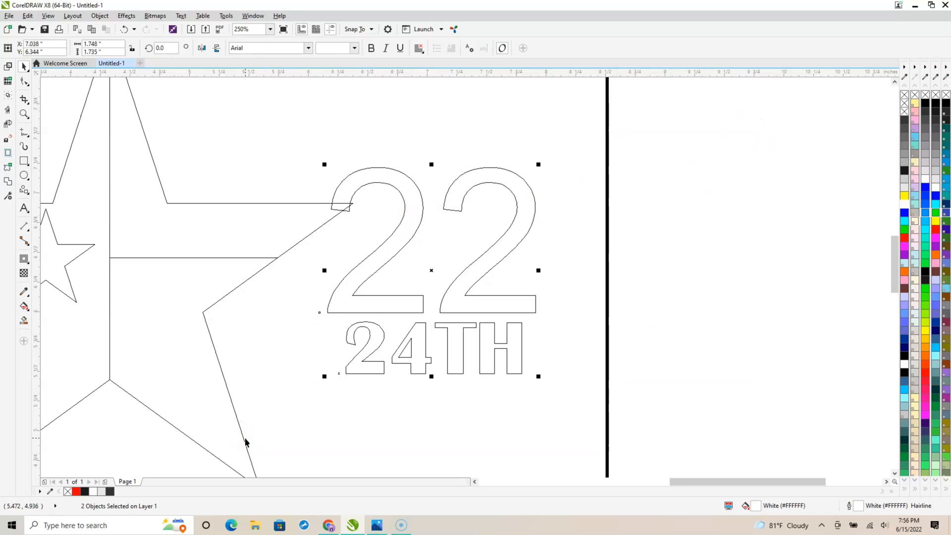
pyautogui.press('Right')
pyautogui.press('Right')
pyautogui.press('Right')
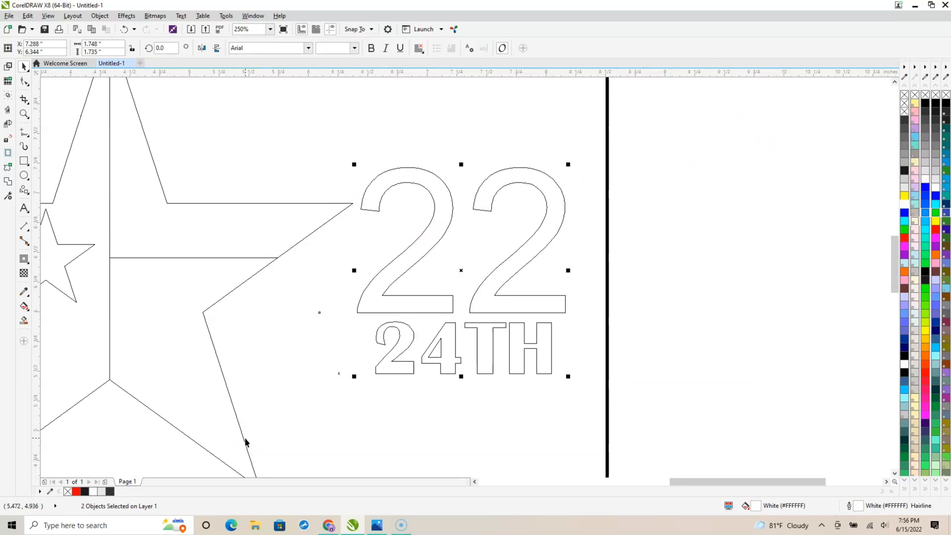
# Nudge the 20 and MAY text together to the right, up against the star's left tip
pyautogui.scroll(-5, 246, 440)
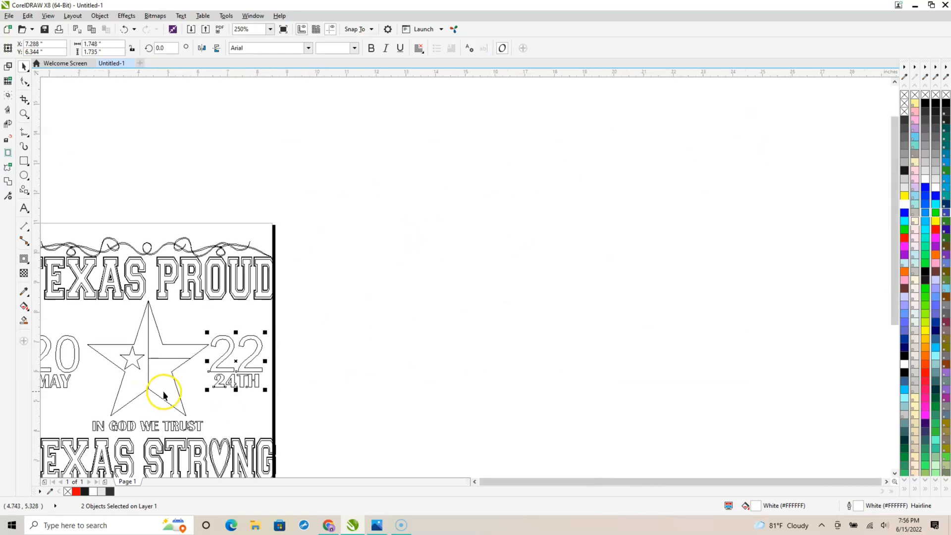
pyautogui.scroll(3, 158, 421)
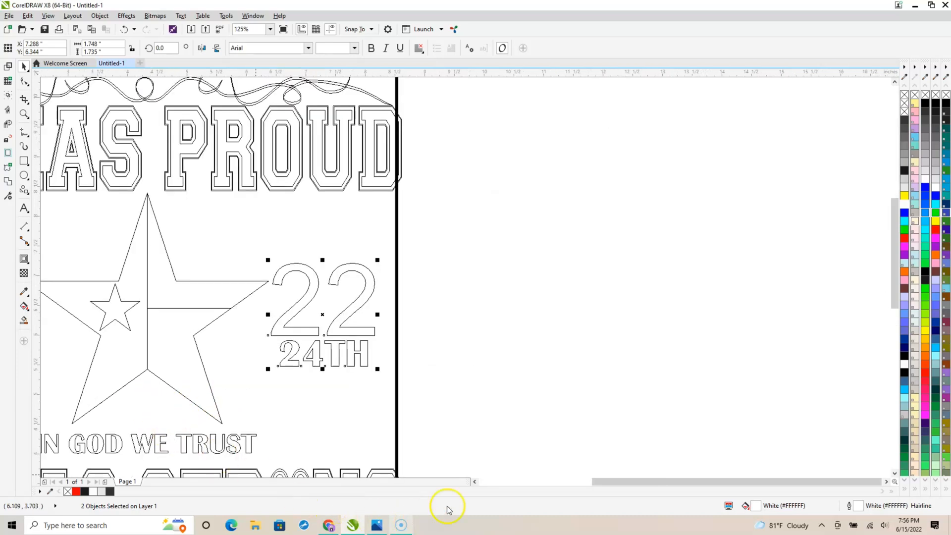
pyautogui.moveTo(618, 481); pyautogui.dragTo(558, 488)
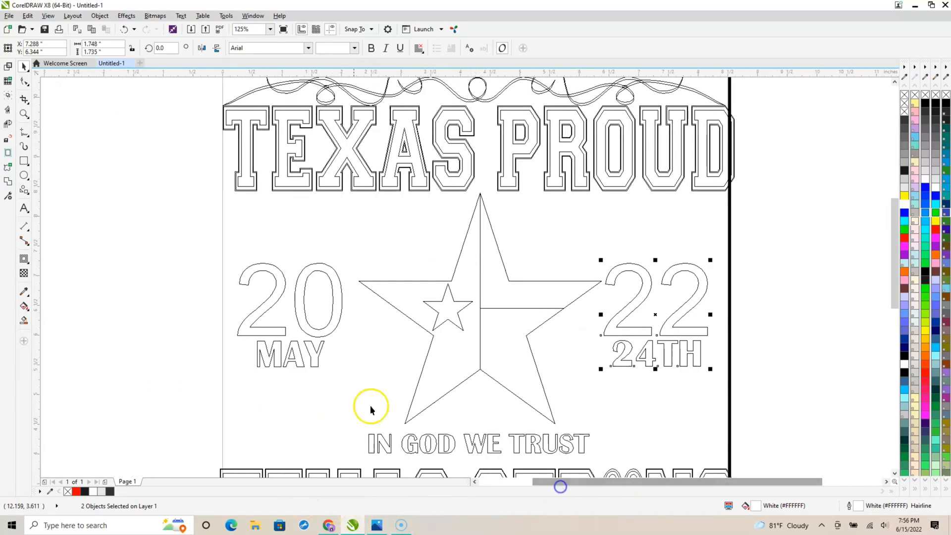
pyautogui.moveTo(149, 232); pyautogui.dragTo(393, 422)
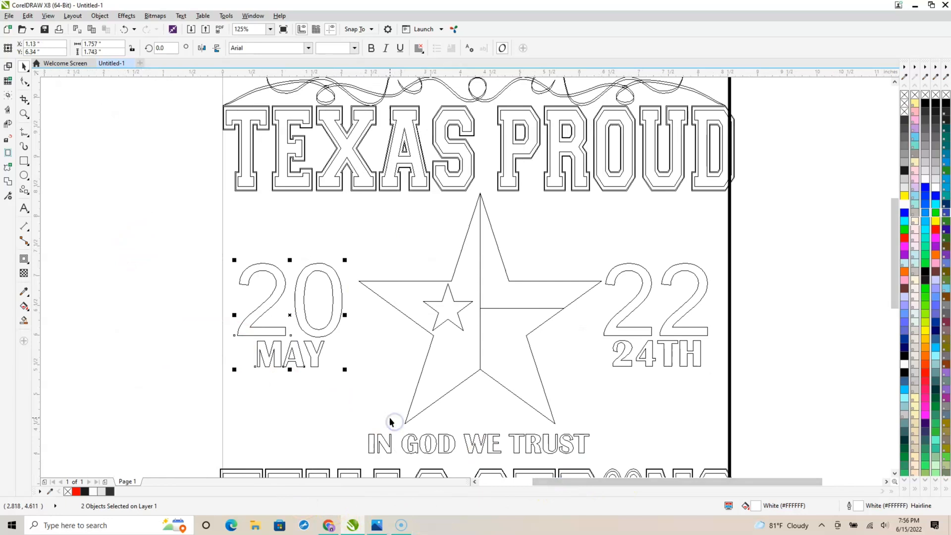
pyautogui.press('Right')
pyautogui.press('Right')
pyautogui.press('Right')
pyautogui.press('Right')
pyautogui.press('Right')
pyautogui.press('Right')
pyautogui.press('Right')
pyautogui.press('Right')
pyautogui.press('Right')
pyautogui.press('Right')
pyautogui.press('Right')
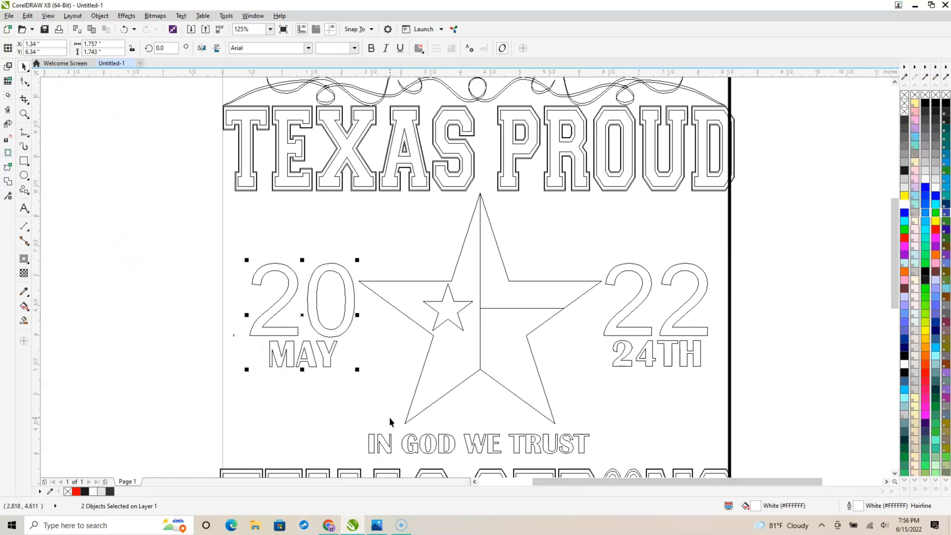
pyautogui.press('Right')
pyautogui.press('Right')
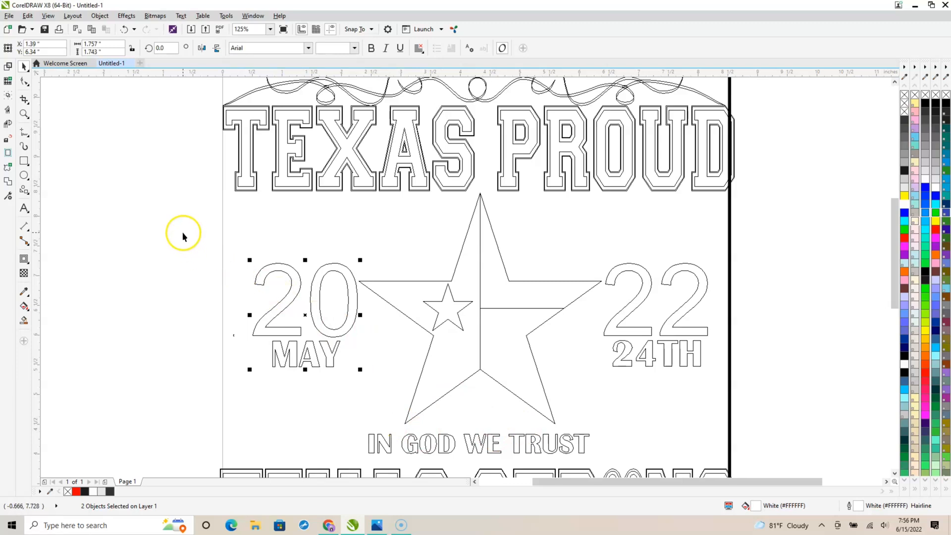
# Shrink the 20 and MAY text together to about 0.917 by 0.91 inches and place it above the star's left arm
pyautogui.moveTo(183, 237); pyautogui.dragTo(416, 412)
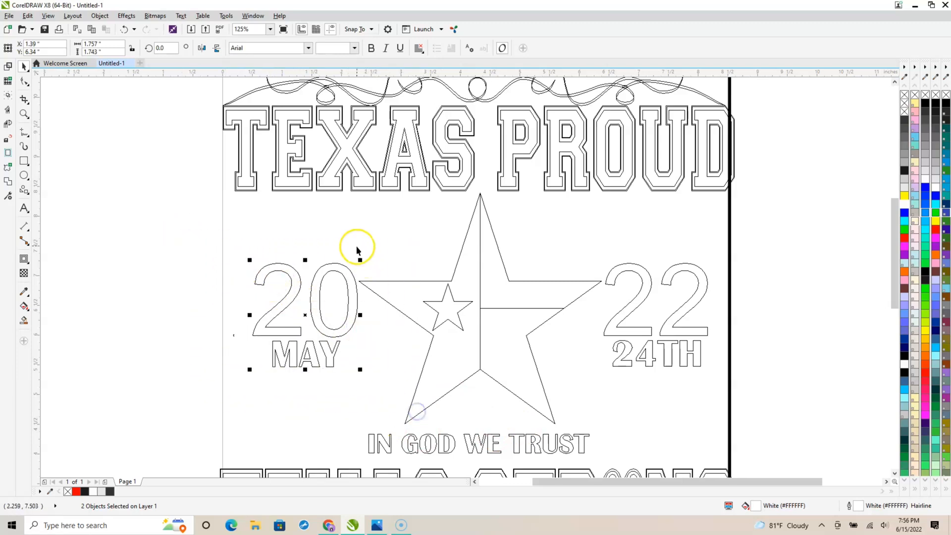
pyautogui.moveTo(359, 259); pyautogui.dragTo(331, 308)
pyautogui.moveTo(285, 337); pyautogui.dragTo(423, 249)
# Check the size of the 20 and MAY text, and resize the 22 and 24TH text to match at 0.917 by 0.91 inches
pyautogui.click(628, 317)
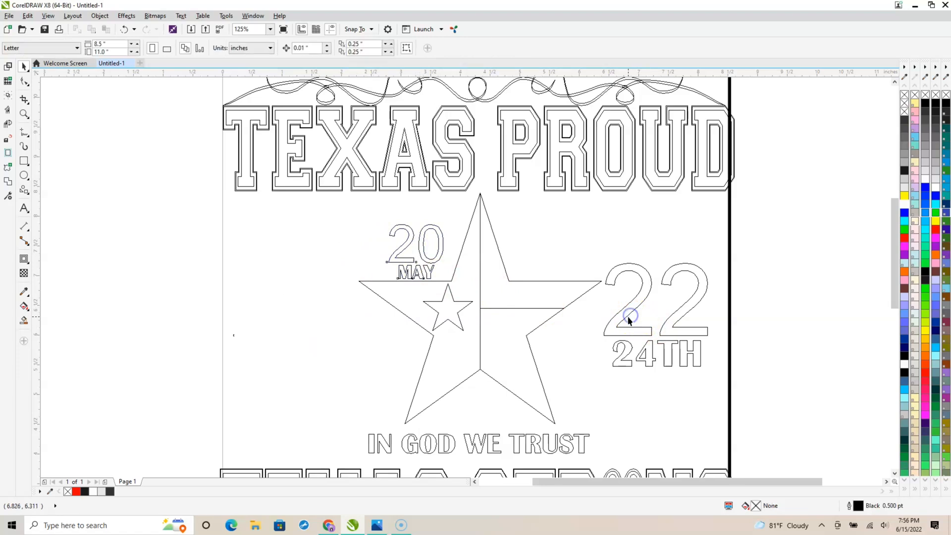
pyautogui.click(628, 319)
pyautogui.click(825, 309)
pyautogui.moveTo(808, 241); pyautogui.dragTo(578, 405)
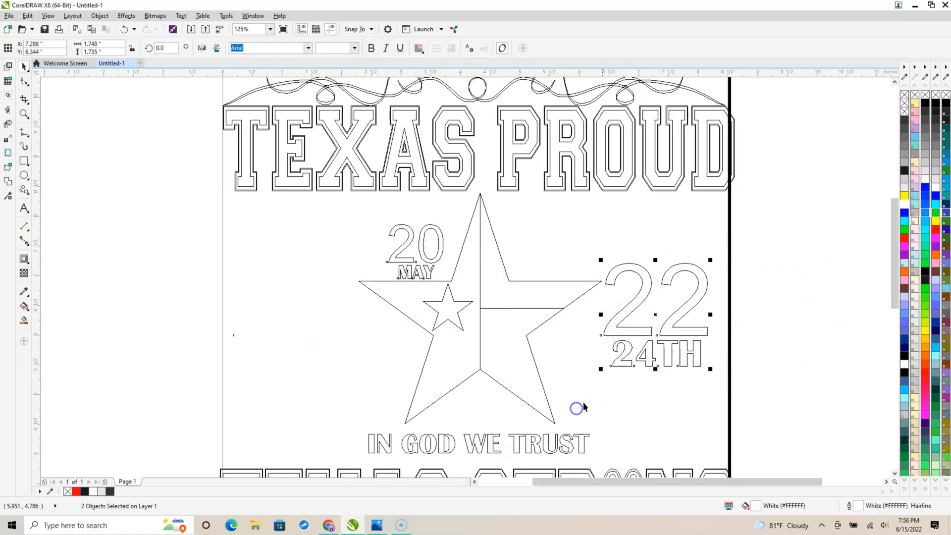
pyautogui.click(430, 263)
pyautogui.moveTo(180, 199); pyautogui.dragTo(479, 287)
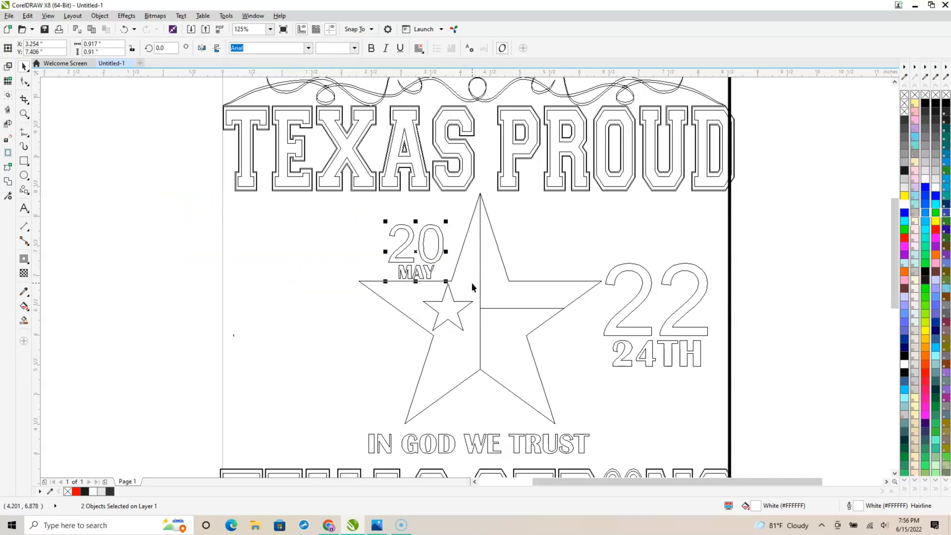
pyautogui.click(642, 275)
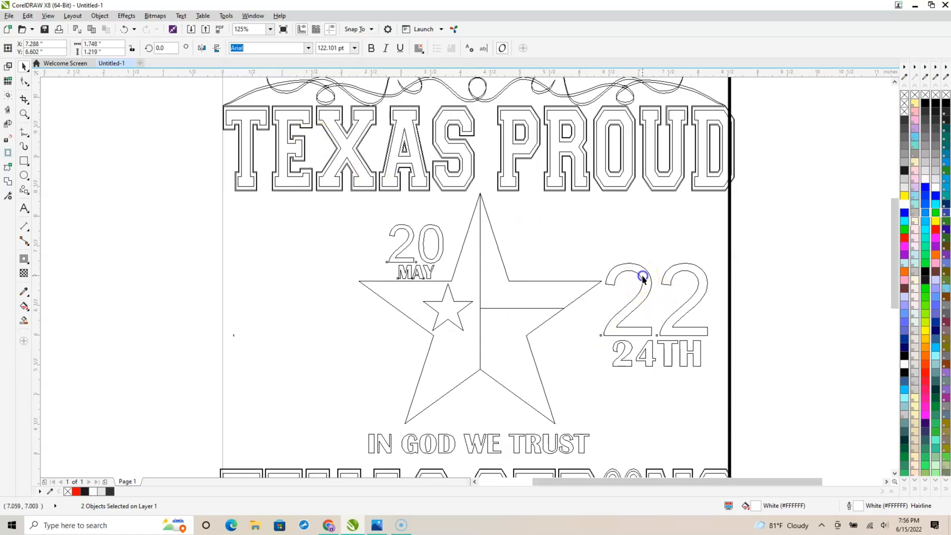
pyautogui.moveTo(798, 257); pyautogui.dragTo(582, 393)
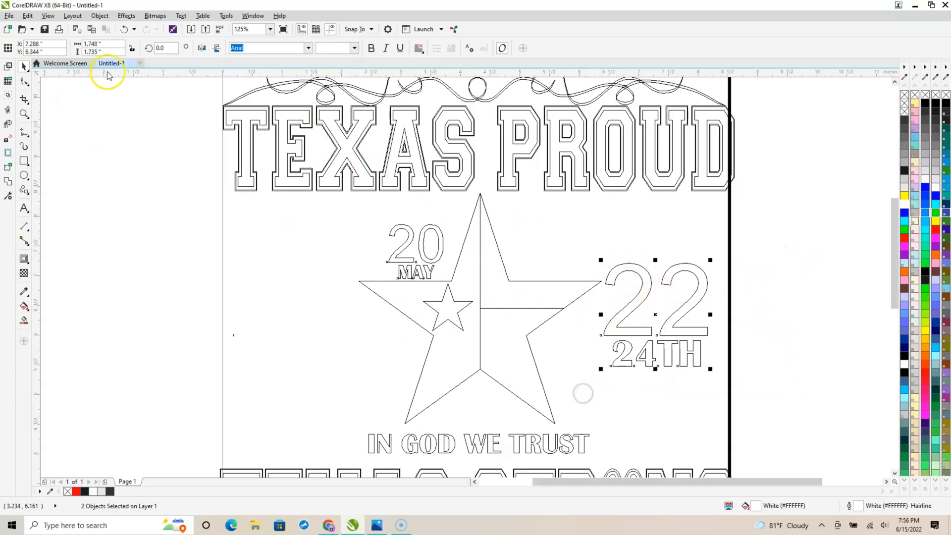
pyautogui.click(79, 43)
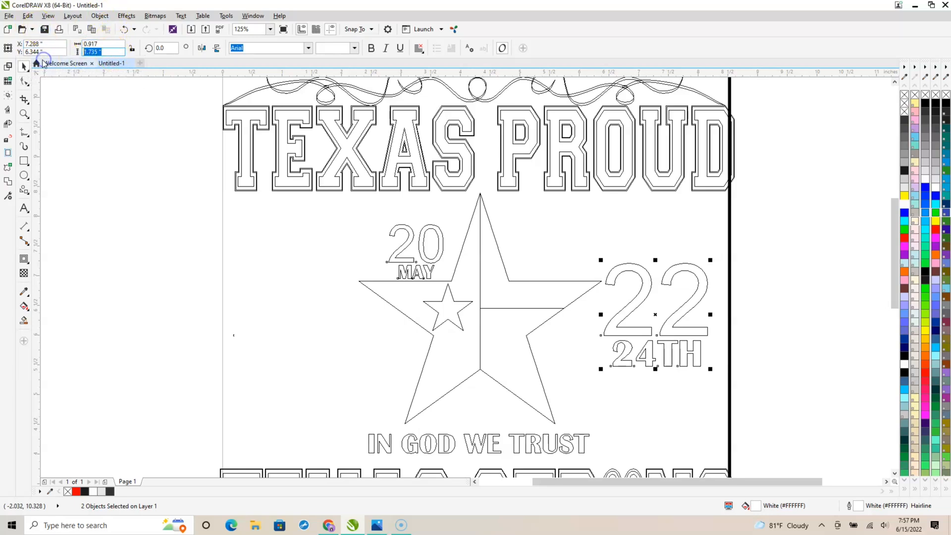
pyautogui.write('.91')
pyautogui.press('Return')
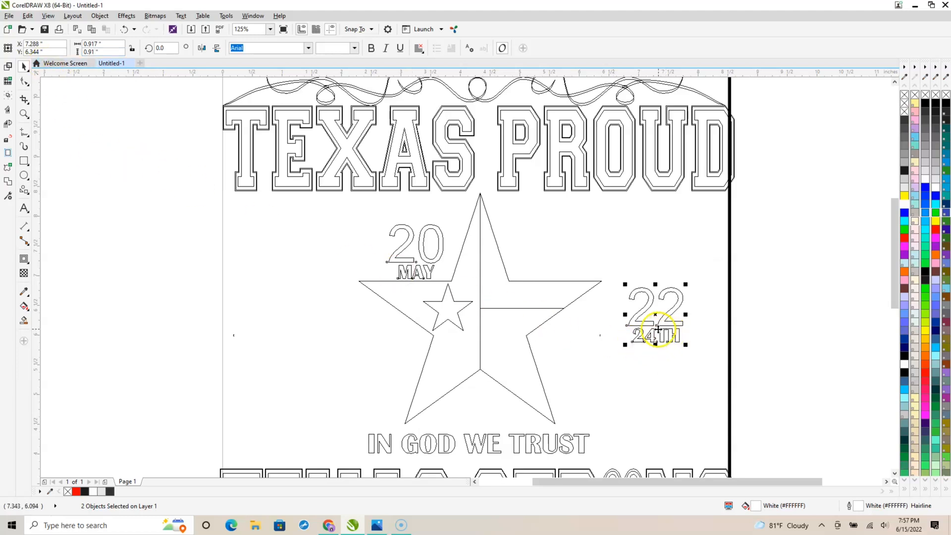
# Move the 22 and 24TH text above the star's right arm, level with the 20 and MAY text, and adjust its spacing from the star
pyautogui.moveTo(657, 328); pyautogui.dragTo(481, 407)
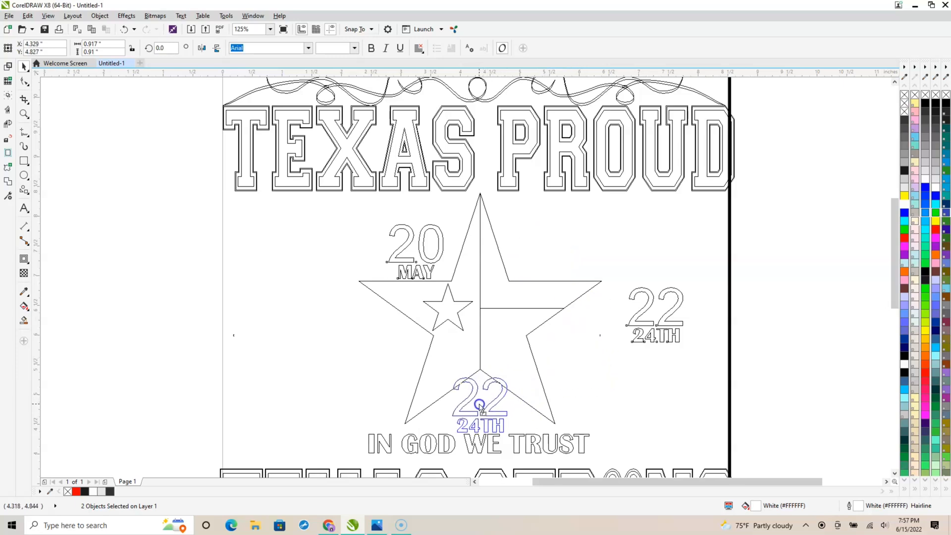
pyautogui.moveTo(480, 407); pyautogui.dragTo(549, 253)
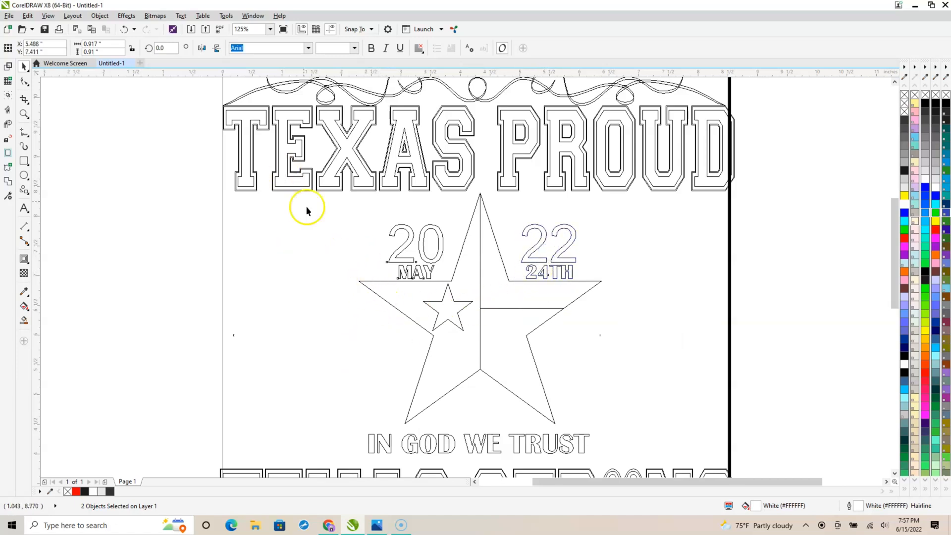
pyautogui.scroll(-4, 337, 248)
pyautogui.click(477, 244)
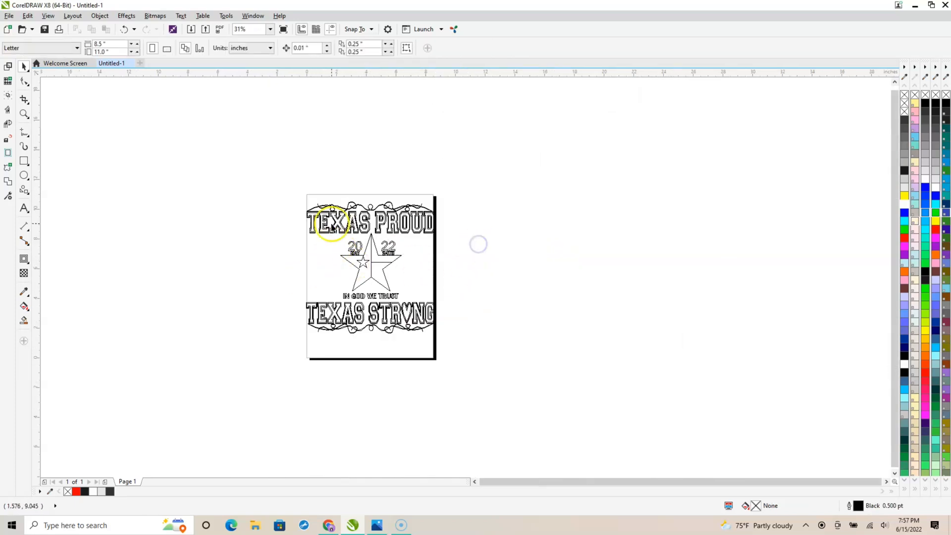
pyautogui.scroll(2, 369, 227)
pyautogui.scroll(2, 369, 228)
pyautogui.click(436, 328)
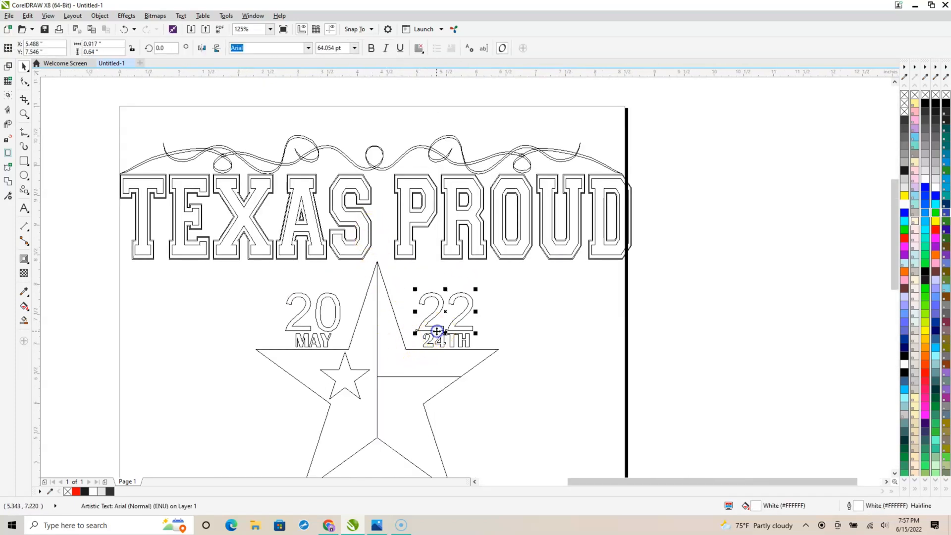
pyautogui.moveTo(727, 261); pyautogui.dragTo(404, 362)
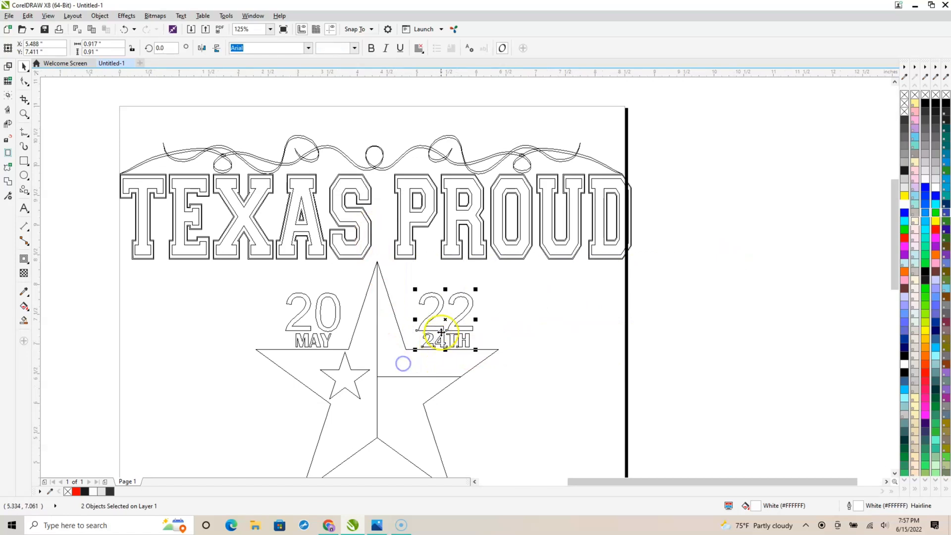
pyautogui.moveTo(445, 318); pyautogui.dragTo(442, 319)
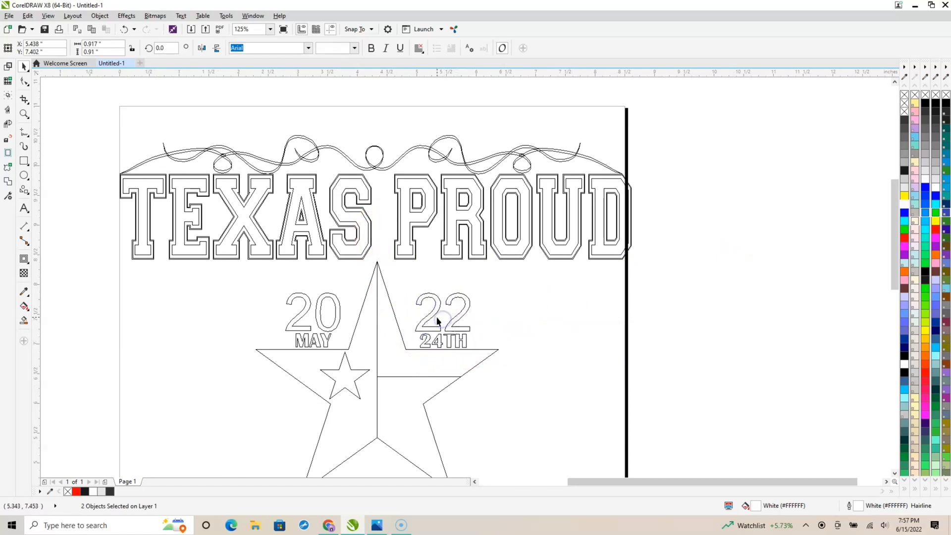
# Switch the drawing display to Enhanced view and deselect the text
pyautogui.click(45, 16)
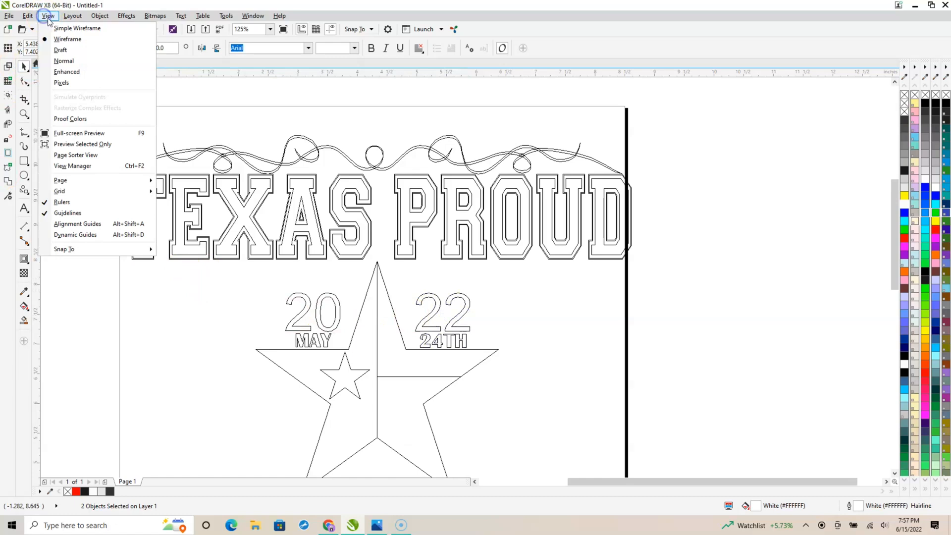
pyautogui.click(71, 71)
pyautogui.click(111, 186)
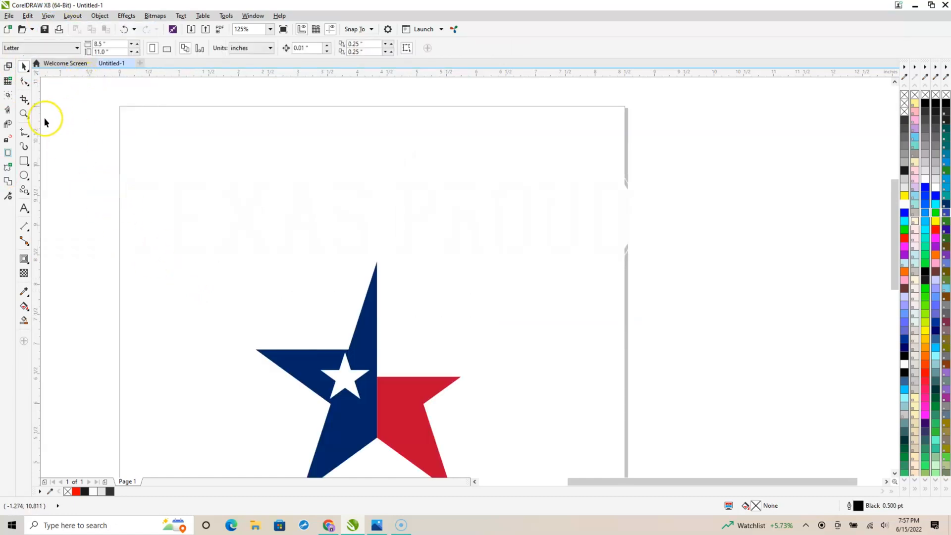
# Draw a rectangle about 8.88 by 11.18 inches covering the page and the whole design, and fill it with 90% black
pyautogui.click(30, 166)
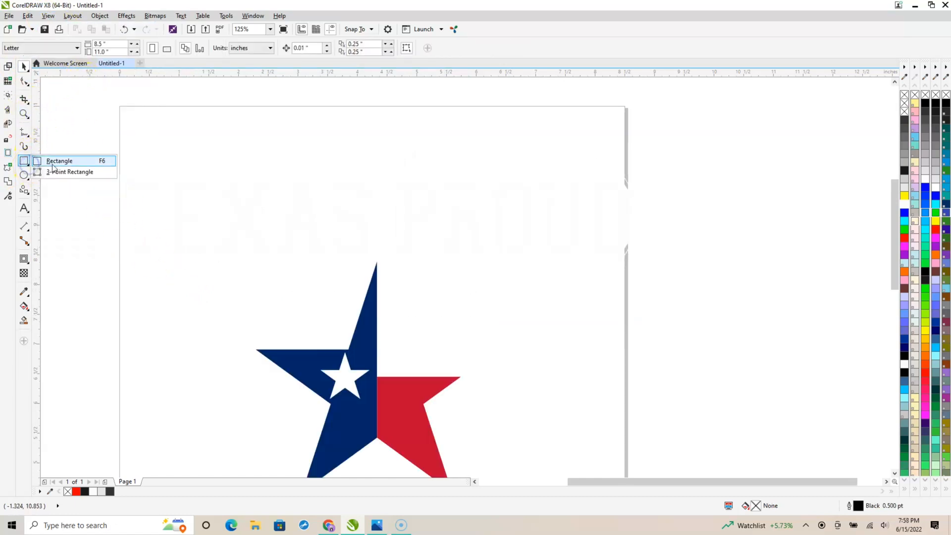
pyautogui.click(53, 164)
pyautogui.moveTo(121, 107); pyautogui.dragTo(647, 445)
pyautogui.click(903, 170)
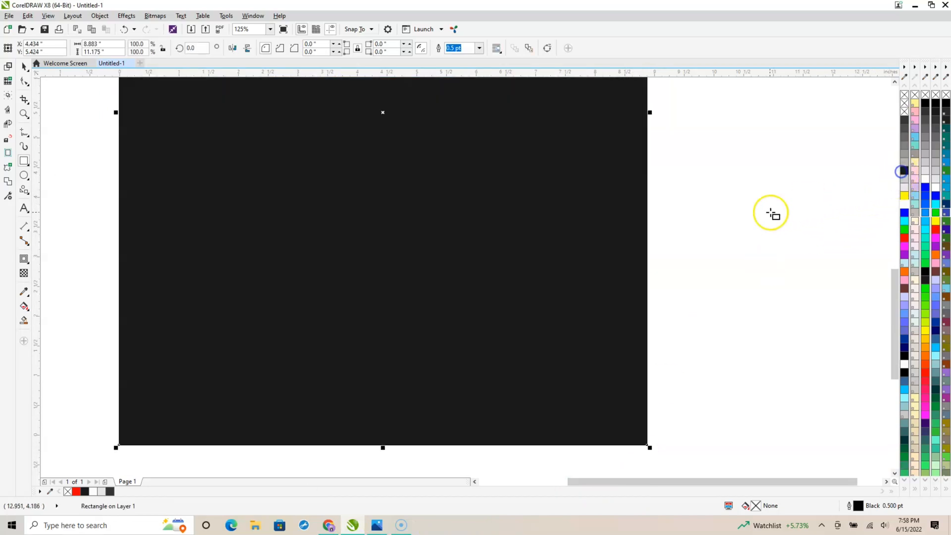
# Send the black rectangle to the back so it sits behind the Texas design, and deselect it
pyautogui.click(233, 147)
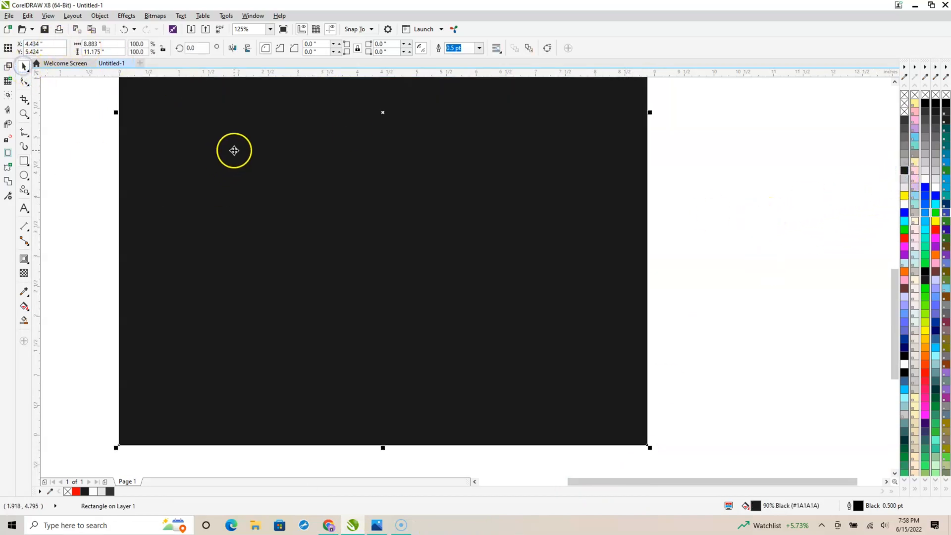
pyautogui.rightClick(213, 148)
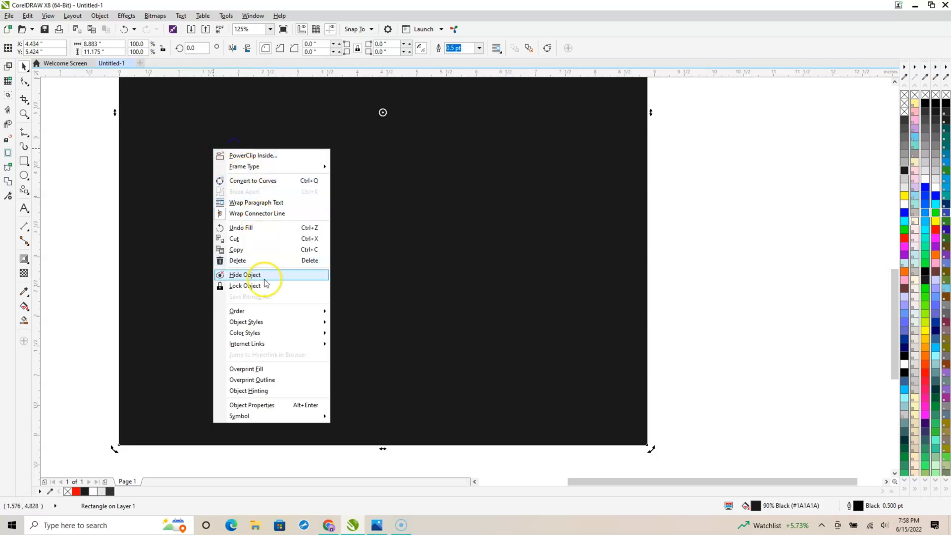
pyautogui.moveTo(297, 311)
pyautogui.click(365, 324)
pyautogui.click(732, 253)
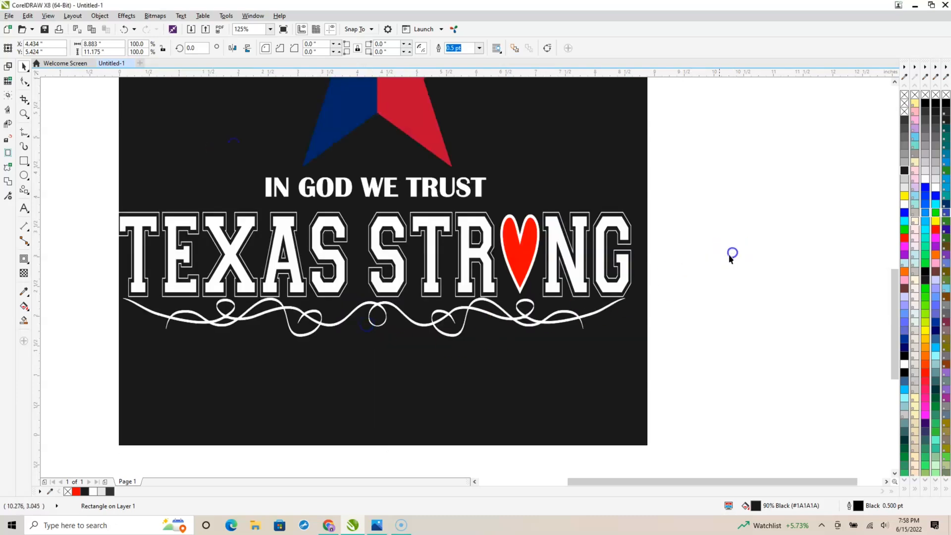
pyautogui.scroll(-2, 668, 226)
pyautogui.scroll(1, 675, 163)
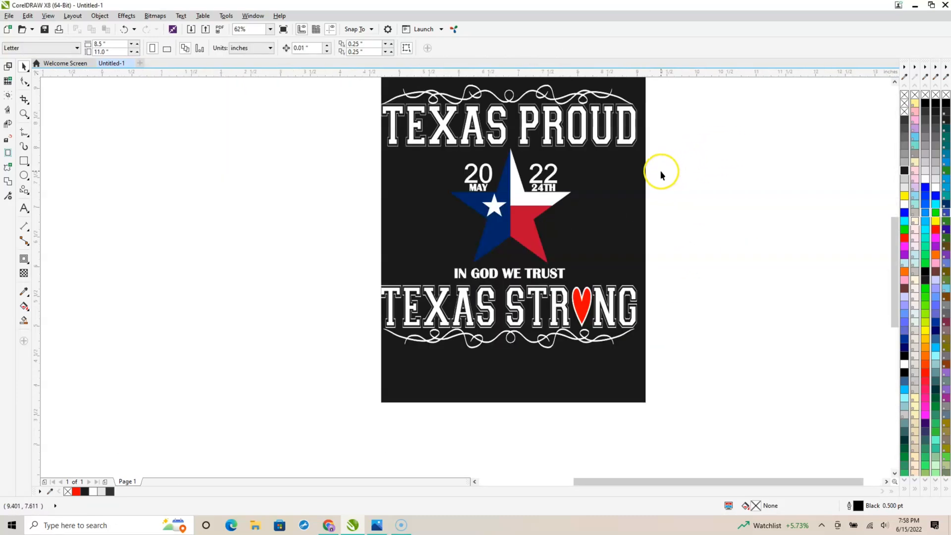
pyautogui.scroll(1, 661, 173)
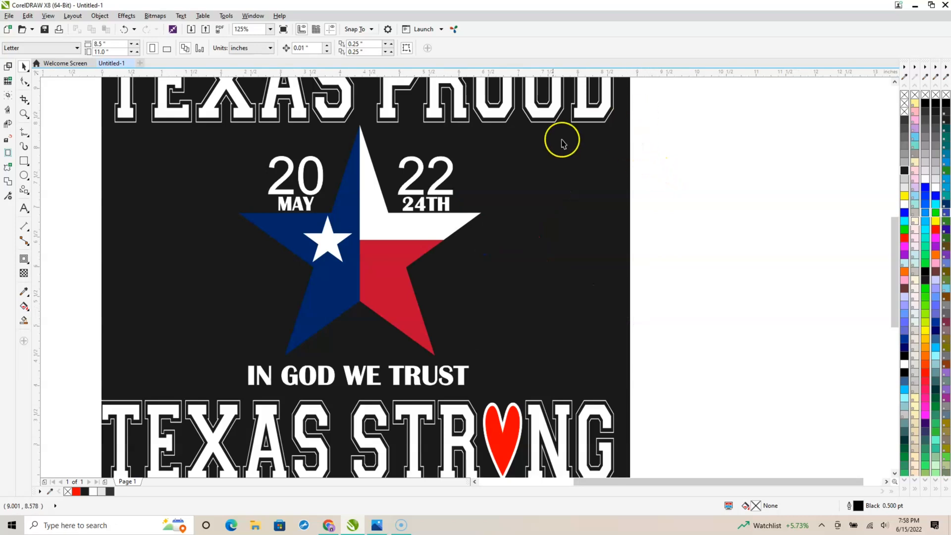
# Move the 22 and 24TH text together into the notch below the star's right arm
pyautogui.click(415, 176)
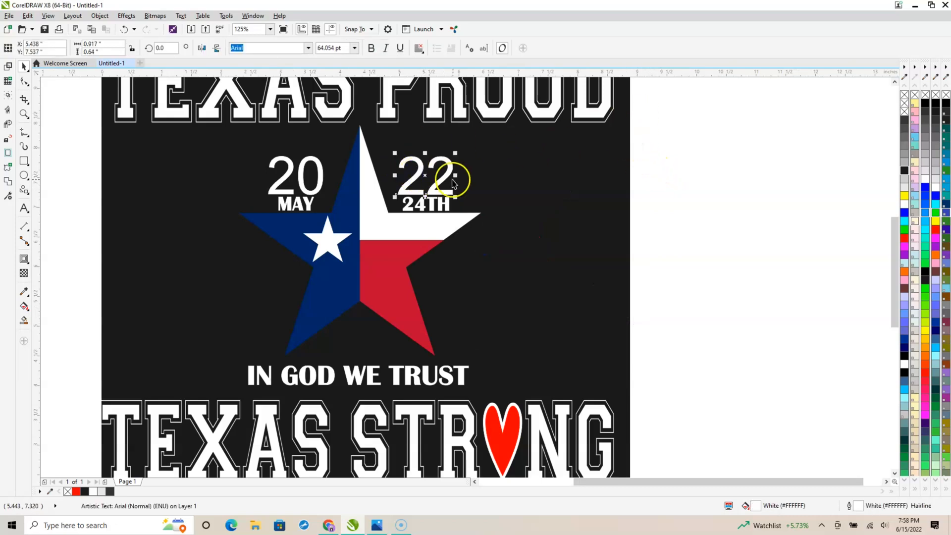
pyautogui.moveTo(736, 118); pyautogui.dragTo(348, 242)
pyautogui.moveTo(425, 182); pyautogui.dragTo(458, 278)
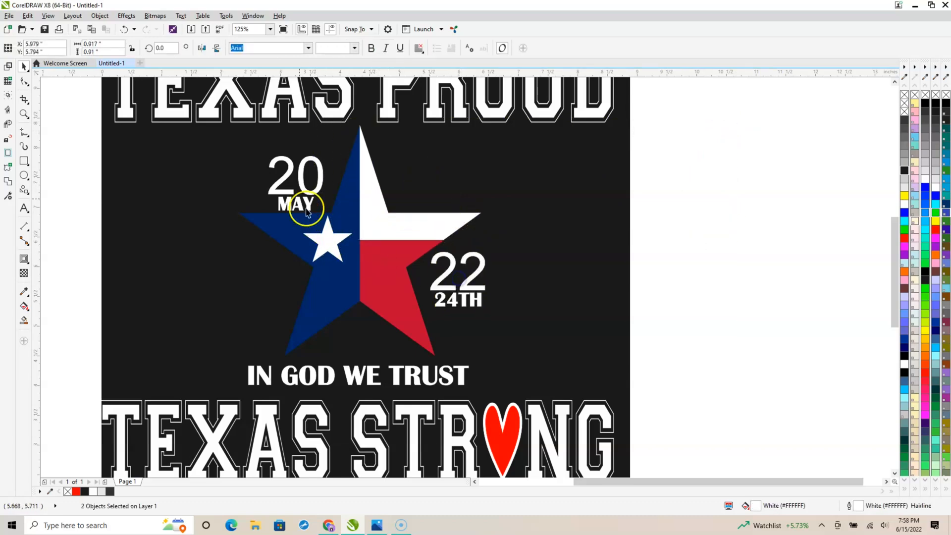
# Move the 20 and MAY text together below the star's left arm, level with the 22 and 24TH text
pyautogui.moveTo(75, 140); pyautogui.dragTo(364, 231)
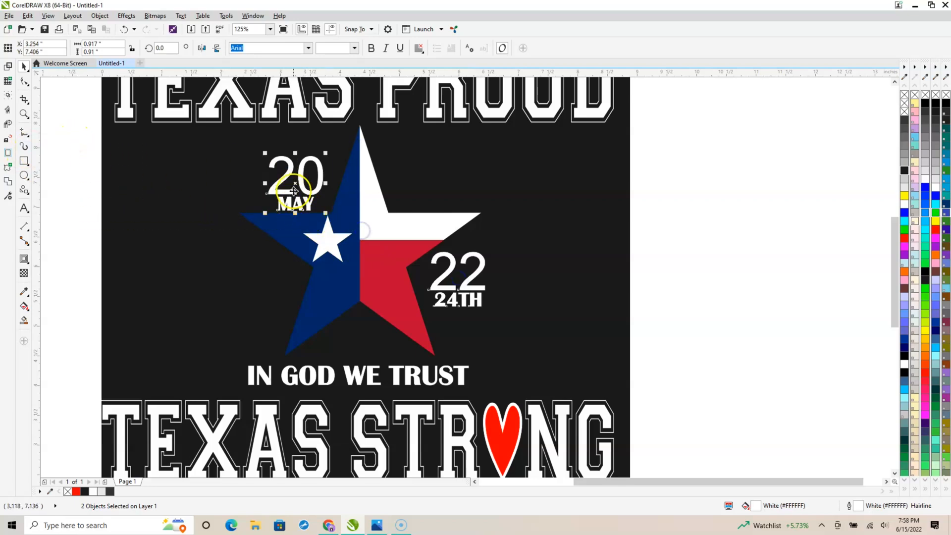
pyautogui.moveTo(294, 191); pyautogui.dragTo(263, 289)
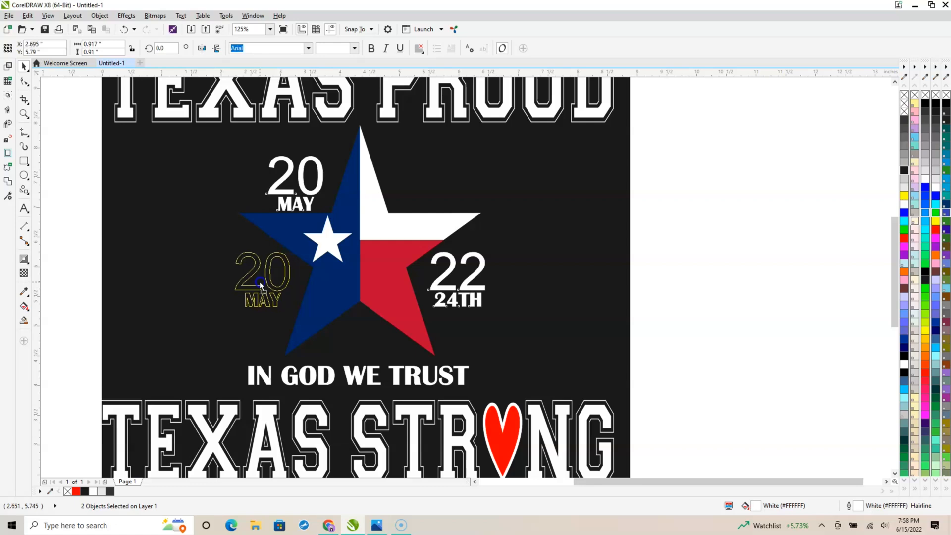
pyautogui.moveTo(259, 281); pyautogui.dragTo(259, 281)
pyautogui.click(821, 296)
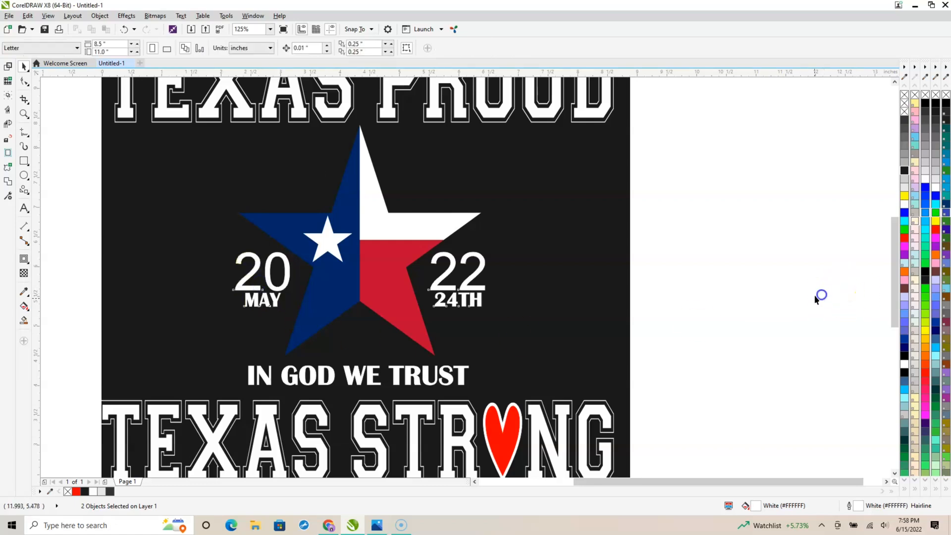
# Draw a horizontal bar about 4.99 by 0.39 inches across the star's arms and fill it with 10% black
pyautogui.scroll(-2, 734, 296)
pyautogui.scroll(2, 717, 302)
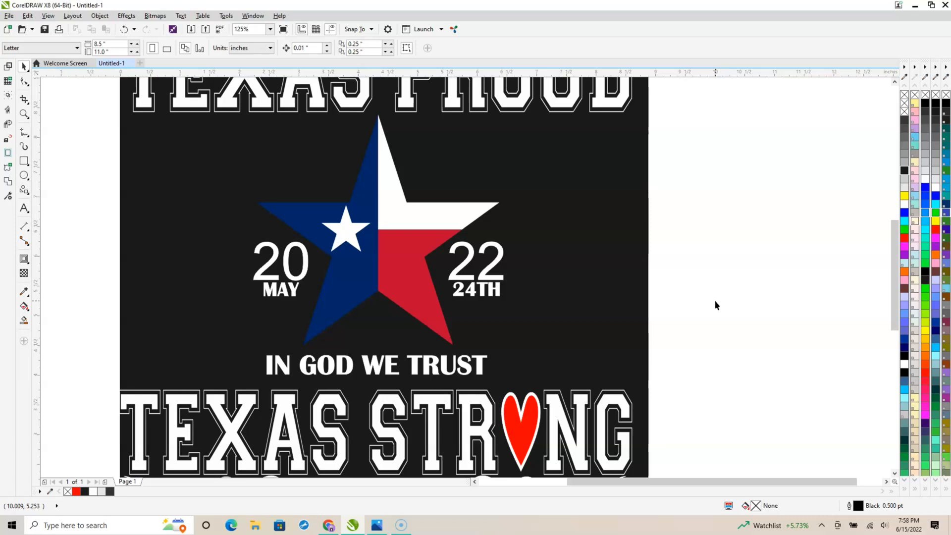
pyautogui.scroll(-2, 587, 304)
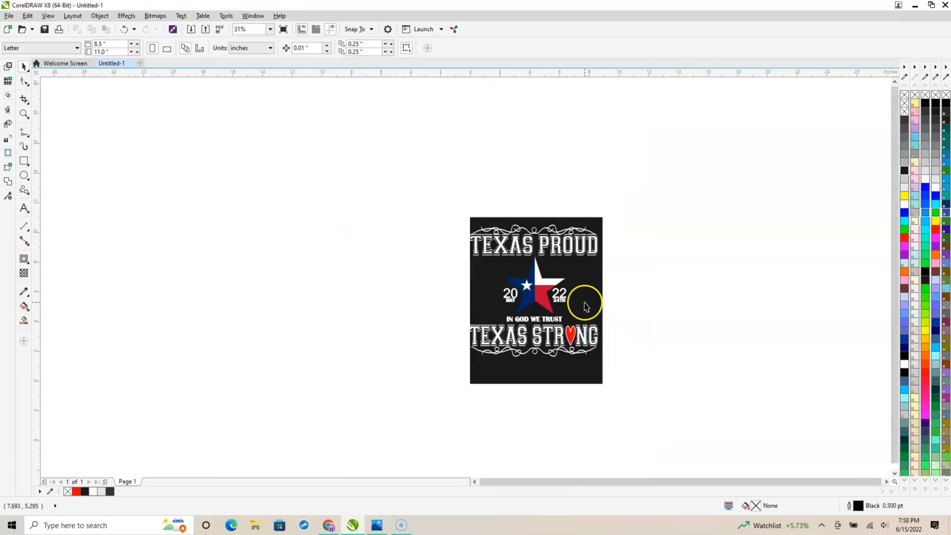
pyautogui.scroll(1, 617, 289)
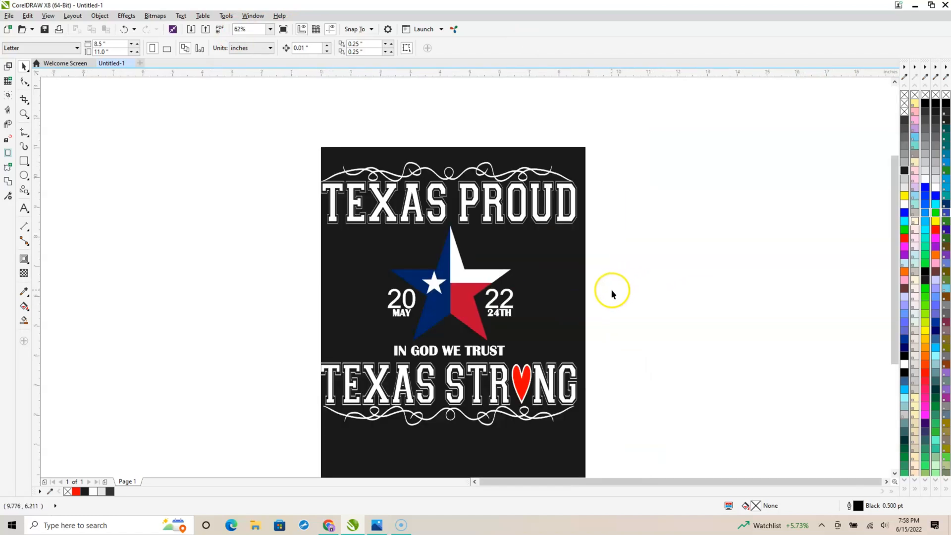
pyautogui.rightClick(612, 291)
pyautogui.scroll(2, 498, 306)
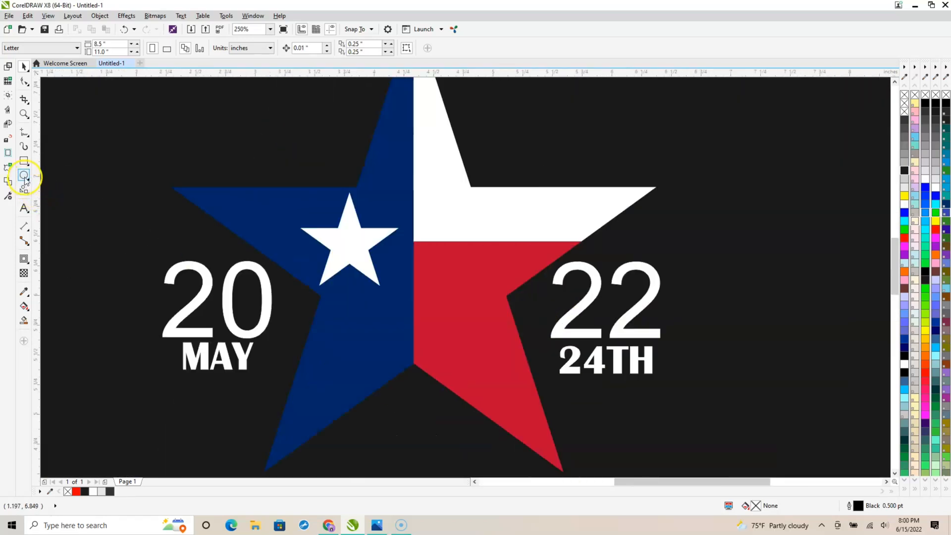
pyautogui.click(28, 165)
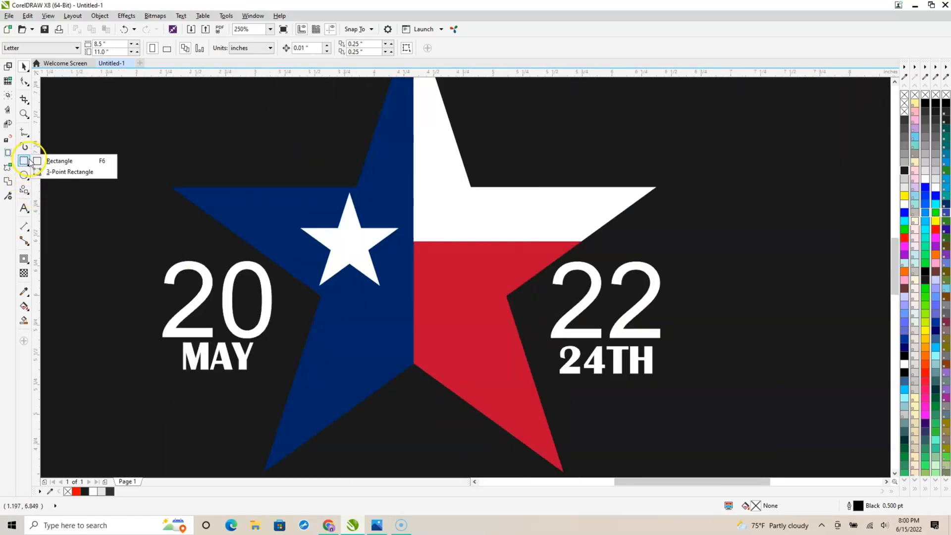
pyautogui.click(49, 162)
pyautogui.moveTo(122, 217); pyautogui.dragTo(716, 266)
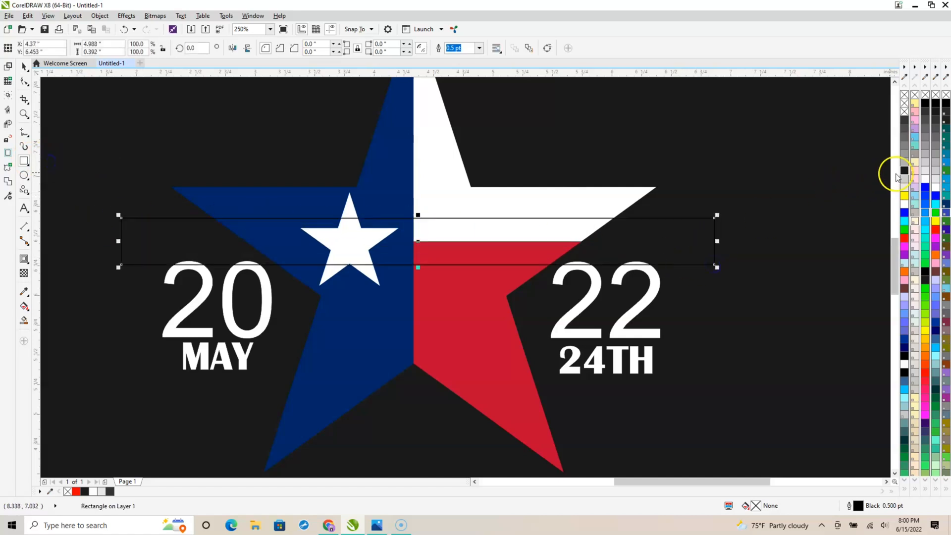
pyautogui.click(905, 188)
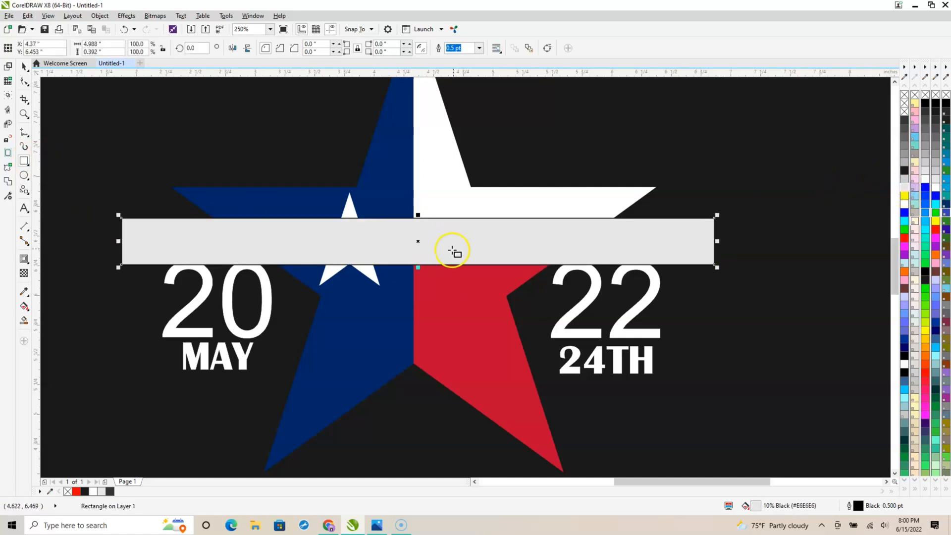
# Move the light gray bar up until its lower edge meets the top of the star's red section
pyautogui.click(23, 65)
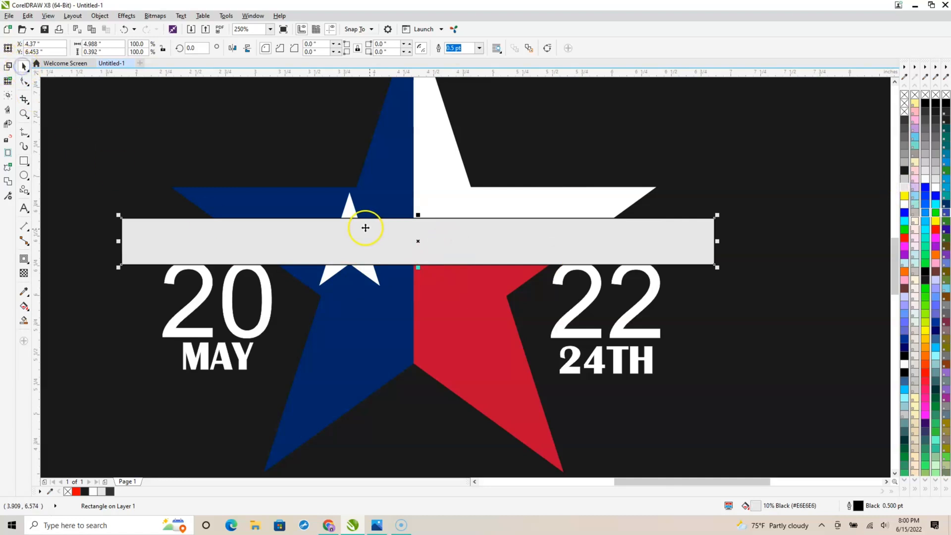
pyautogui.moveTo(421, 239); pyautogui.dragTo(404, 219)
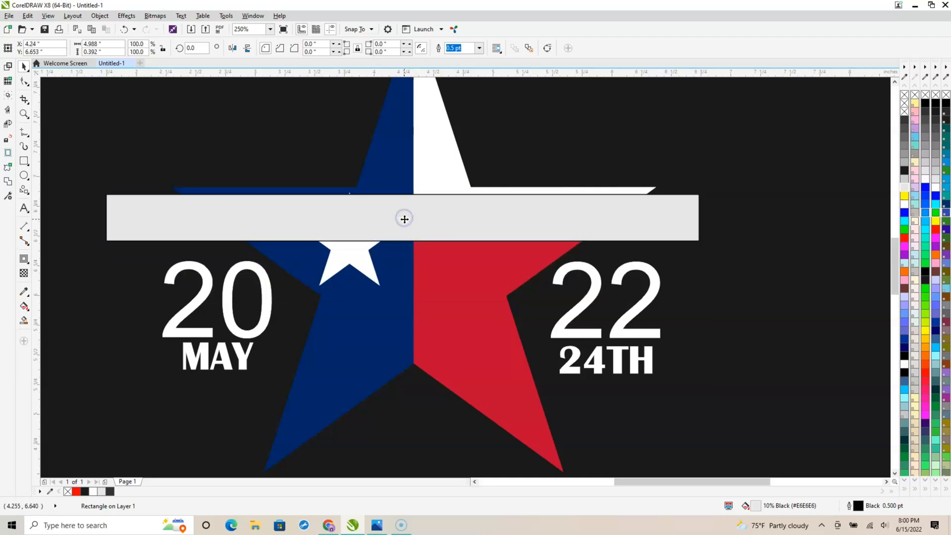
pyautogui.click(229, 292)
pyautogui.click(127, 417)
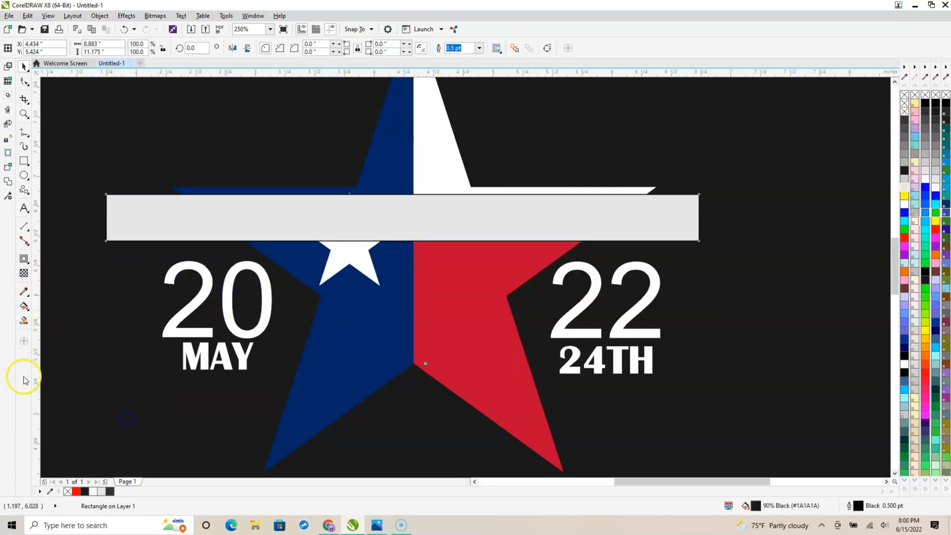
# Shift the 22 and 24TH text outward from the star and nudge it down level with the 20 and MAY text
pyautogui.scroll(-2, 184, 416)
pyautogui.click(662, 338)
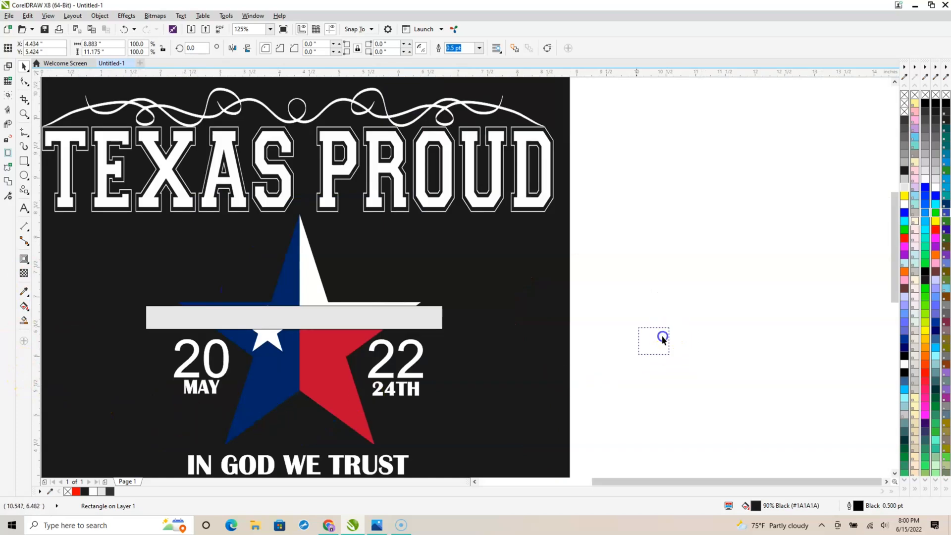
pyautogui.moveTo(663, 338); pyautogui.dragTo(321, 429)
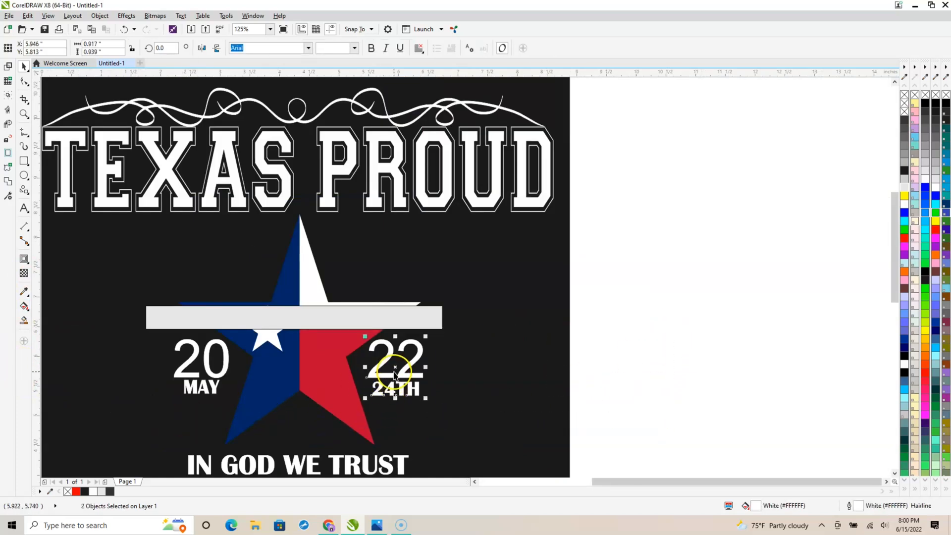
pyautogui.moveTo(394, 368); pyautogui.dragTo(409, 364)
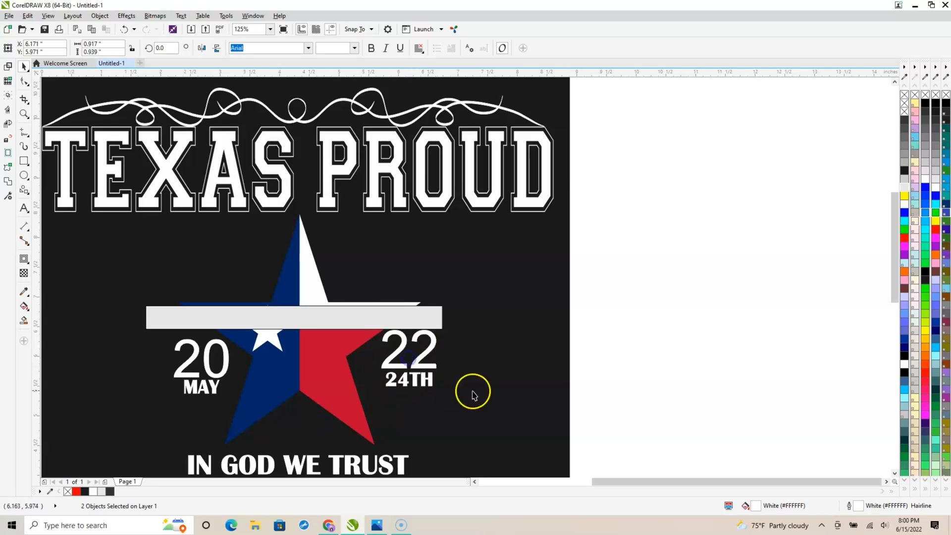
pyautogui.press('Down')
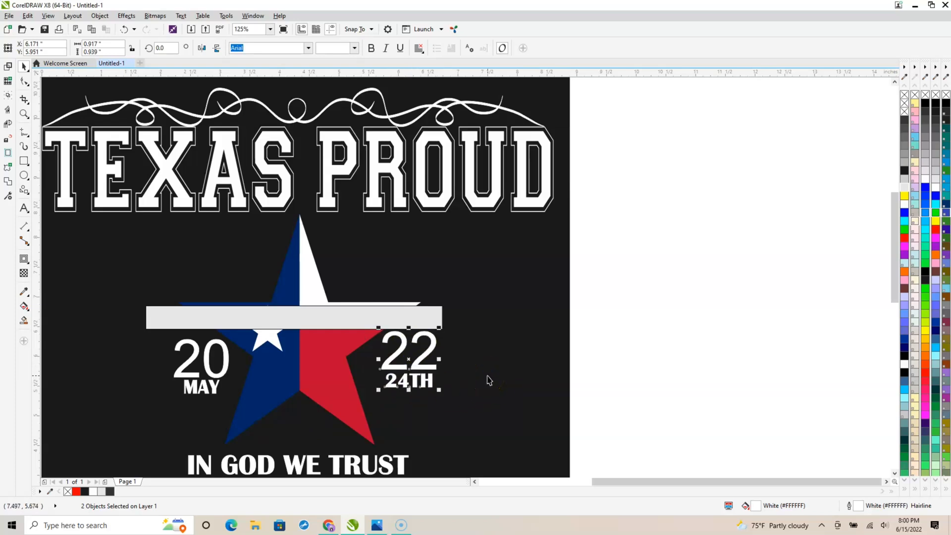
pyautogui.press('Down')
pyautogui.press('Down')
pyautogui.press('Down')
pyautogui.press('Down')
pyautogui.press('Down')
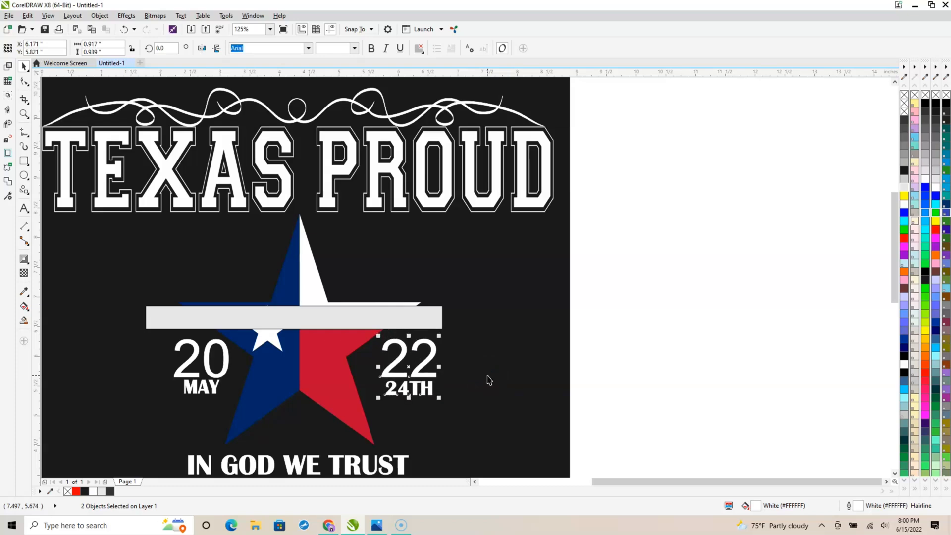
# Rest the light gray bar on the top edge of the star's arms and narrow it to 4.05 inches between the arm tips
pyautogui.click(194, 363)
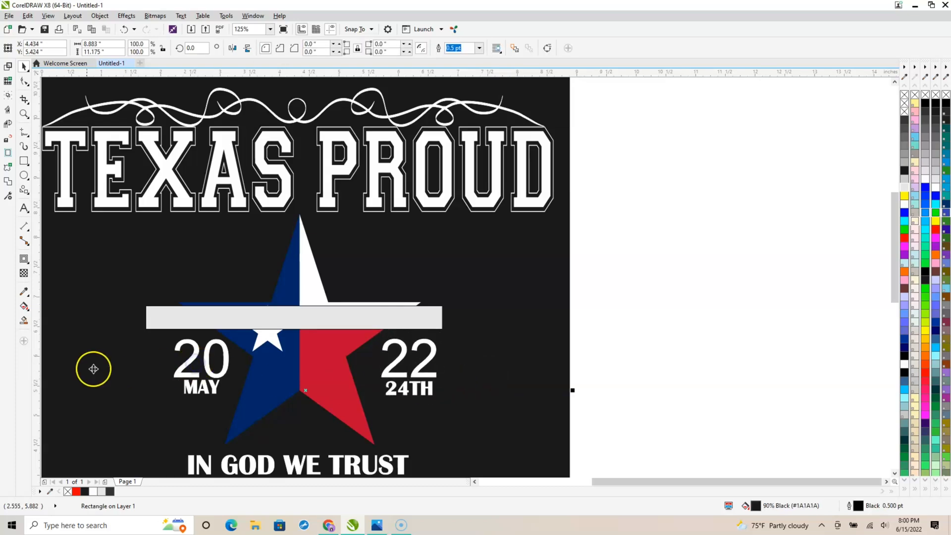
pyautogui.scroll(-1, 741, 370)
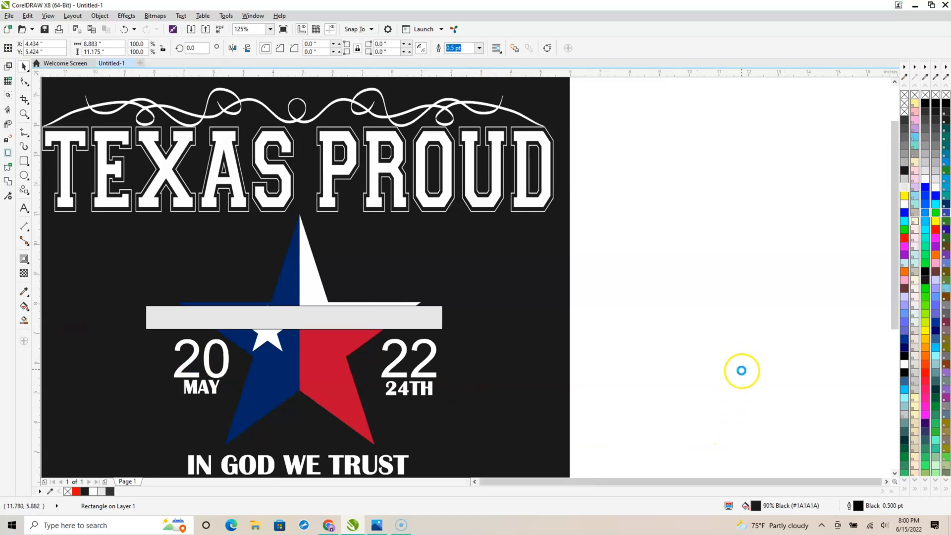
pyautogui.scroll(1, 701, 395)
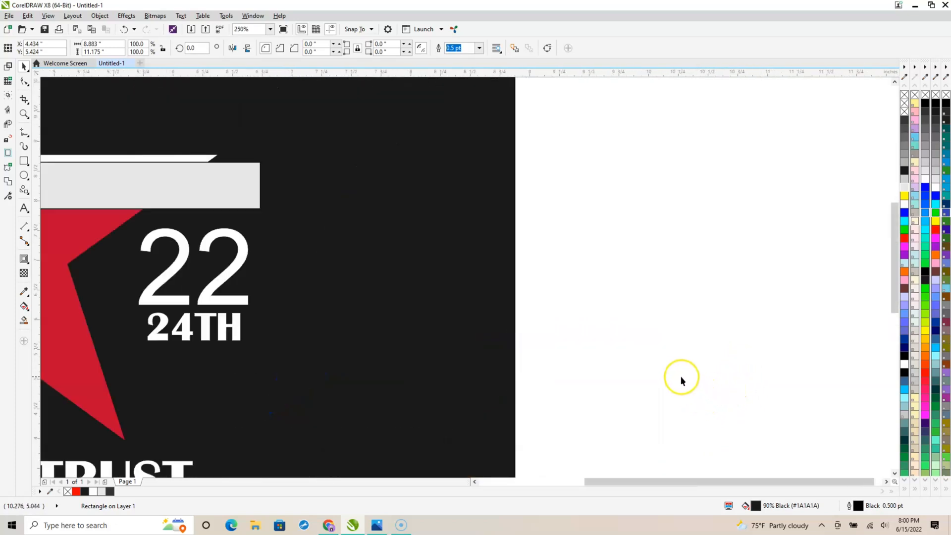
pyautogui.scroll(-2, 682, 380)
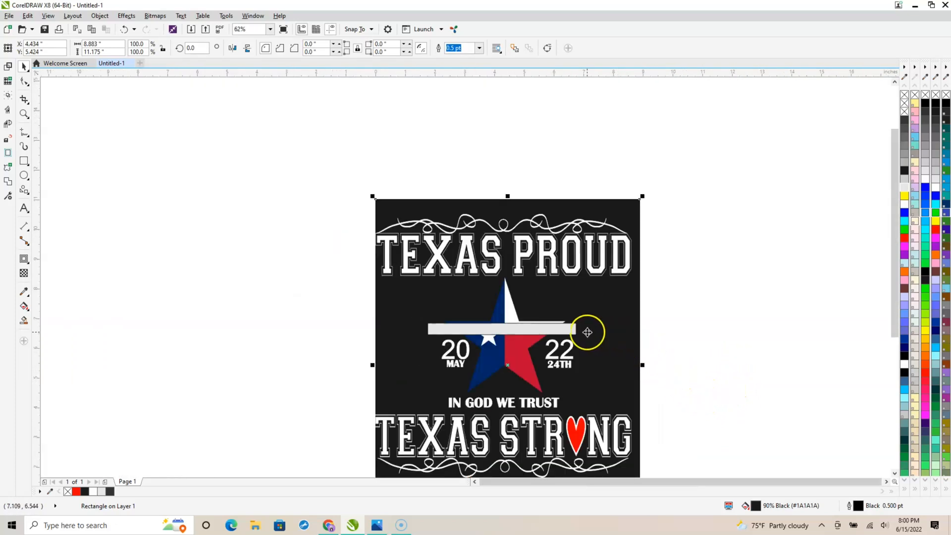
pyautogui.click(540, 329)
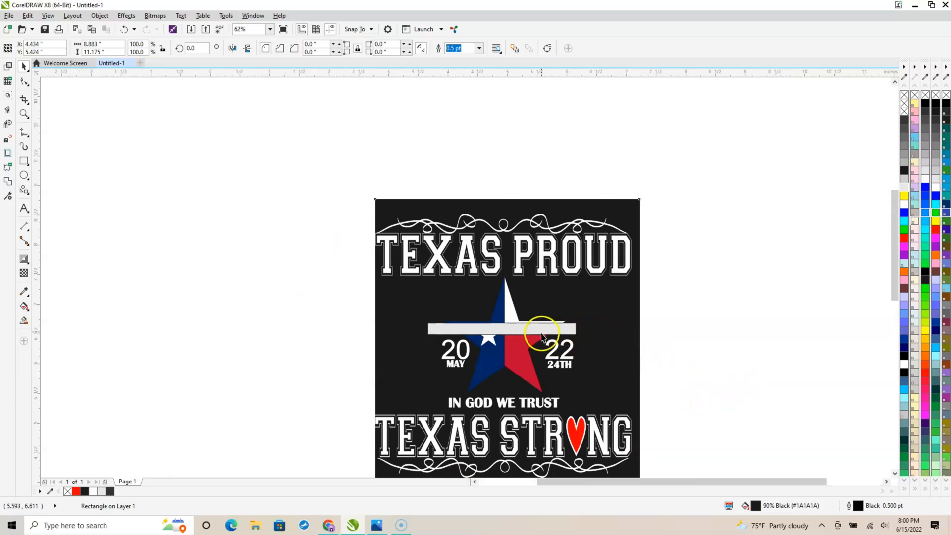
pyautogui.scroll(2, 537, 328)
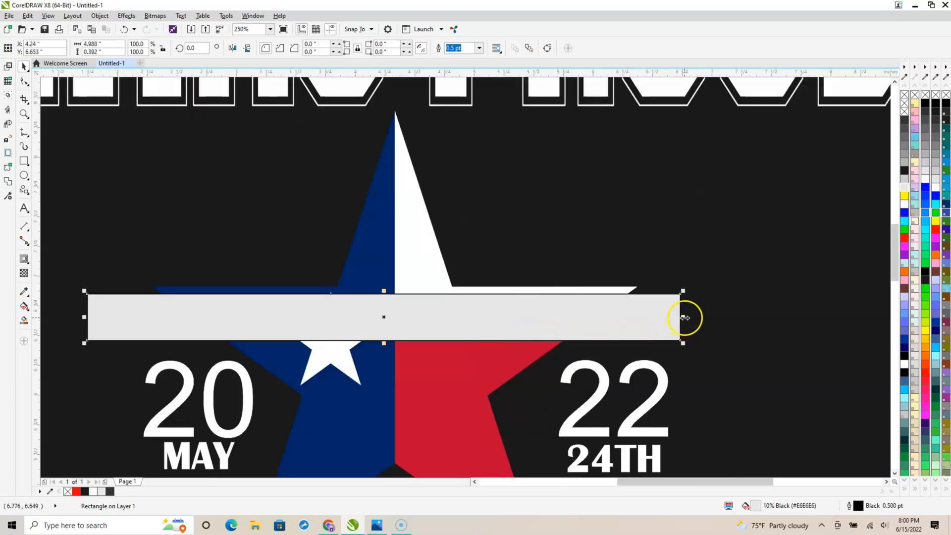
pyautogui.moveTo(683, 317); pyautogui.dragTo(608, 266)
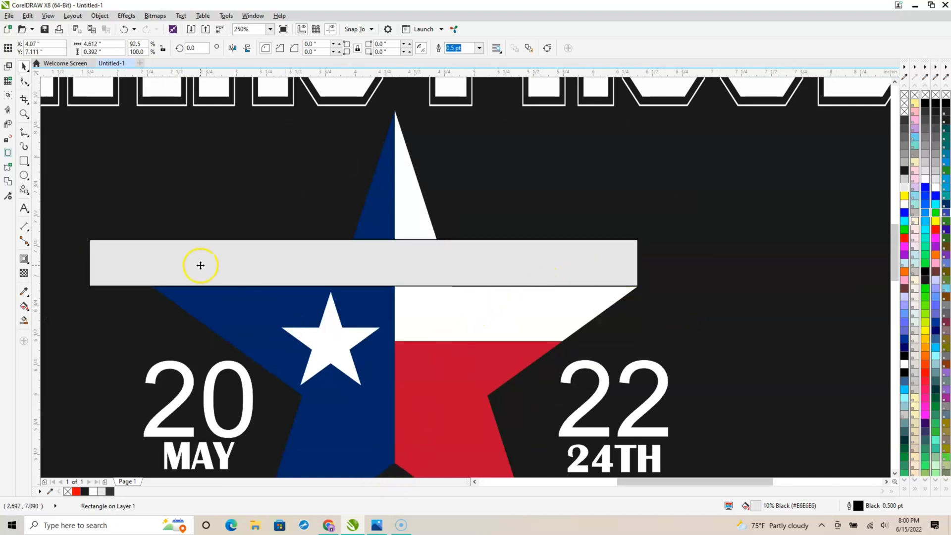
pyautogui.moveTo(85, 259); pyautogui.dragTo(150, 261)
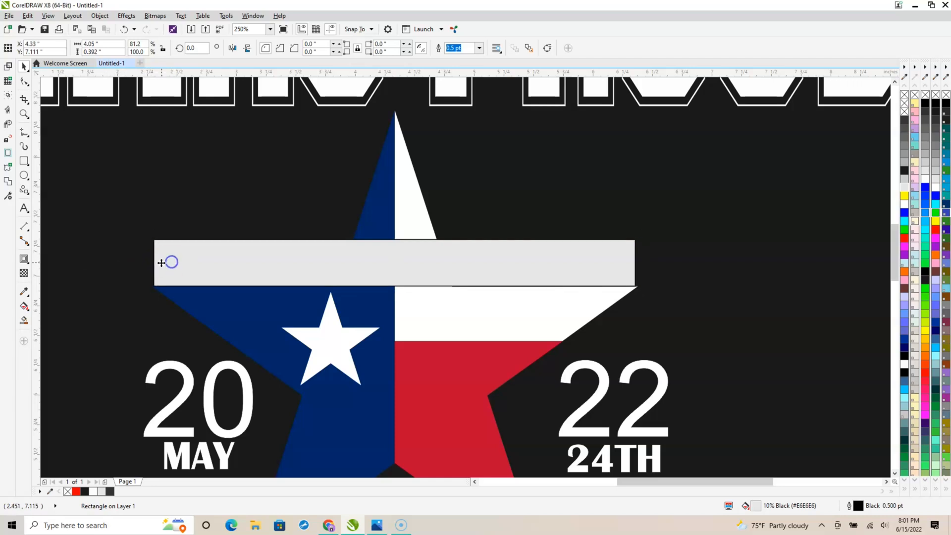
# Align the light gray bar's left end with the star's left arm tip and widen it to about 4.08 inches to reach the right tip
pyautogui.moveTo(160, 262); pyautogui.dragTo(159, 265)
pyautogui.scroll(4, 159, 267)
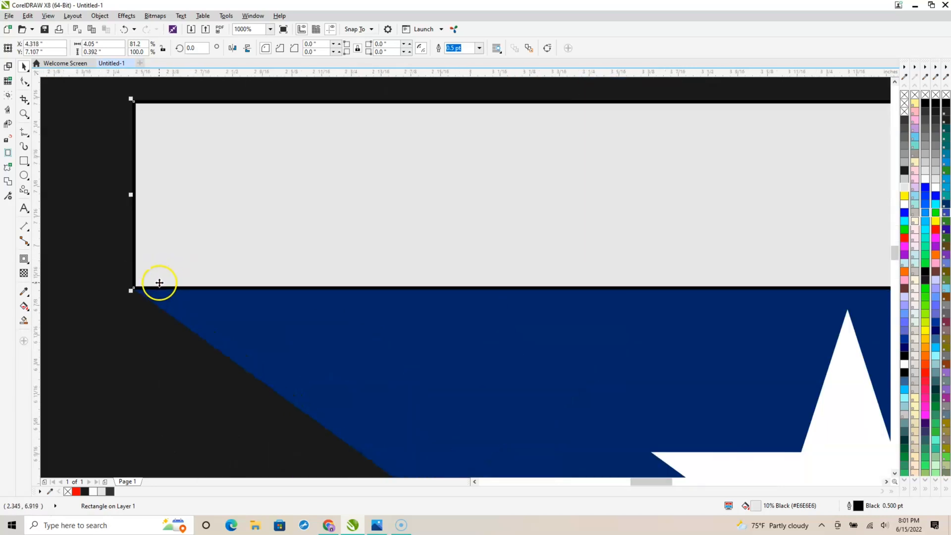
pyautogui.moveTo(173, 261); pyautogui.dragTo(174, 261)
pyautogui.scroll(-4, 322, 350)
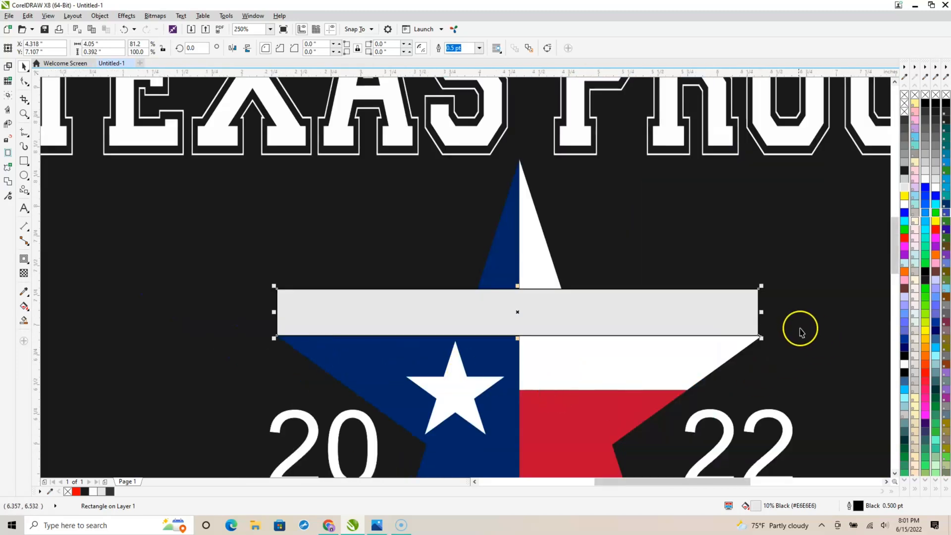
pyautogui.scroll(2, 756, 332)
pyautogui.scroll(1, 756, 332)
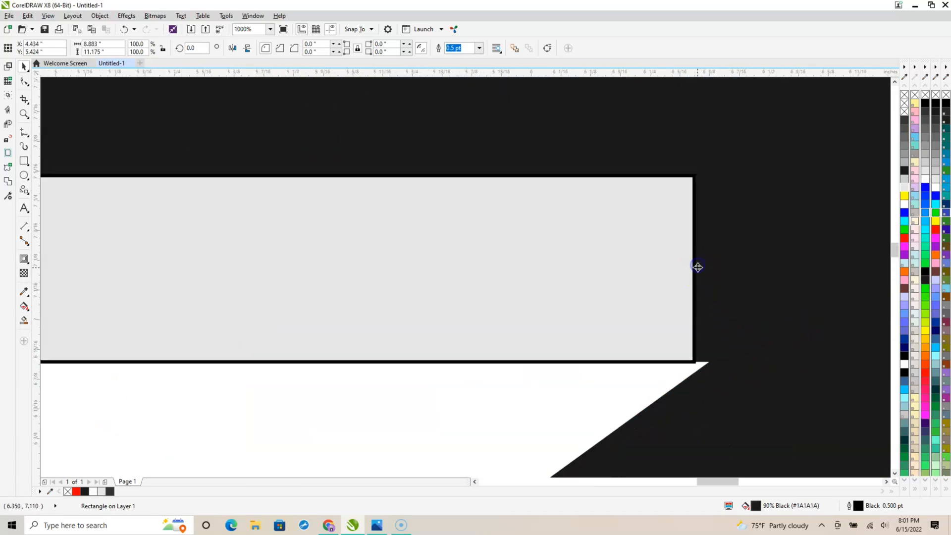
pyautogui.moveTo(695, 269); pyautogui.dragTo(711, 269)
pyautogui.scroll(-5, 732, 328)
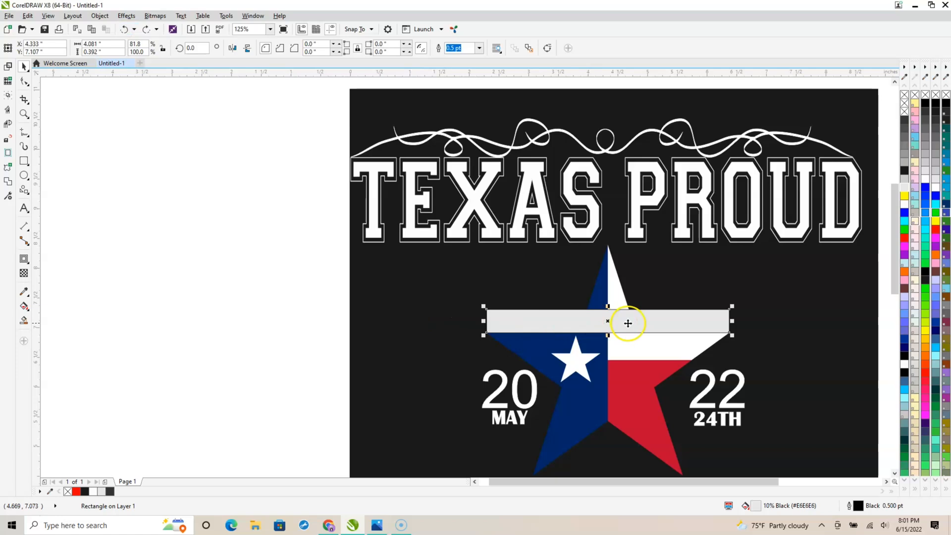
# Move the light gray bar straight down until its lower edge rests on top of the 20 and 22 text
pyautogui.click(609, 323)
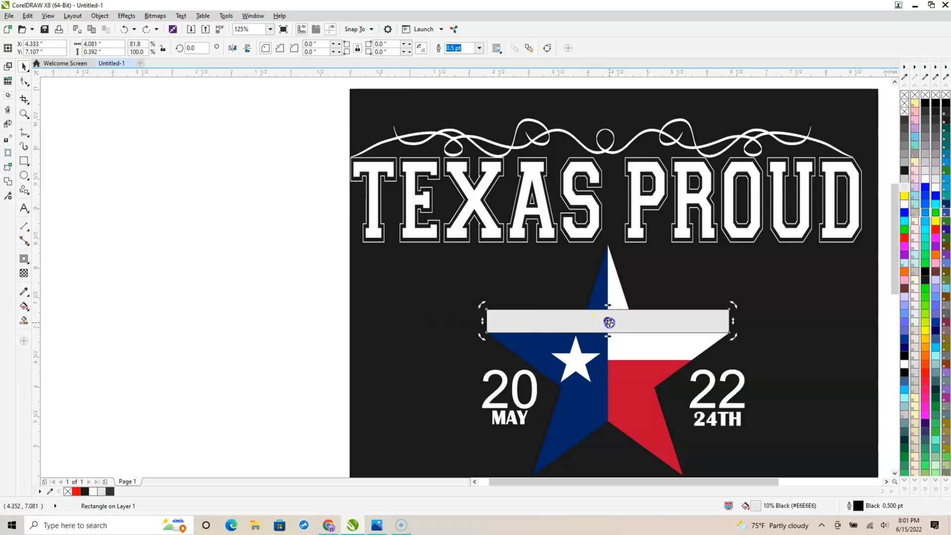
pyautogui.press('Down')
pyautogui.press('Down')
pyautogui.press('Down')
pyautogui.press('Down')
pyautogui.press('Down')
pyautogui.press('Down')
pyautogui.press('Down')
pyautogui.press('Down')
pyautogui.press('Down')
pyautogui.press('Down')
pyautogui.press('Down')
pyautogui.press('Down')
pyautogui.press('Down')
pyautogui.press('Down')
pyautogui.press('Down')
pyautogui.press('Down')
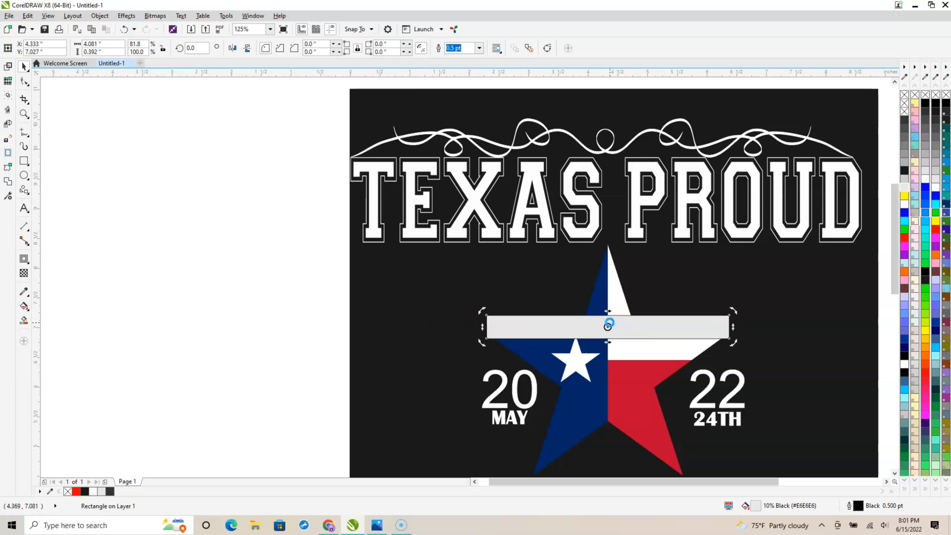
pyautogui.press('Down')
pyautogui.press('Down')
pyautogui.press('Down')
pyautogui.press('Down')
pyautogui.press('Down')
pyautogui.press('Down')
pyautogui.press('Down')
pyautogui.press('Down')
pyautogui.press('Down')
pyautogui.press('Down')
pyautogui.press('Down')
pyautogui.press('Down')
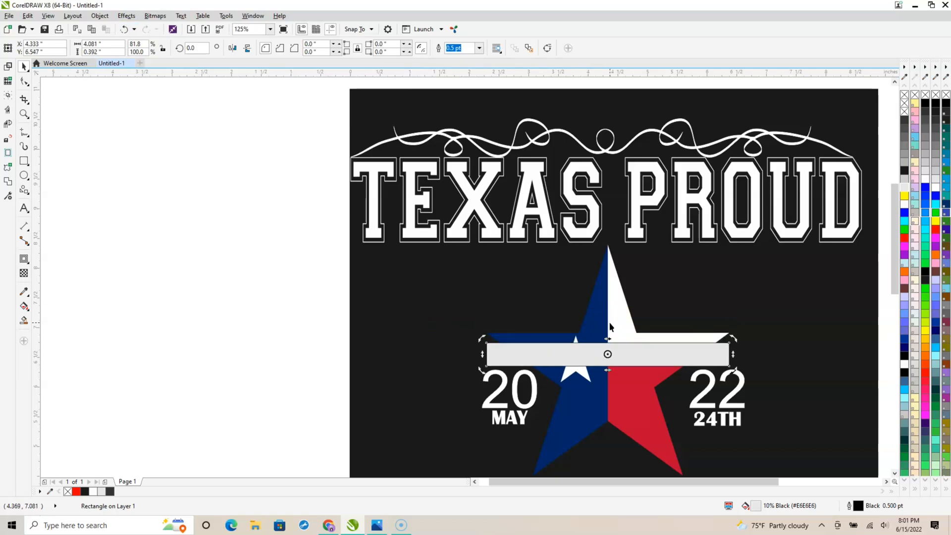
pyautogui.press('Down')
pyautogui.press('Down')
pyautogui.press('Down')
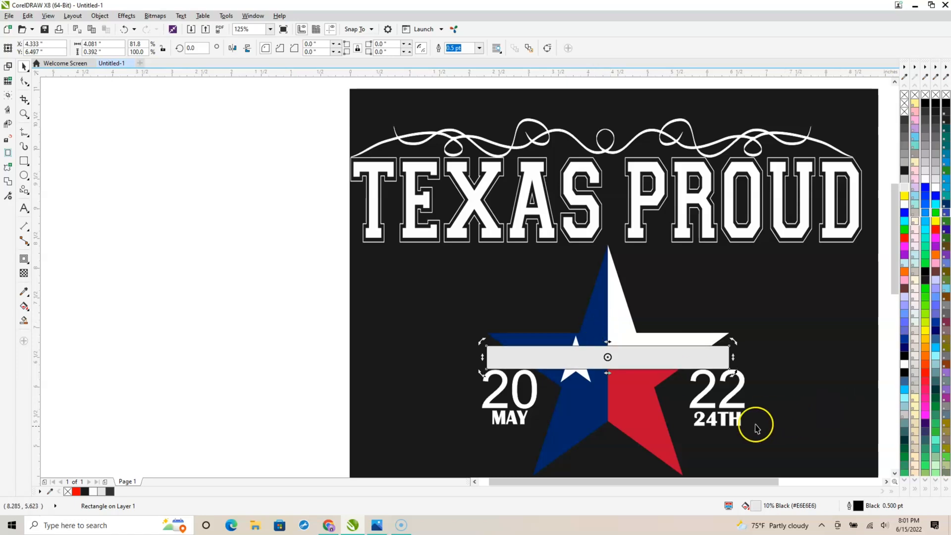
# Change the guide bar's fill and outline to yellow and compare the 22 and 20 text against its ends
pyautogui.scroll(3, 707, 396)
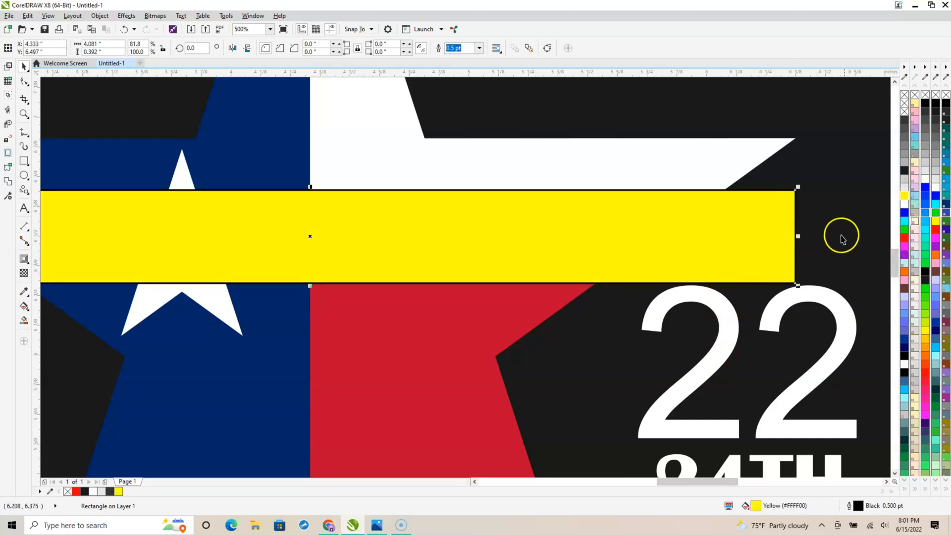
pyautogui.rightClick(904, 196)
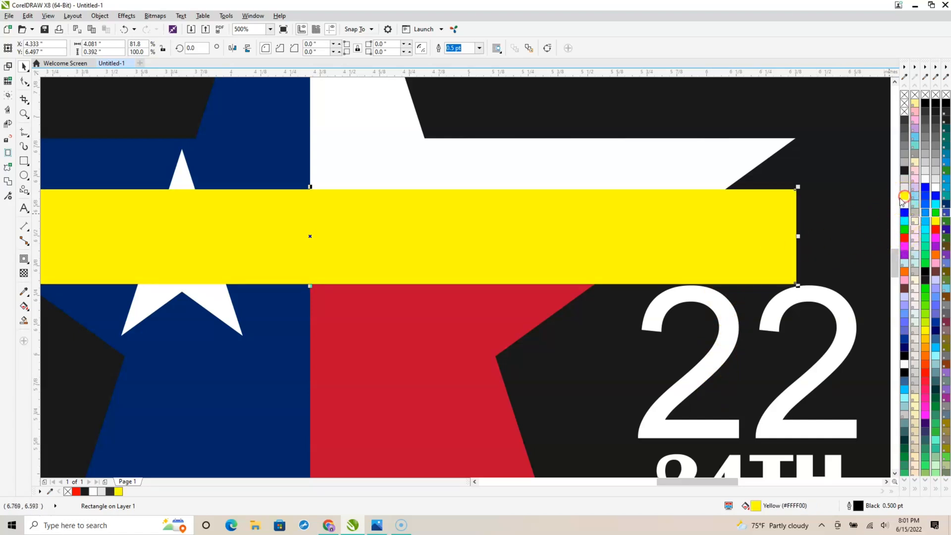
pyautogui.click(713, 310)
pyautogui.scroll(-1, 711, 309)
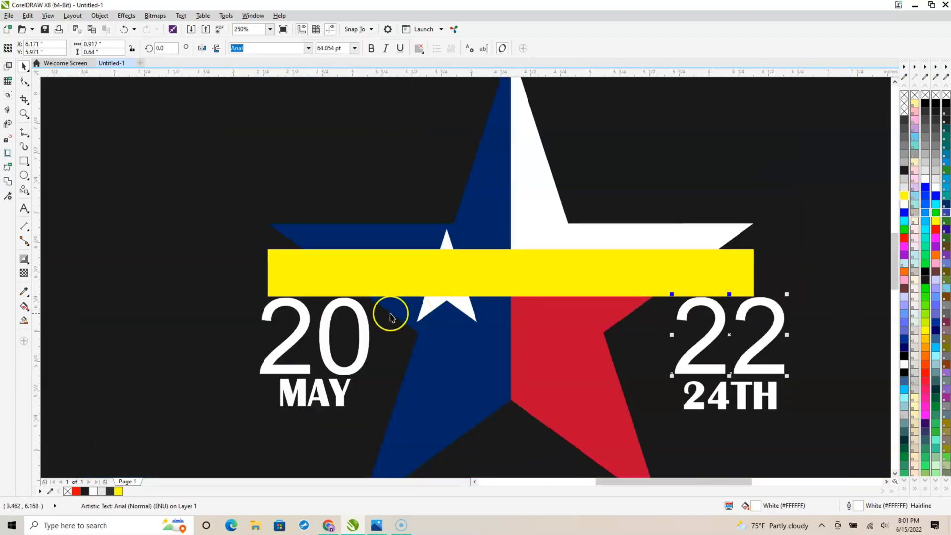
pyautogui.click(330, 317)
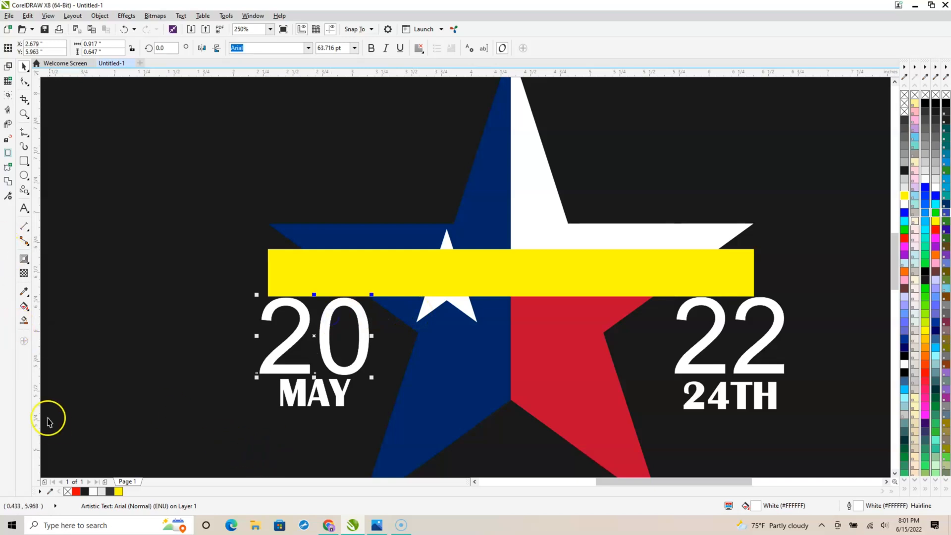
pyautogui.scroll(-2, 177, 403)
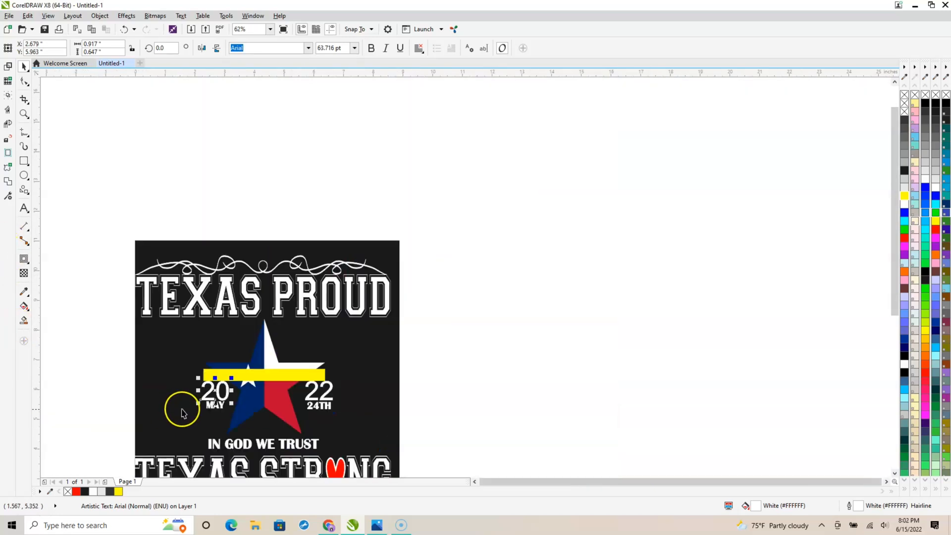
# Lock the dark background rectangle so it cannot be selected with the artwork
pyautogui.click(159, 374)
pyautogui.rightClick(158, 375)
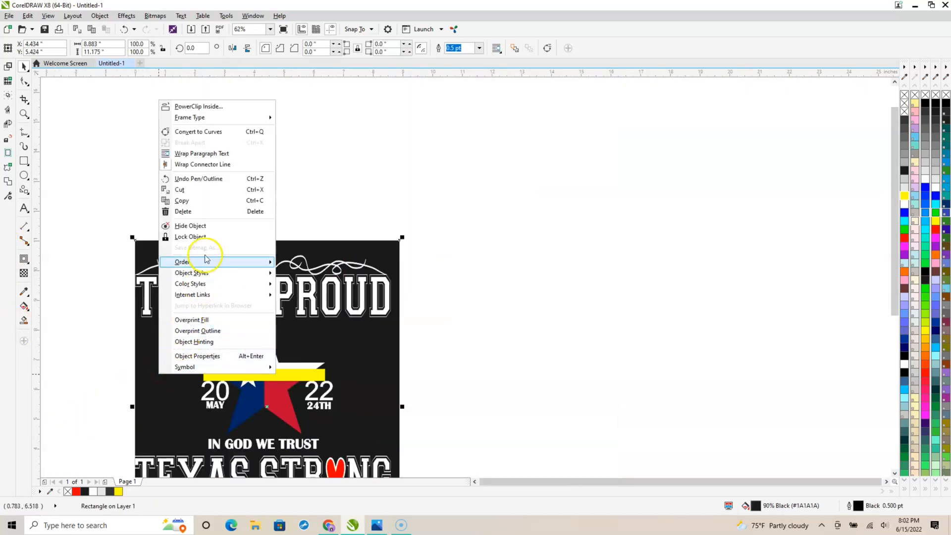
pyautogui.click(198, 237)
pyautogui.click(607, 331)
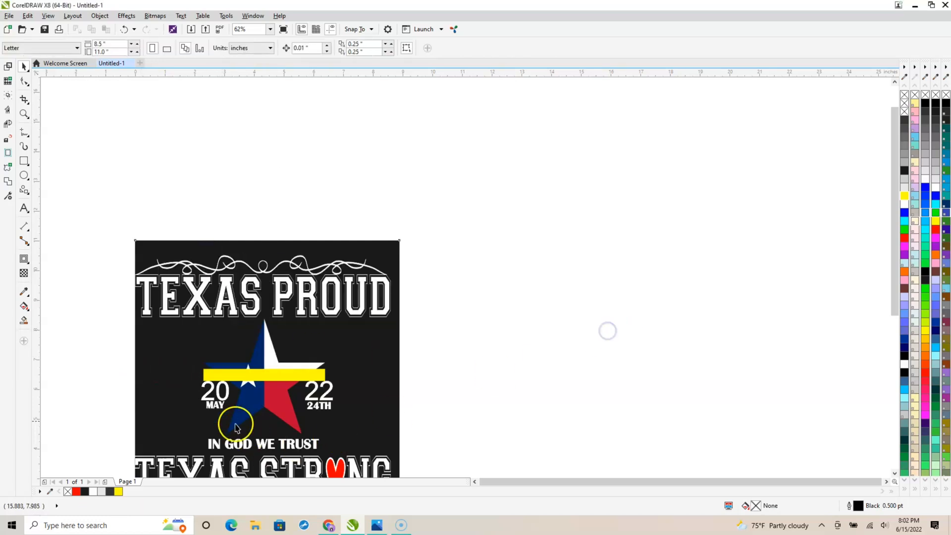
# Move the 20 and MAY text together toward the star until the 20 lines up with the yellow bar's left end
pyautogui.moveTo(230, 412); pyautogui.dragTo(202, 418)
pyautogui.moveTo(252, 379); pyautogui.dragTo(251, 379)
pyautogui.scroll(5, 233, 411)
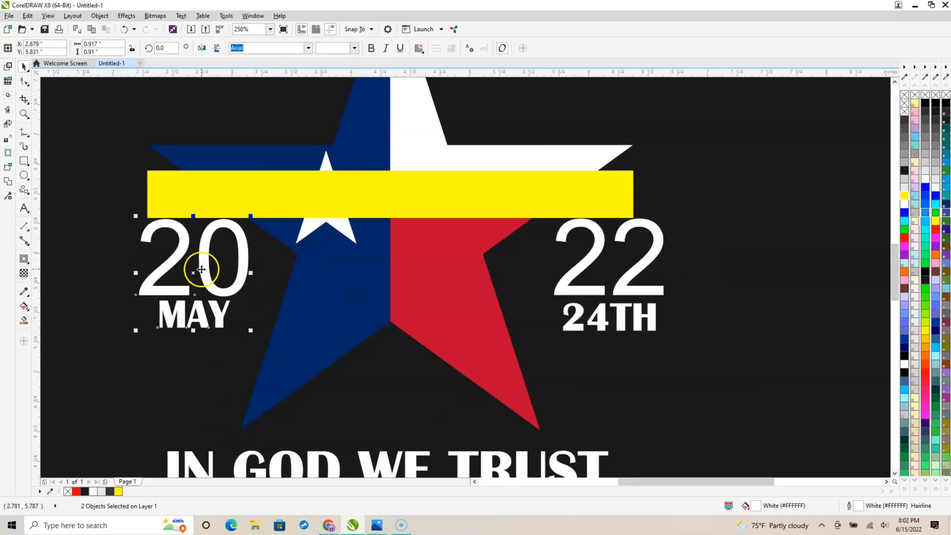
pyautogui.moveTo(195, 274)
pyautogui.mouseDown()
pyautogui.moveTo(133, 277)
pyautogui.moveTo(197, 273)
pyautogui.mouseUp()
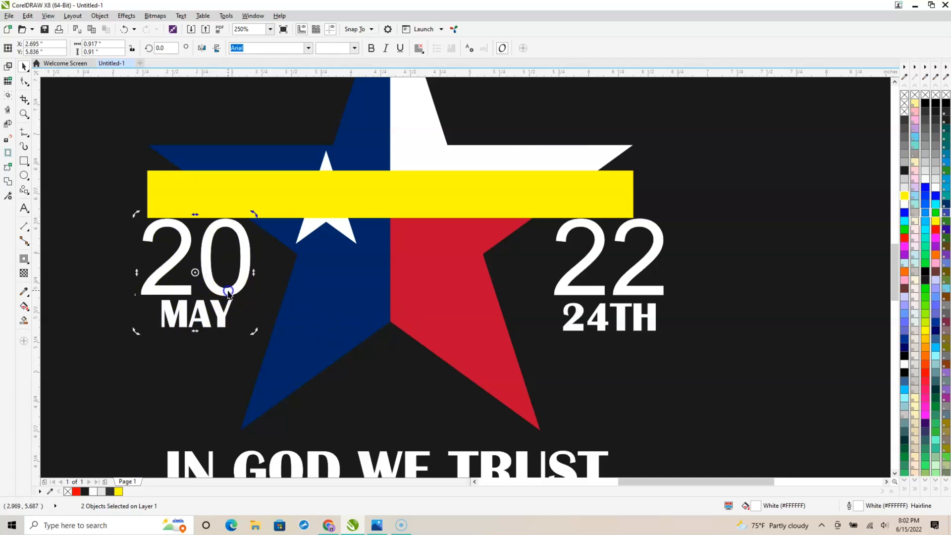
pyautogui.press('Right')
pyautogui.press('Right')
pyautogui.press('Right')
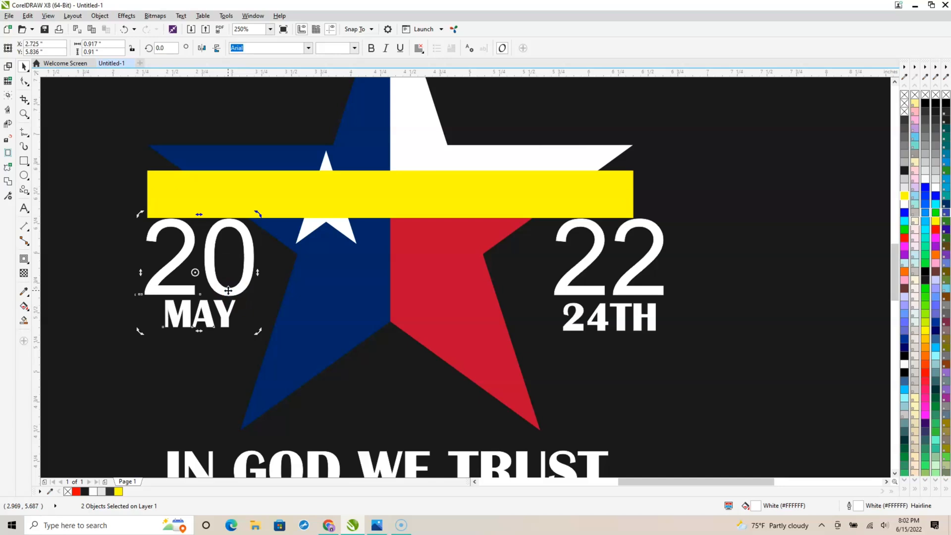
pyautogui.scroll(2, 171, 307)
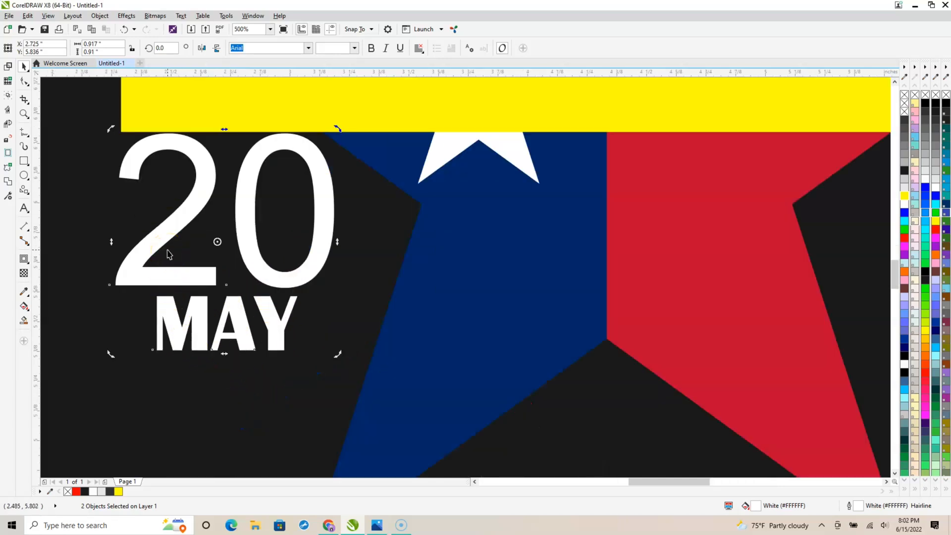
pyautogui.press('Right')
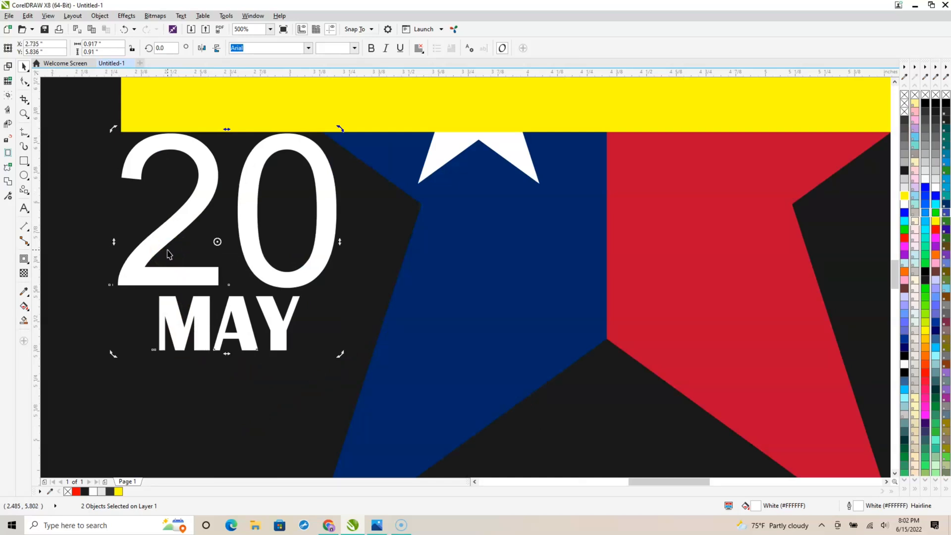
pyautogui.scroll(-4, 255, 297)
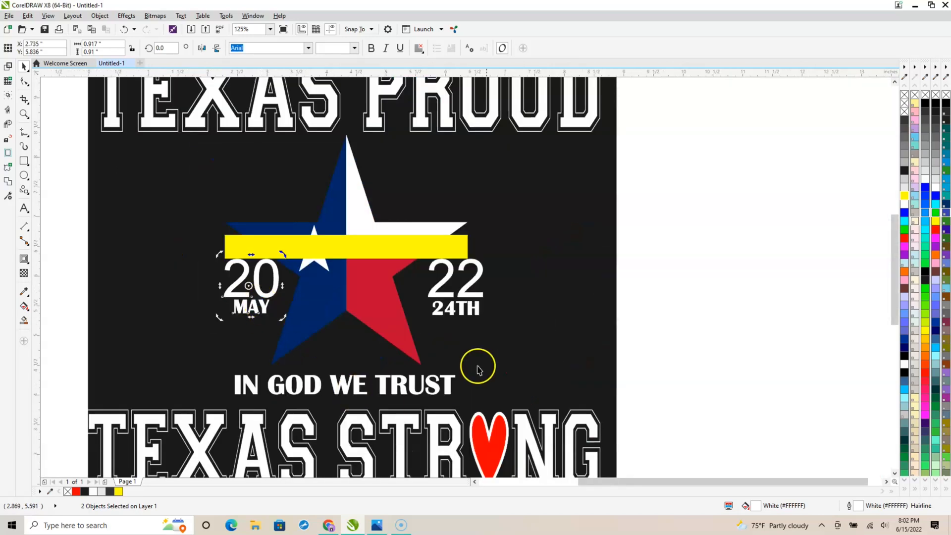
pyautogui.click(467, 299)
pyautogui.moveTo(470, 296); pyautogui.dragTo(460, 298)
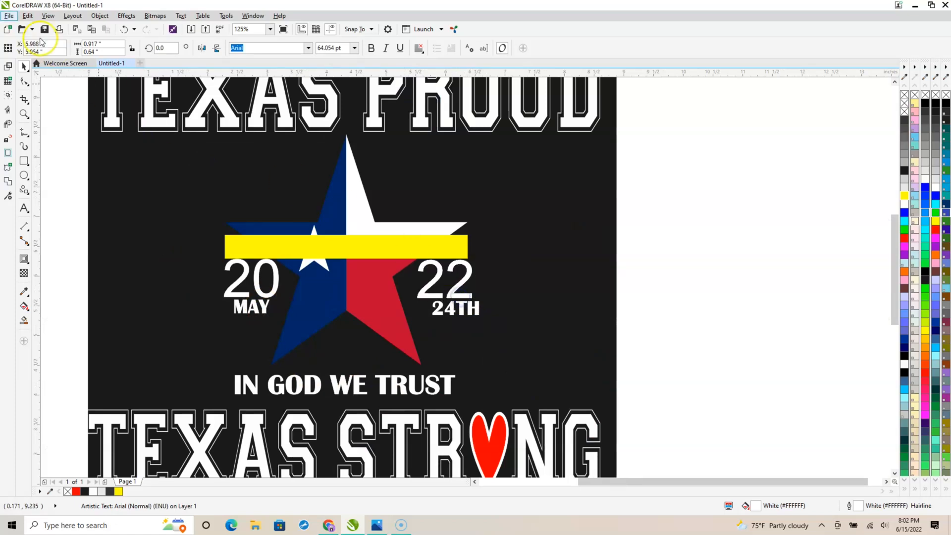
pyautogui.click(125, 30)
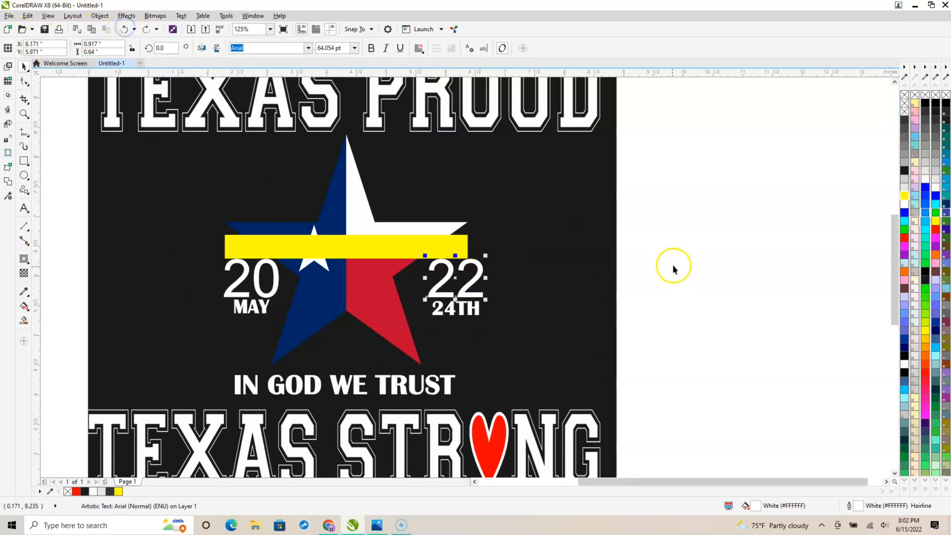
# Group the 22 text with the 24TH text below it
pyautogui.moveTo(527, 250); pyautogui.dragTo(418, 346)
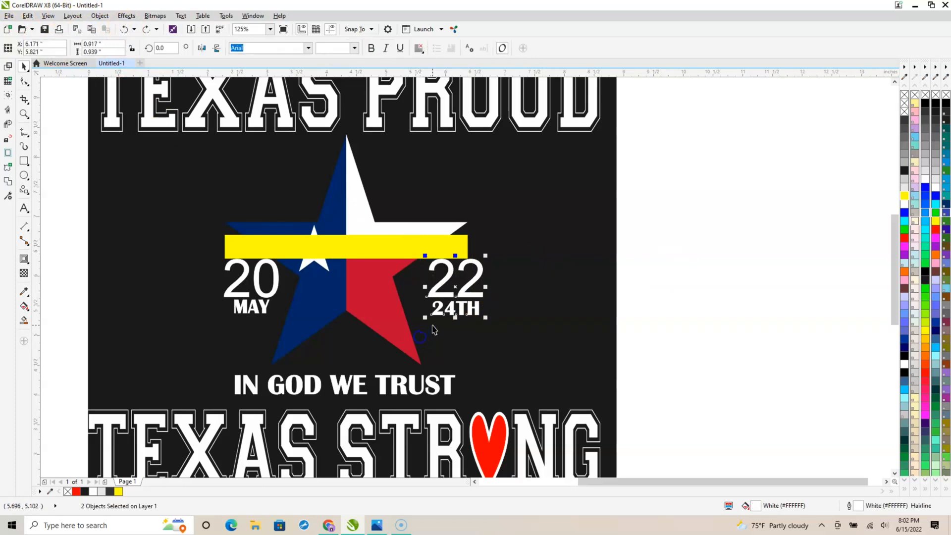
pyautogui.click(99, 15)
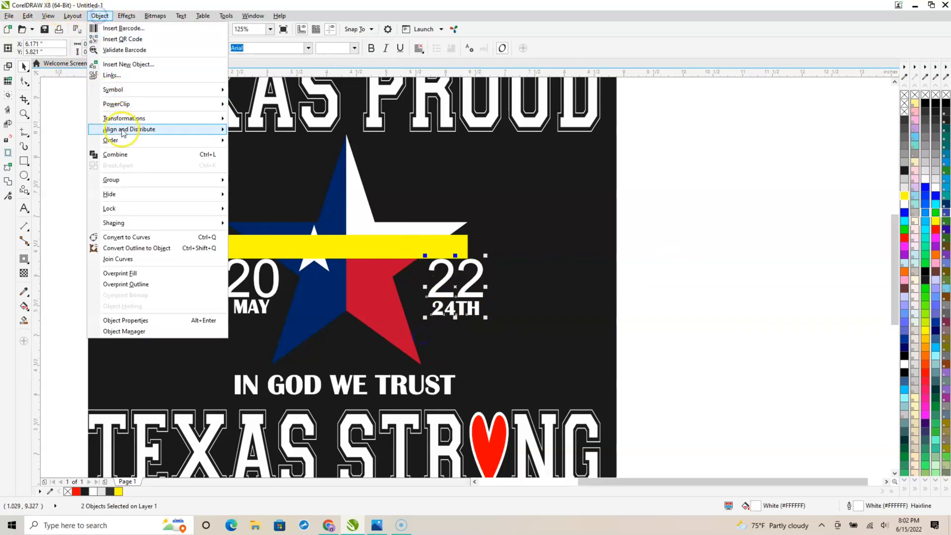
pyautogui.click(241, 181)
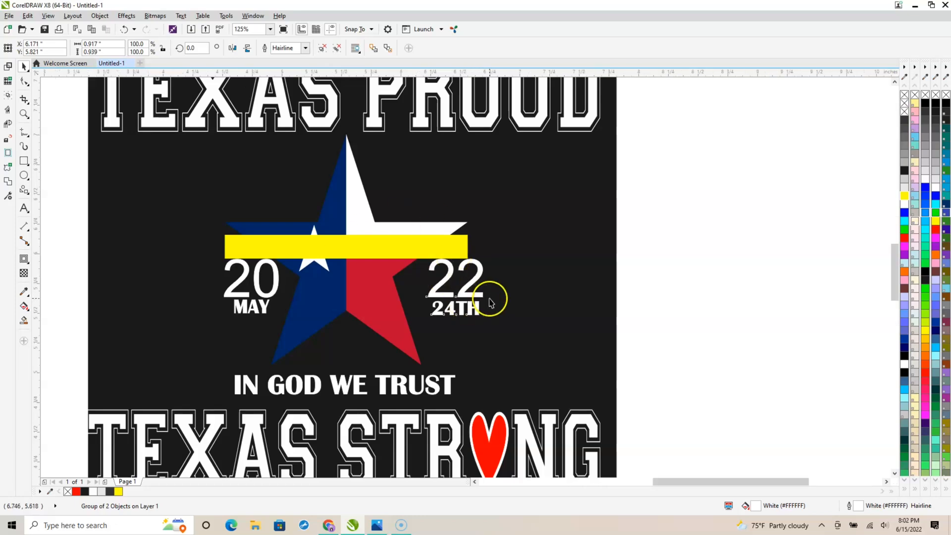
# Move the 22 and 24TH group toward the star until its outer edge lines up with the yellow bar's right end
pyautogui.scroll(2, 489, 299)
pyautogui.press('Left')
pyautogui.press('Left')
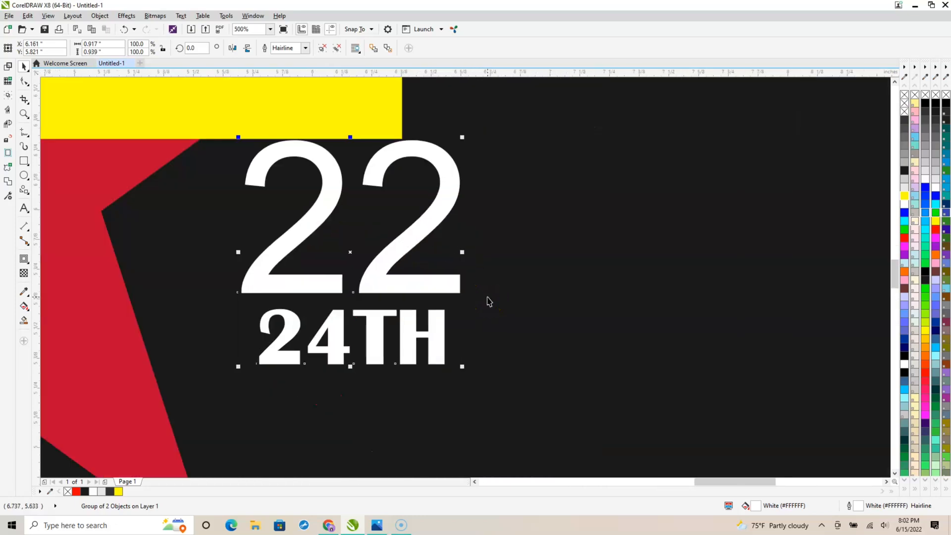
pyautogui.press('Left')
pyautogui.press('Left')
pyautogui.press('Left')
pyautogui.press('Left')
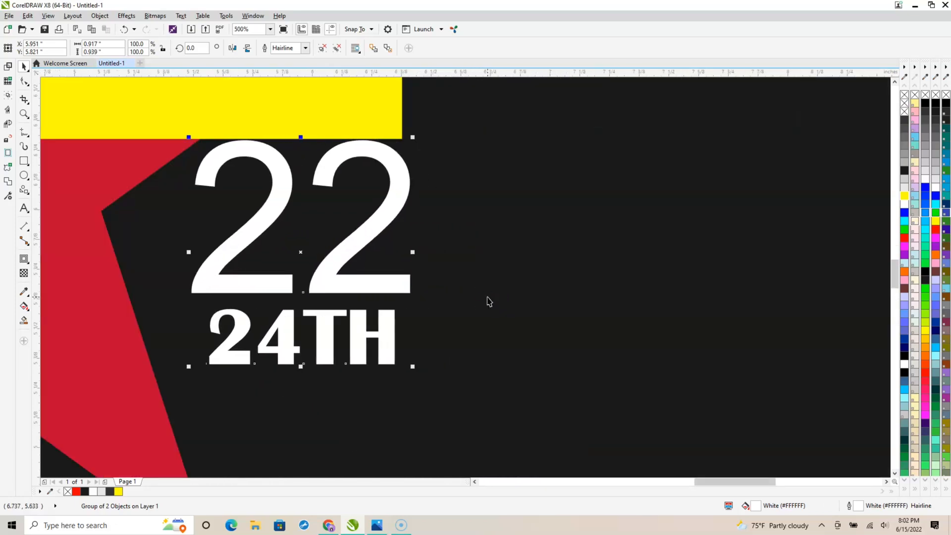
pyautogui.press('Left')
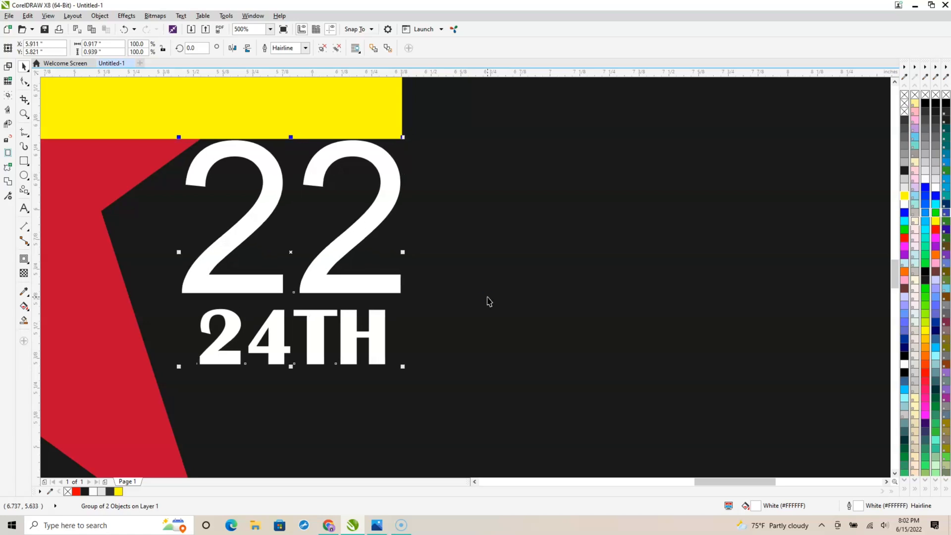
pyautogui.scroll(-3, 490, 299)
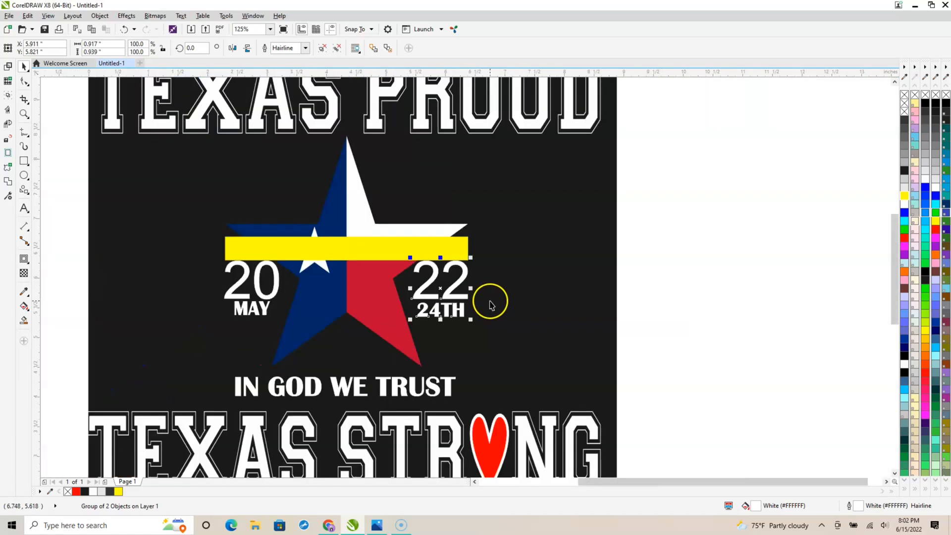
# Delete the yellow guide bar across the star
pyautogui.click(660, 339)
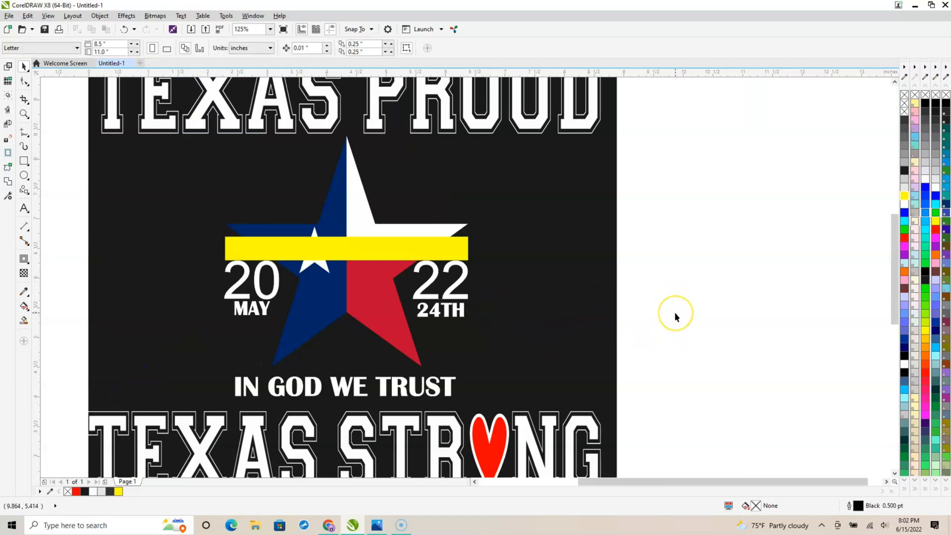
pyautogui.click(383, 250)
pyautogui.press('Delete')
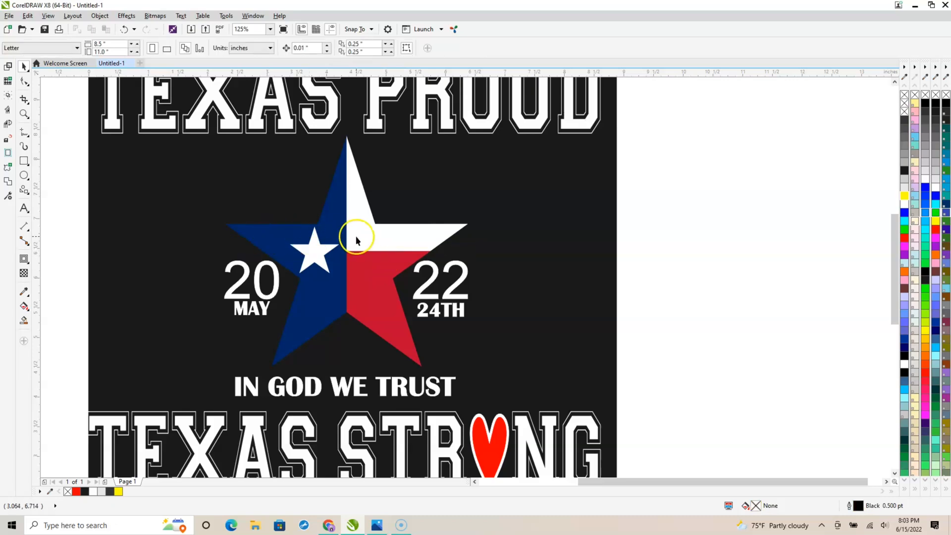
# Unlock the dark background rectangle behind the design and delete it
pyautogui.scroll(-3, 412, 311)
pyautogui.scroll(2, 403, 314)
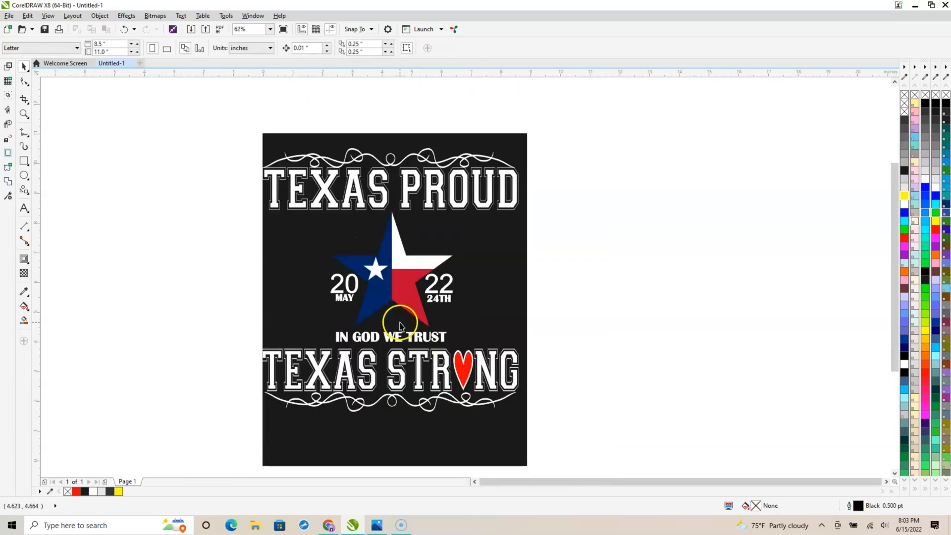
pyautogui.moveTo(196, 108); pyautogui.dragTo(394, 110)
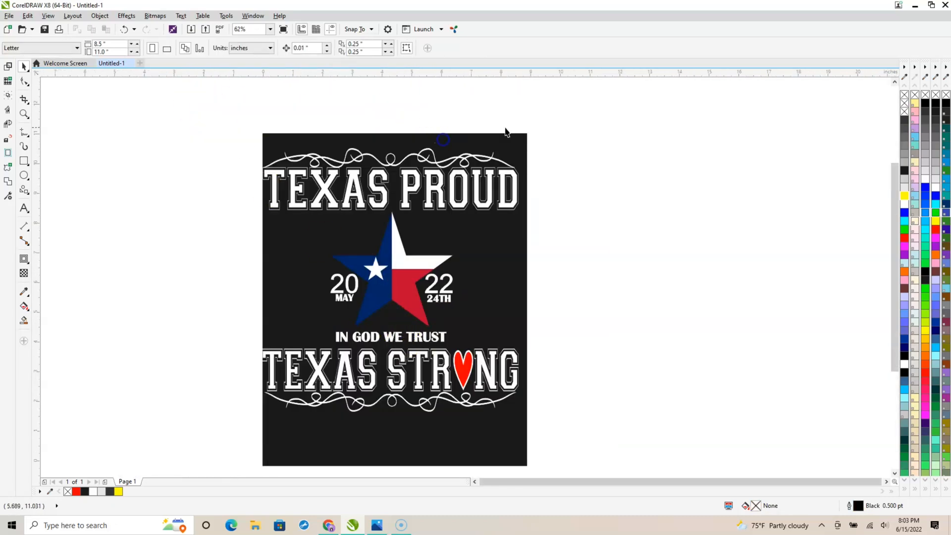
pyautogui.rightClick(520, 143)
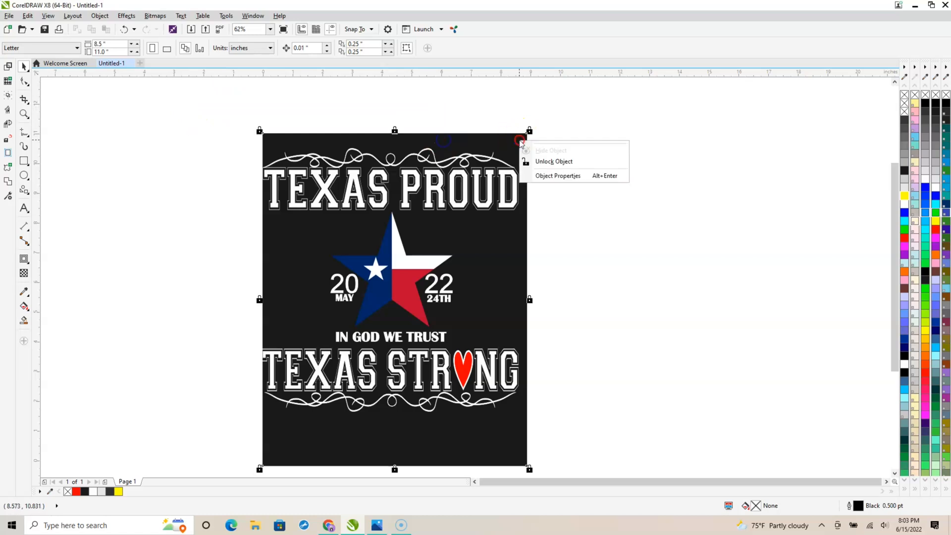
pyautogui.click(589, 156)
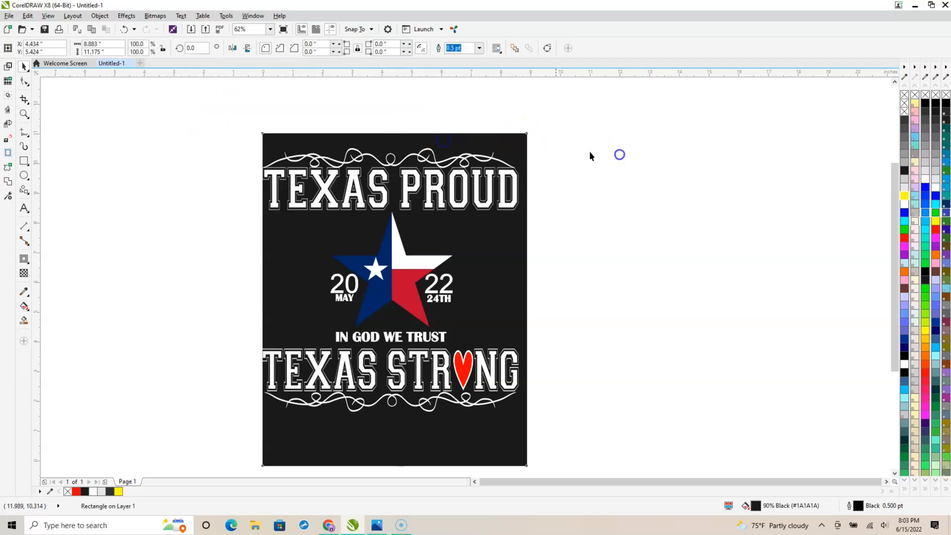
pyautogui.click(512, 140)
pyautogui.press('Delete')
pyautogui.click(562, 170)
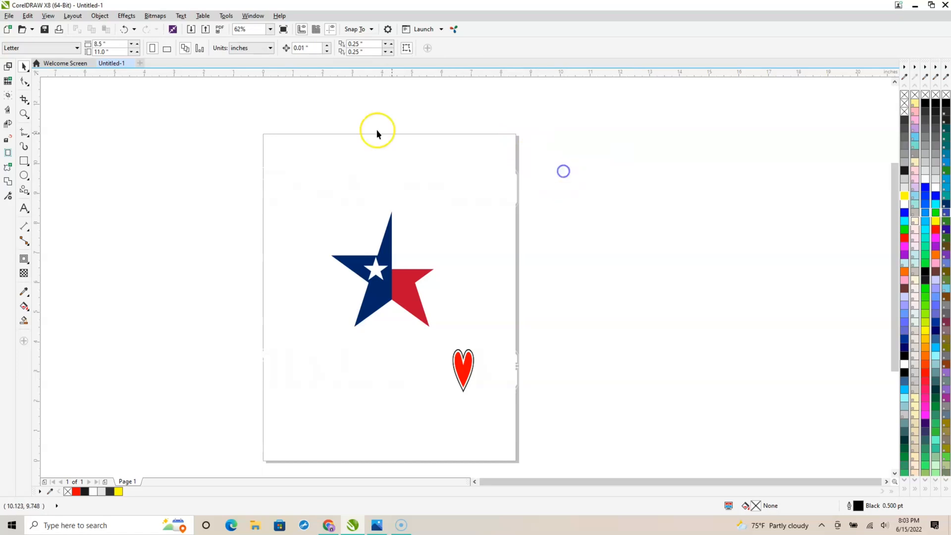
# Select all the design objects and export them to the Desktop as a transparent RGB PNG named TEXAS STRONG3.png
pyautogui.moveTo(218, 104); pyautogui.dragTo(589, 470)
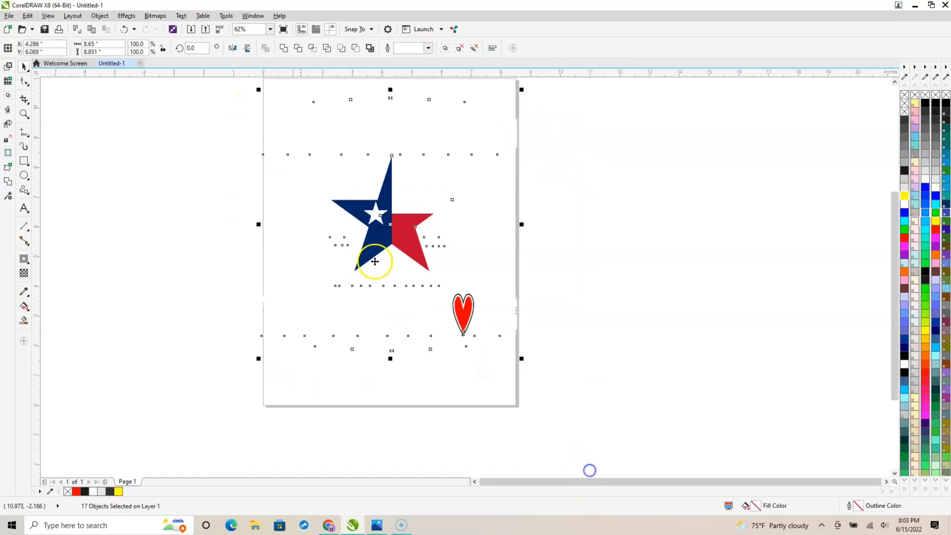
pyautogui.click(99, 16)
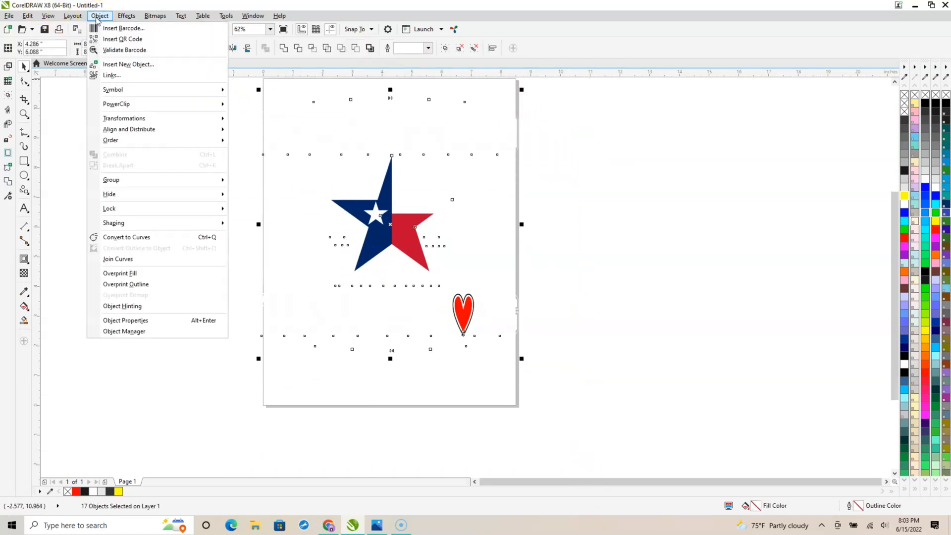
pyautogui.moveTo(9, 16)
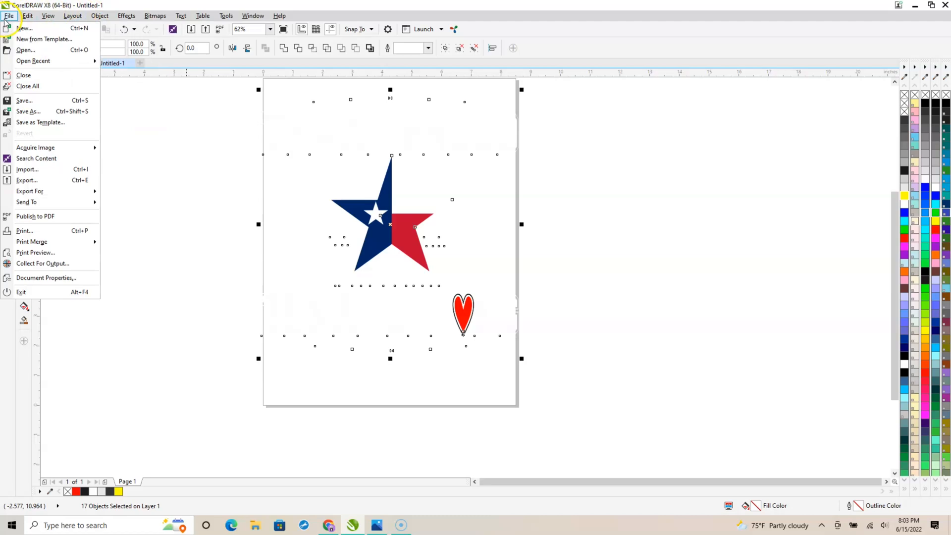
pyautogui.click(28, 181)
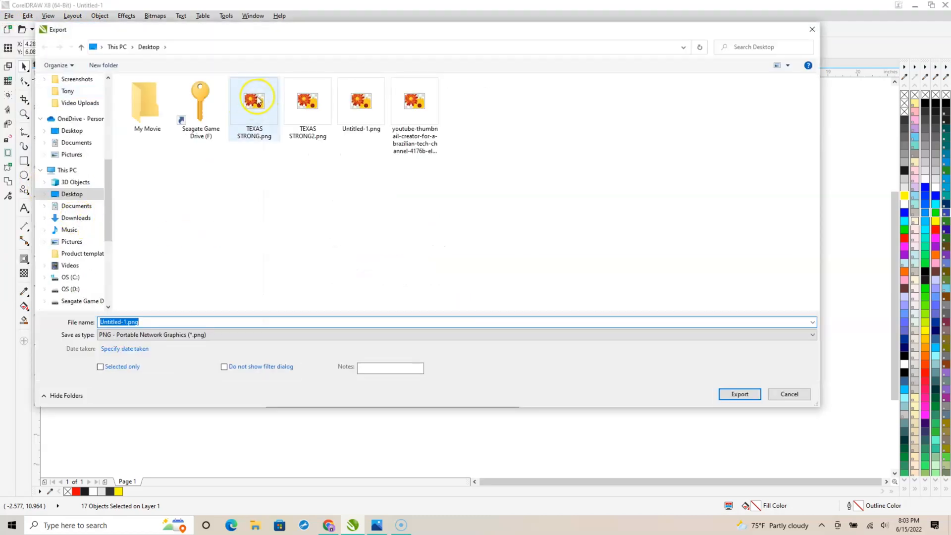
pyautogui.click(308, 103)
pyautogui.click(141, 324)
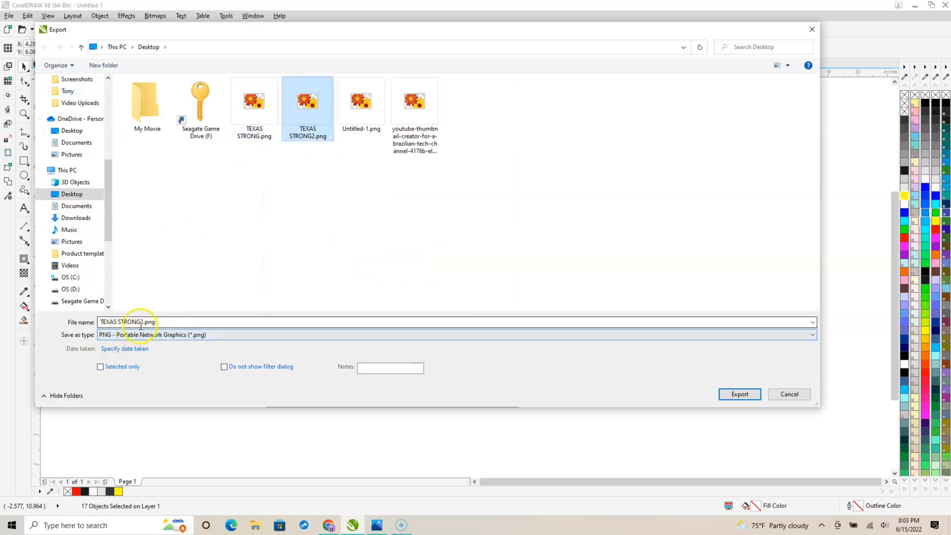
pyautogui.click(139, 322)
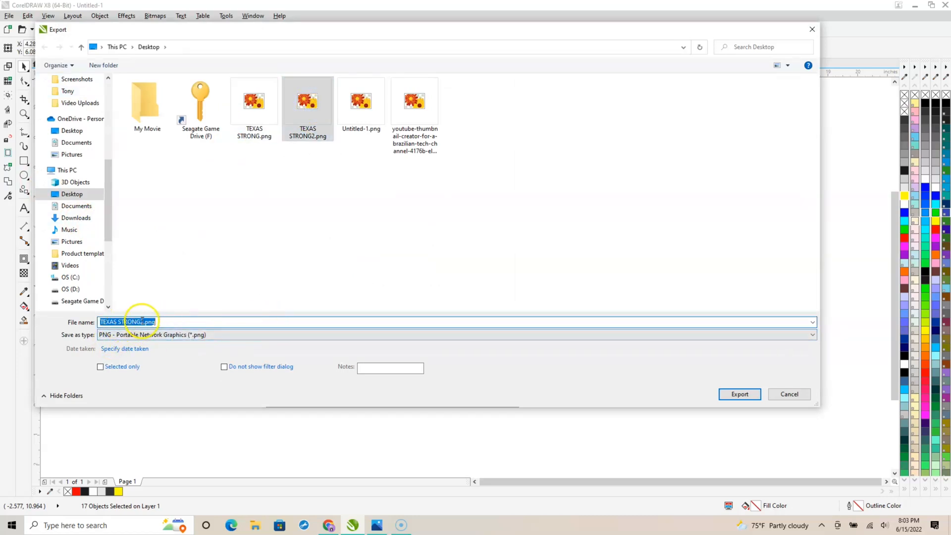
pyautogui.click(141, 323)
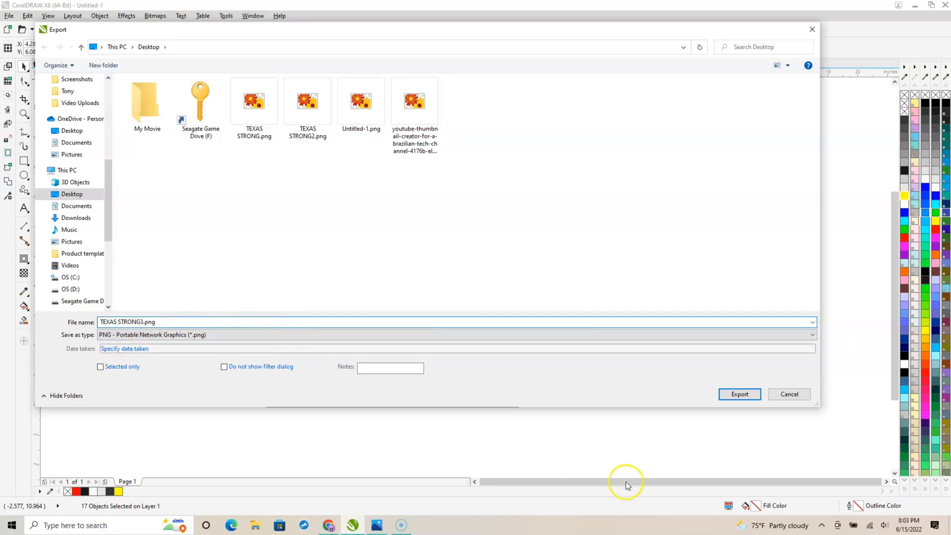
pyautogui.click(740, 393)
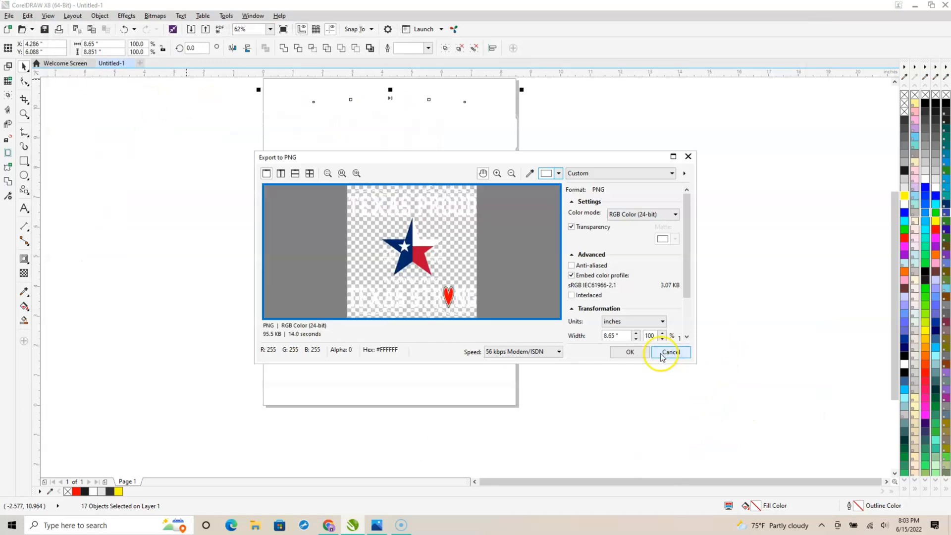
pyautogui.click(631, 352)
# Switch to Placeit in the browser and replace the black T-shirt mockup's design with TEXAS STRONG3.png
pyautogui.click(915, 6)
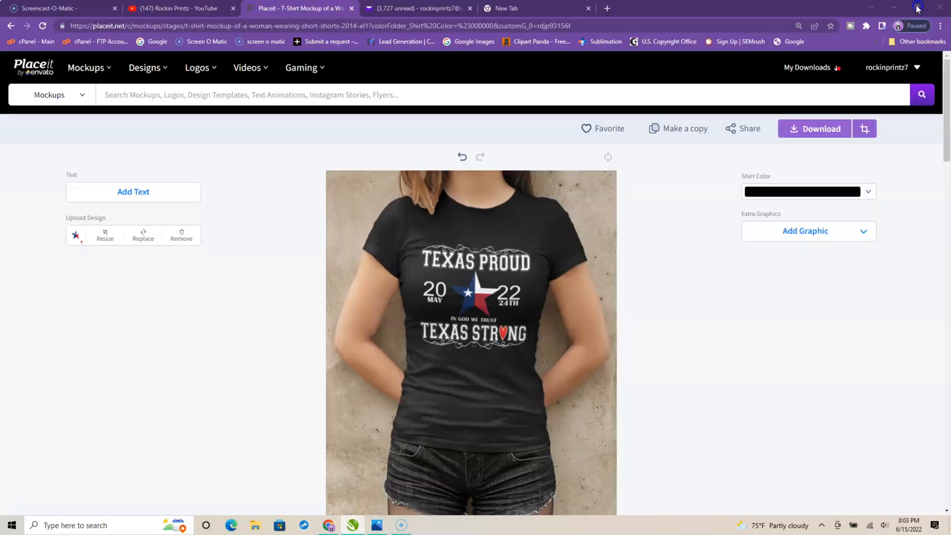
pyautogui.click(146, 239)
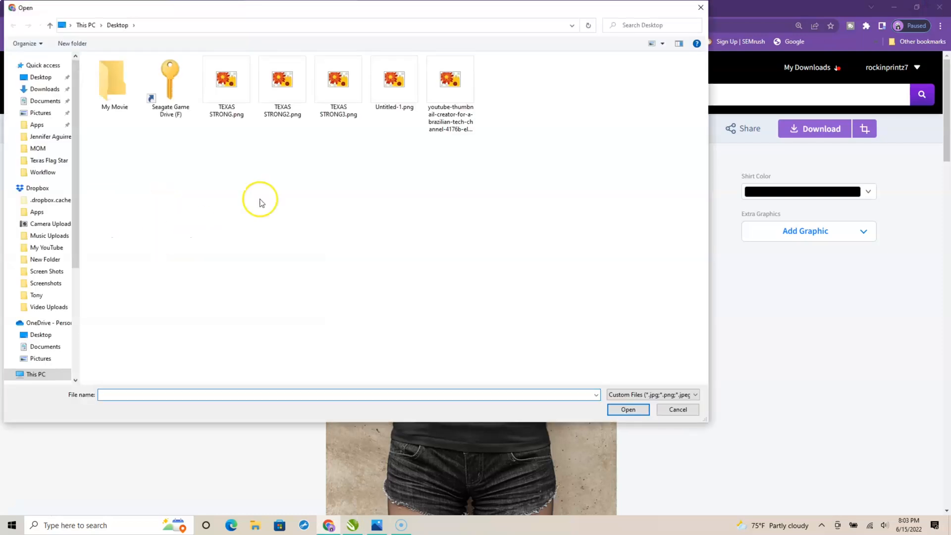
pyautogui.click(338, 82)
pyautogui.click(627, 409)
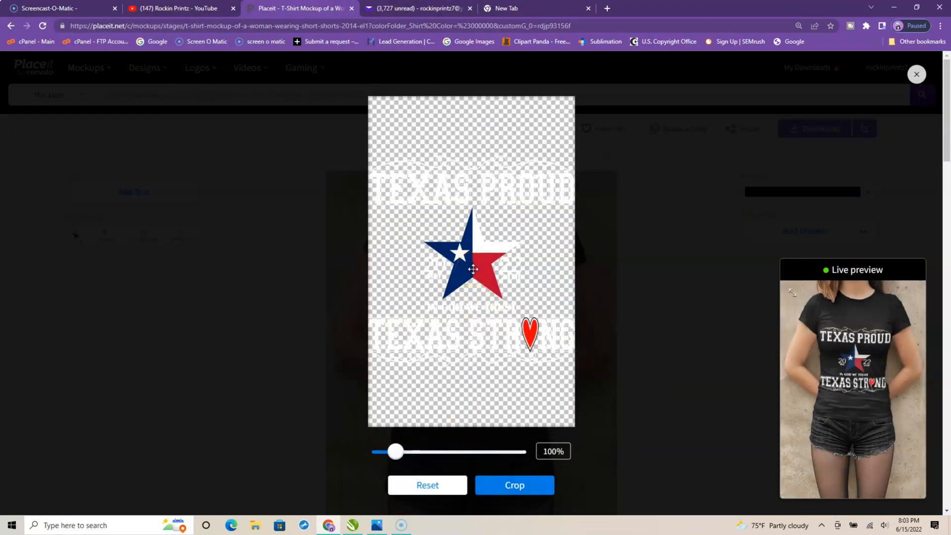
# Move the design up to the upper edge of the crop area and scale it to 76%
pyautogui.moveTo(472, 269); pyautogui.dragTo(476, 204)
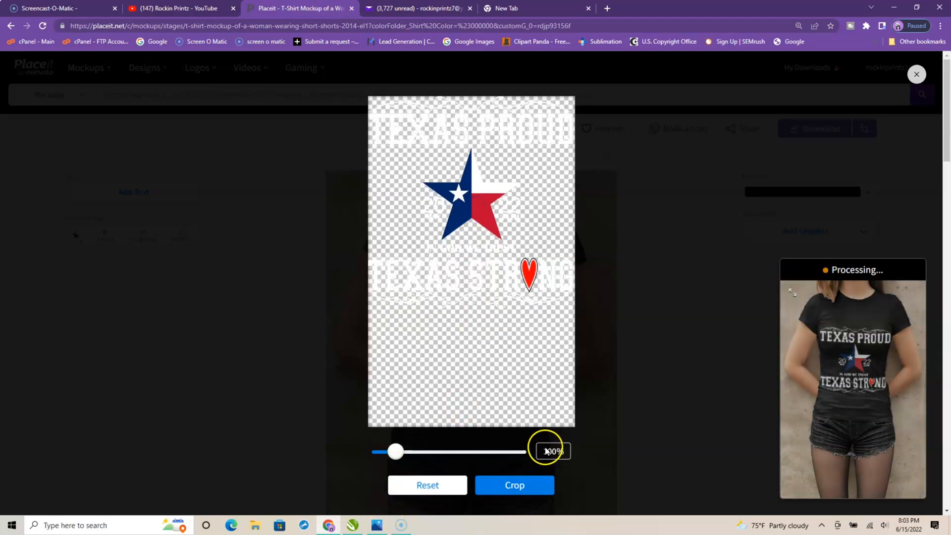
pyautogui.moveTo(545, 450); pyautogui.dragTo(562, 453)
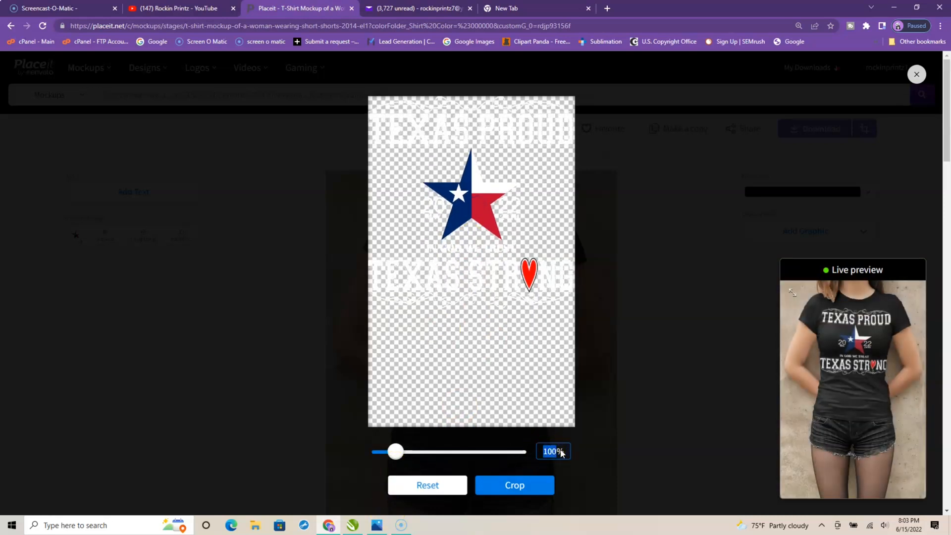
pyautogui.press('Return')
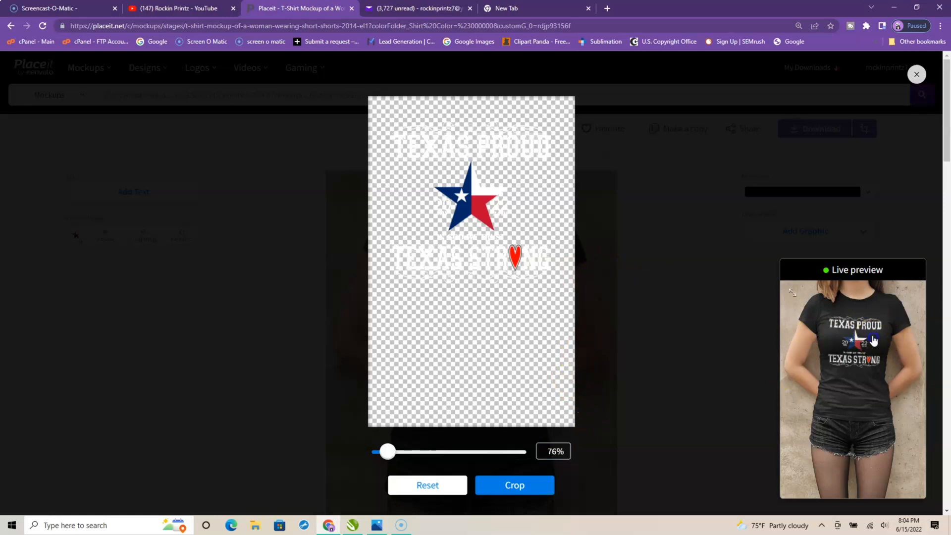
# Enlarge the live preview to check the design's size and placement on the shirt, and return to the crop view
pyautogui.click(871, 340)
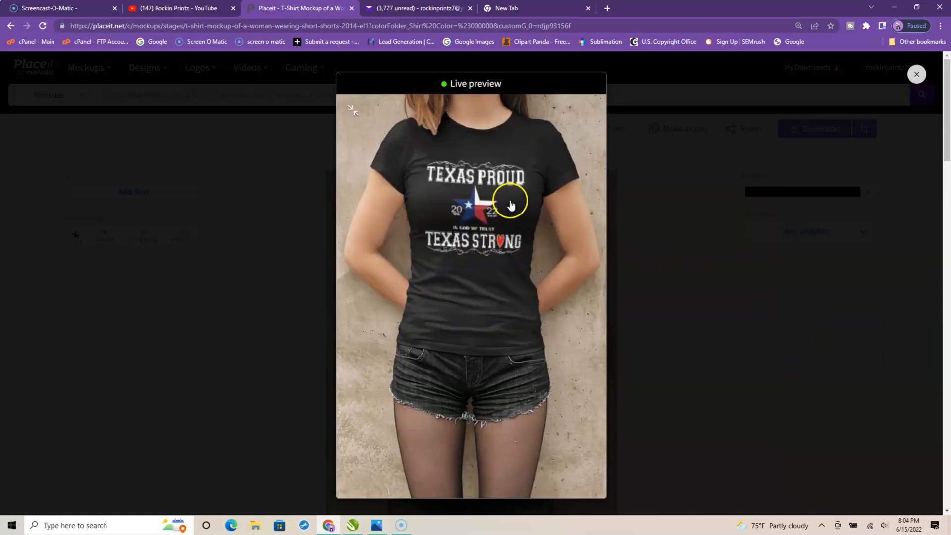
pyautogui.click(188, 8)
pyautogui.click(305, 8)
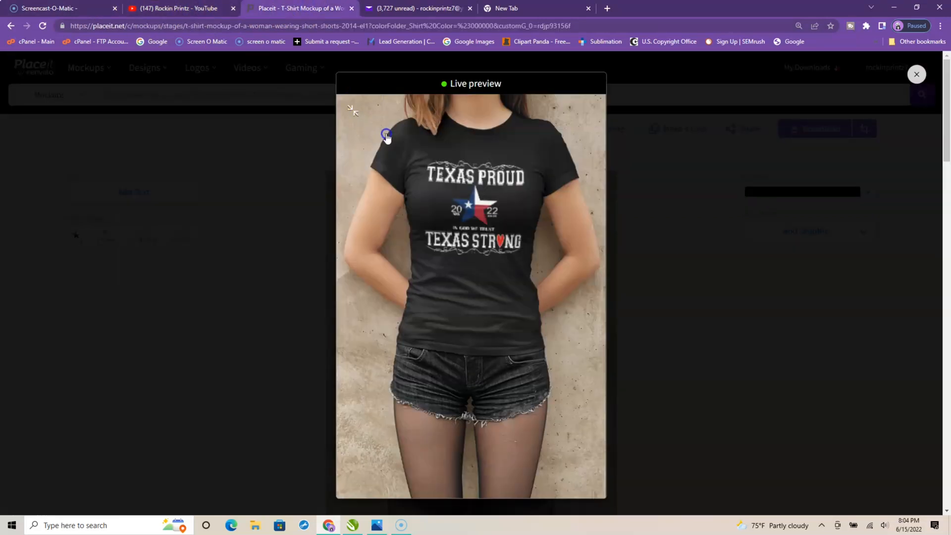
pyautogui.click(520, 113)
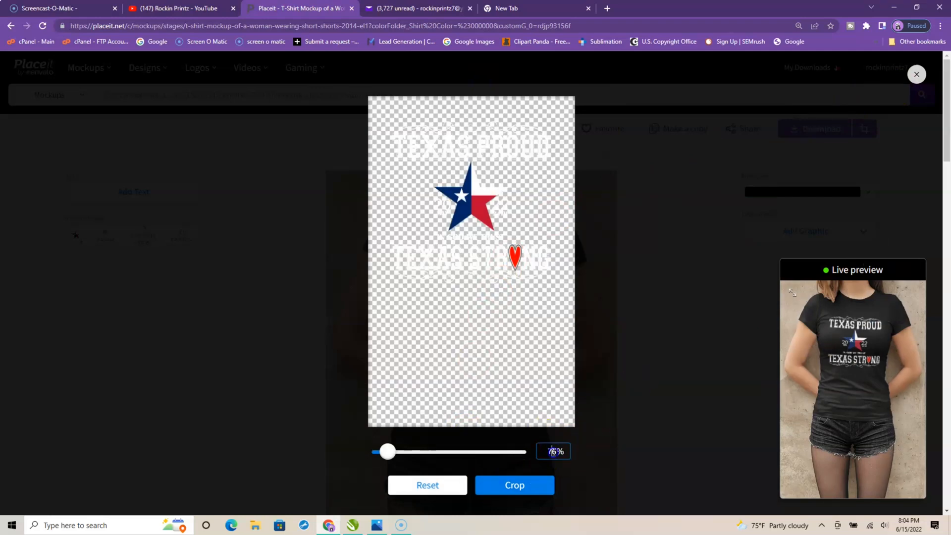
# Set the design's scale to 78% and apply the crop to the mockup
pyautogui.press('BackSpace')
pyautogui.write('8')
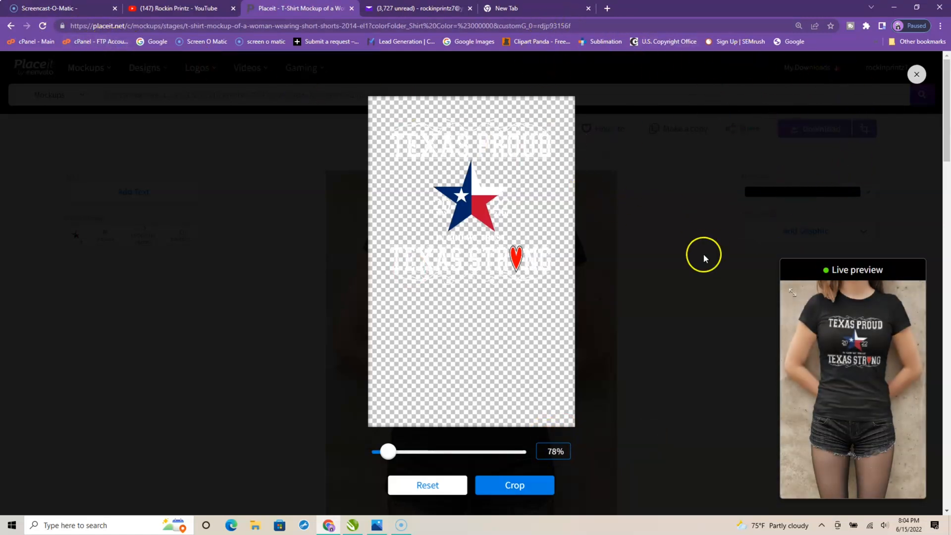
pyautogui.click(517, 487)
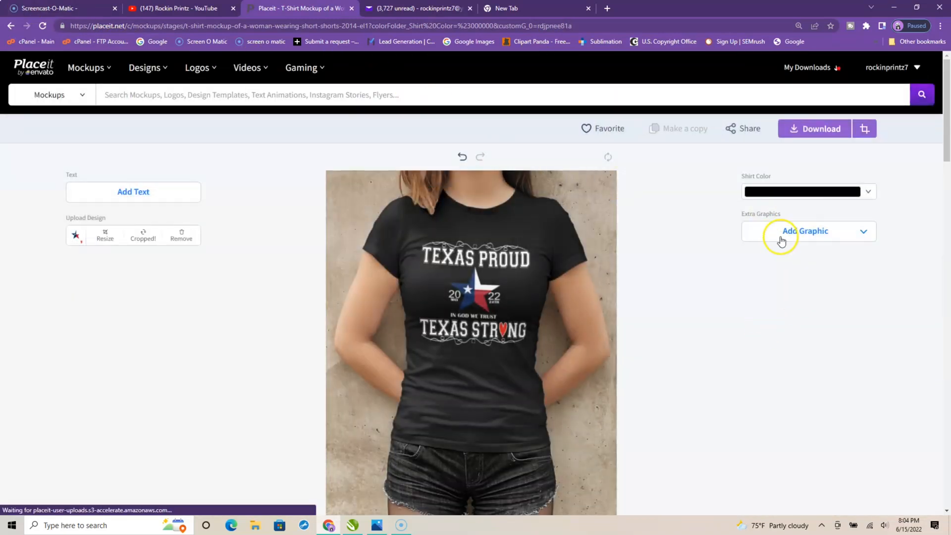
# Request the mockup download and fetch the image through the link in the newest Placeit message in Yahoo Mail
pyautogui.click(816, 133)
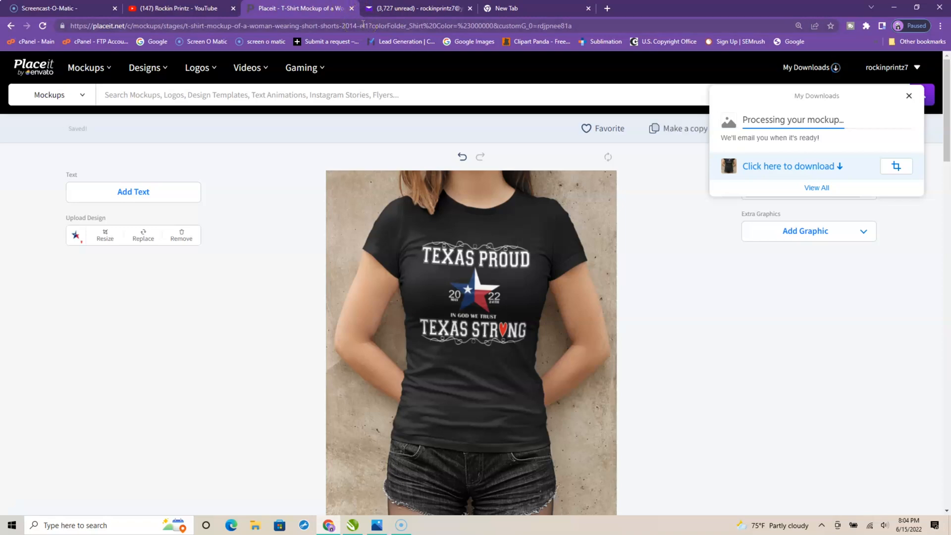
pyautogui.click(412, 11)
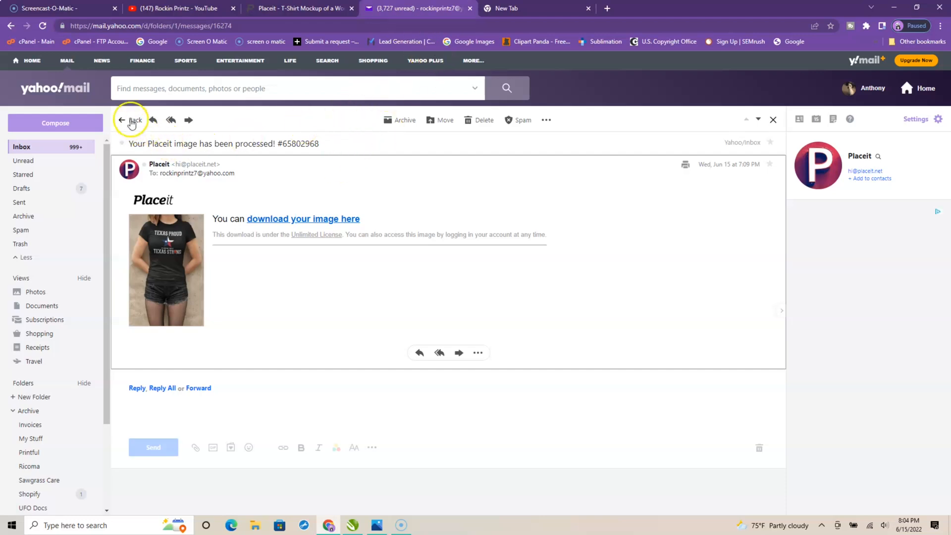
pyautogui.click(132, 121)
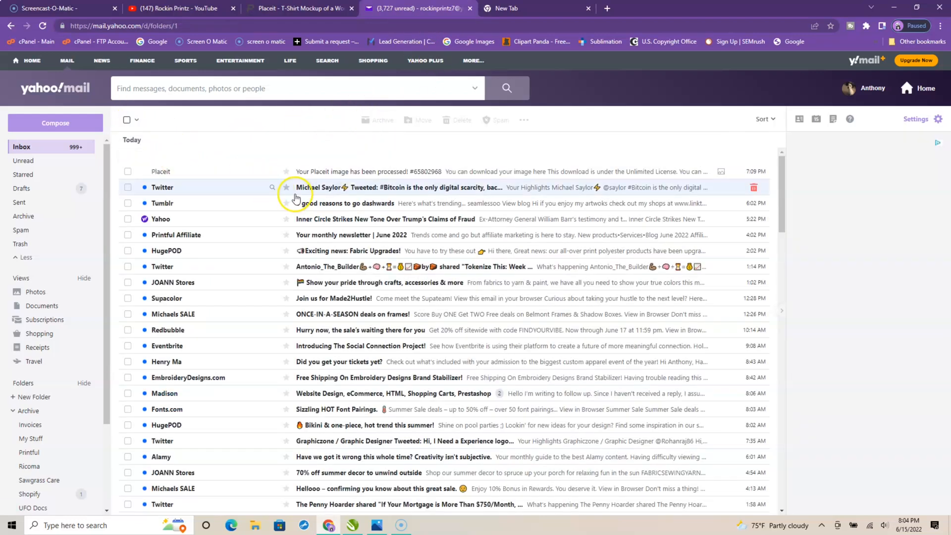
pyautogui.click(330, 171)
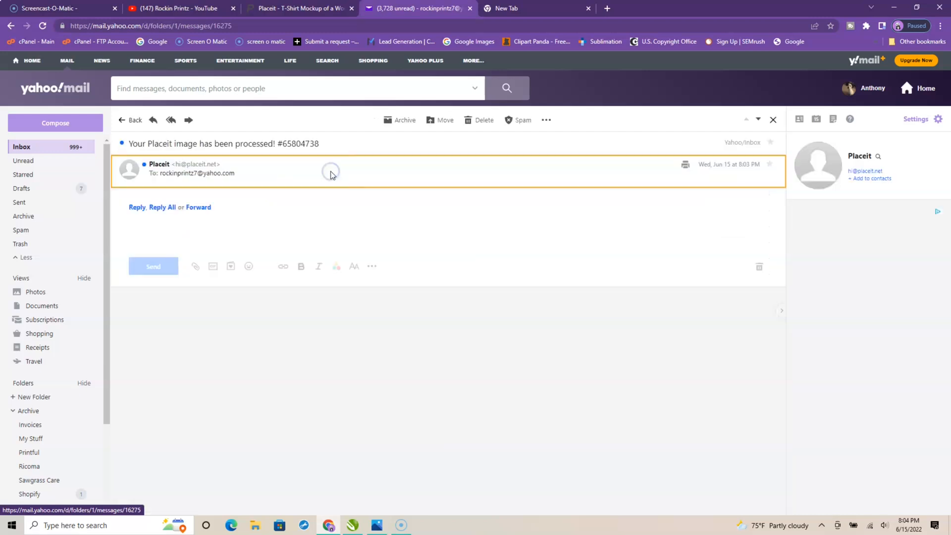
pyautogui.click(298, 221)
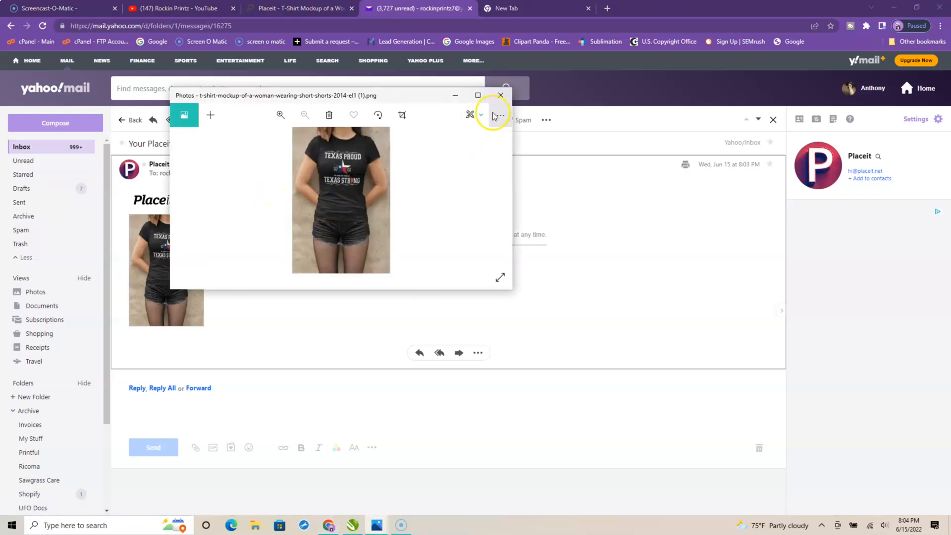
# Maximize the downloaded mockup in Photos and zoom in on the shirt to examine the printed design
pyautogui.click(478, 95)
pyautogui.scroll(5, 524, 142)
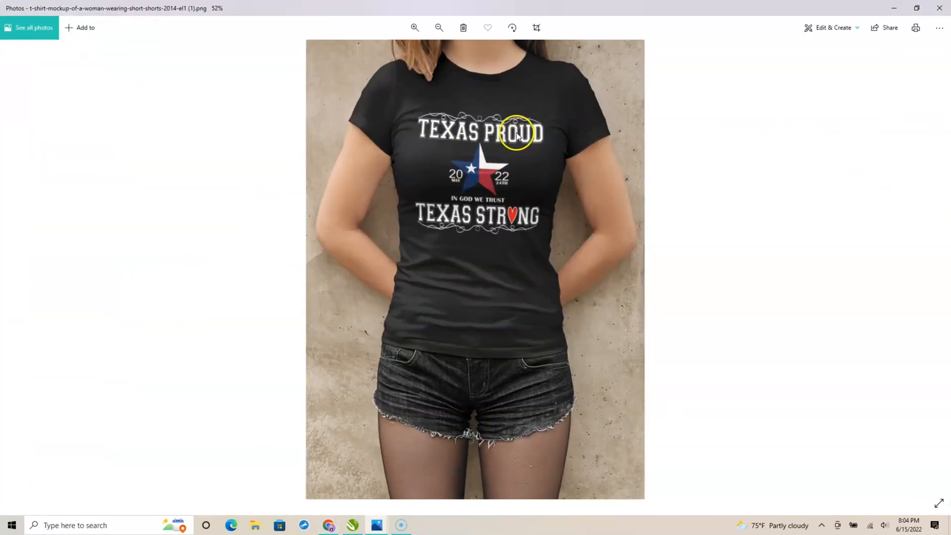
pyautogui.scroll(3, 513, 142)
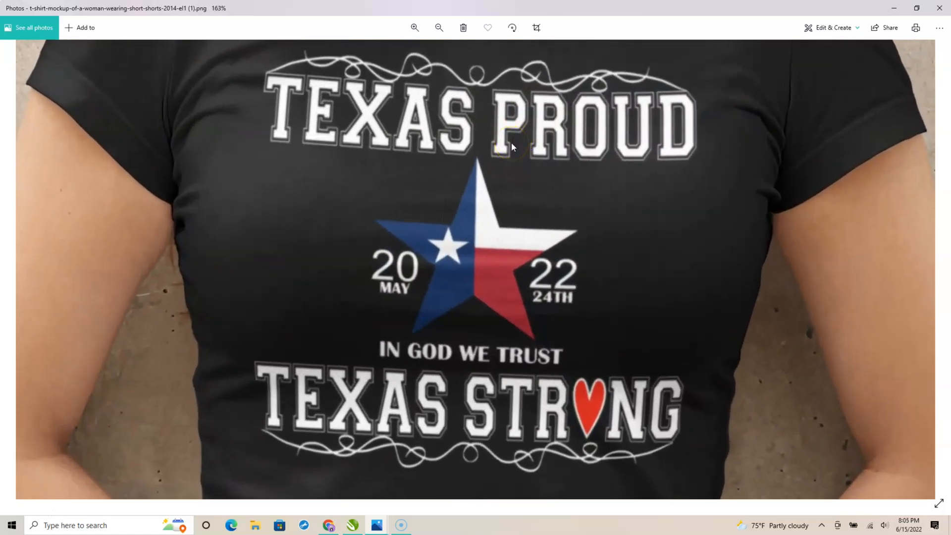
pyautogui.scroll(-1, 511, 146)
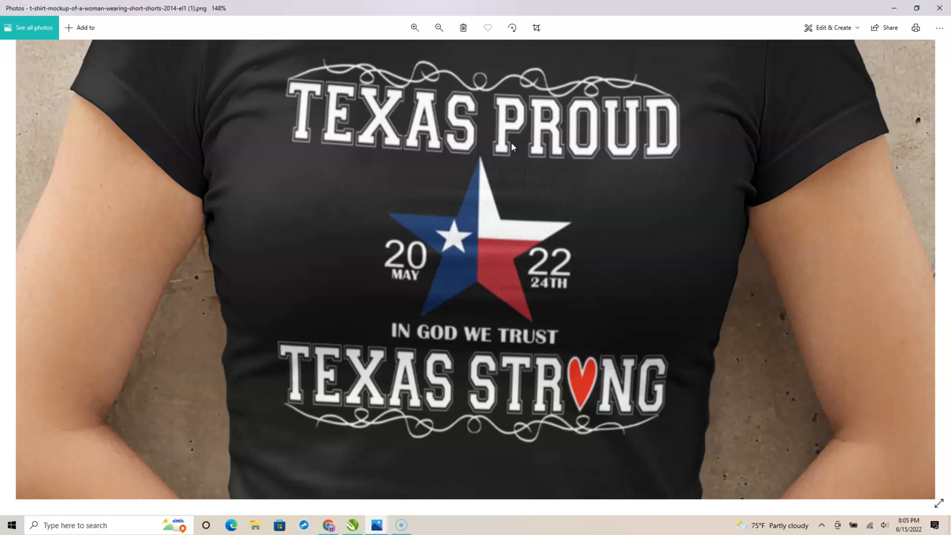
pyautogui.click(502, 135)
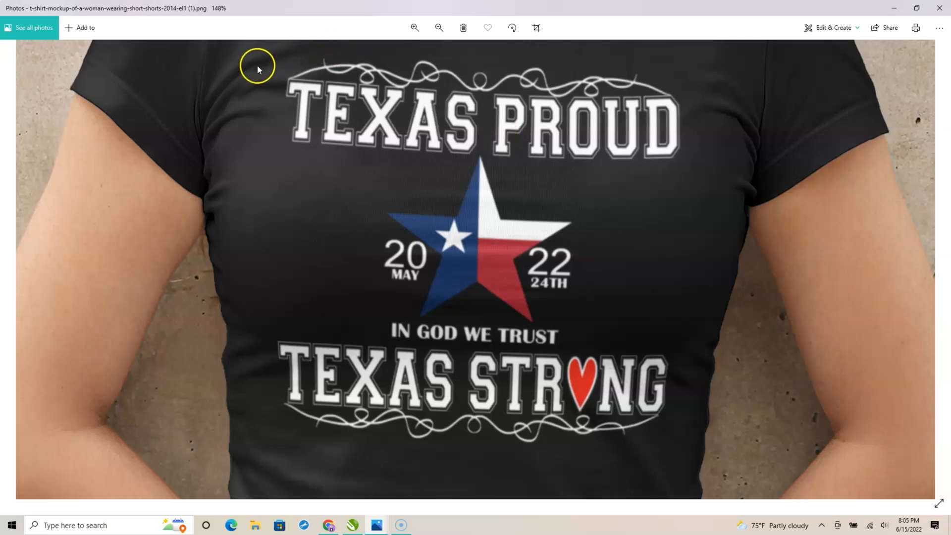